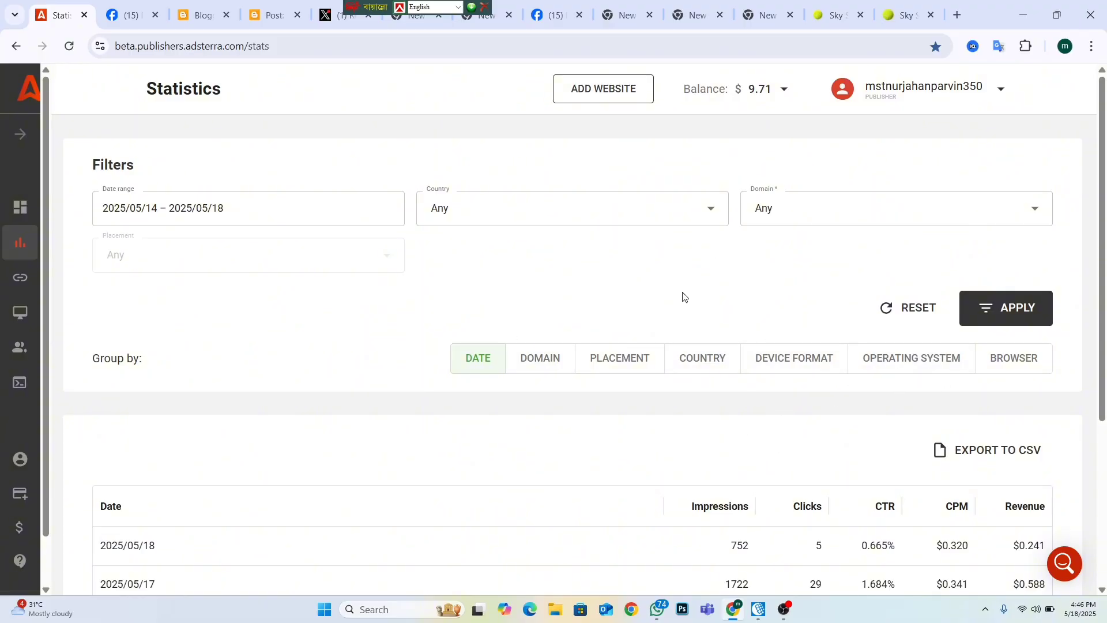
Review the daily impressions, clicks, CPM and revenue in the Adsterra statistics table
scroll(475, 343, down, 1)
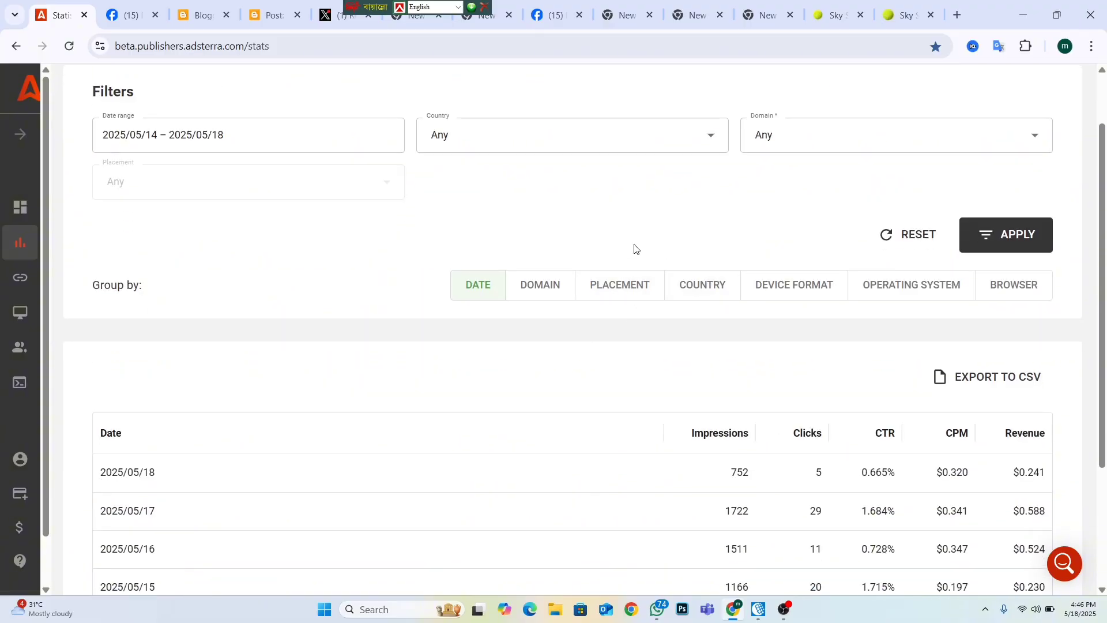
scroll(737, 278, down, 3)
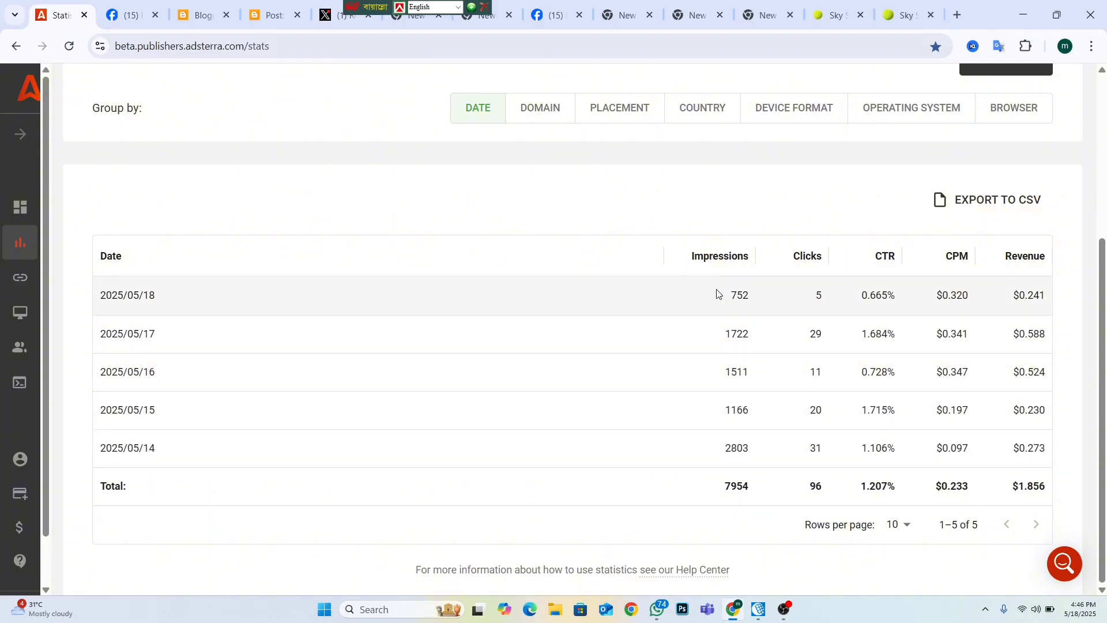
scroll(519, 284, up, 4)
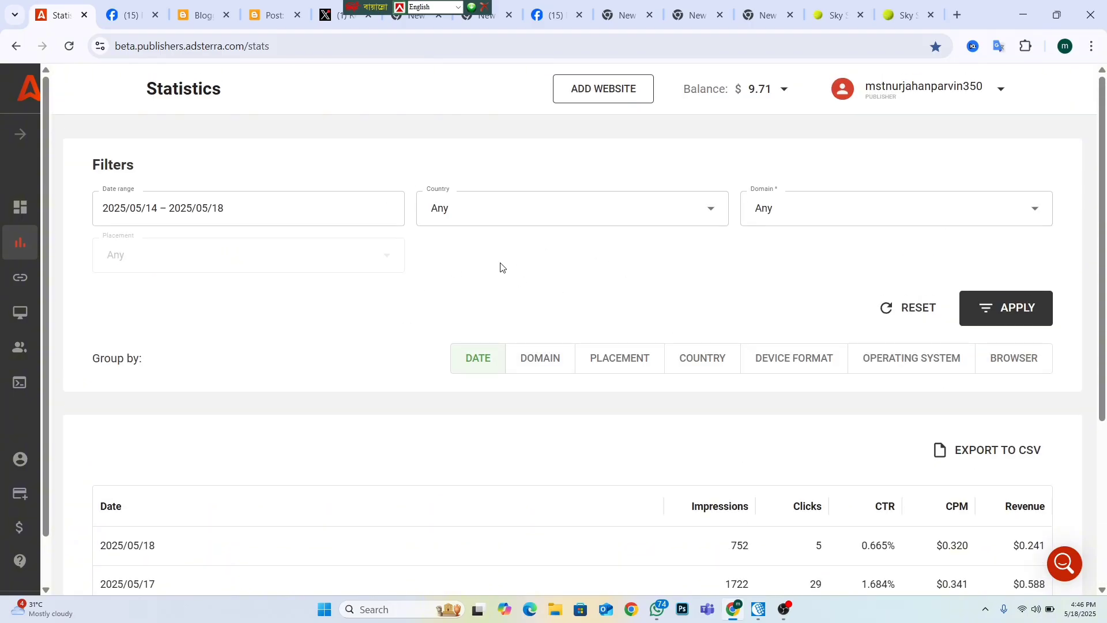
Go to Blogger, change to the account that owns the MONA350 blog, and open its untitled draft post
click(271, 16)
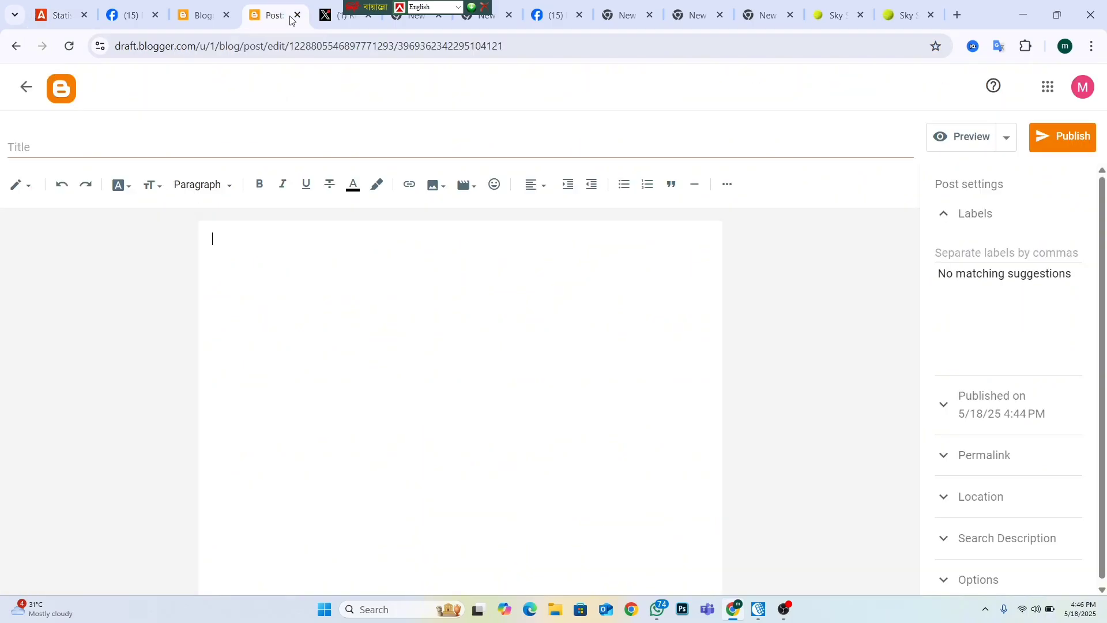
click(218, 18)
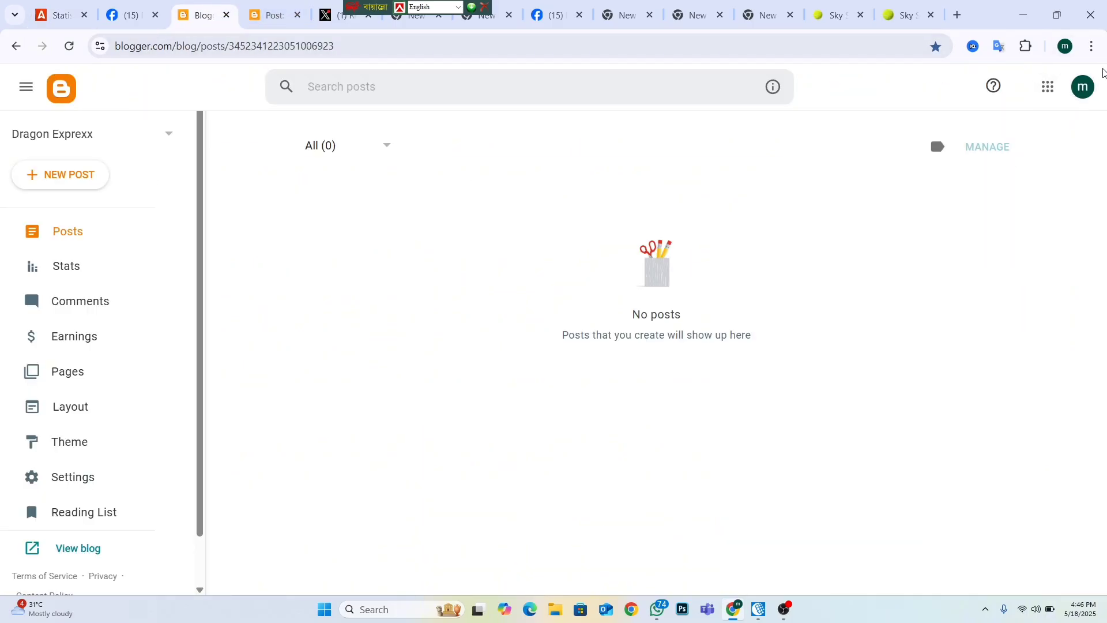
click(1083, 87)
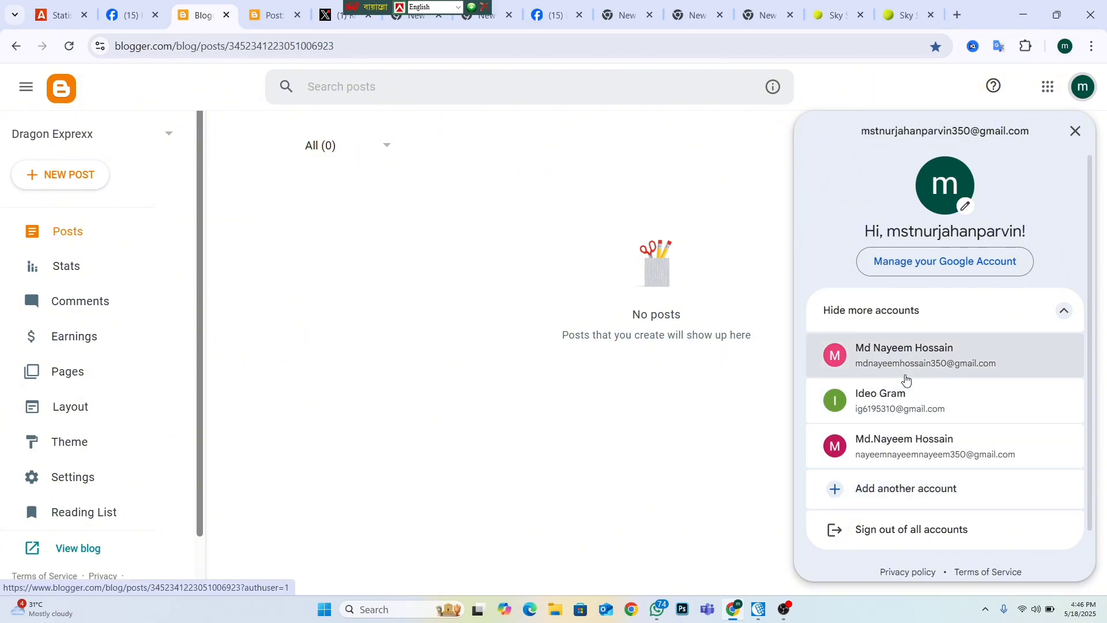
click(907, 381)
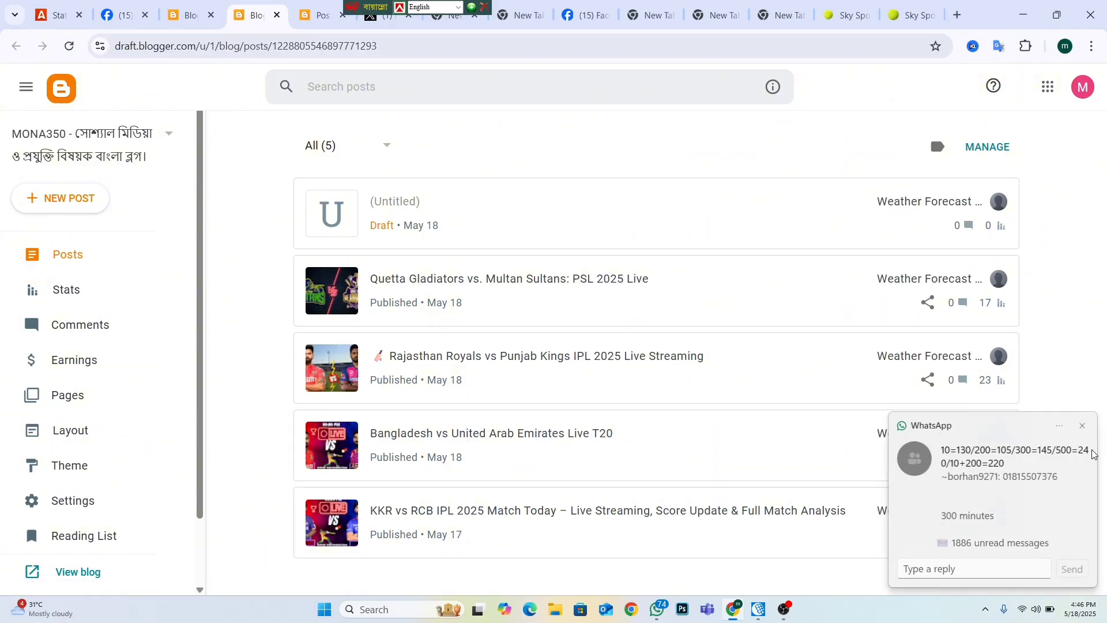
click(1083, 427)
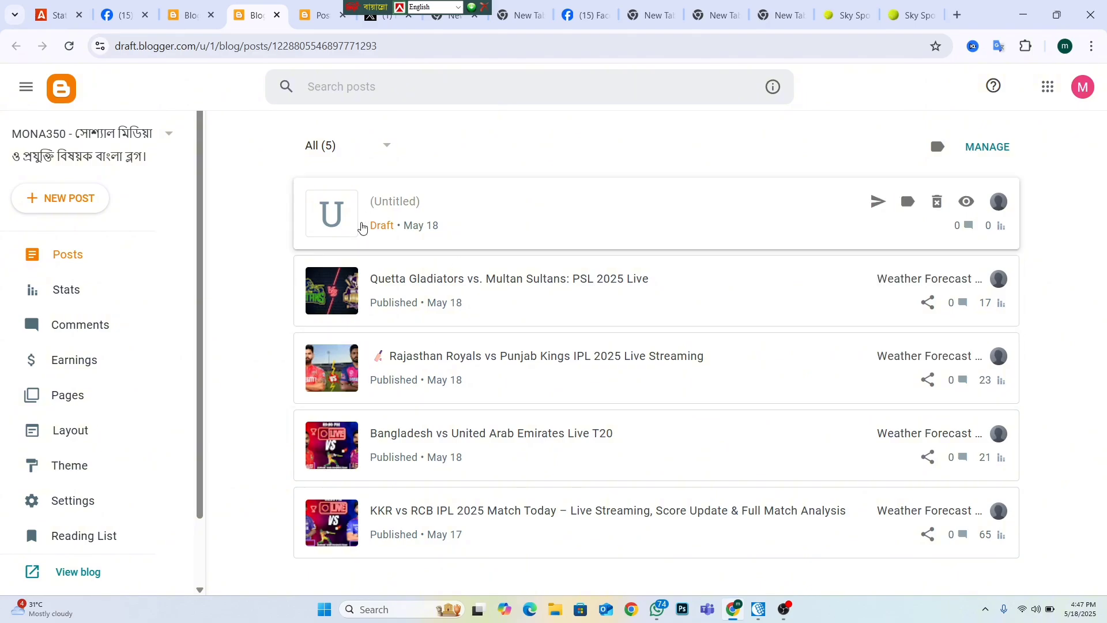
click(678, 224)
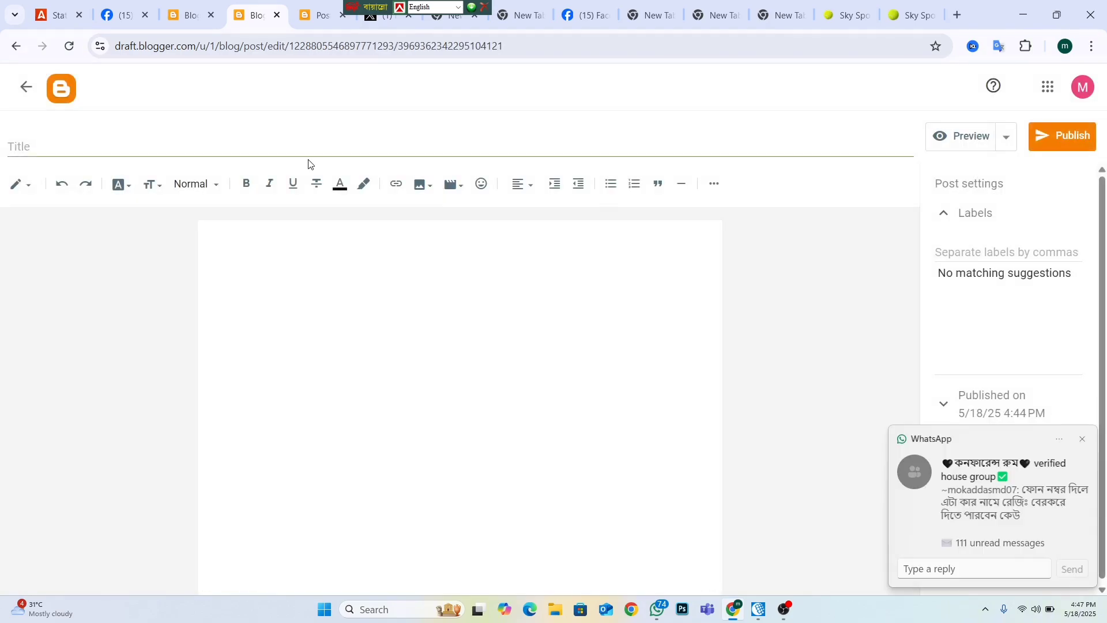
click(1083, 439)
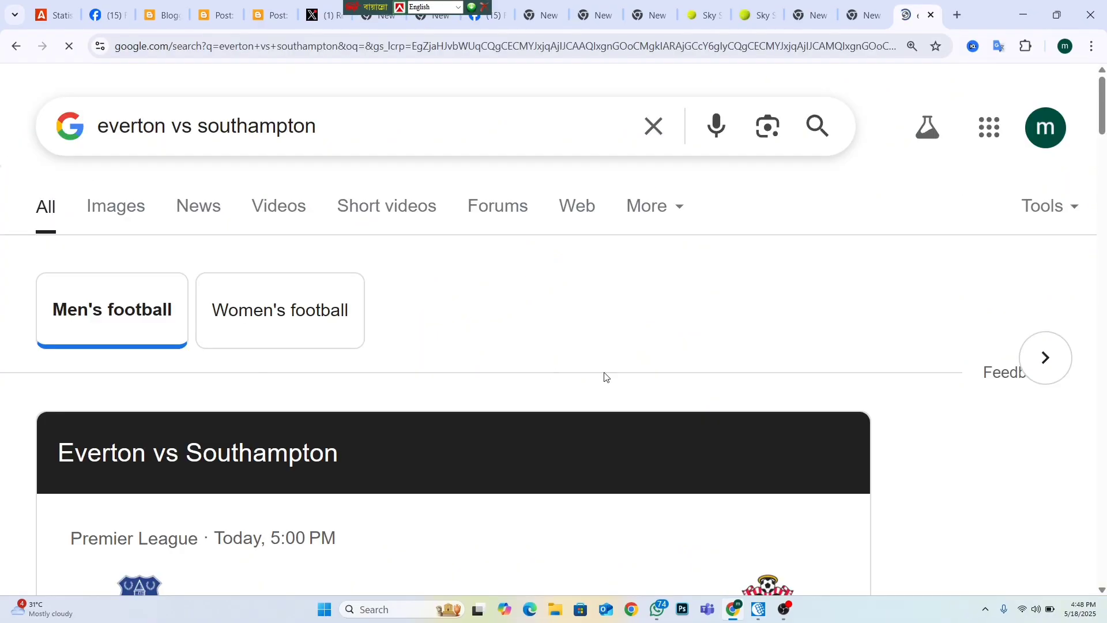
Check the Everton vs Southampton match card in the Google search results
scroll(605, 376, down, 3)
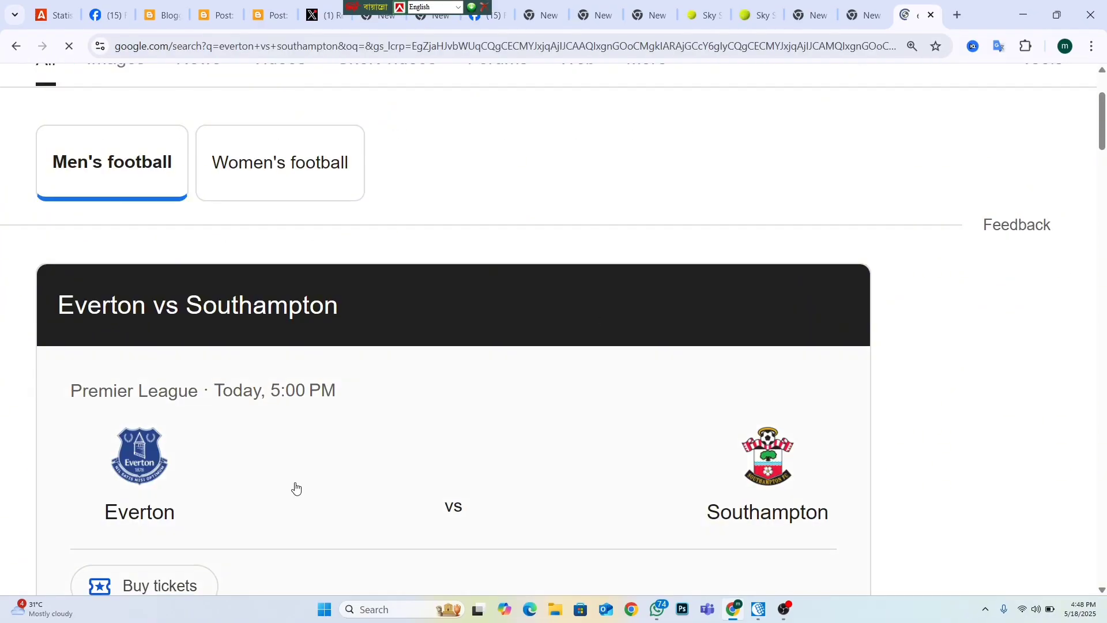
scroll(295, 488, down, 1)
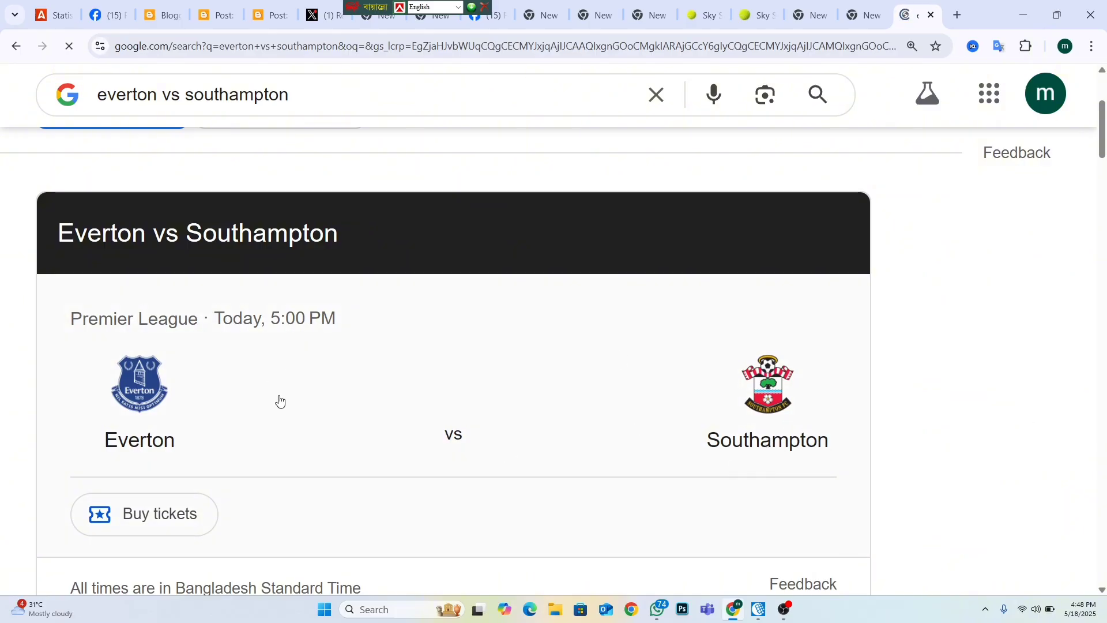
scroll(324, 301, up, 4)
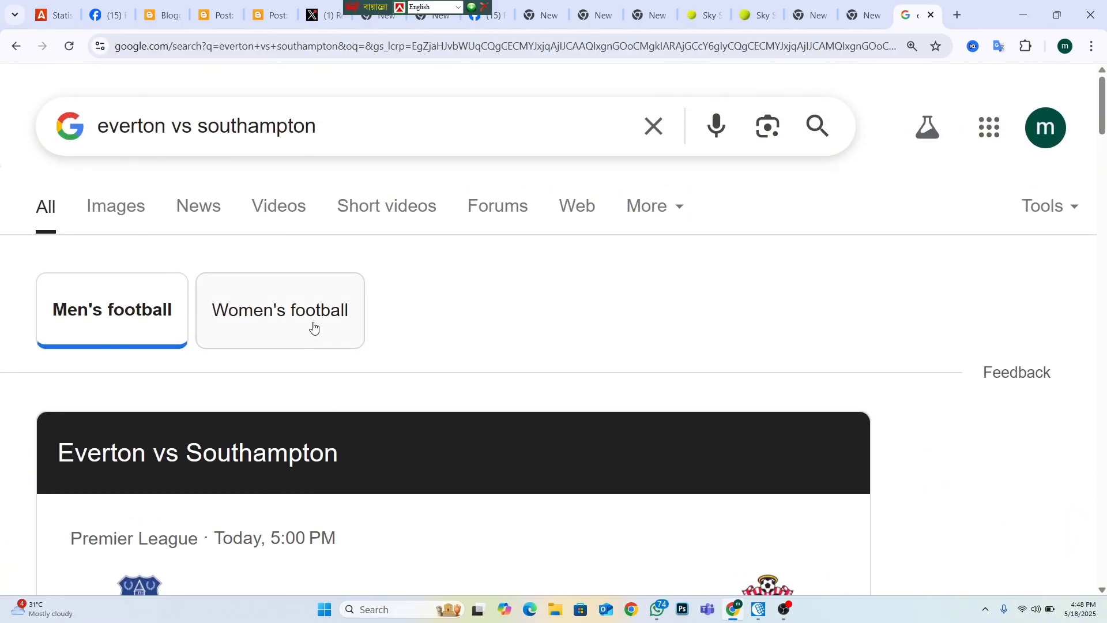
Copy the query "everton vs southampton" from the Google search box
drag(298, 115, 81, 138)
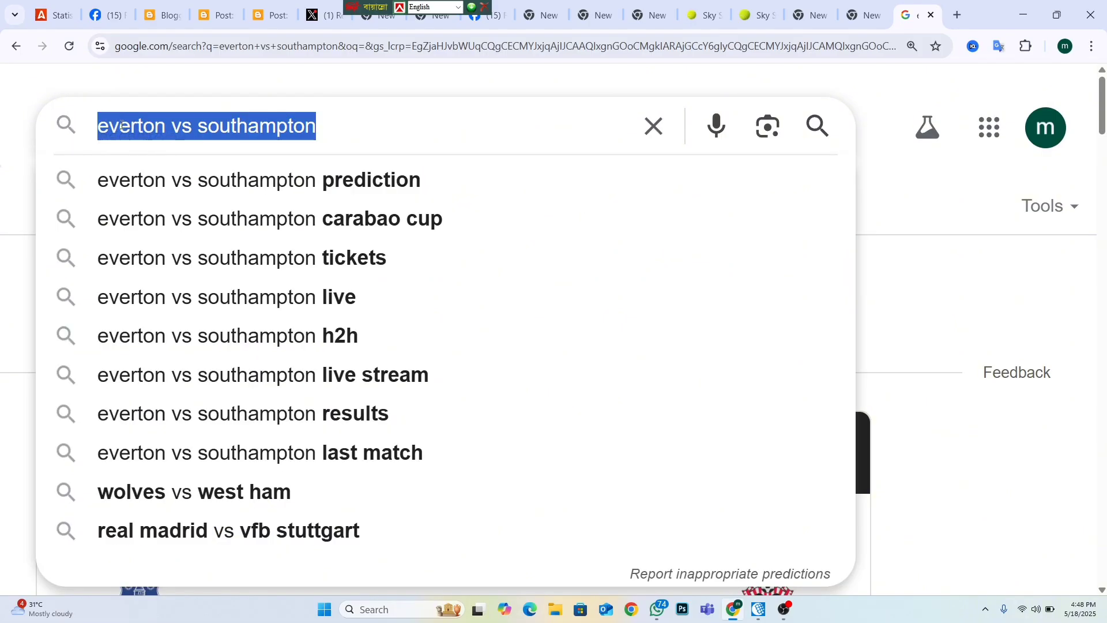
click(120, 136)
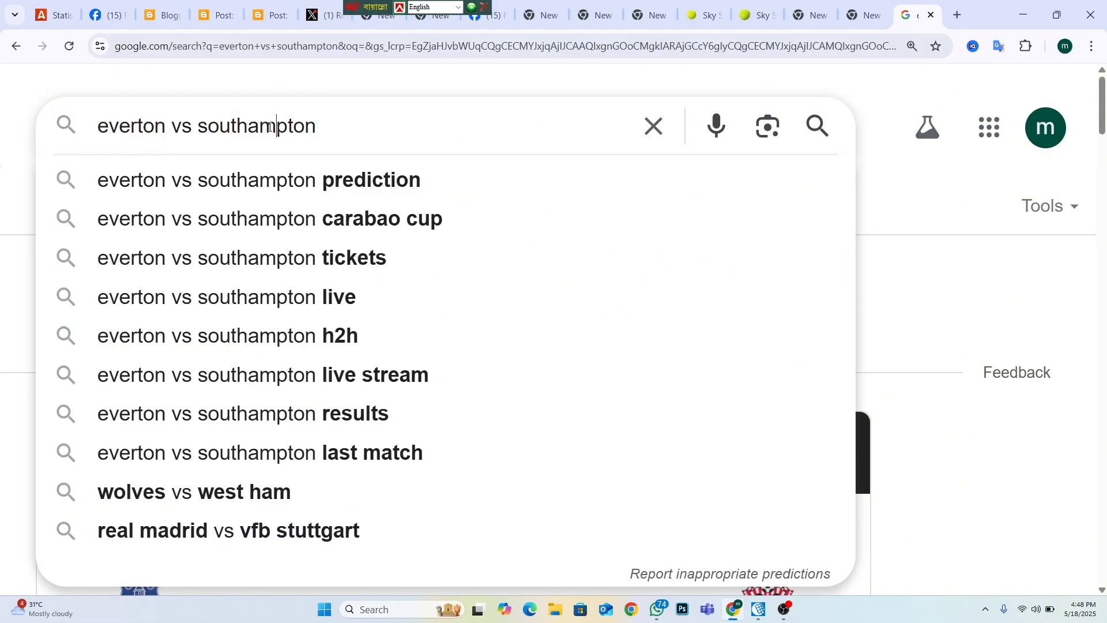
right_click(269, 128)
click(322, 116)
drag(313, 128, 95, 127)
right_click(277, 126)
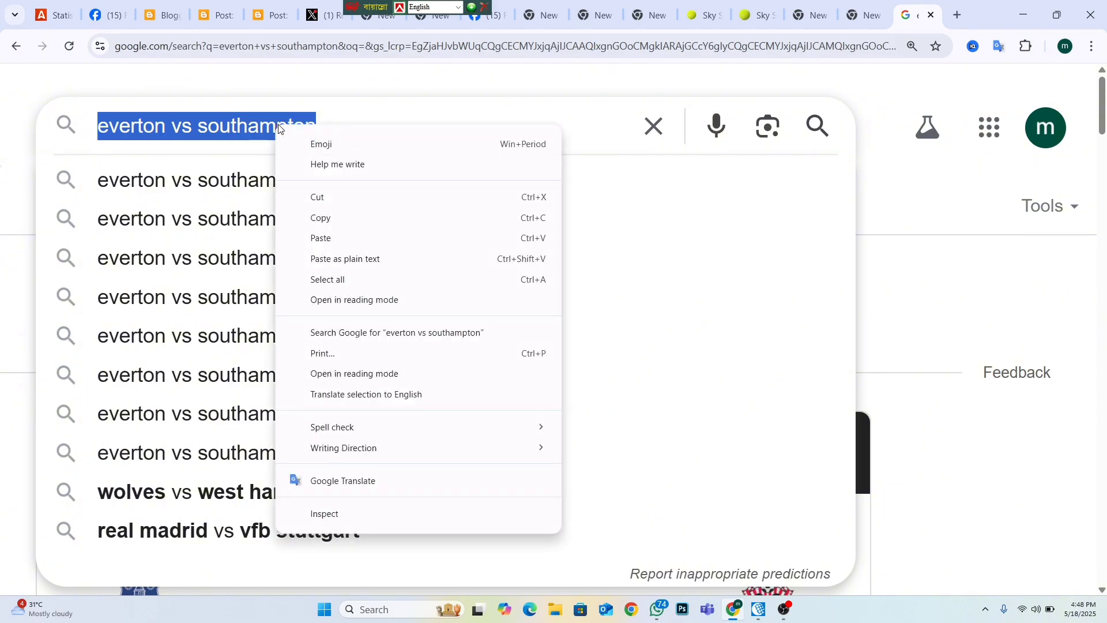
click(351, 221)
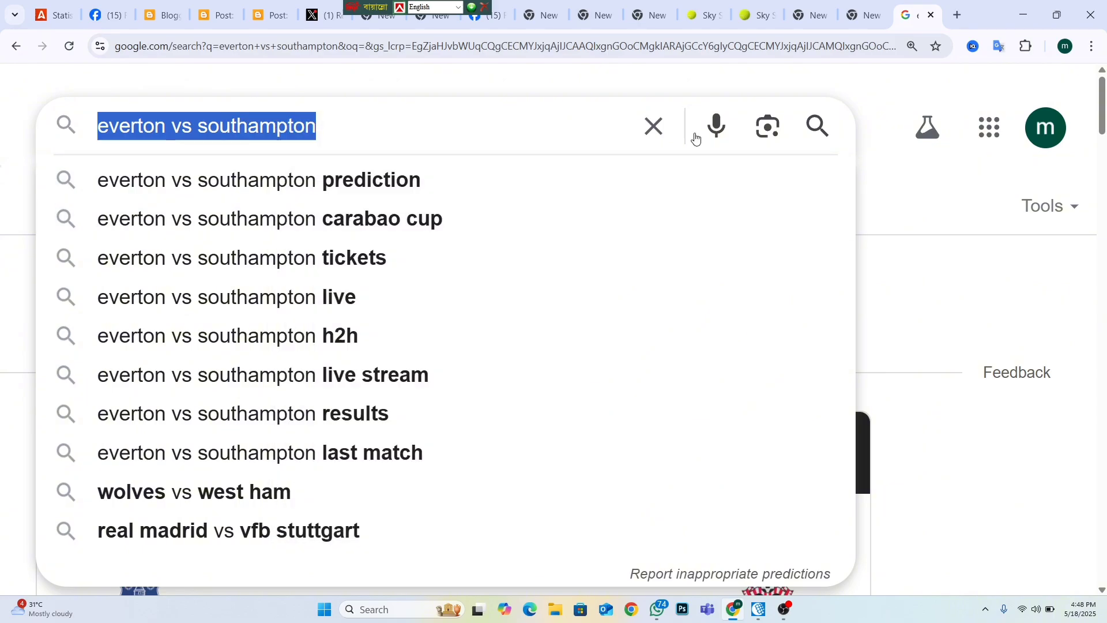
Search Google for "chatgpt" in a new browser tab and launch ChatGPT from OpenAI's introduction page
click(958, 15)
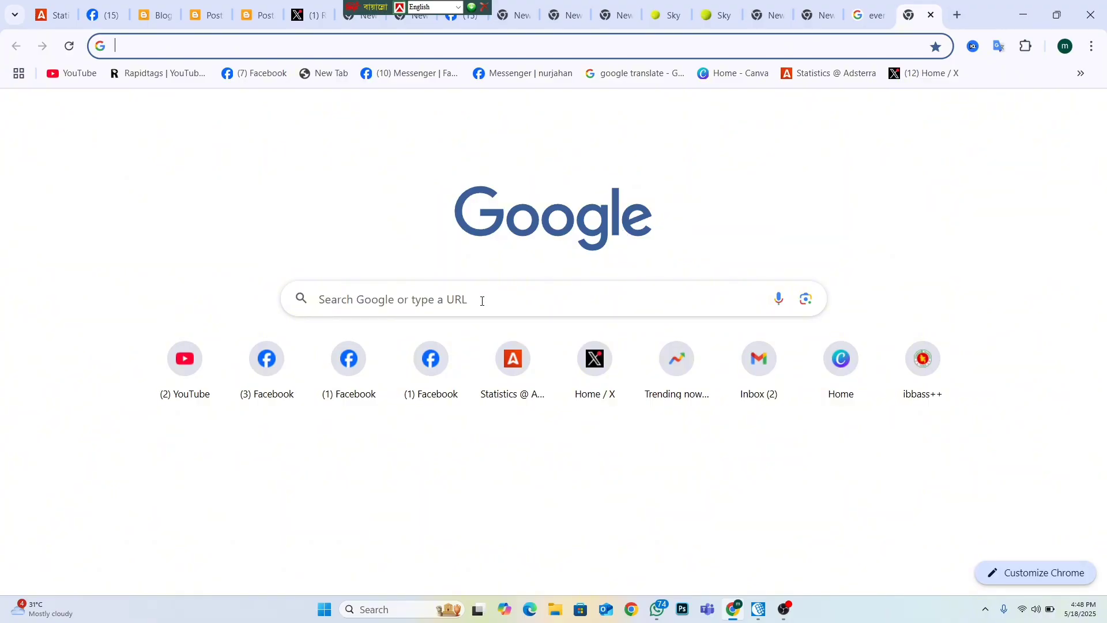
click(483, 301)
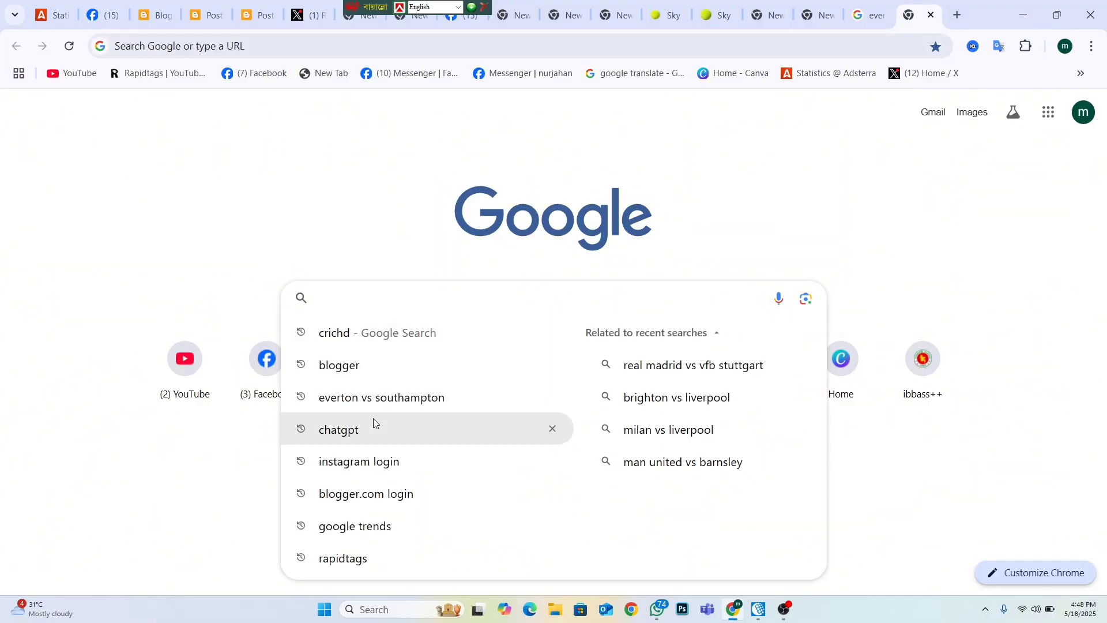
click(373, 420)
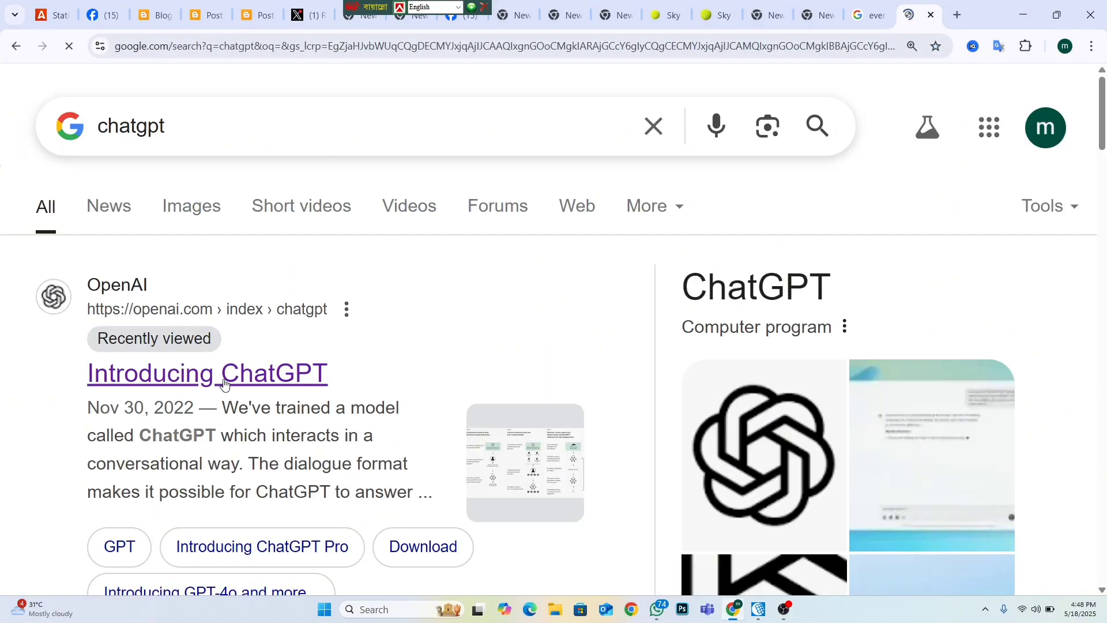
click(223, 384)
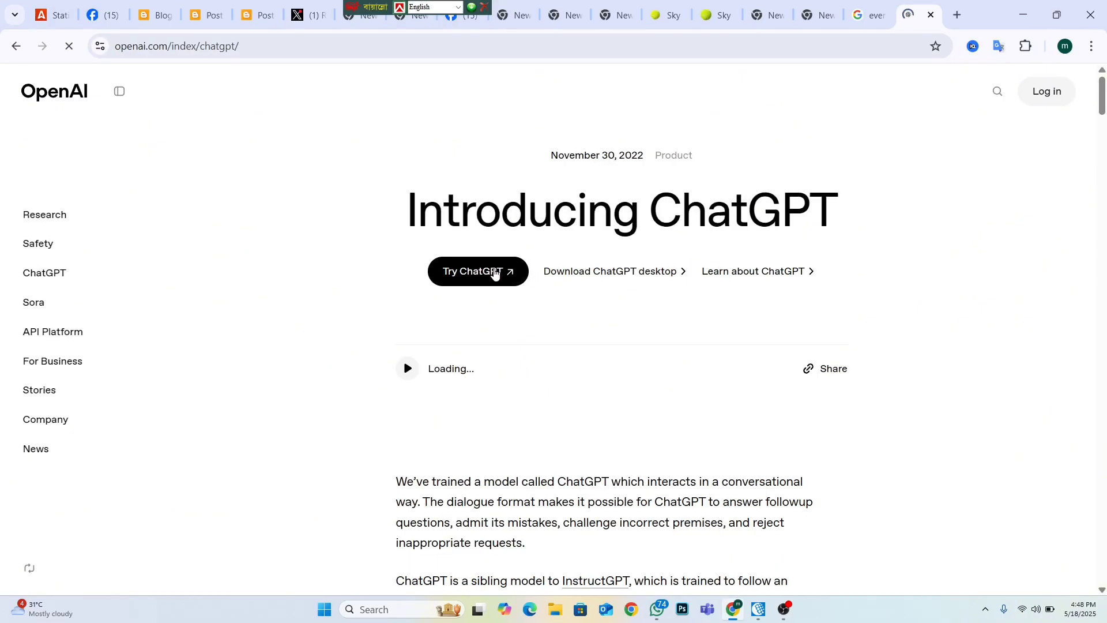
click(507, 272)
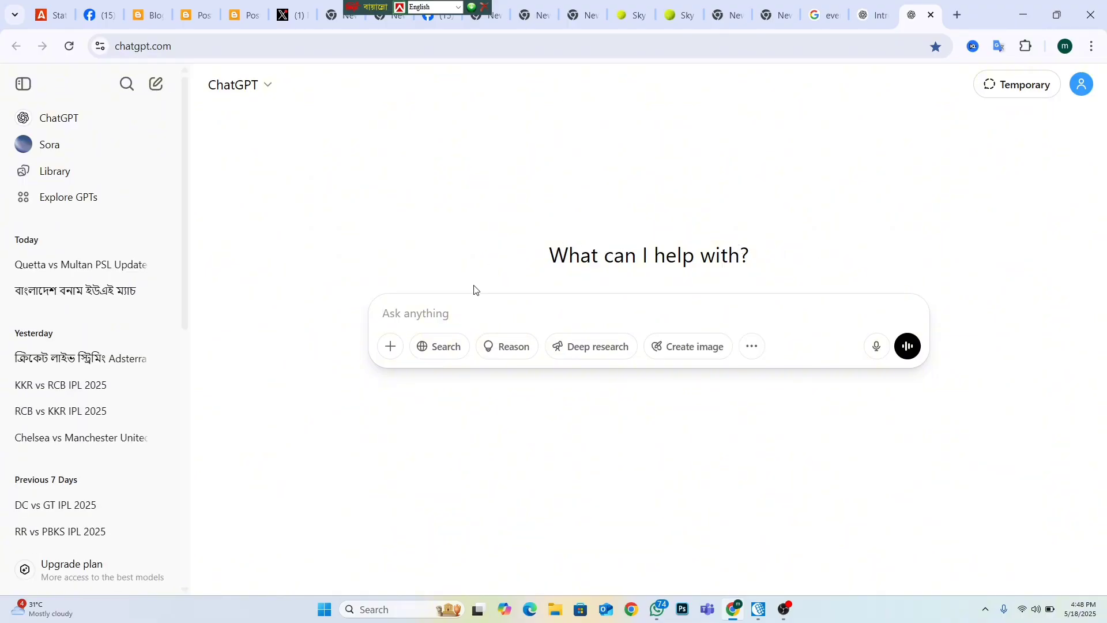
Send ChatGPT the prompt "everton vs southampton today this match creat a new paragraph 1500 word"
scroll(474, 290, down, 2)
scroll(477, 286, up, 2)
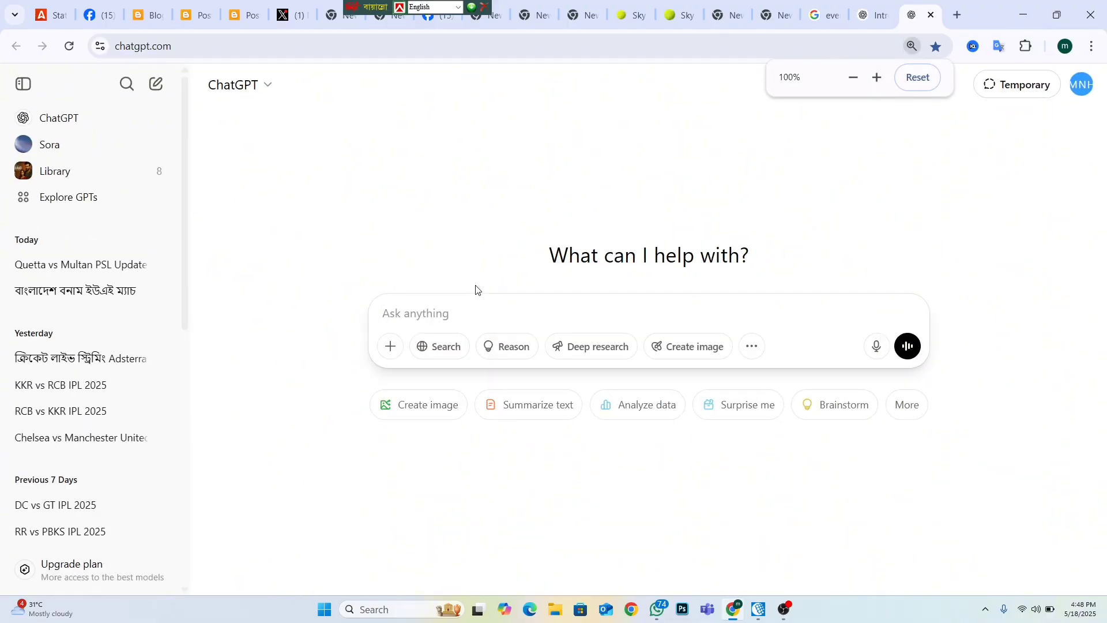
scroll(476, 289, up, 2)
scroll(476, 289, up, 1)
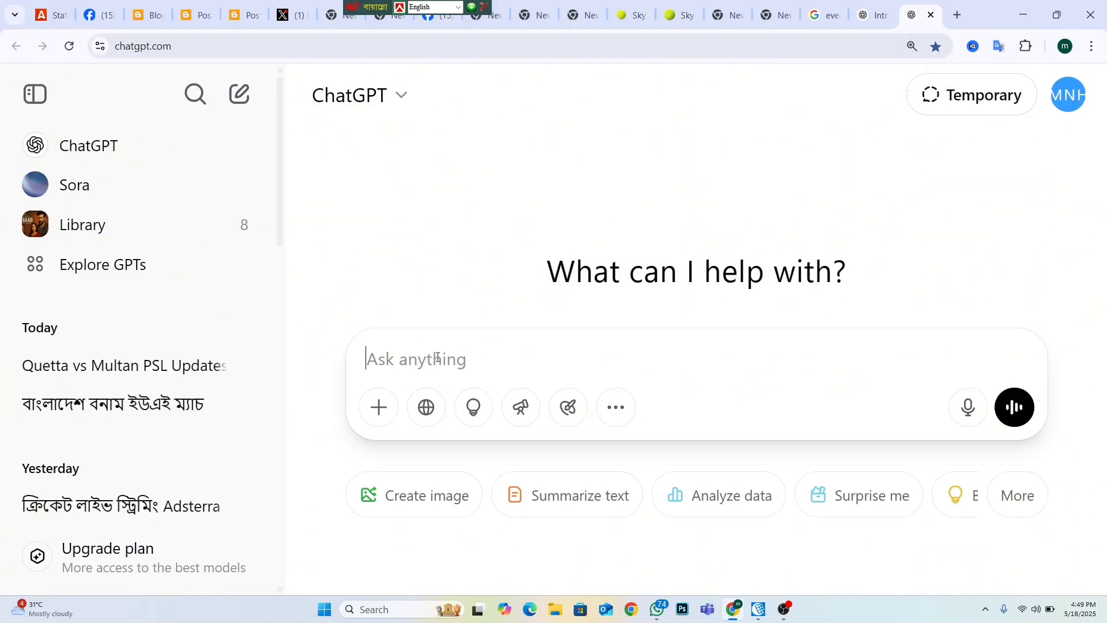
key(ctrl+v)
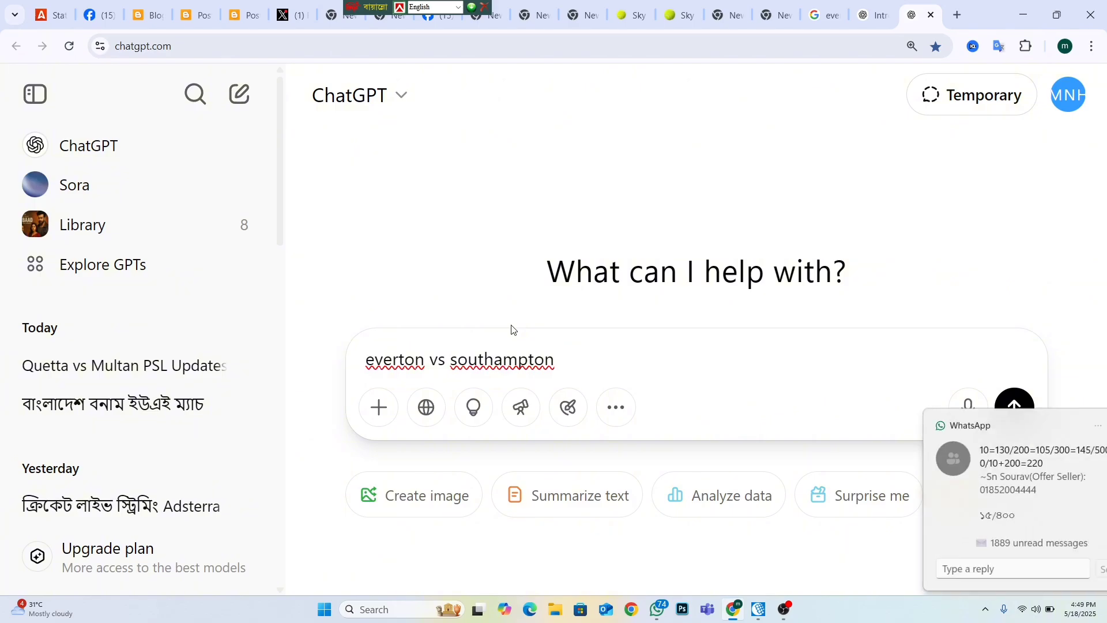
text(today)
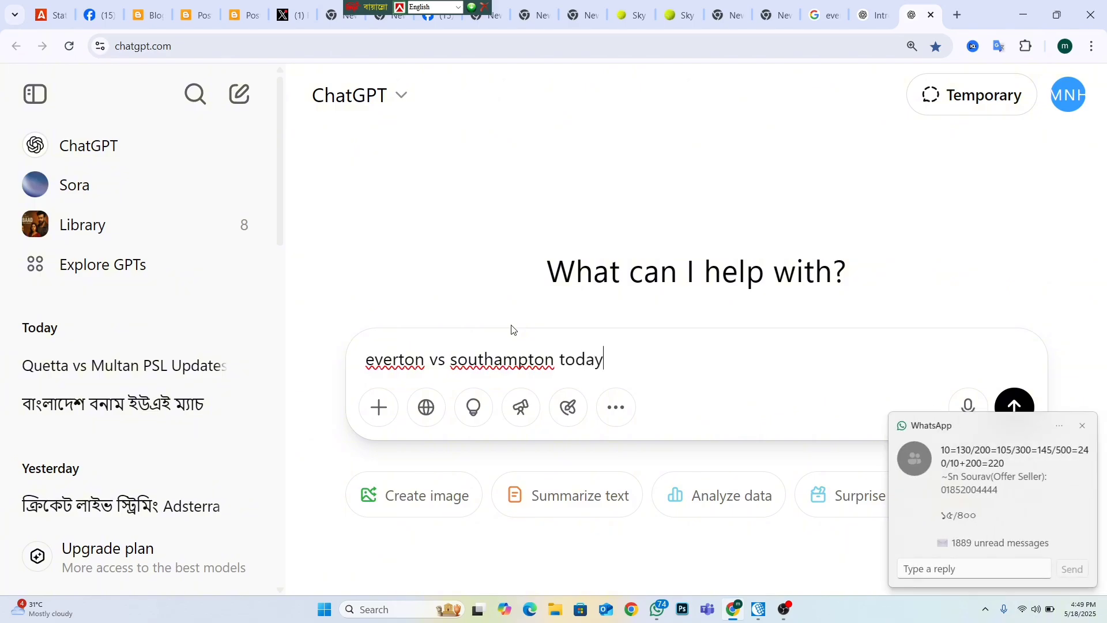
text( this match creat a)
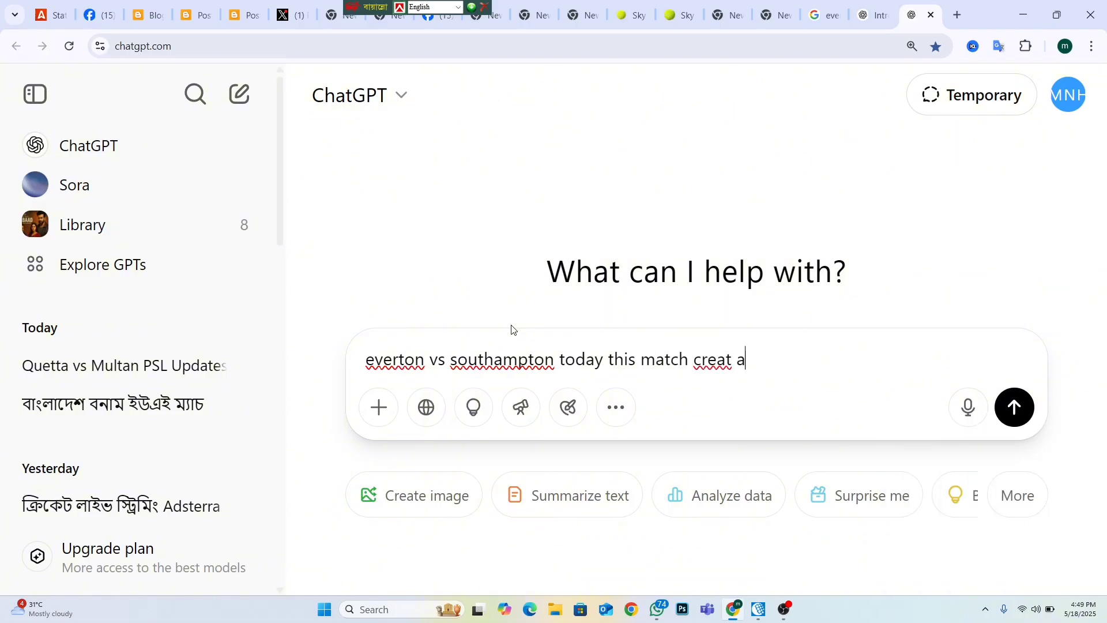
text( new paragr)
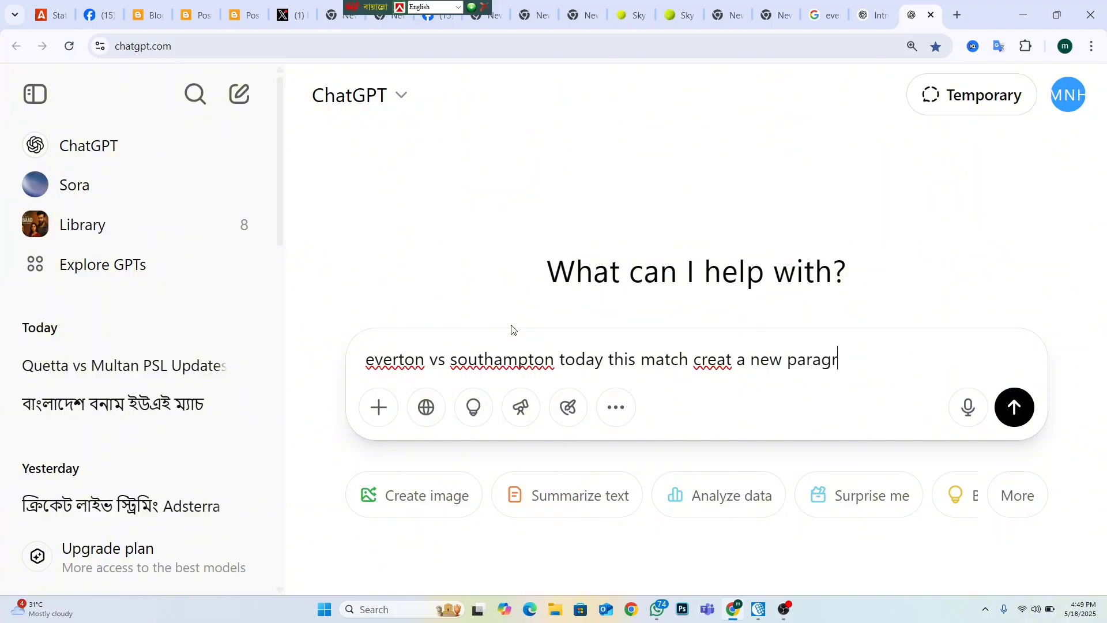
text(aph 1500 word)
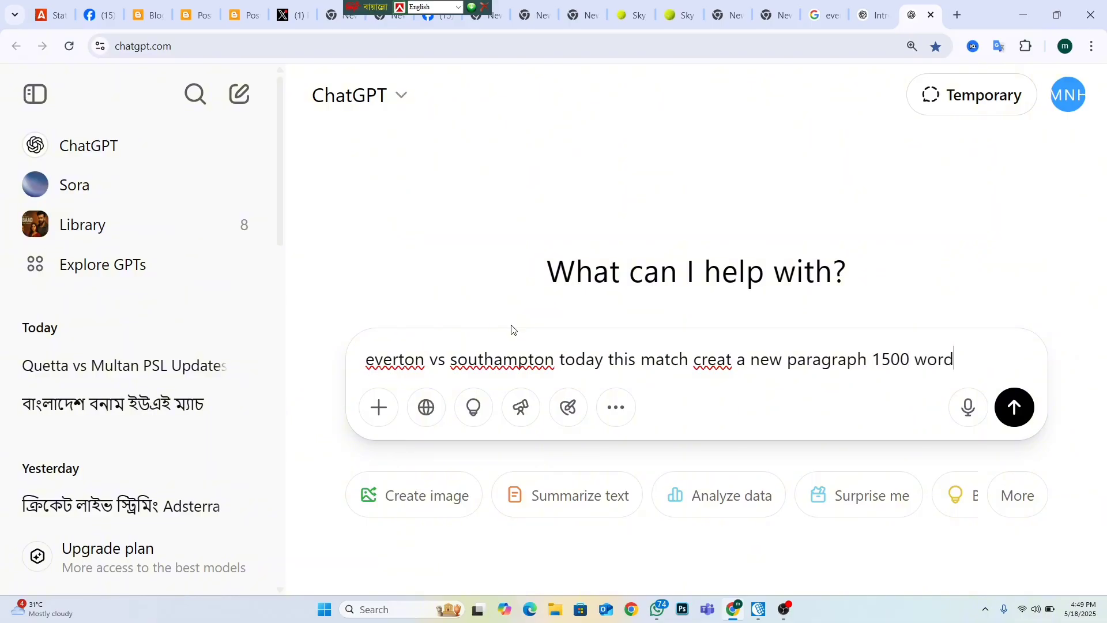
key(Return)
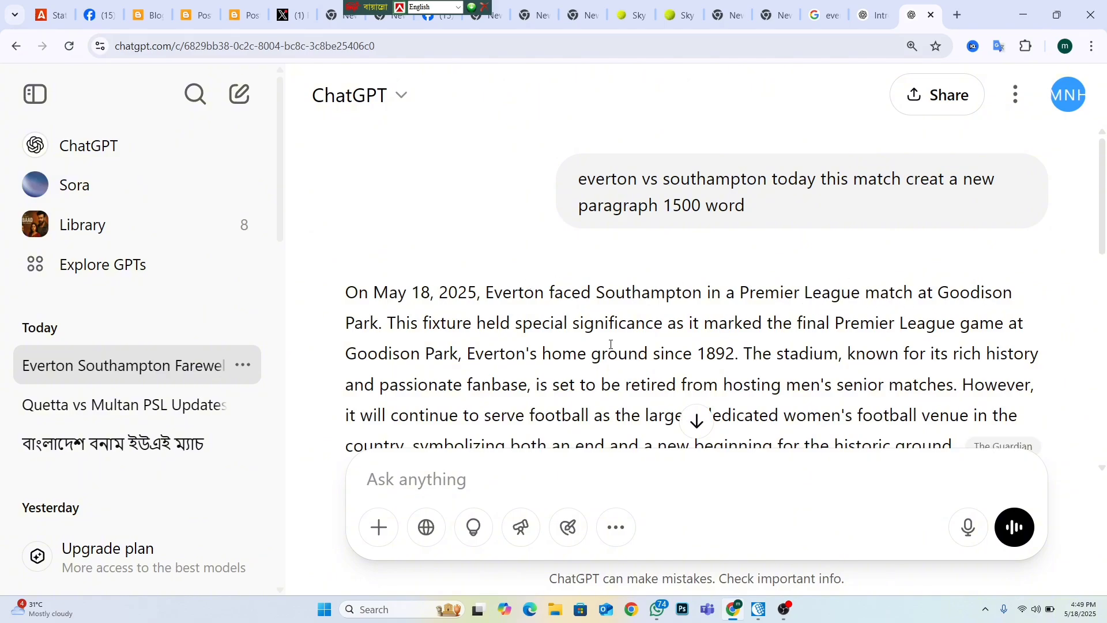
Read through the Everton vs Southampton article that ChatGPT generated
scroll(718, 361, down, 15)
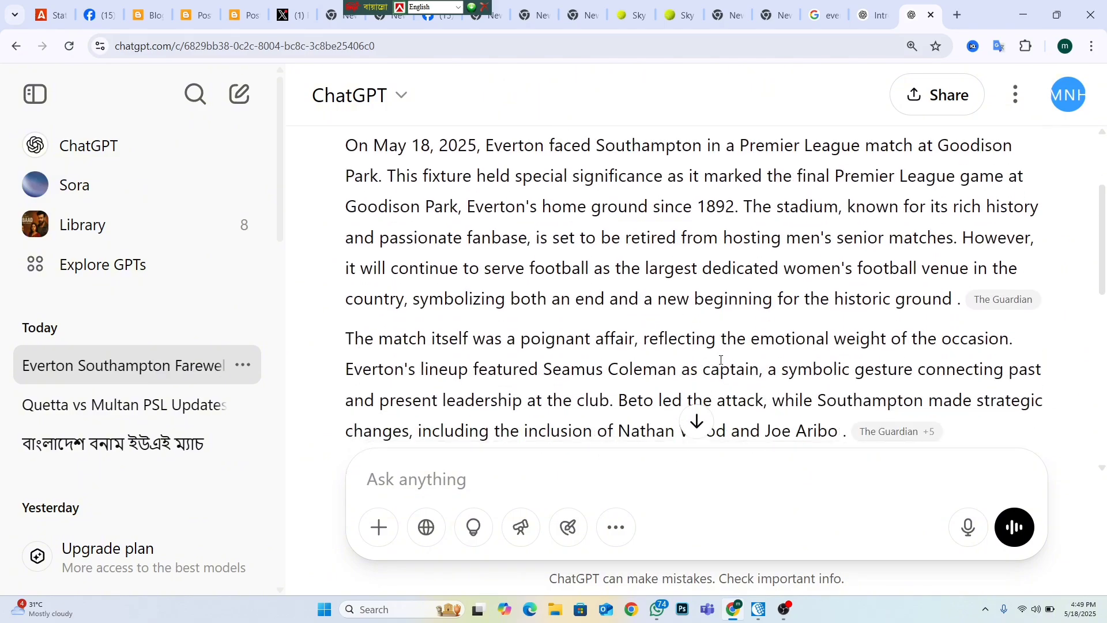
scroll(720, 355, up, 3)
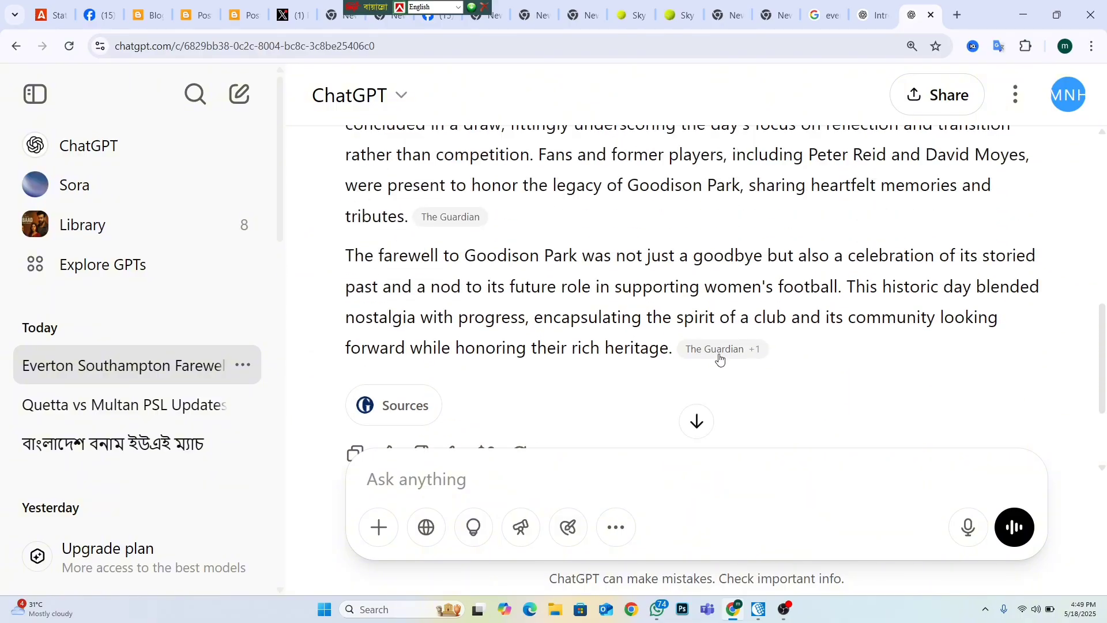
scroll(542, 326, up, 3)
scroll(547, 329, down, 5)
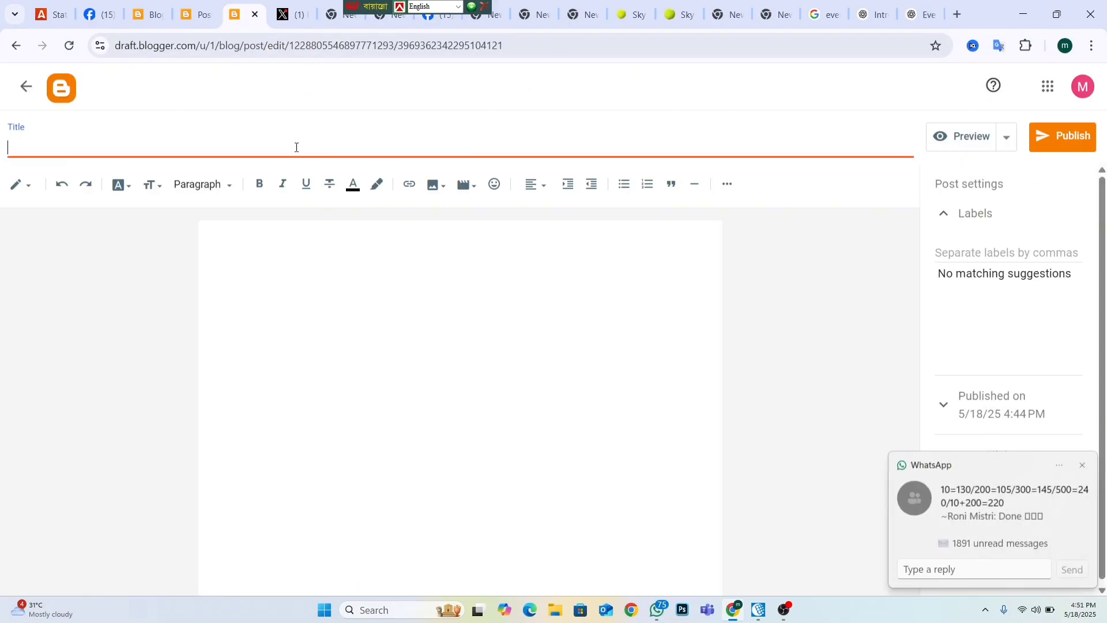
Title the Blogger draft "everton vs southampton live match today", reusing the copied match name
key(ctrl+v)
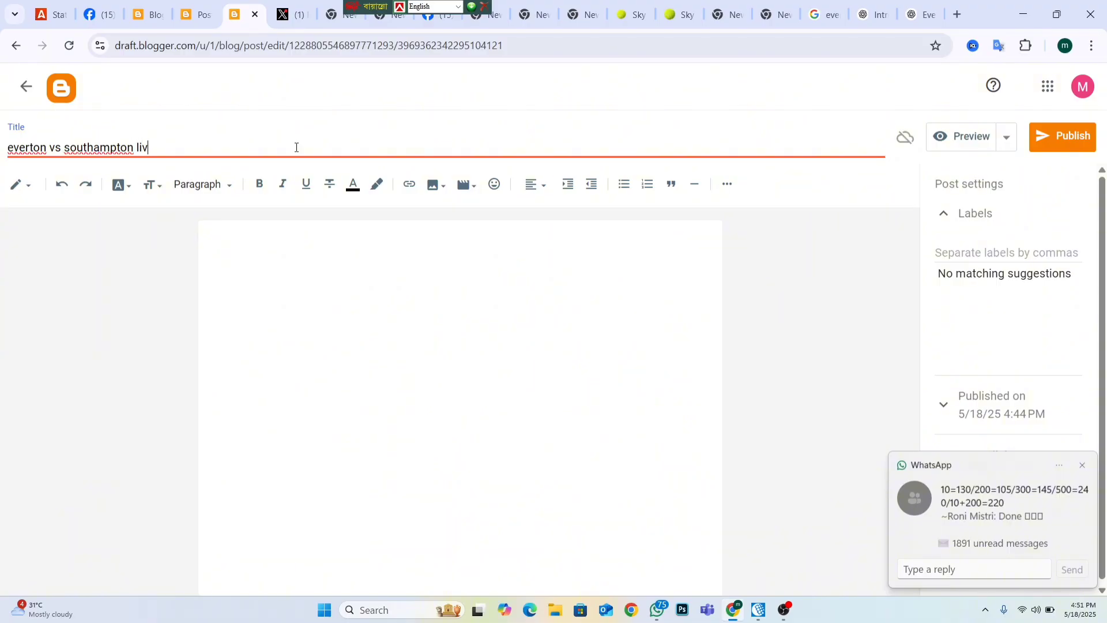
text(live match today)
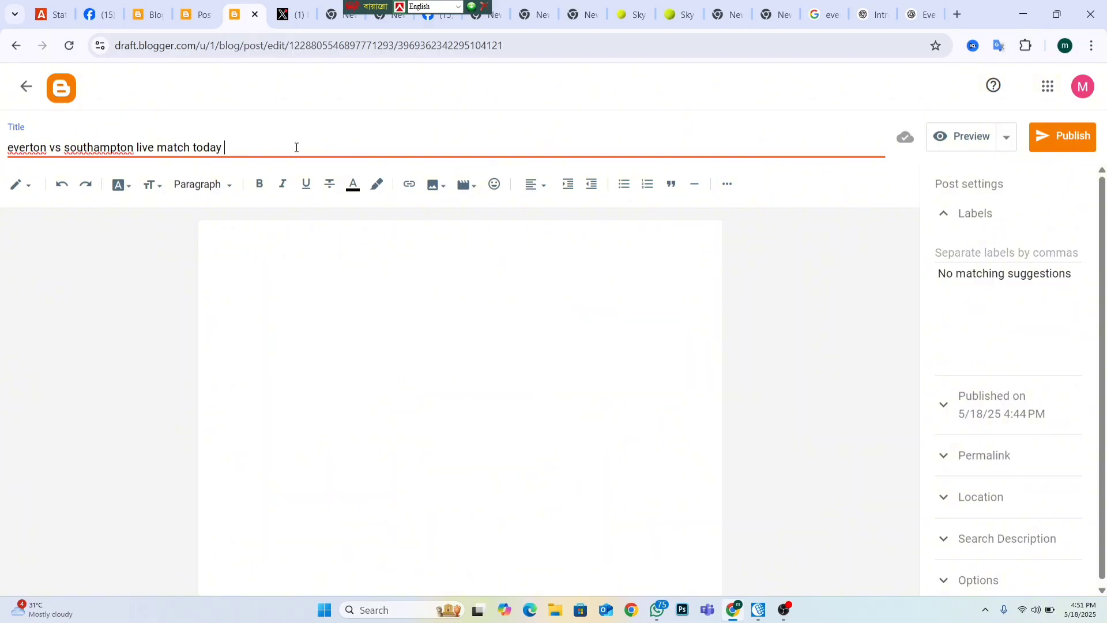
Append "2025" to the end of the post title
text(2025)
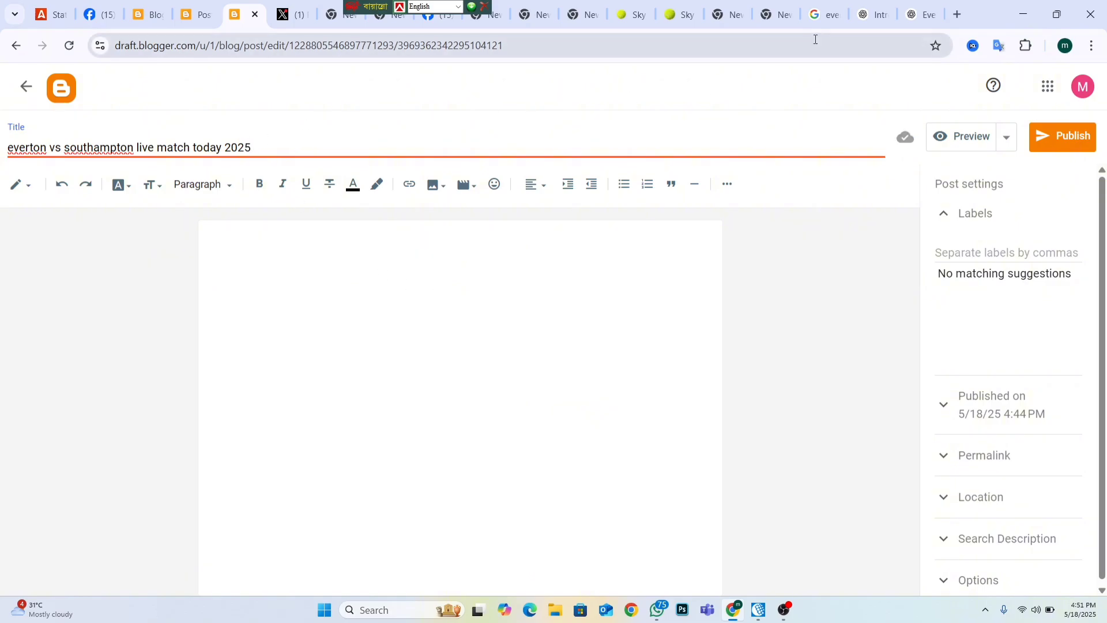
Copy the full article that ChatGPT wrote in reply to the "news make 1500 word" prompt
click(921, 14)
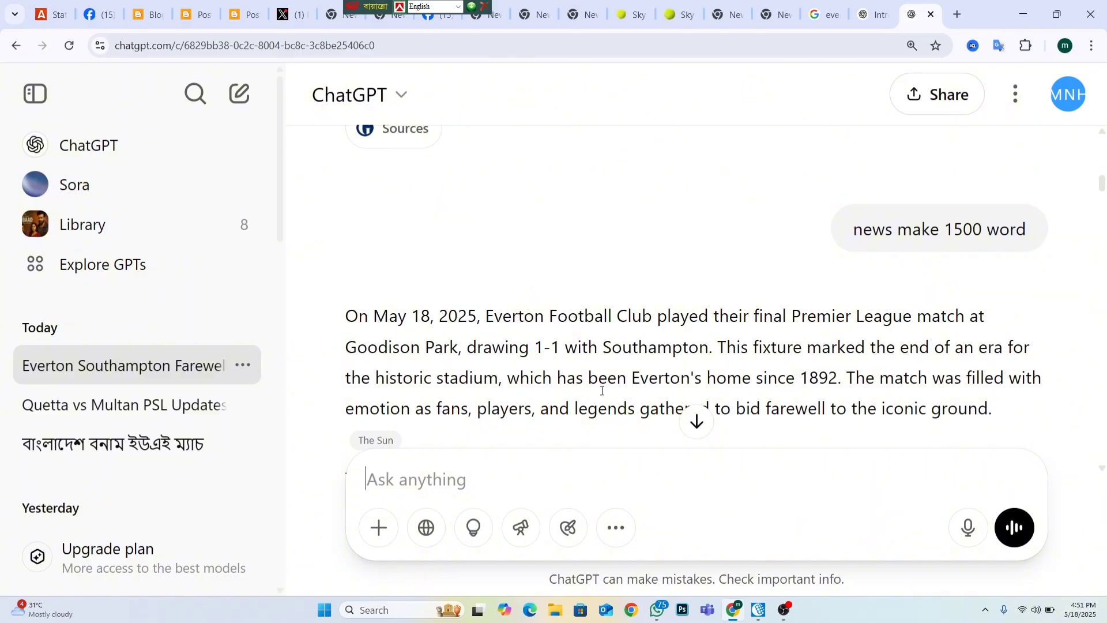
scroll(602, 390, down, 10)
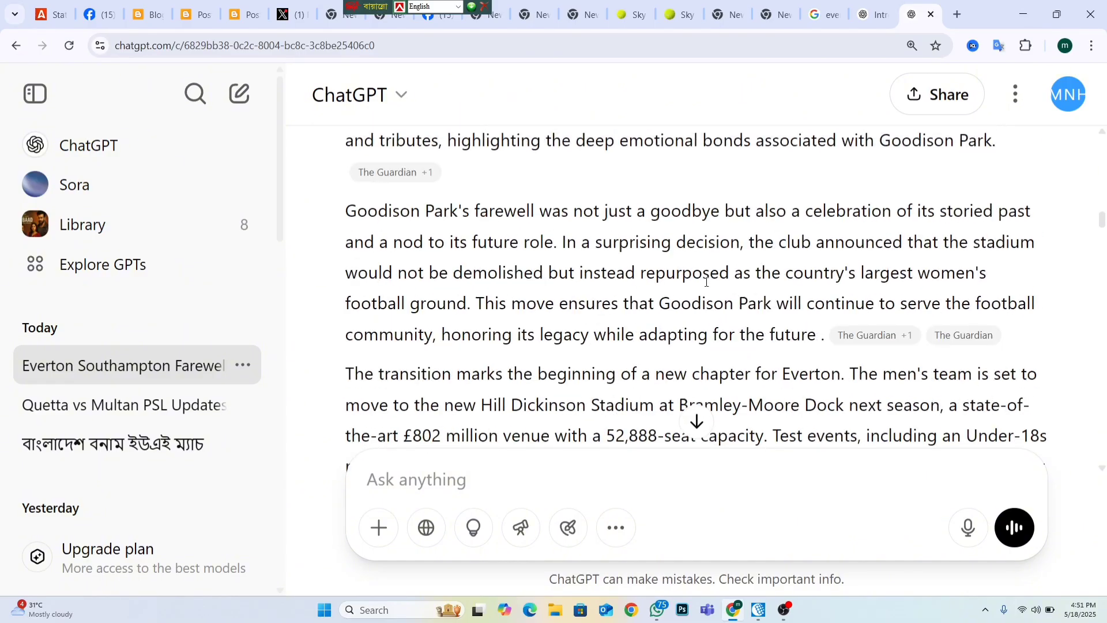
scroll(706, 282, down, 10)
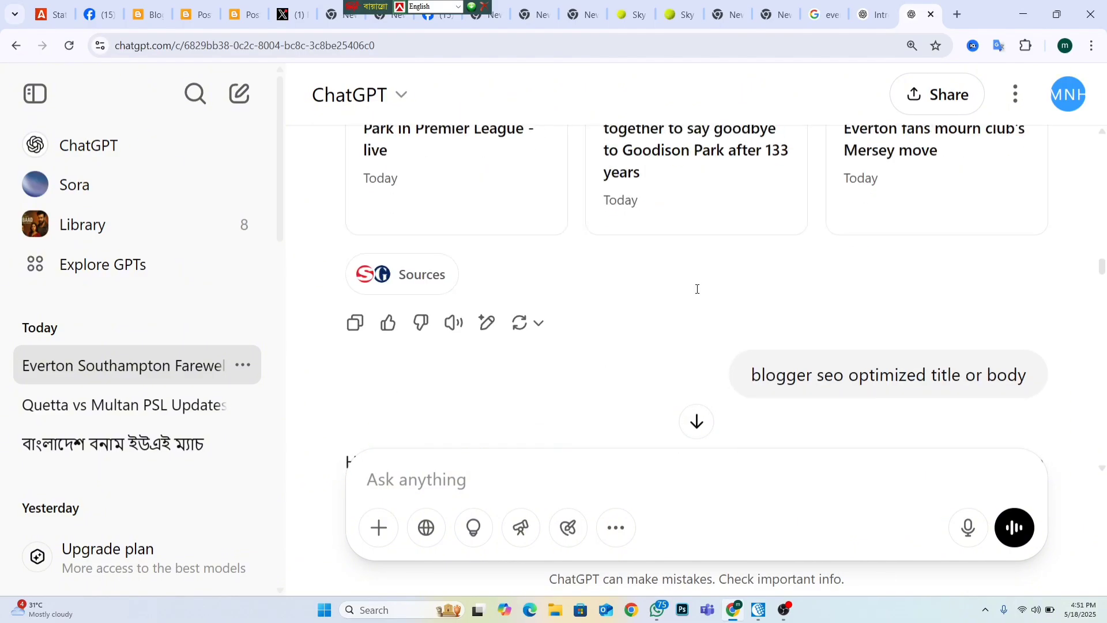
key(ctrl+minus)
key(ctrl+minus)
key(ctrl+minus)
drag(836, 275, 373, 139)
right_click(454, 167)
click(531, 190)
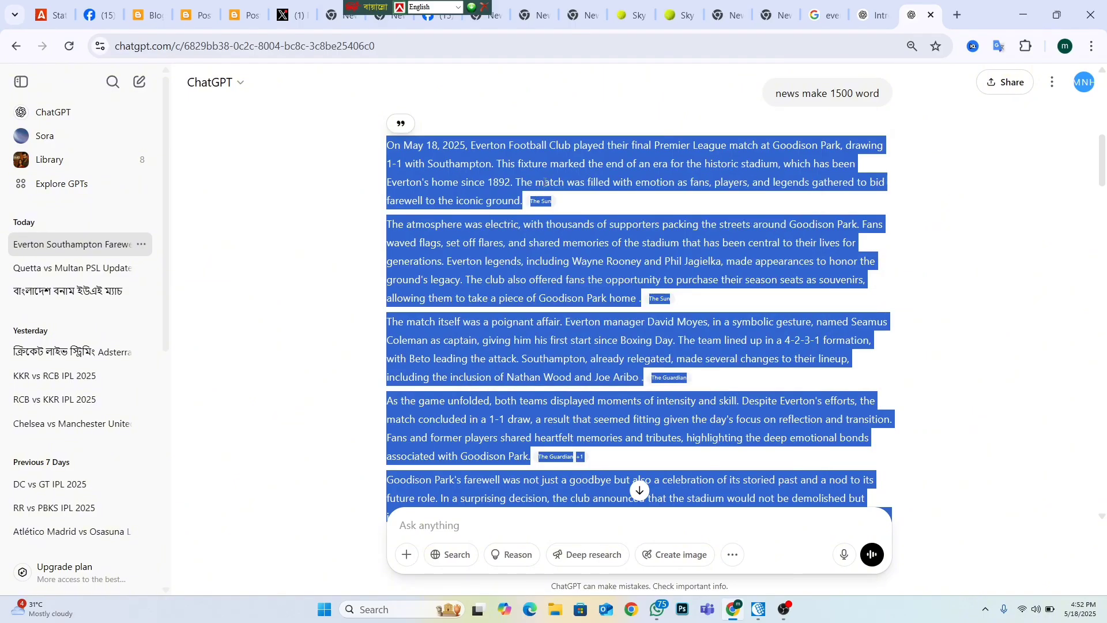
Paste the copied article into the body of the Blogger draft and skim through it
click(242, 15)
click(359, 276)
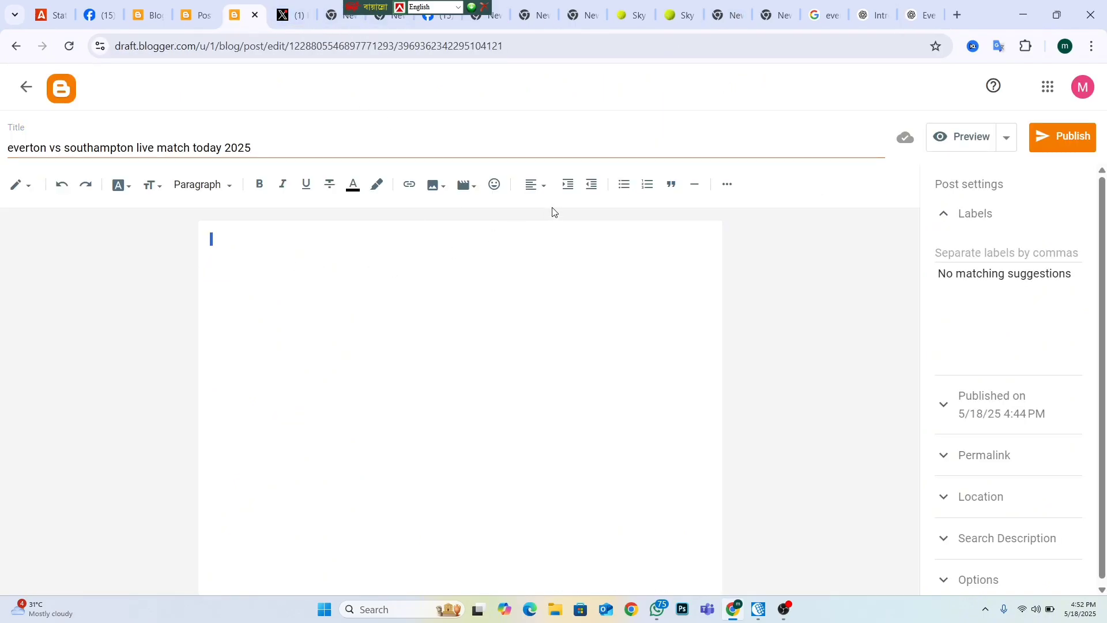
key(ctrl+v)
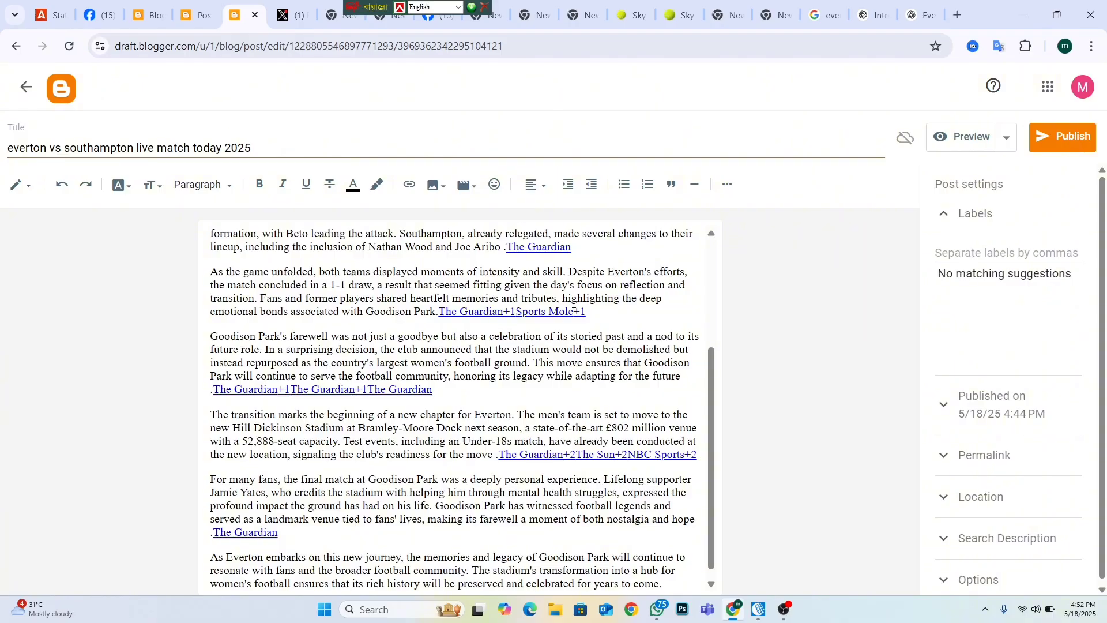
scroll(527, 371, up, 3)
scroll(529, 361, down, 3)
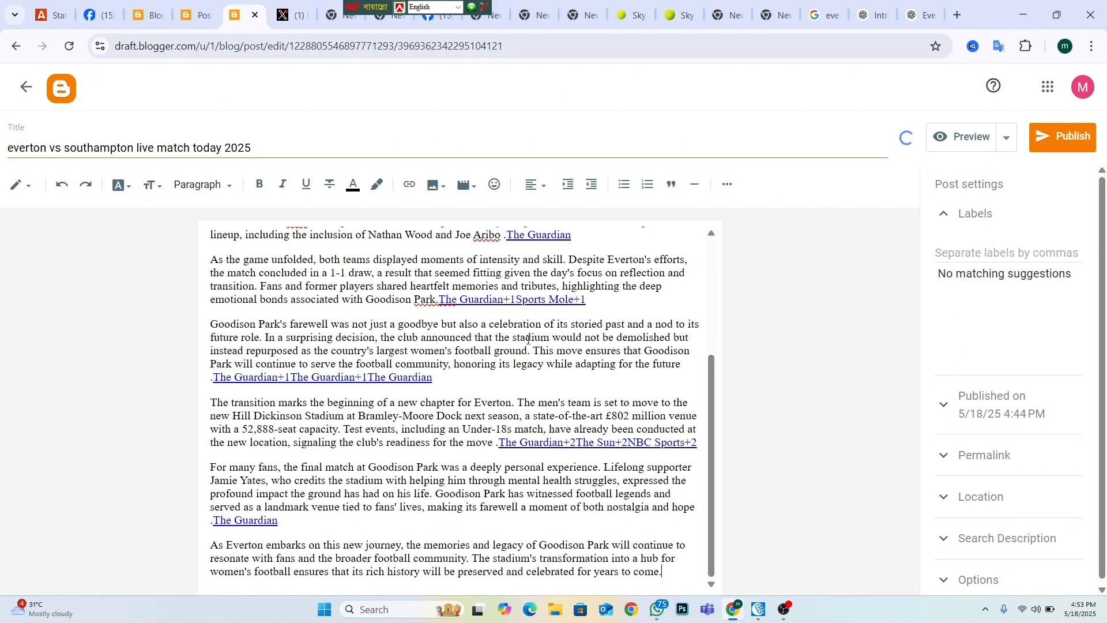
scroll(528, 339, up, 3)
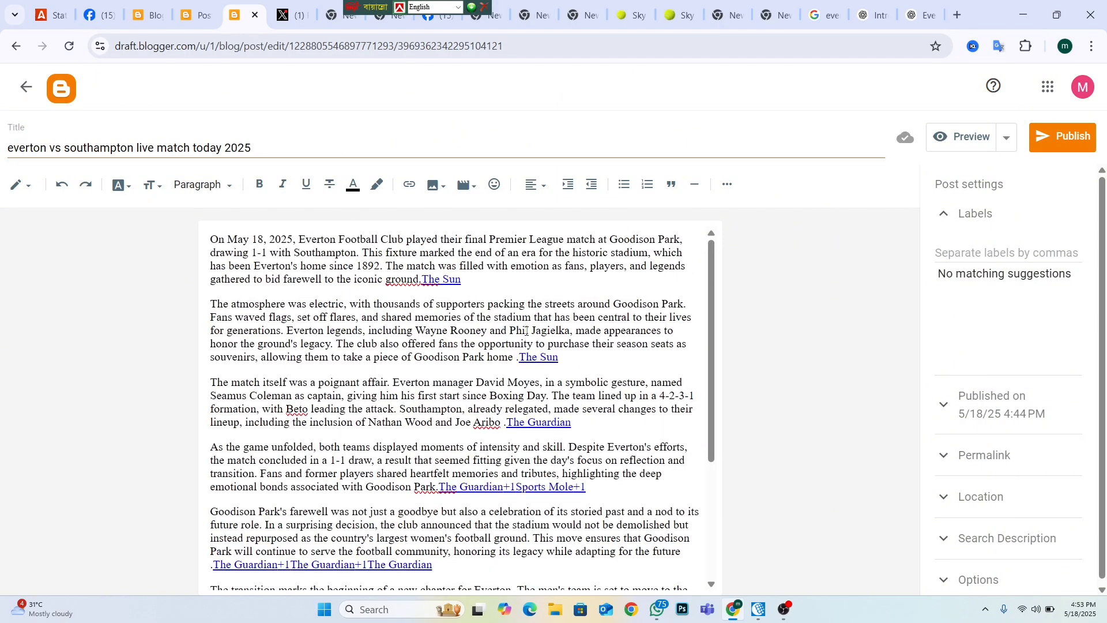
scroll(526, 331, down, 3)
scroll(524, 327, up, 3)
Insert one empty, center-aligned line above the first paragraph of the article
key(Return)
key(Return)
key(Return)
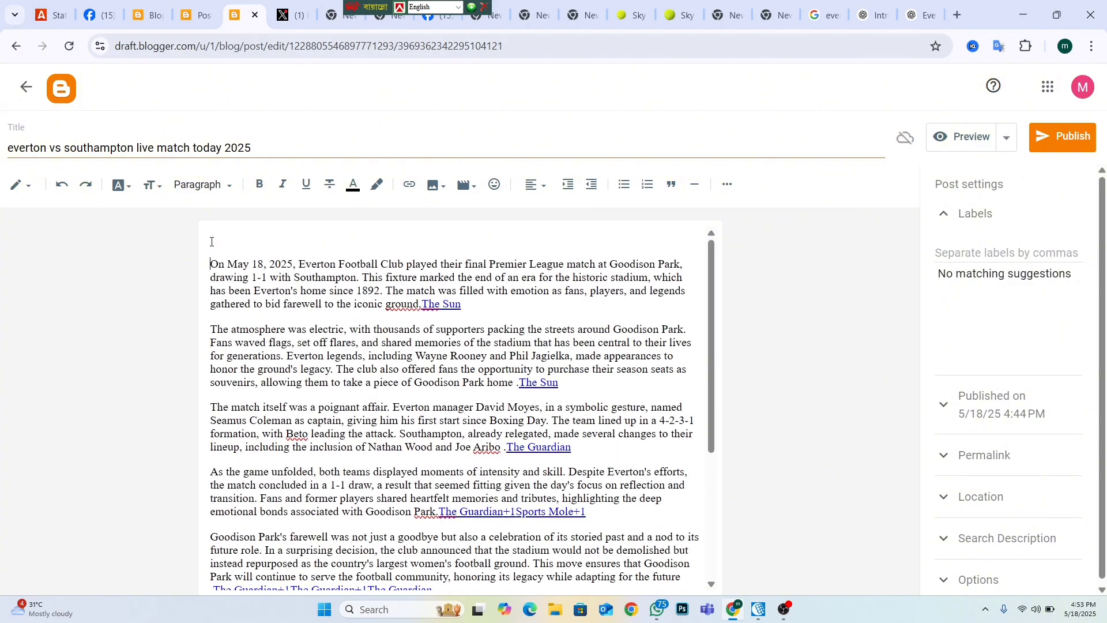
key(BackSpace)
key(BackSpace)
key(BackSpace)
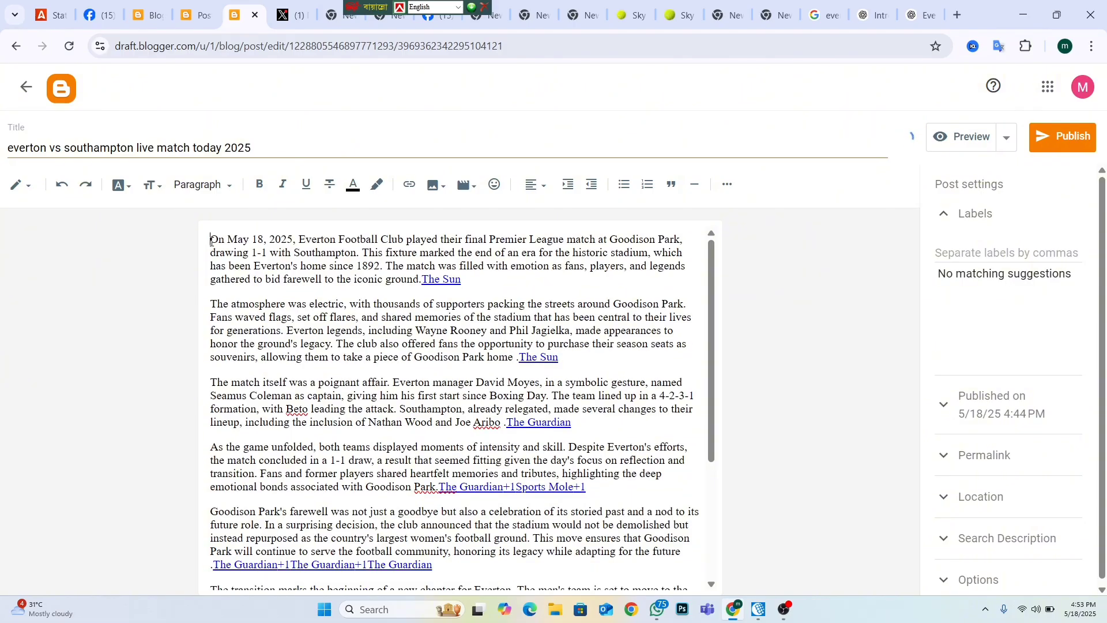
key(Return)
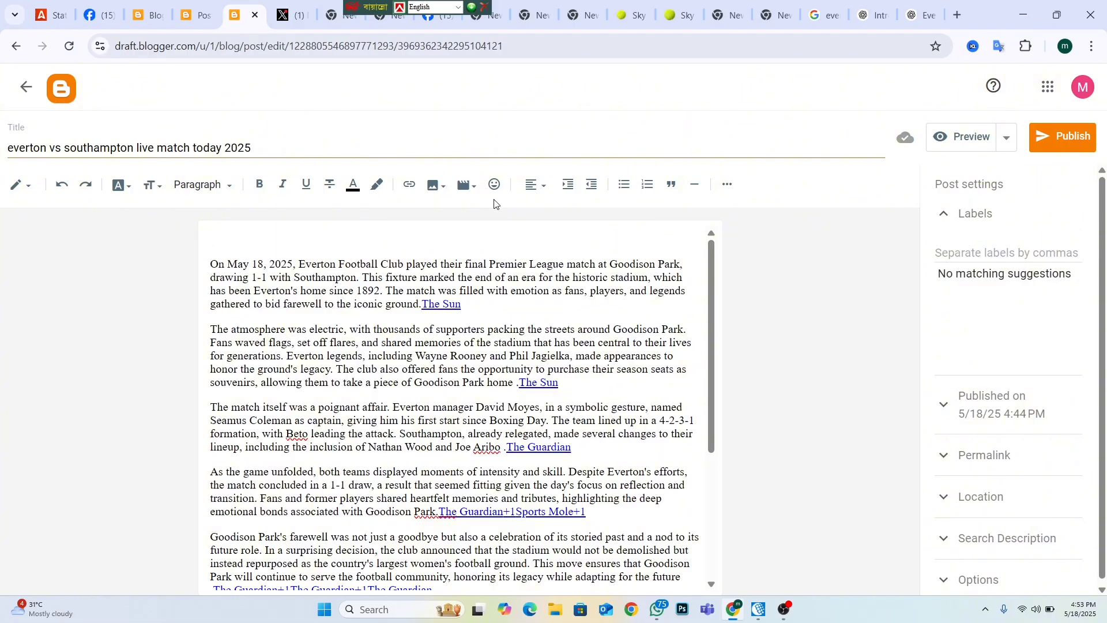
click(532, 186)
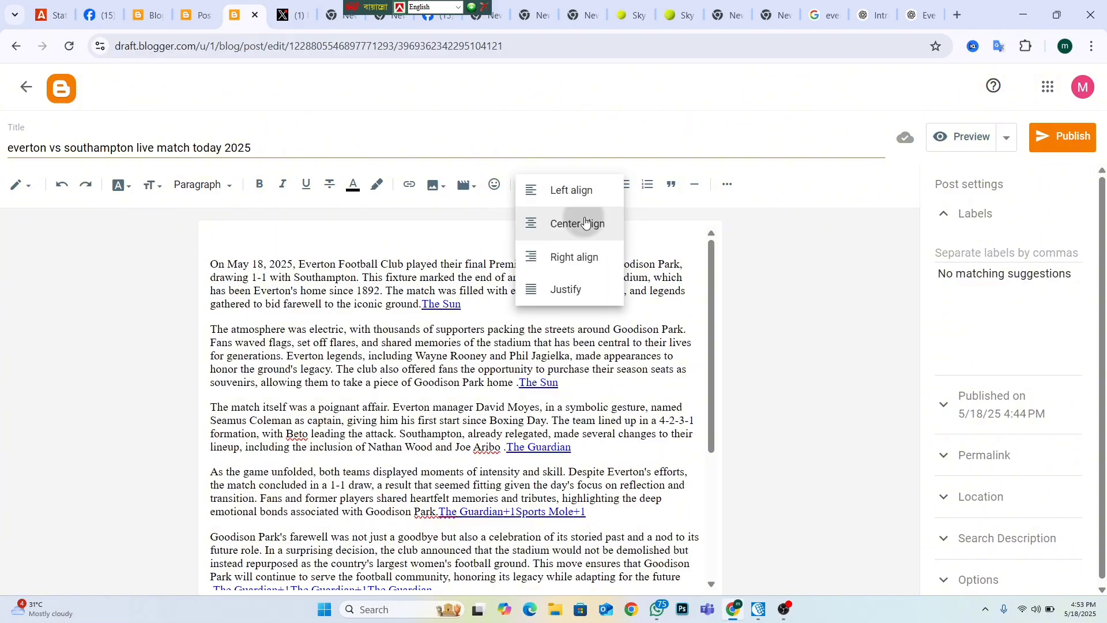
click(586, 223)
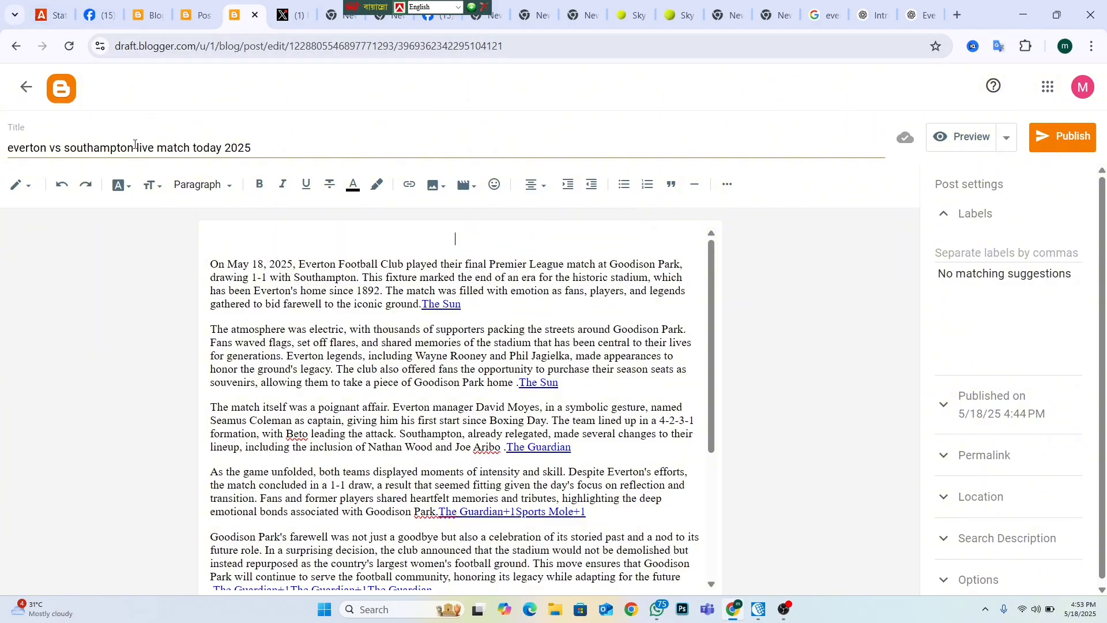
Search Google Images for "everton vs southampton"
click(822, 15)
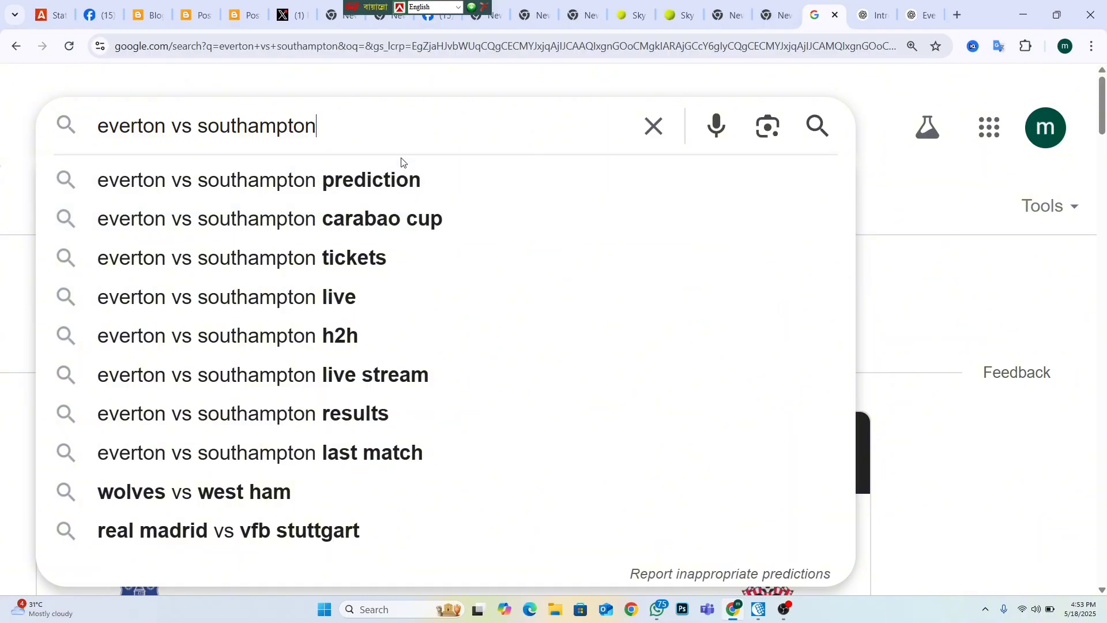
click(654, 127)
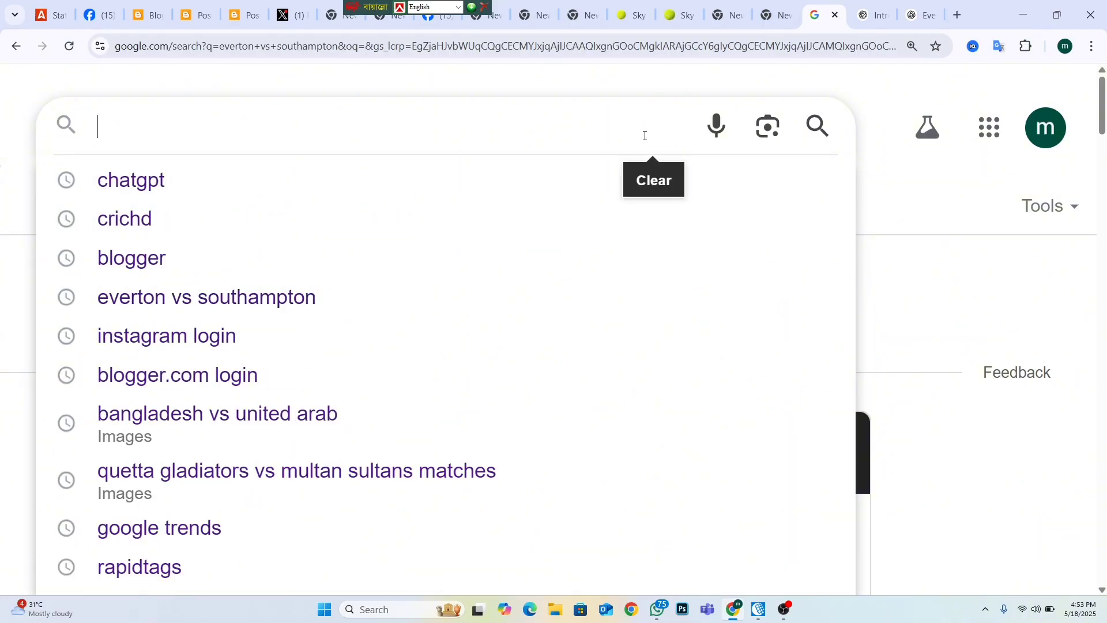
click(258, 310)
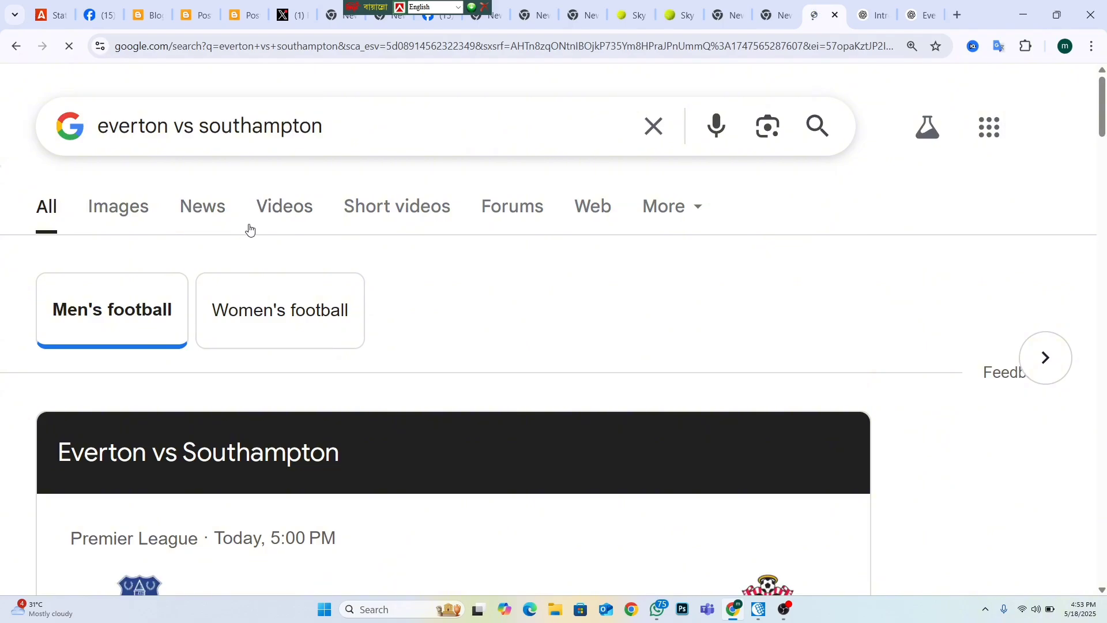
click(152, 230)
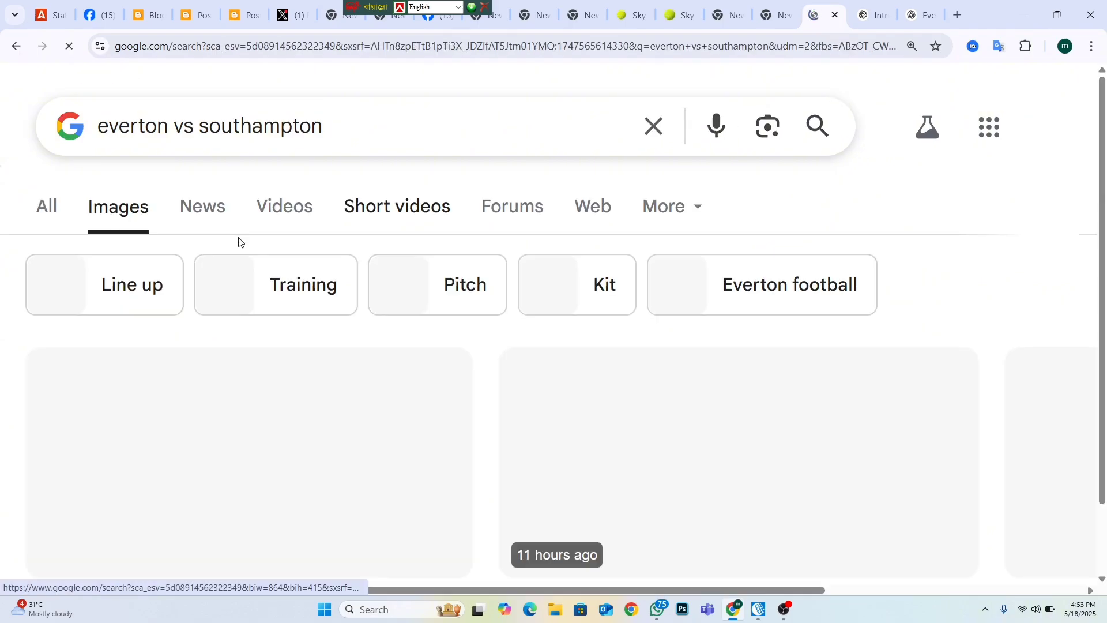
Save the Hampshire News image showing the Everton and Southampton crests over the stadium stands
scroll(864, 361, down, 1)
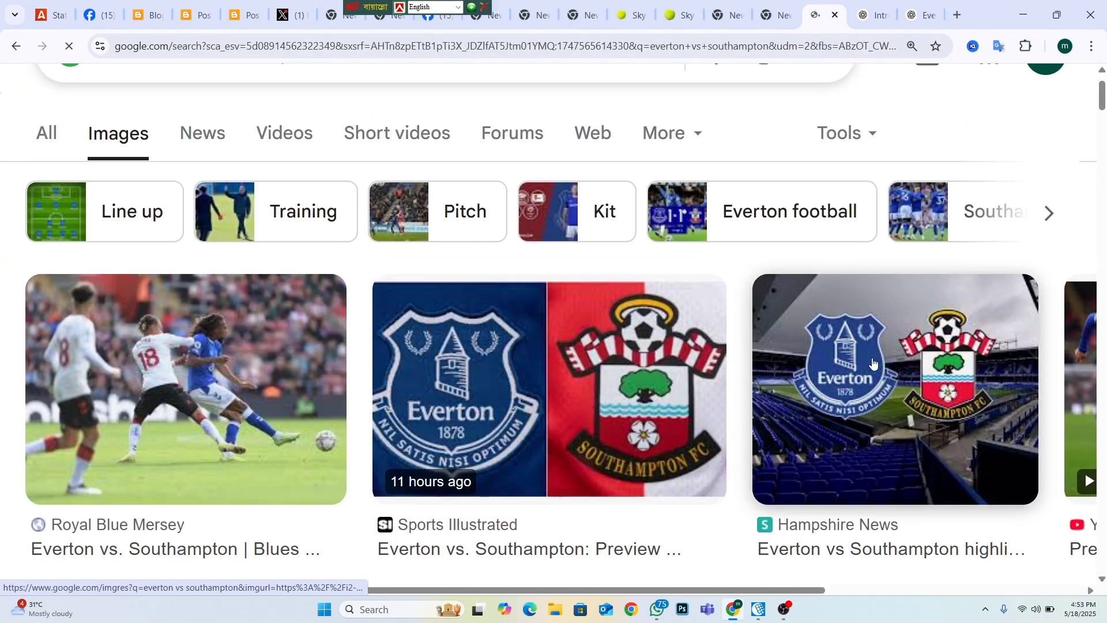
scroll(873, 362, down, 1)
click(942, 343)
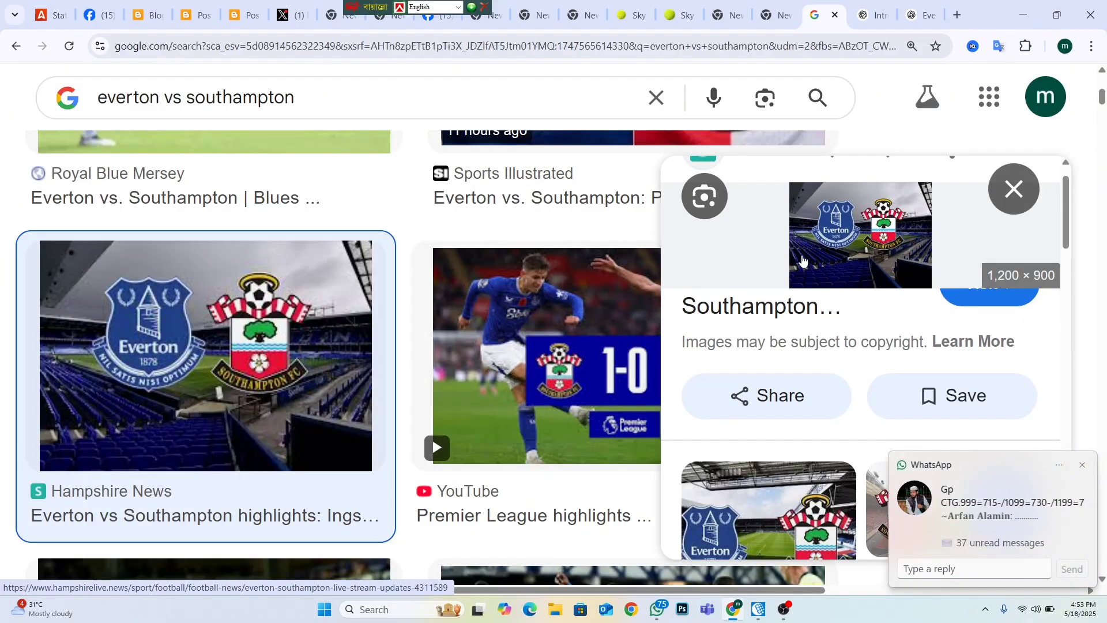
right_click(859, 265)
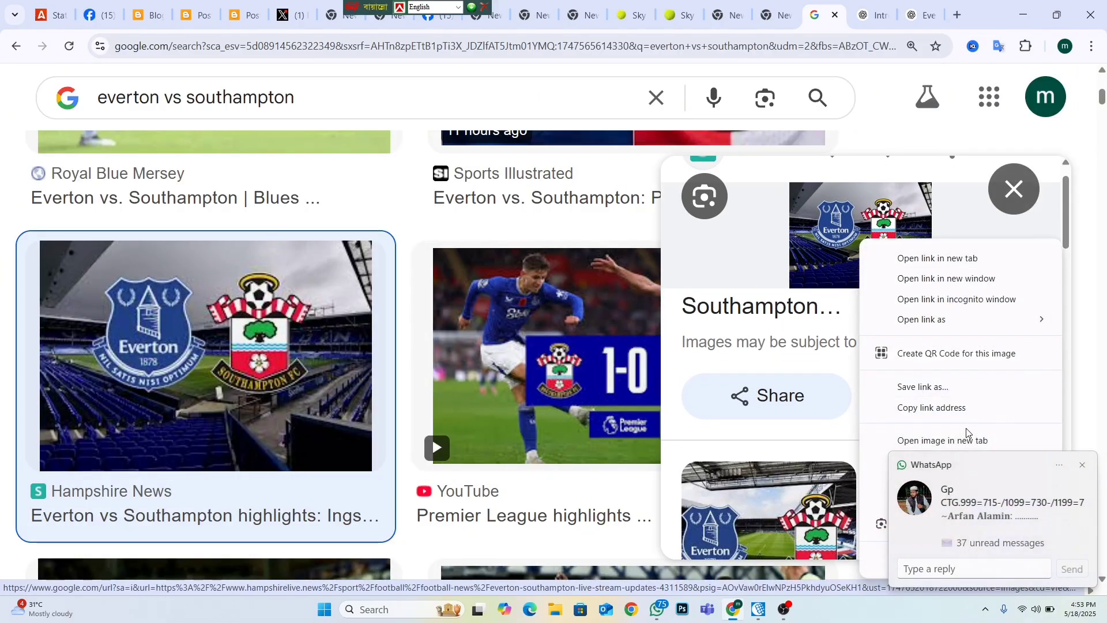
click(1084, 466)
right_click(869, 266)
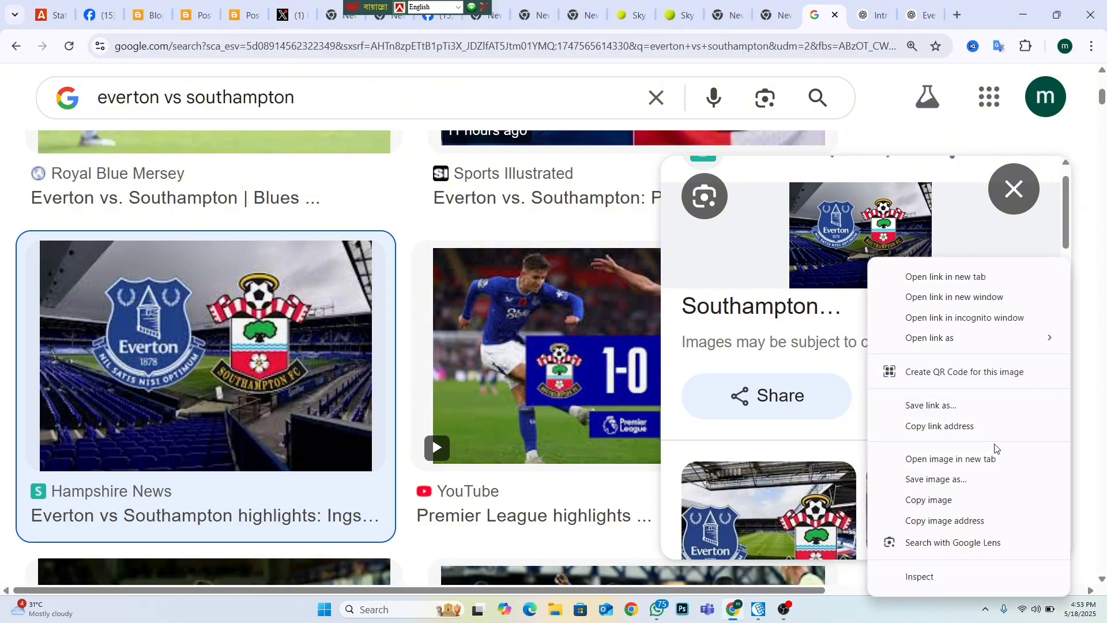
click(981, 481)
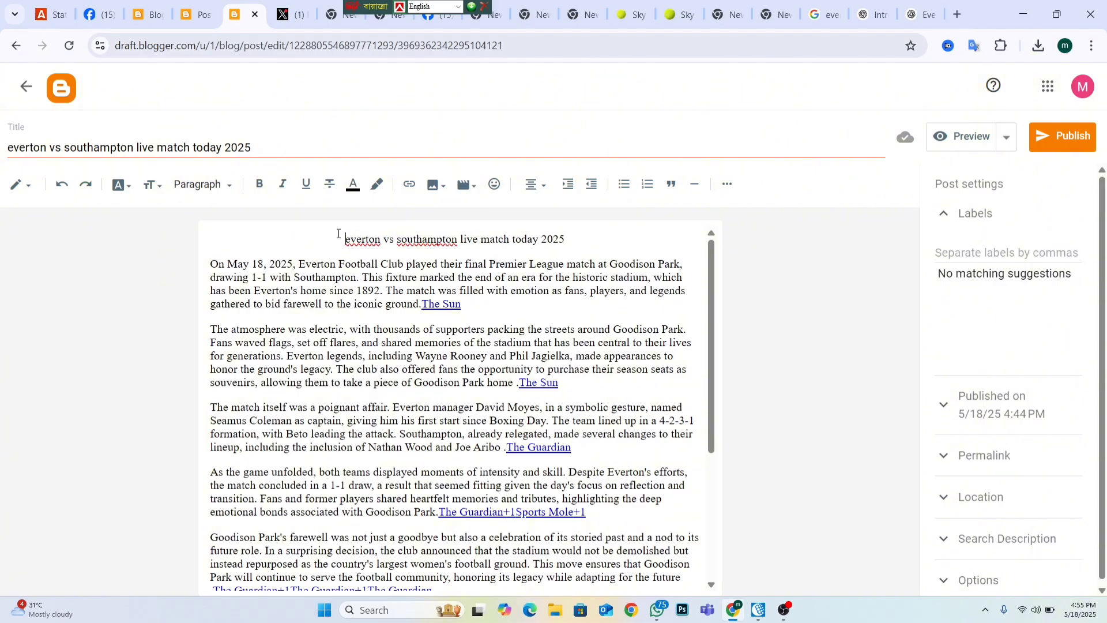
Apply the Heading style to the "everton vs southampton live match today 2025" line above the article in the Blogger draft
drag(338, 234, 602, 250)
click(590, 243)
drag(331, 235, 624, 235)
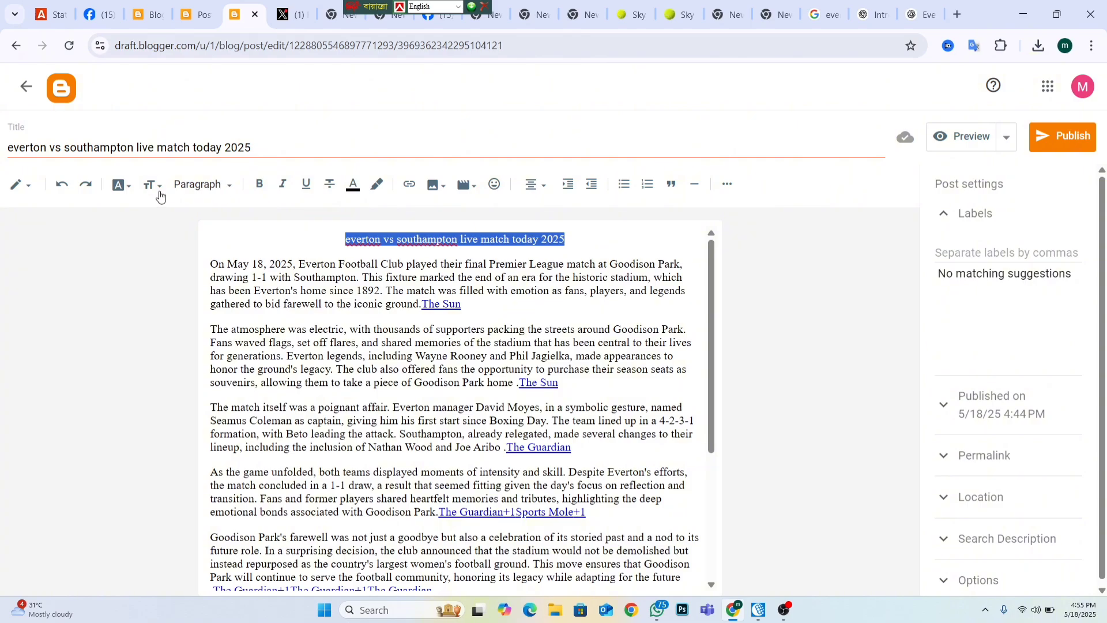
click(155, 185)
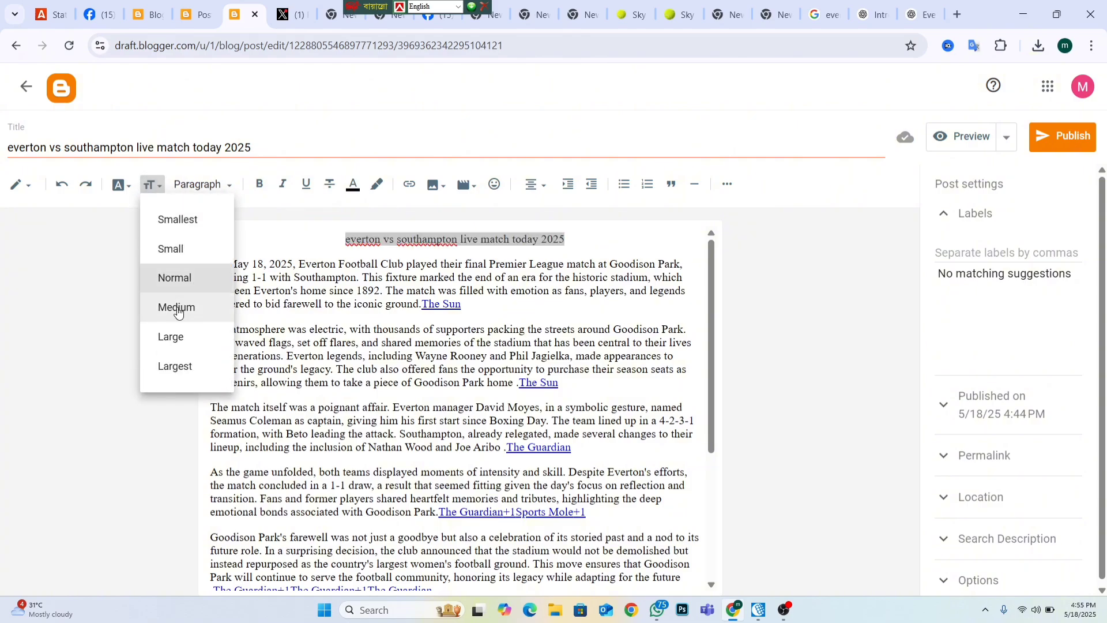
key(Escape)
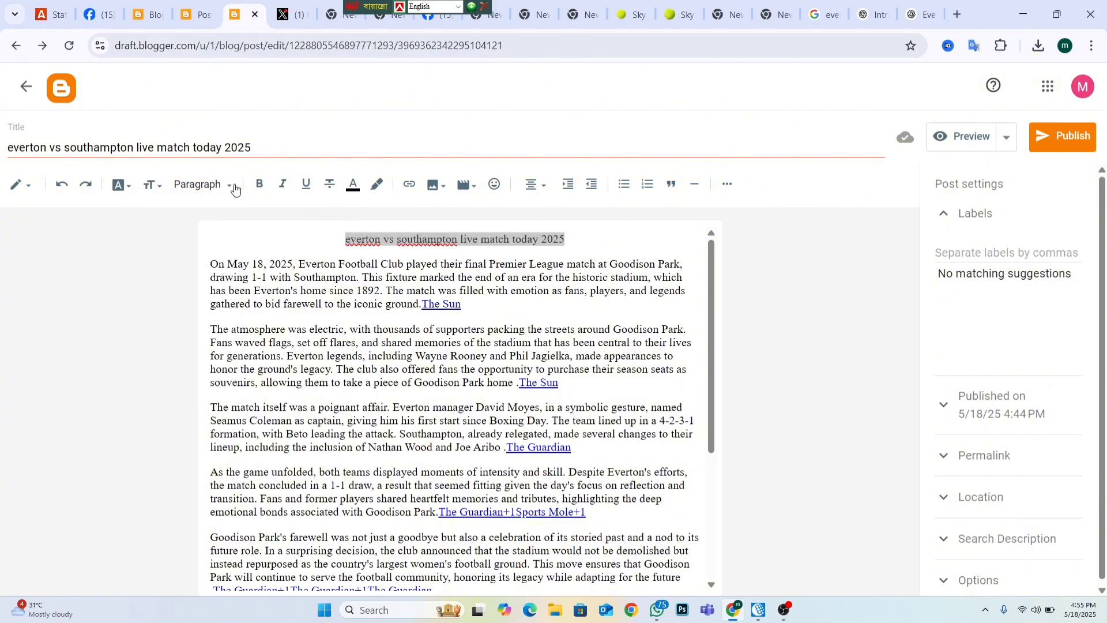
click(235, 186)
click(256, 243)
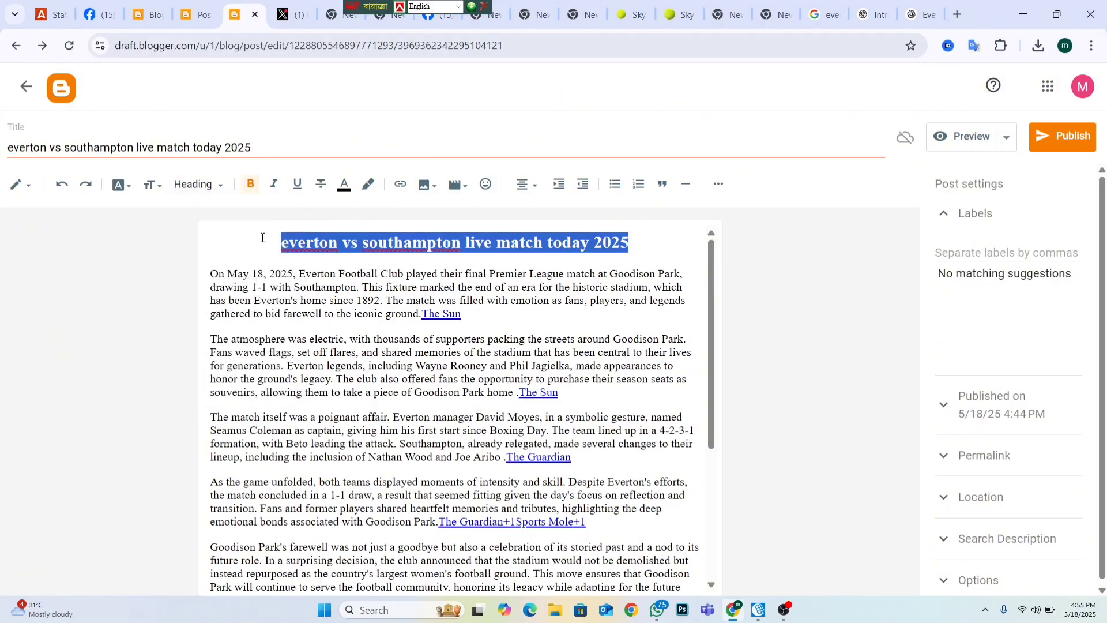
click(610, 255)
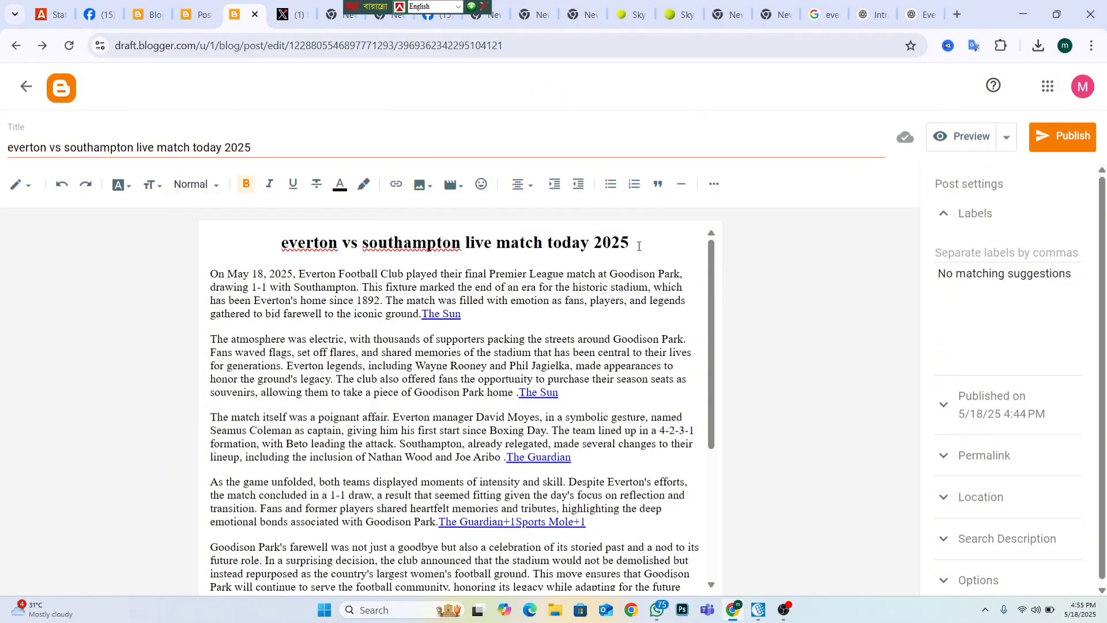
Add an empty line below the heading and center-align it
key(Return)
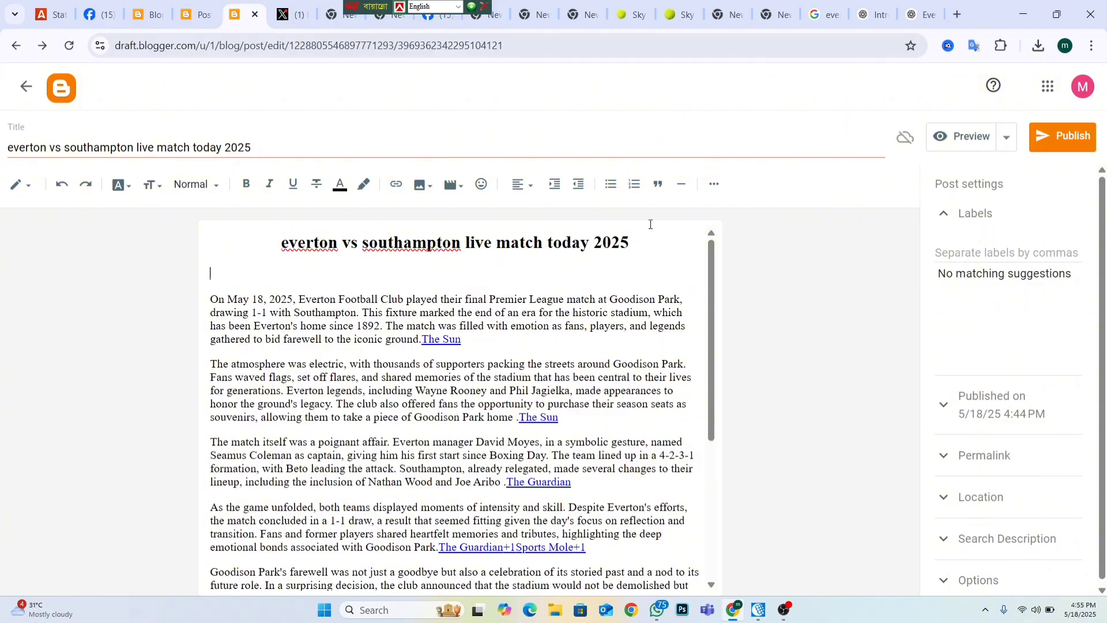
click(521, 184)
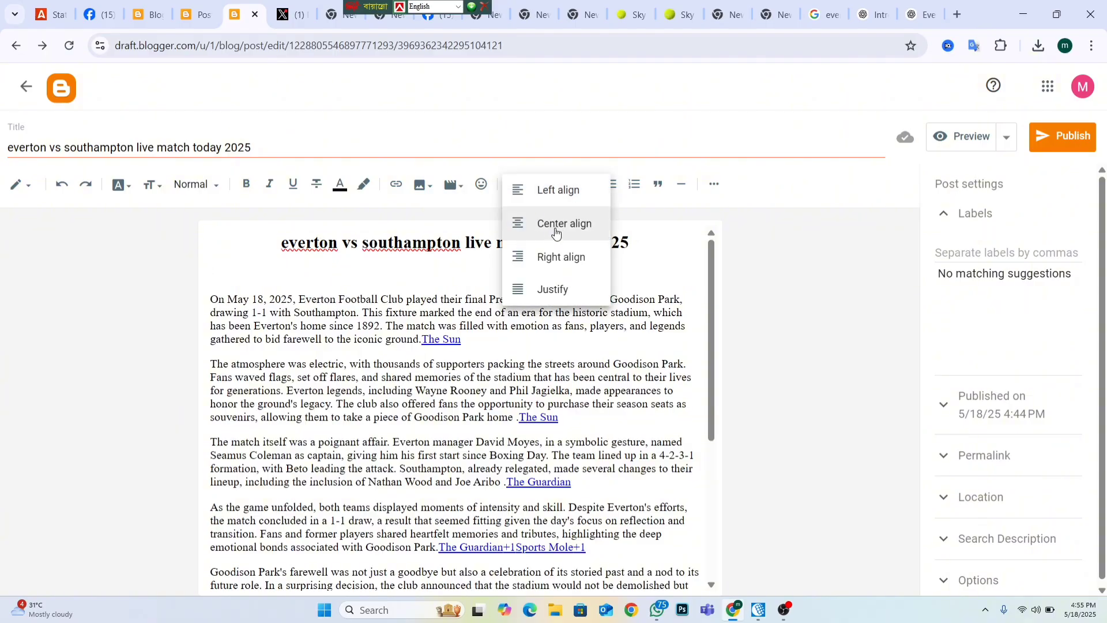
click(555, 232)
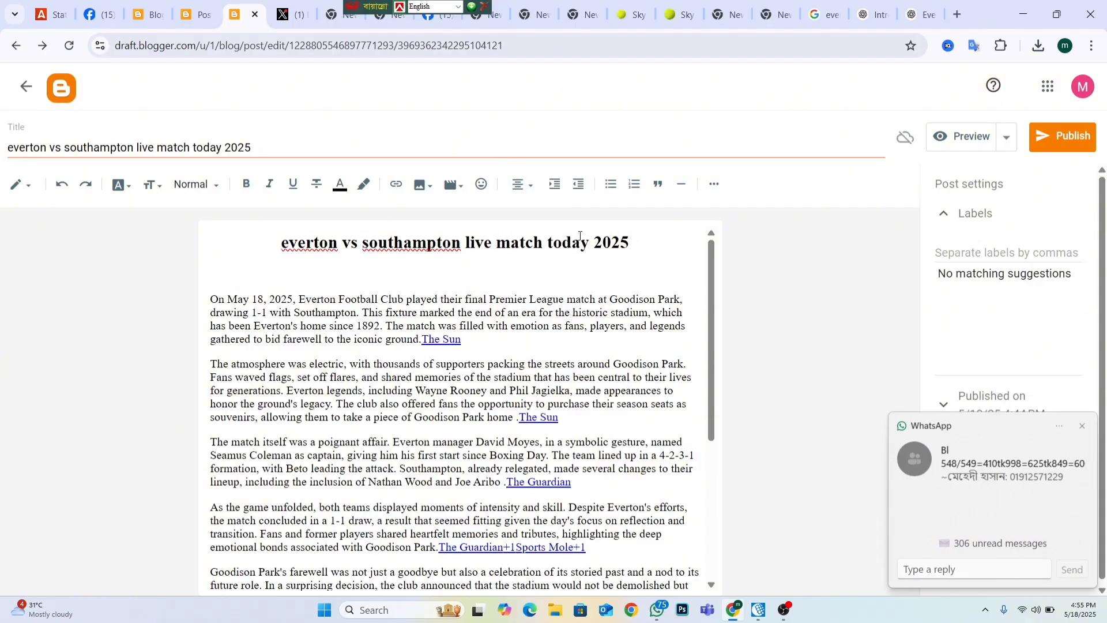
Insert the 0_EvertonSouthampton image from the computer's recording folder into the empty centered line below the heading
key(ctrl+minus)
key(ctrl+plus)
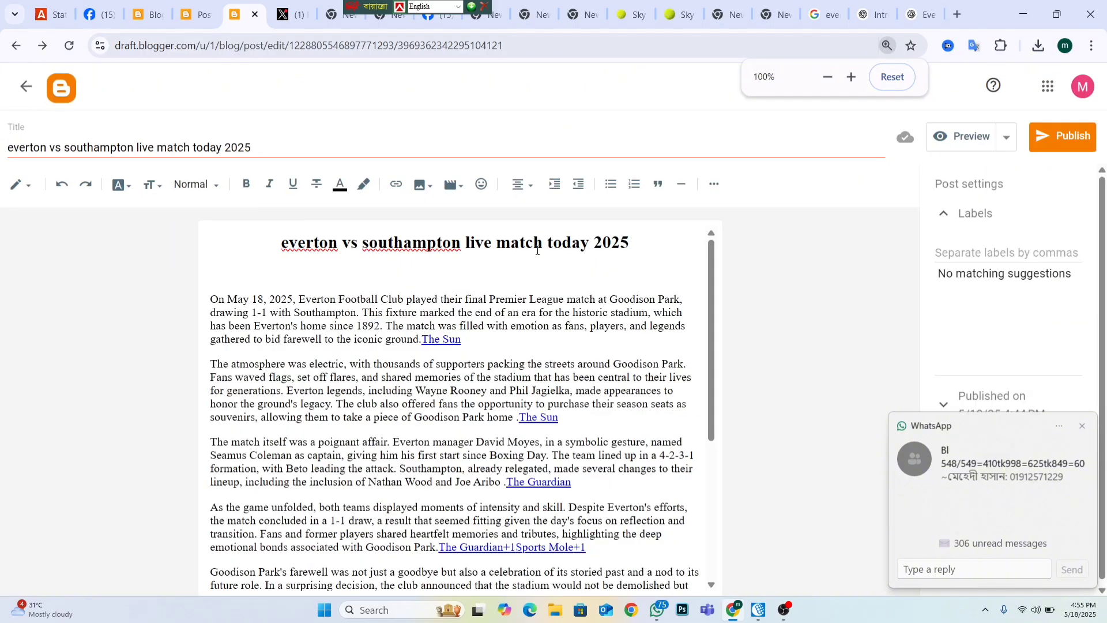
key(ctrl+plus)
key(ctrl+plus)
key(ctrl+plus)
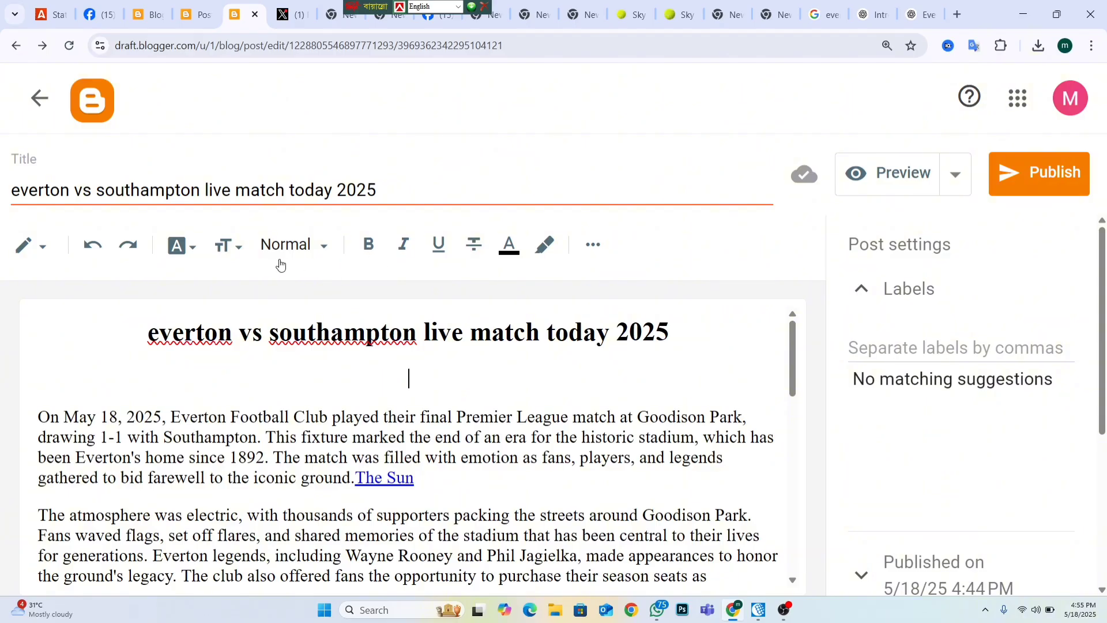
click(584, 252)
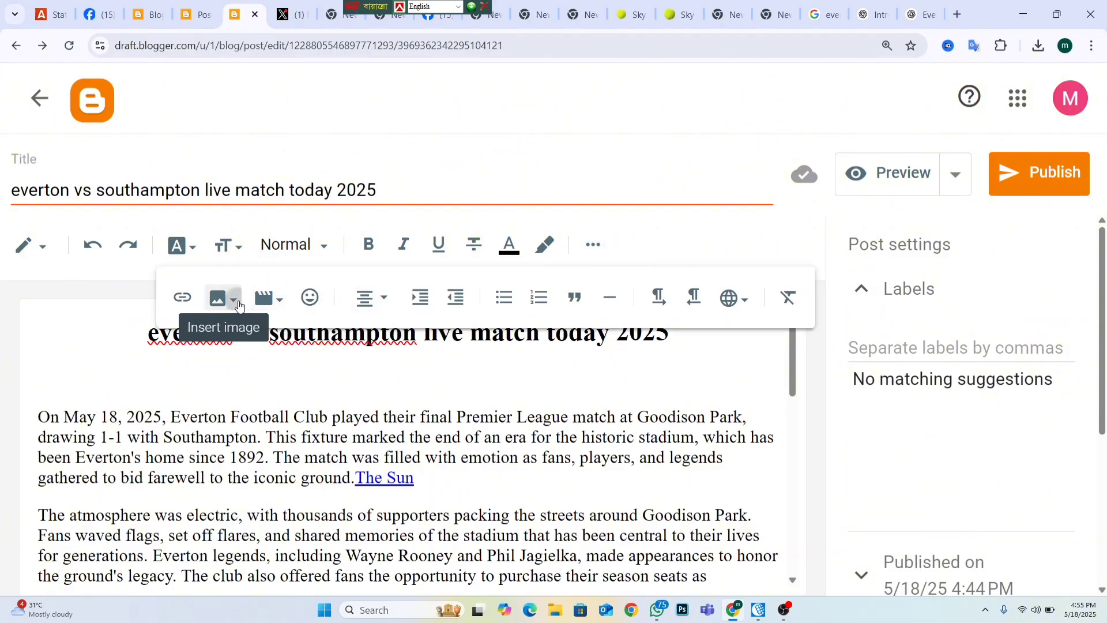
click(225, 299)
click(396, 349)
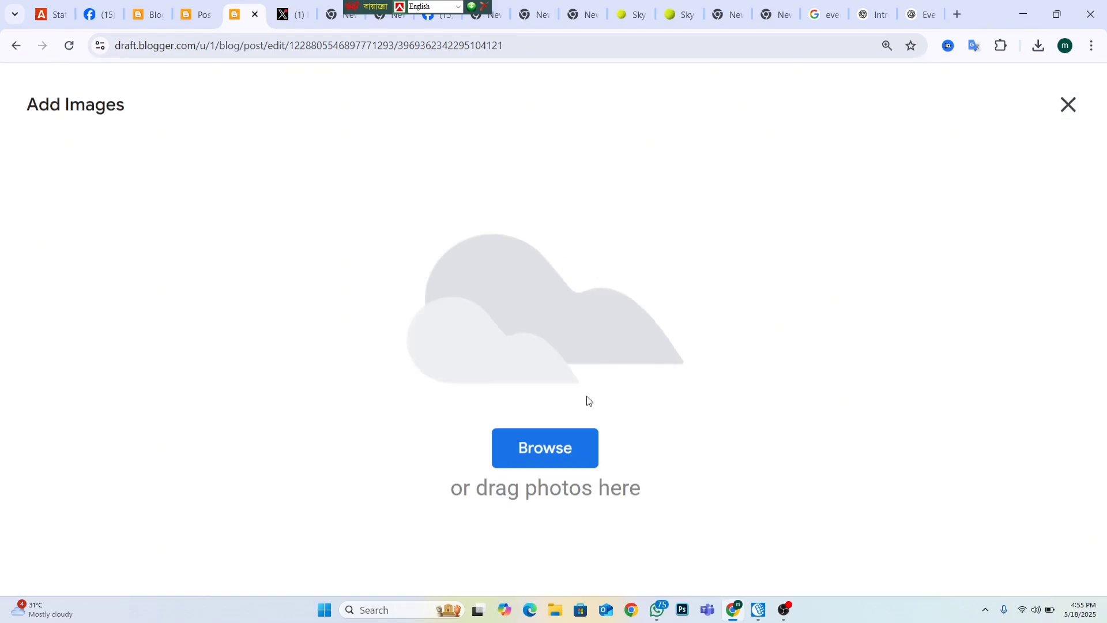
click(557, 458)
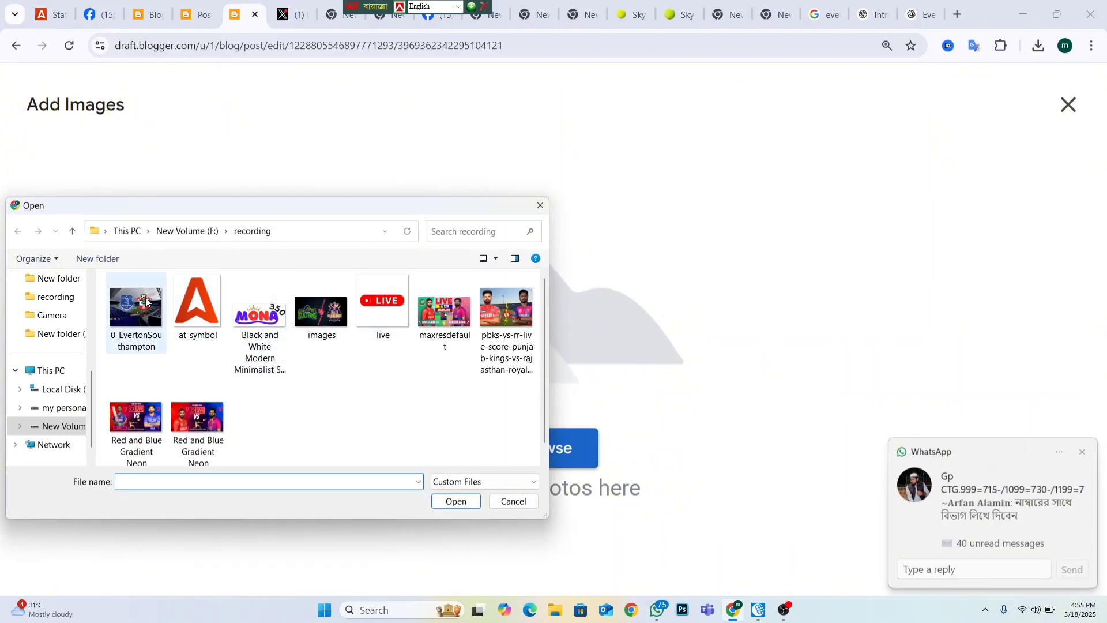
click(136, 311)
click(456, 501)
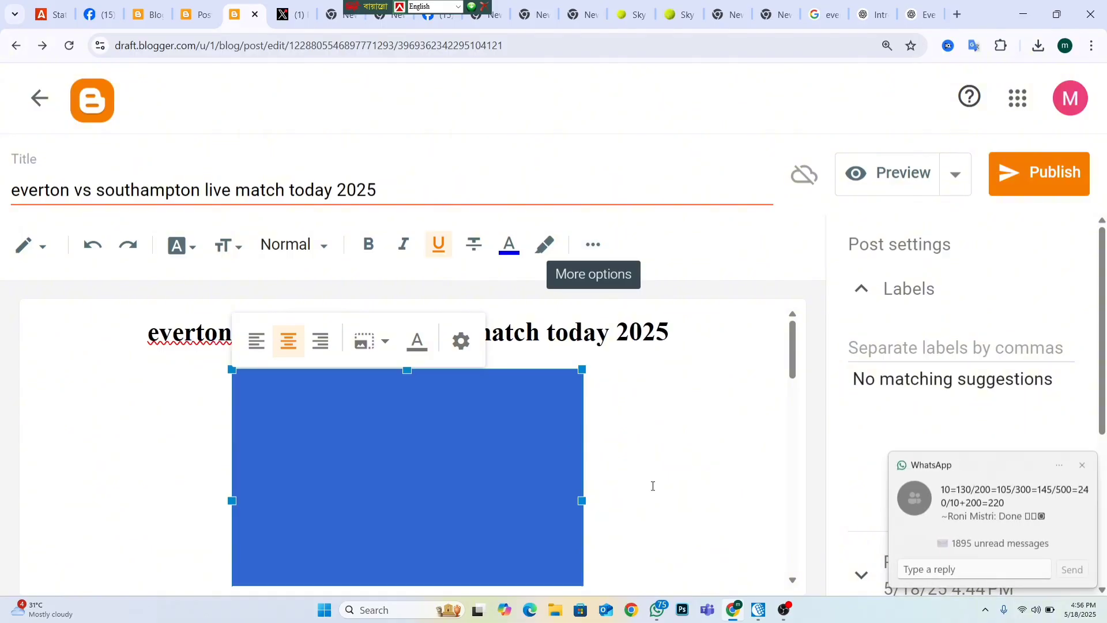
click(724, 413)
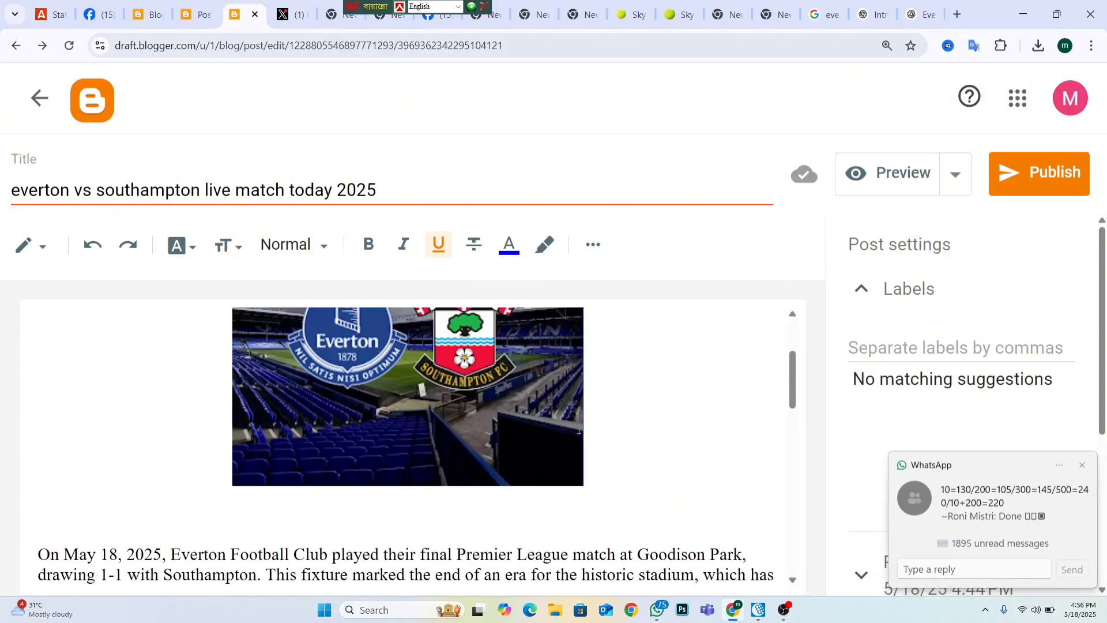
Enlarge the Everton vs Southampton image proportionally so it fills most of the article's text width
scroll(612, 417, up, 3)
scroll(521, 439, down, 1)
click(520, 433)
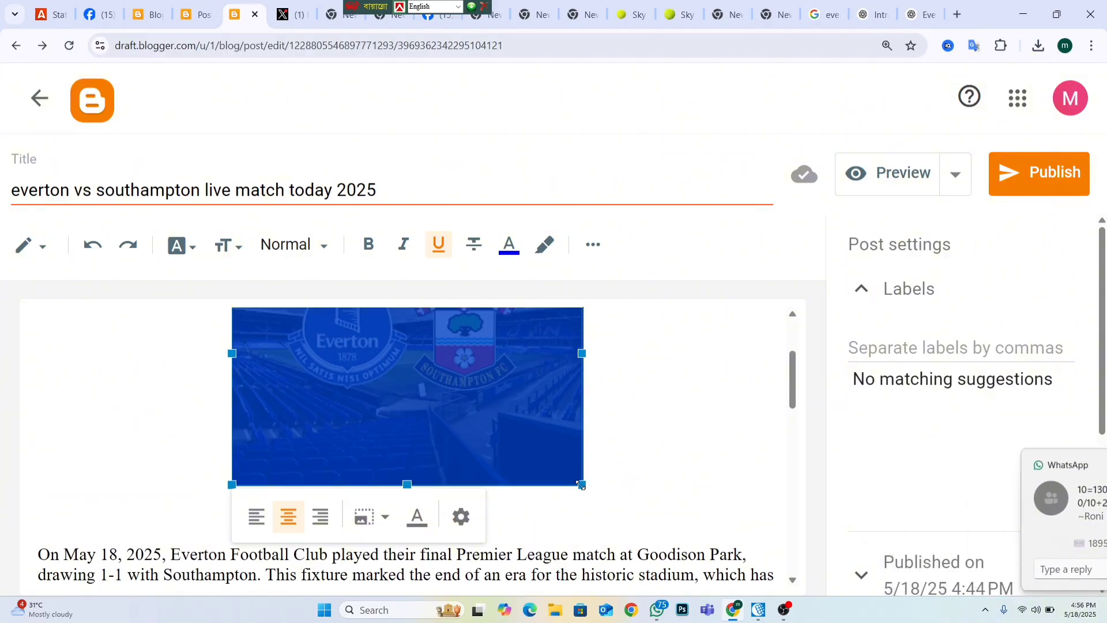
drag(584, 479, 791, 539)
scroll(761, 503, down, 5)
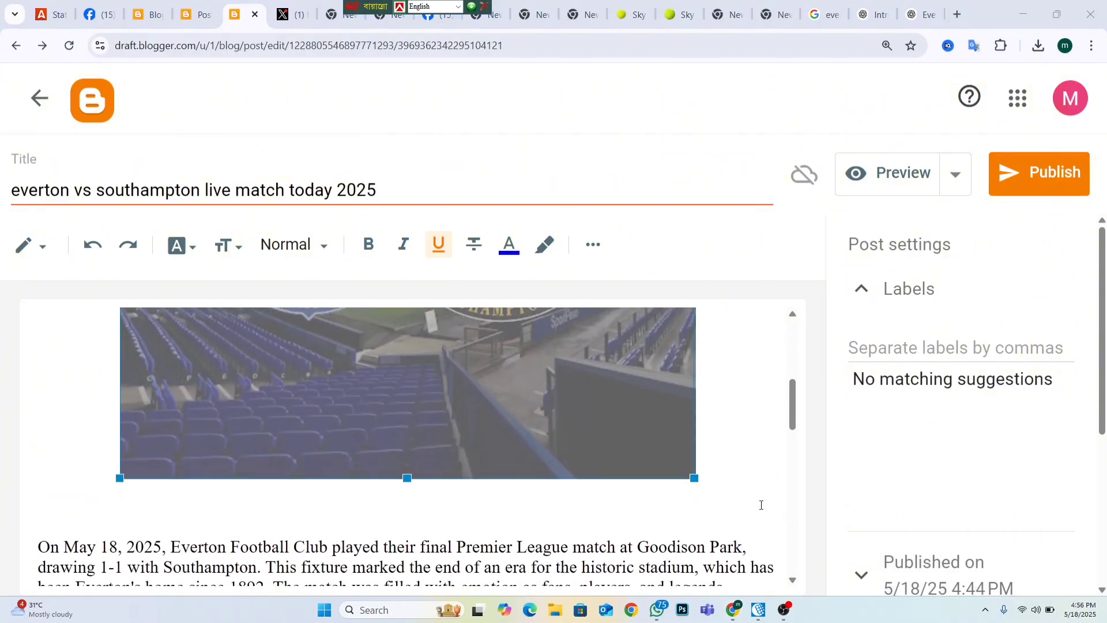
scroll(759, 501, up, 8)
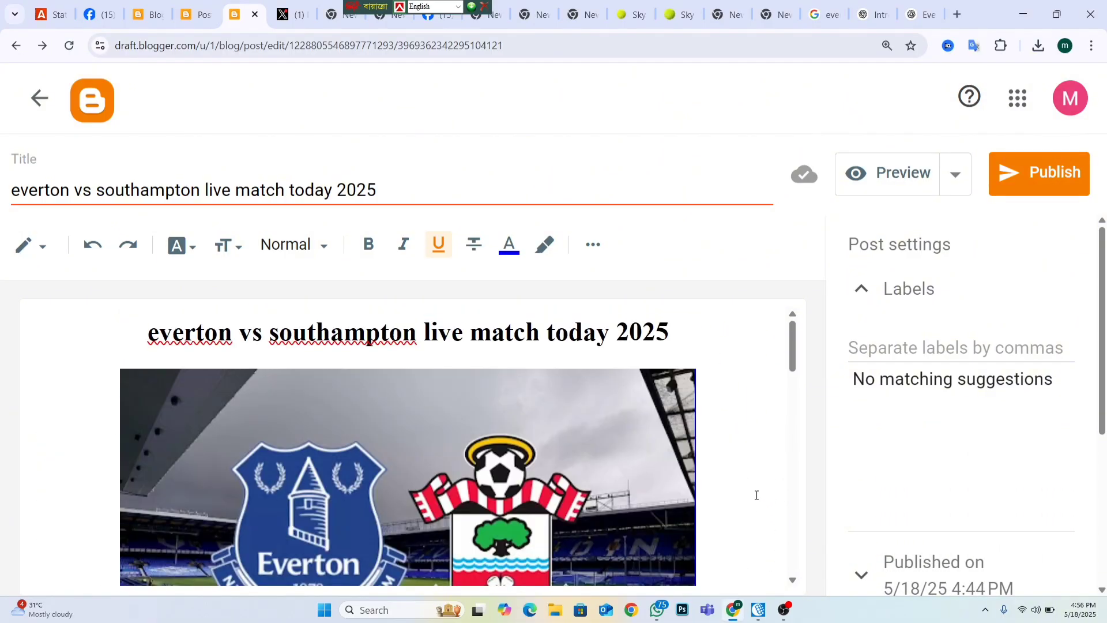
scroll(758, 497, down, 1)
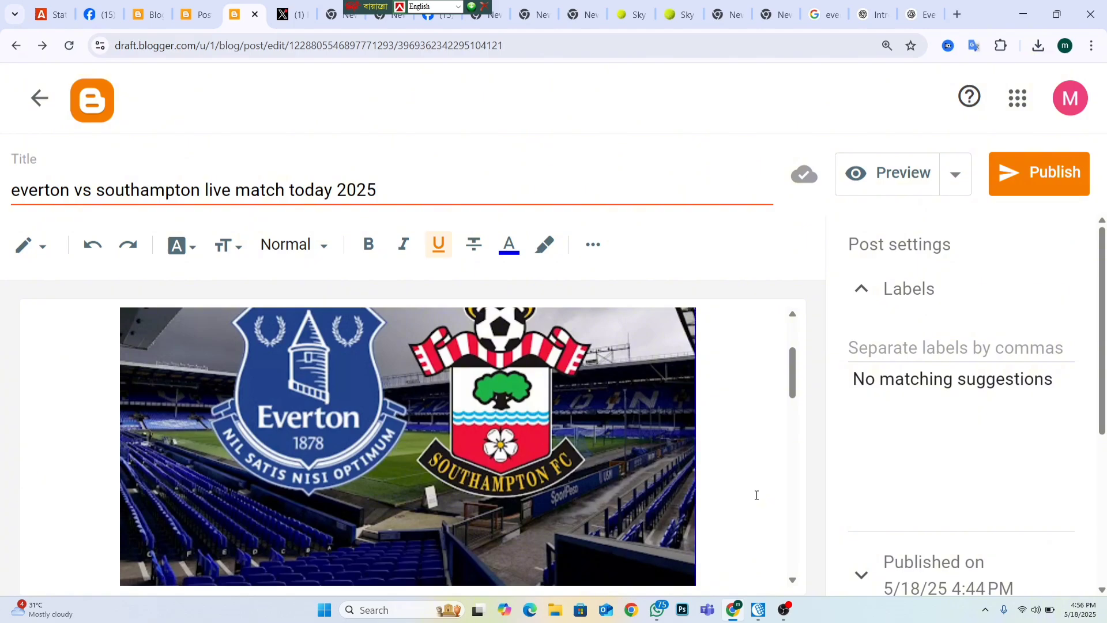
ctrl+scroll(757, 497, up, 2)
ctrl+scroll(757, 497, down, 1)
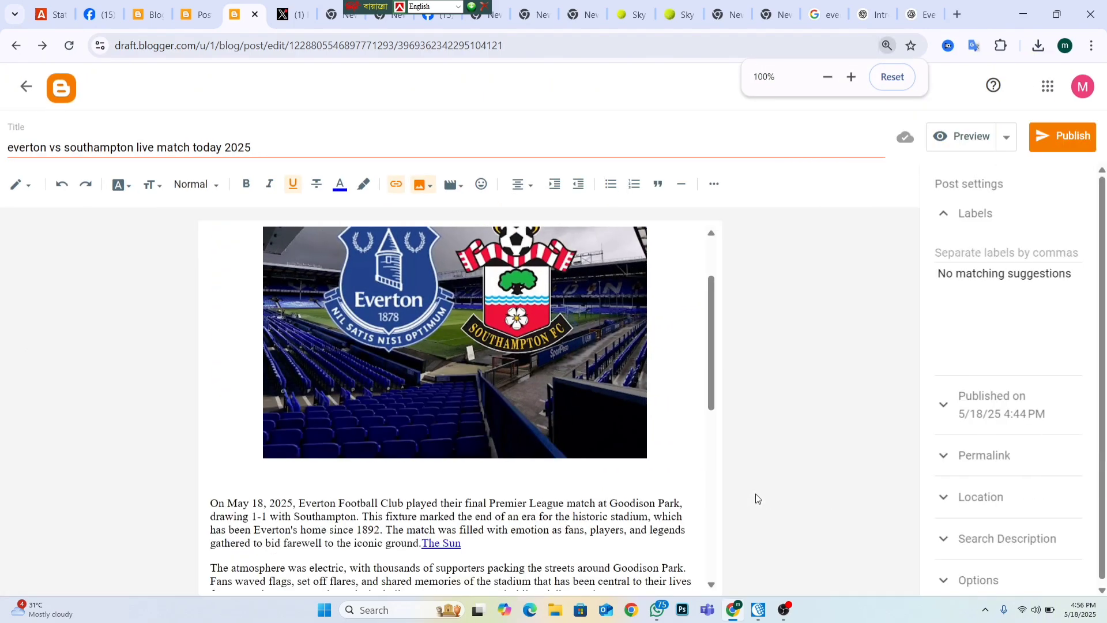
scroll(667, 358, up, 1)
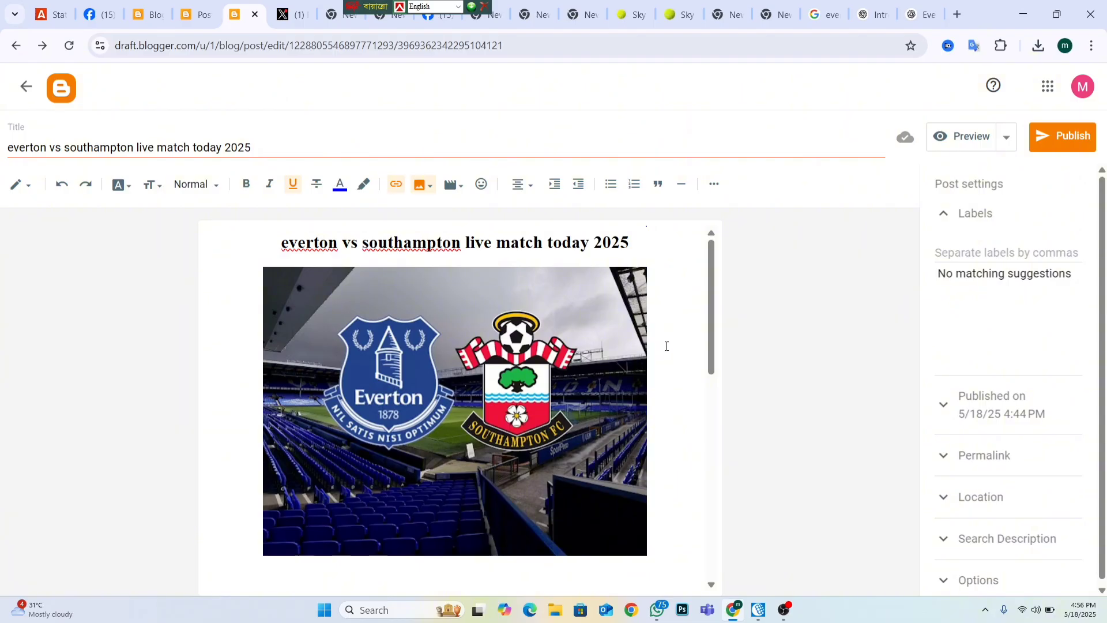
click(640, 242)
key(Return)
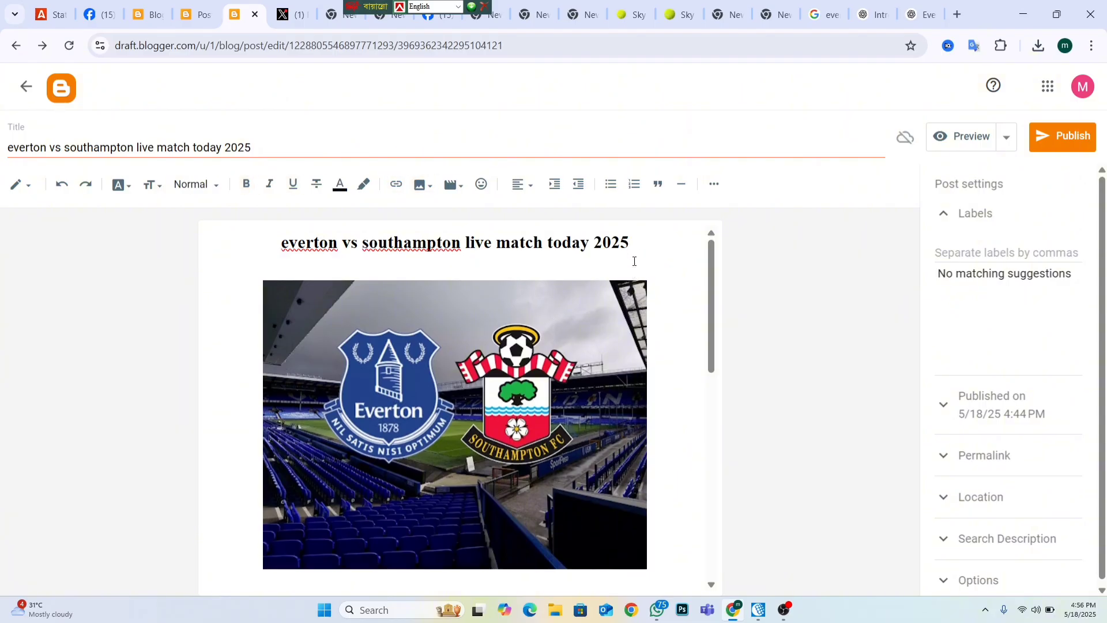
click(523, 186)
click(545, 224)
text(1111111111111)
Add the placeholder text "222222222" directly below the match image, followed by a new empty line
scroll(685, 373, down, 4)
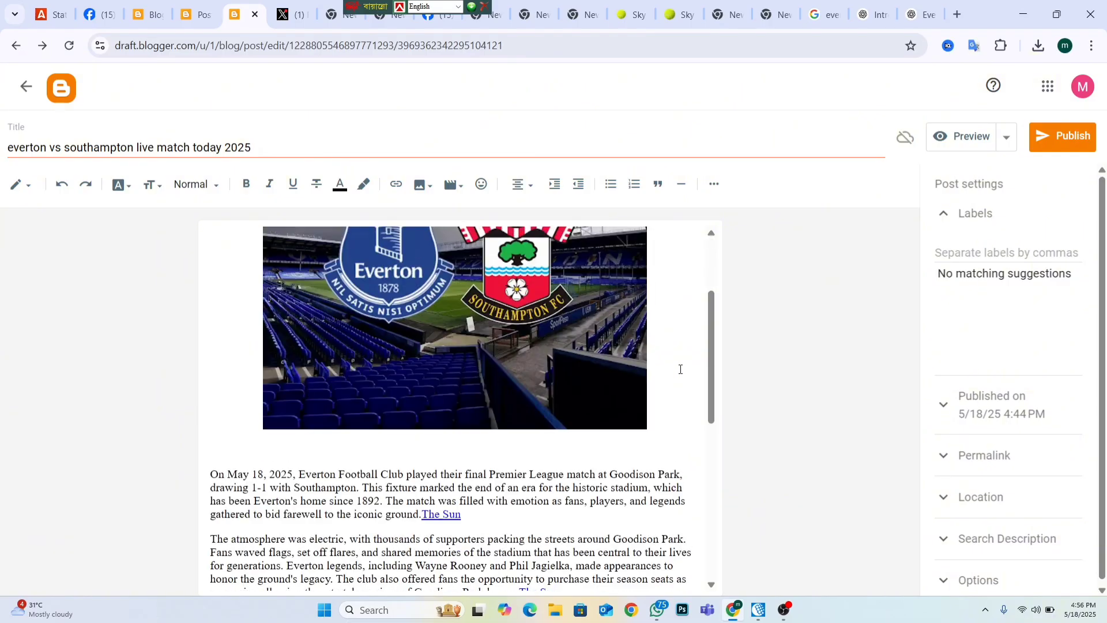
click(493, 357)
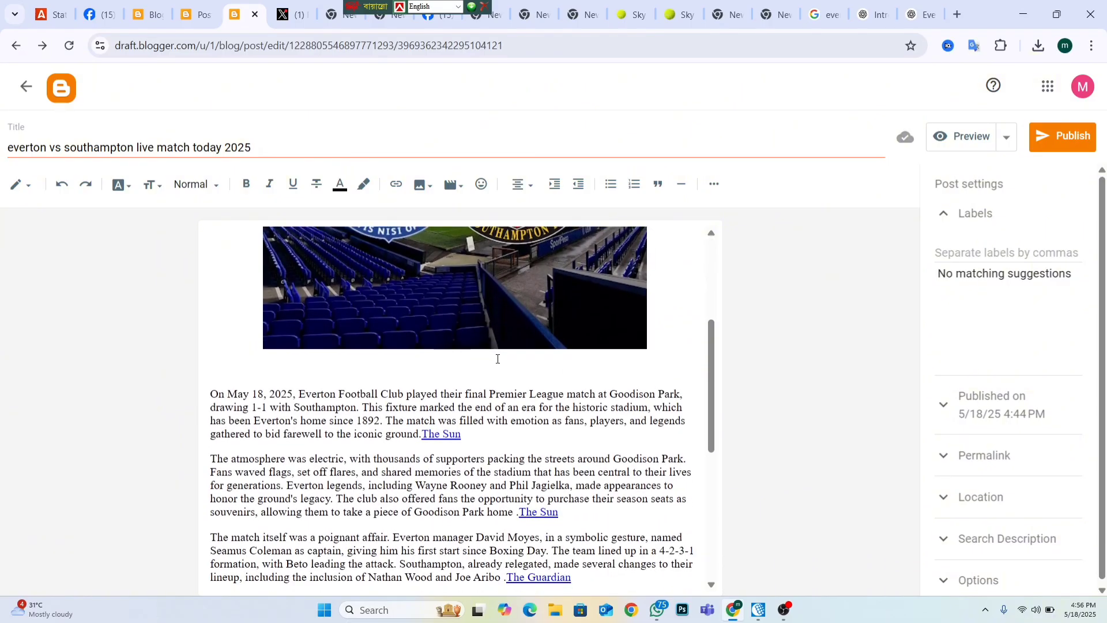
text(222222222)
key(Return)
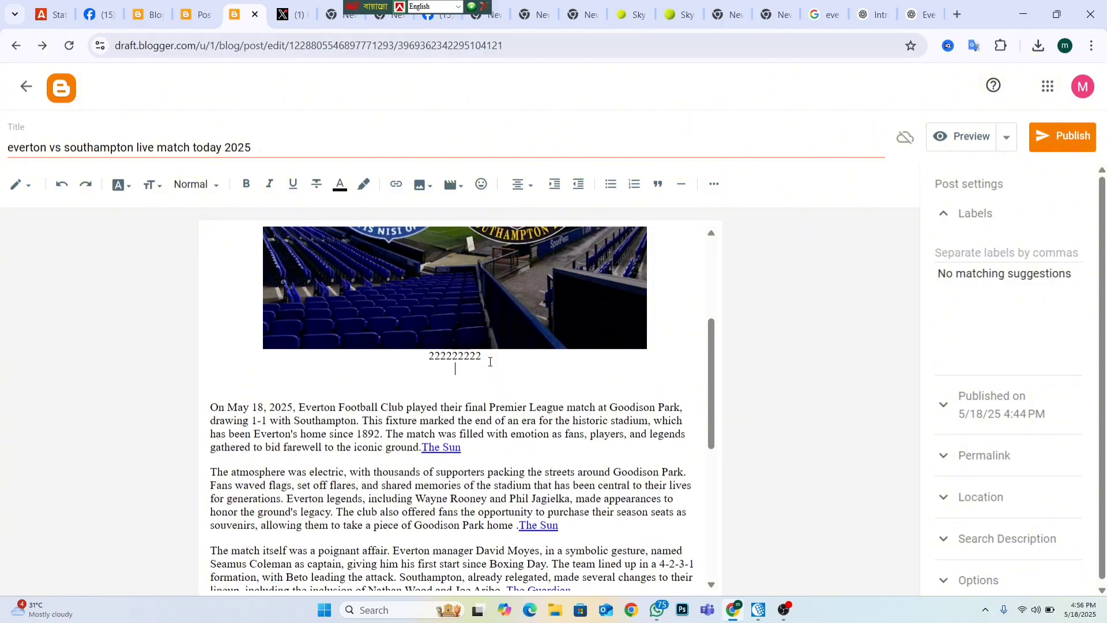
Insert the "live" image from the computer's recording folder below the "222222222" line
click(422, 184)
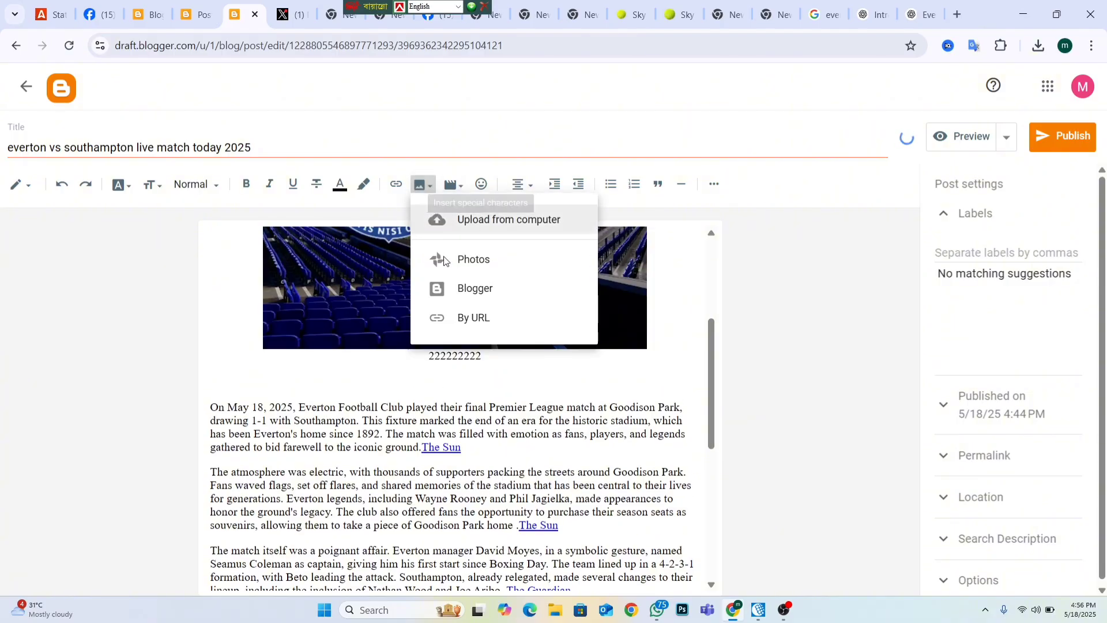
triple_click(526, 219)
click(527, 219)
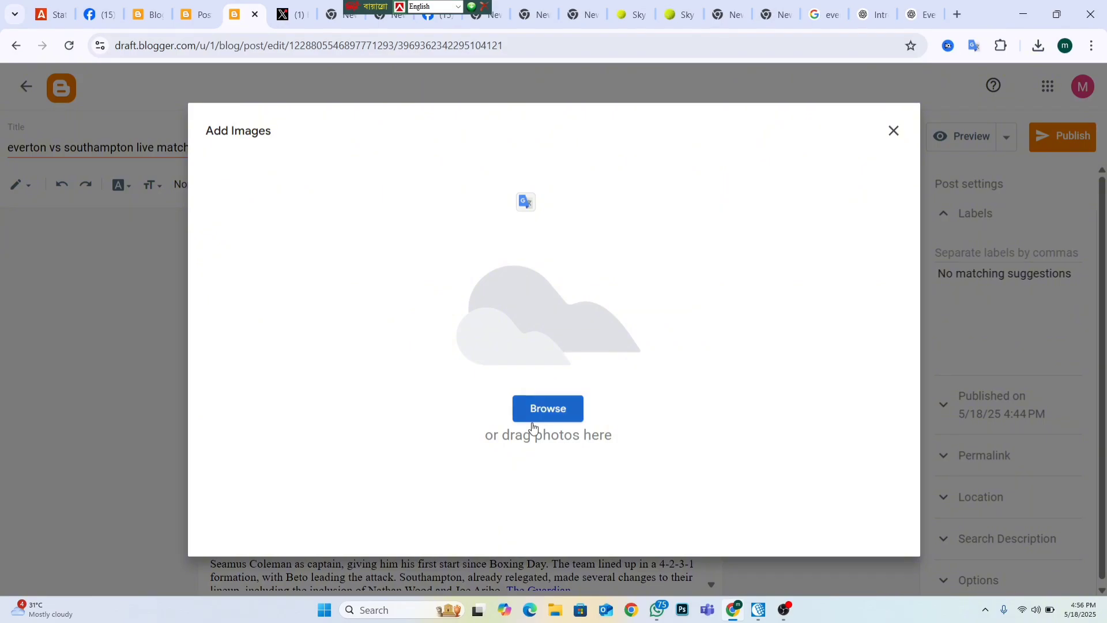
click(541, 408)
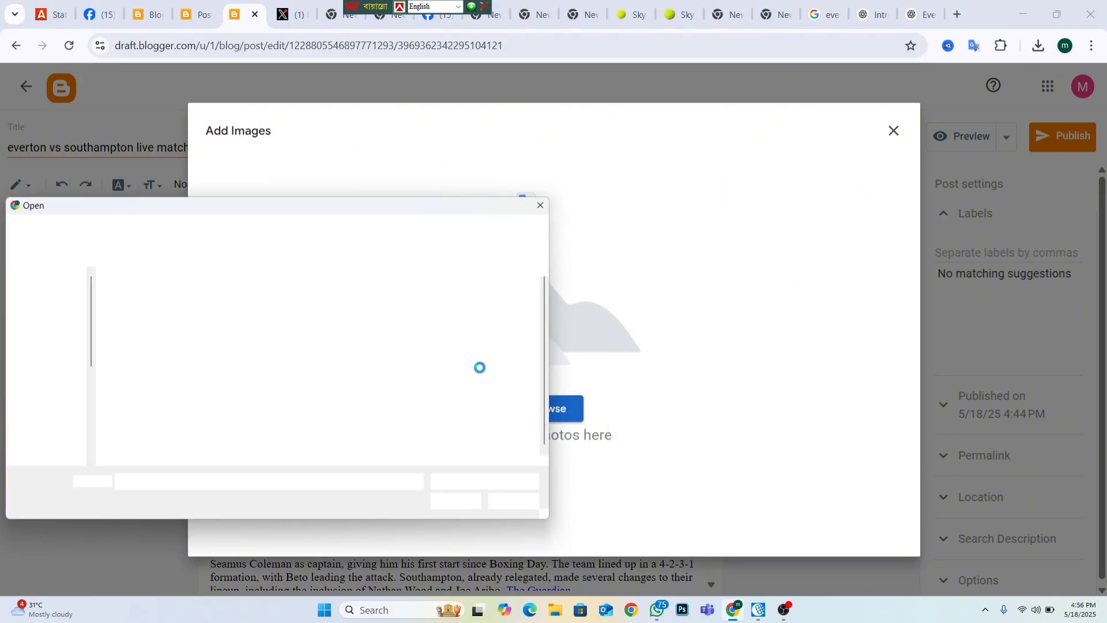
click(383, 308)
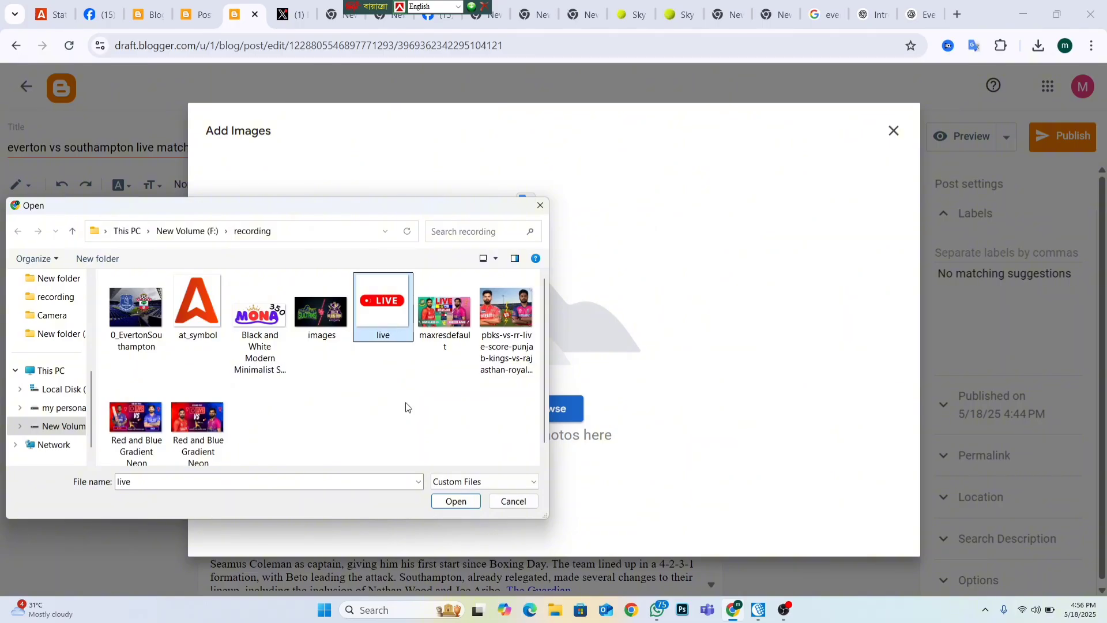
click(456, 503)
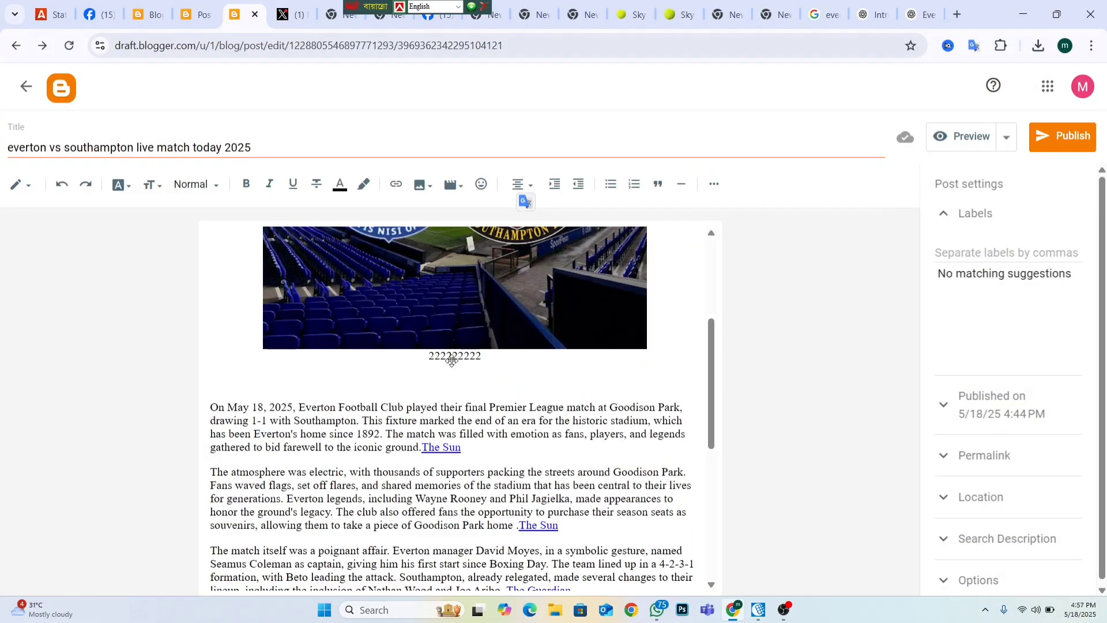
Shrink the LIVE image proportionally to less than half its width, like a small button
click(451, 360)
scroll(663, 441, down, 4)
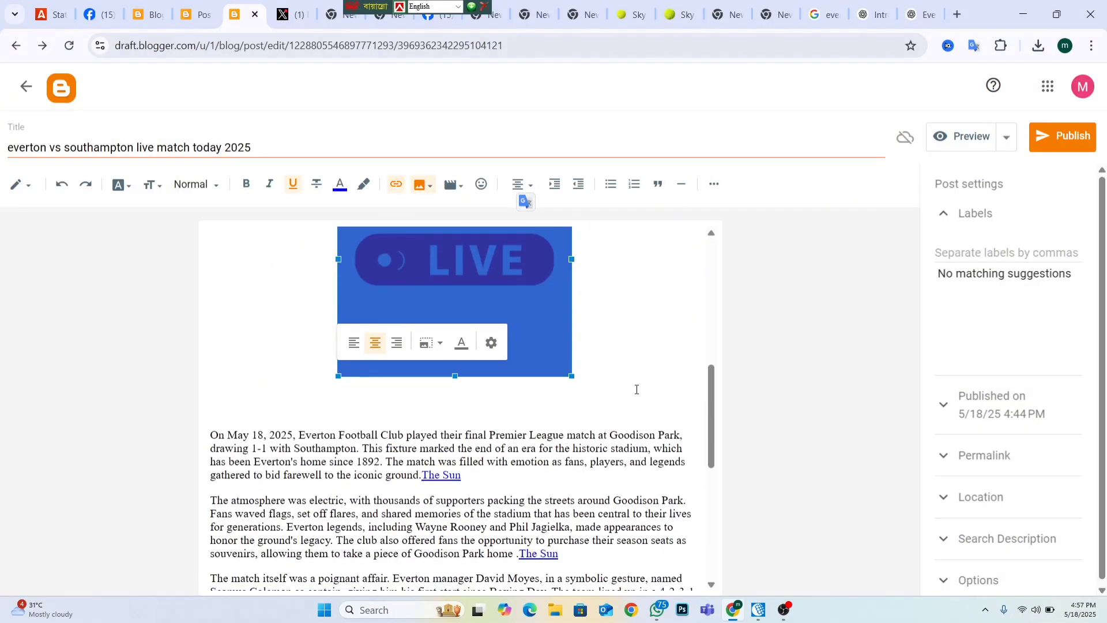
scroll(568, 357, up, 3)
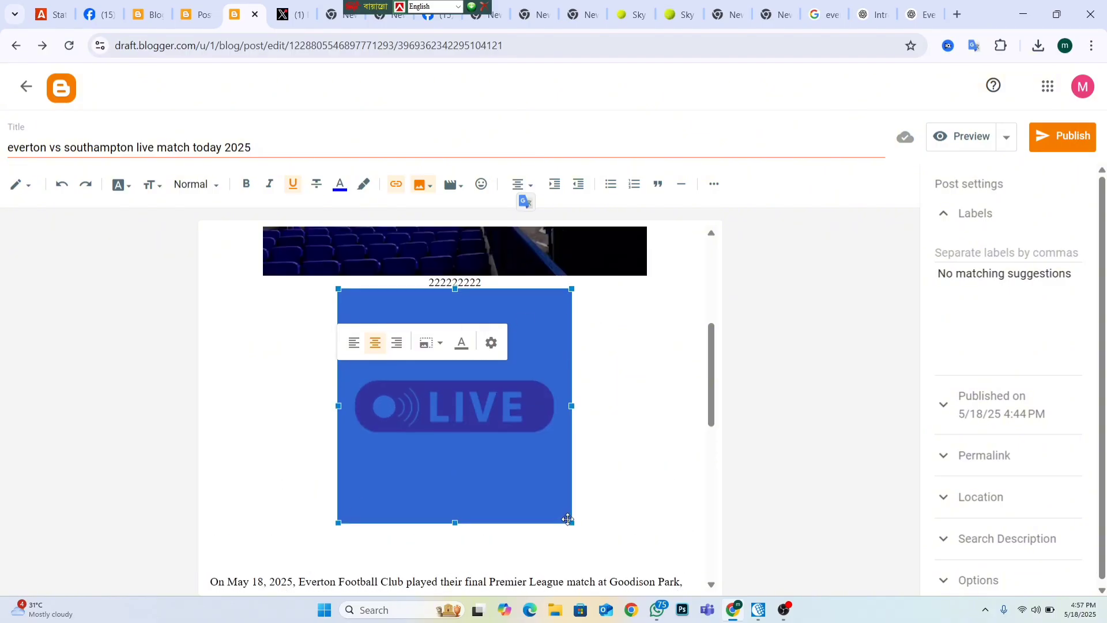
click(537, 492)
click(594, 488)
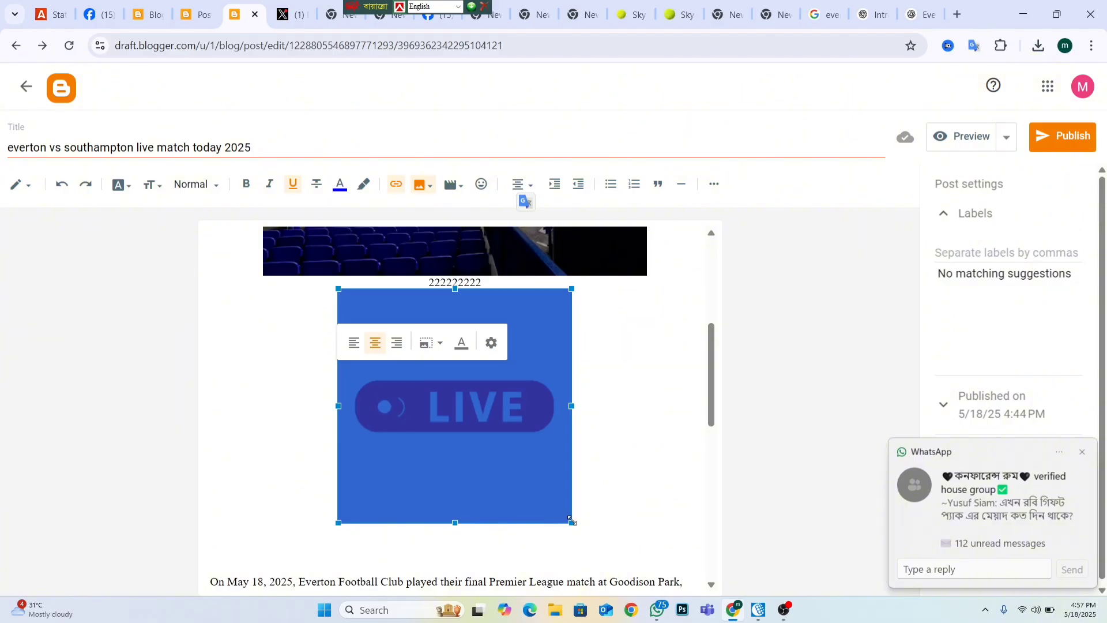
drag(571, 521, 431, 301)
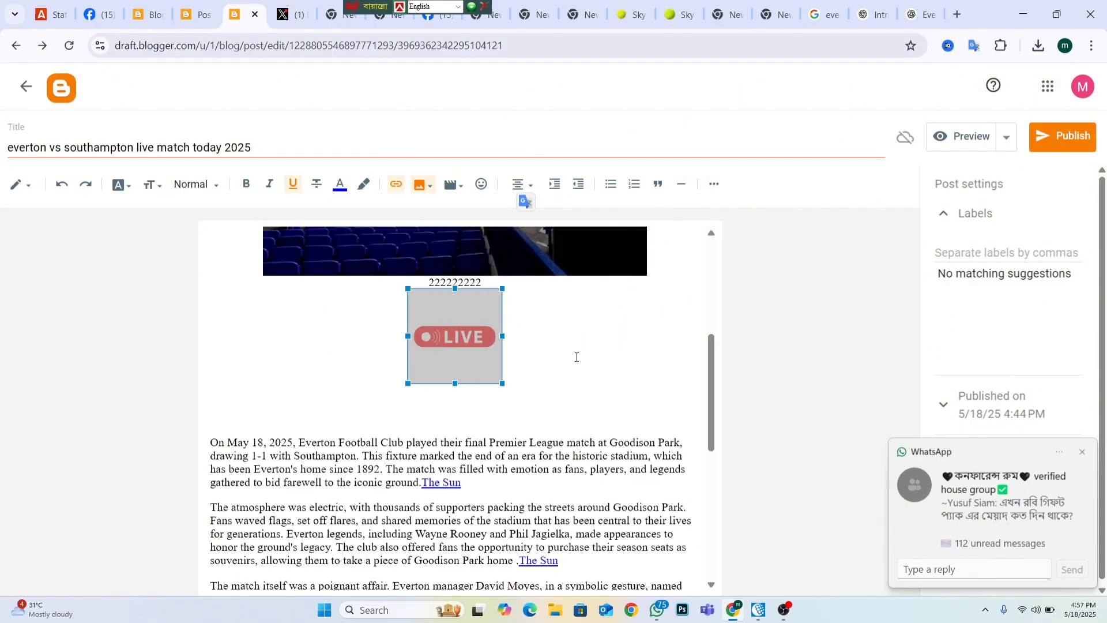
click(576, 357)
click(513, 330)
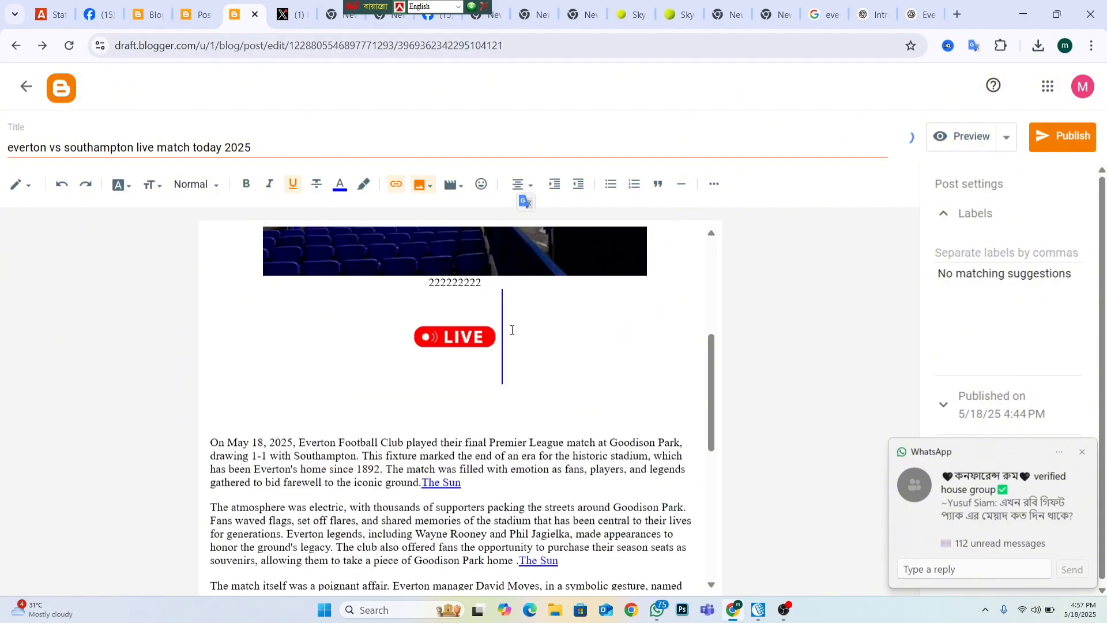
key(Return)
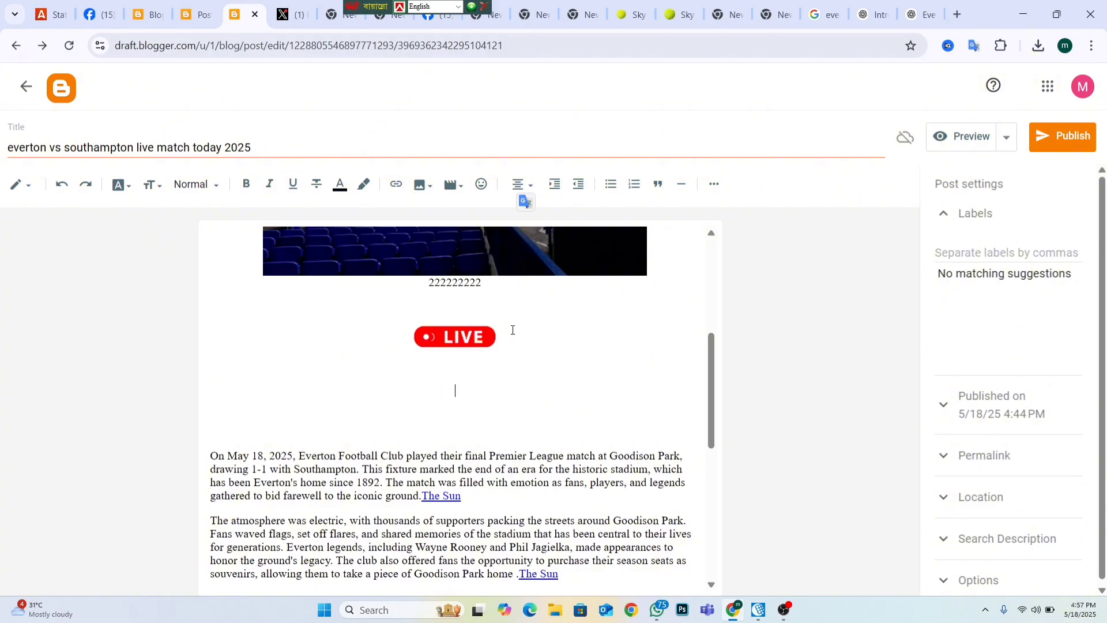
text(video1111111111)
key(Return)
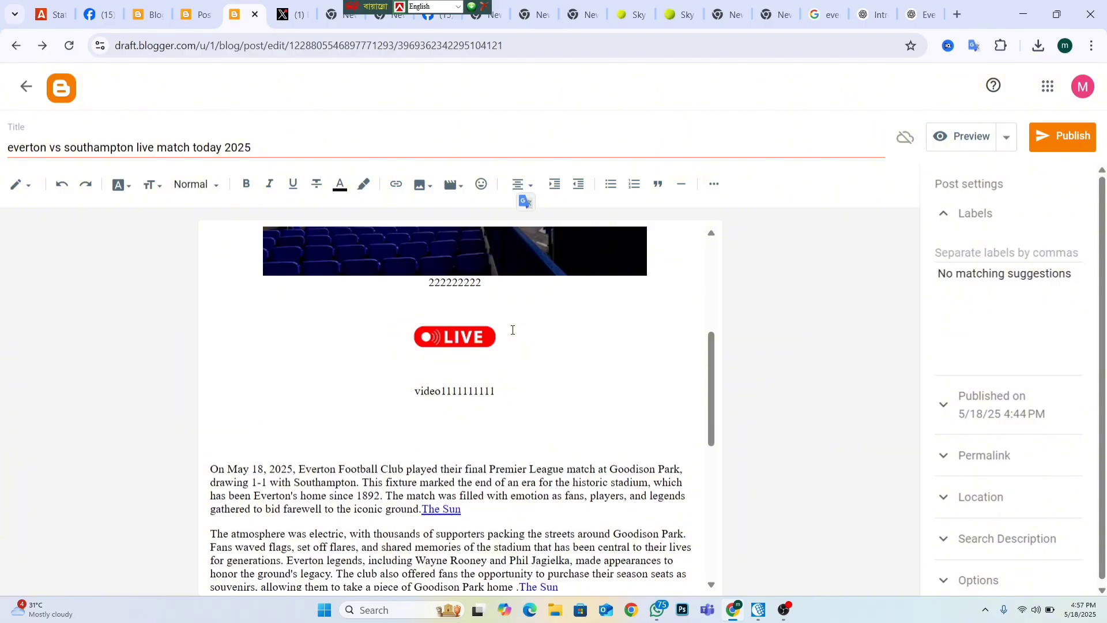
text(33333333)
Delete the empty lines between the "33333333" placeholder and the paragraph starting "On May 18, 2025"
double_click(206, 474)
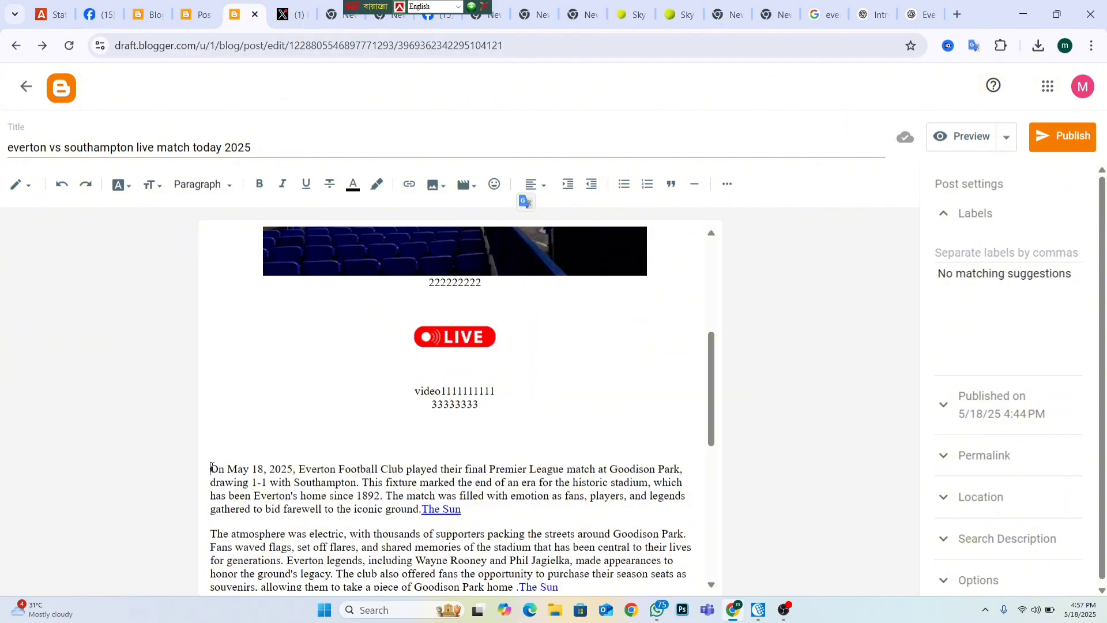
key(BackSpace)
key(BackSpace)
key(BackSpace)
key(BackSpace)
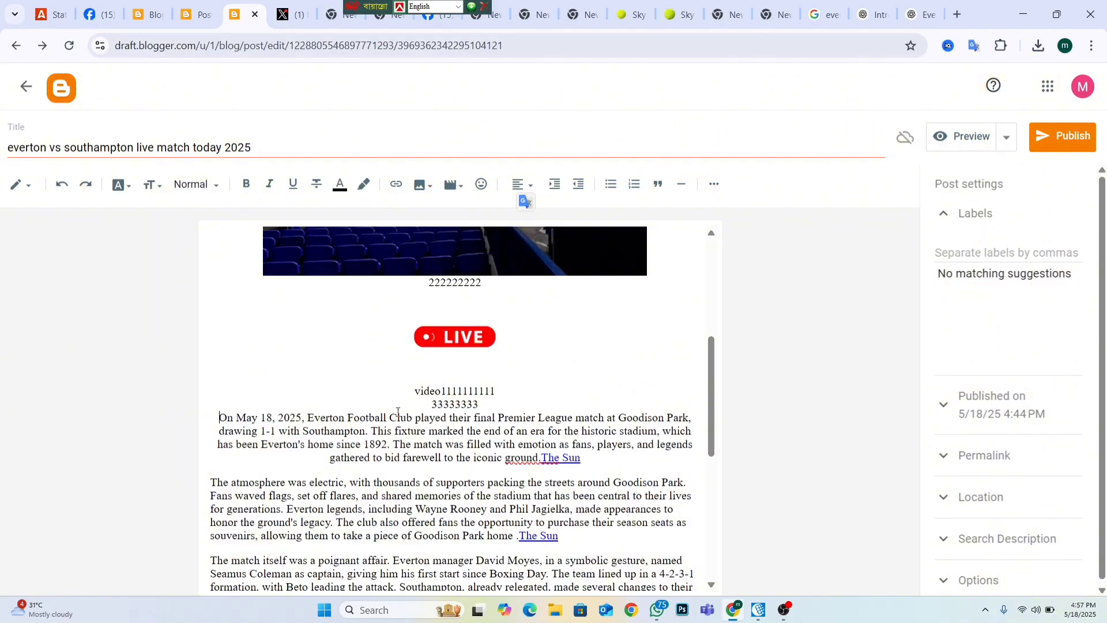
Add a placeholder line "44444444" after the paragraph starting "The atmosphere was electric"
scroll(511, 403, down, 1)
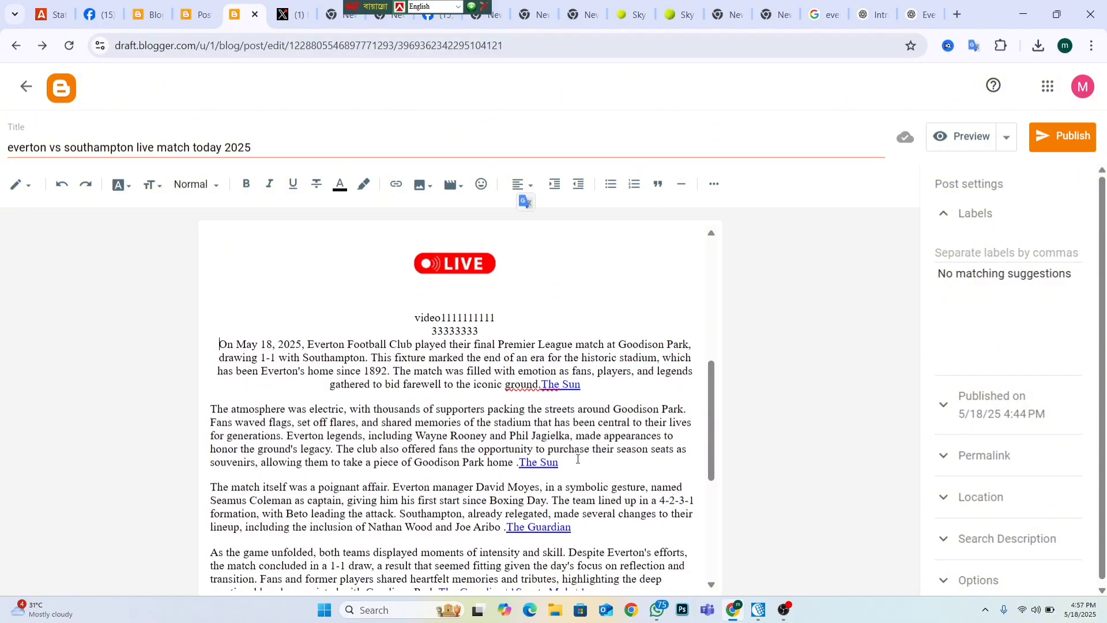
click(573, 462)
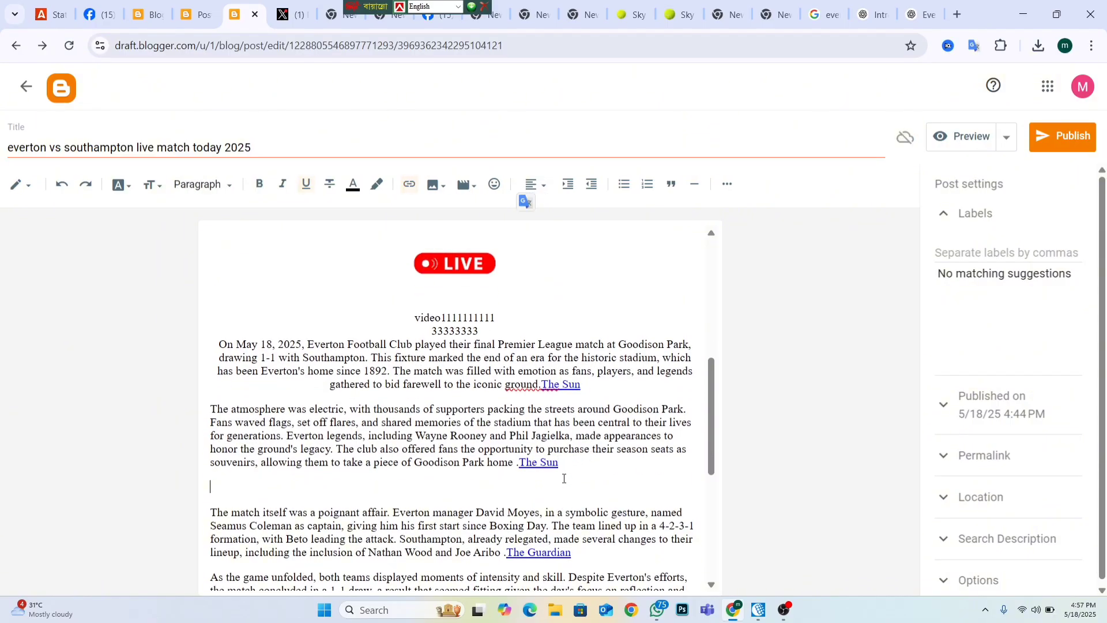
text(44444444)
Add a placeholder line "5555555" after the paragraph starting "As the game unfolded"
scroll(564, 479, down, 3)
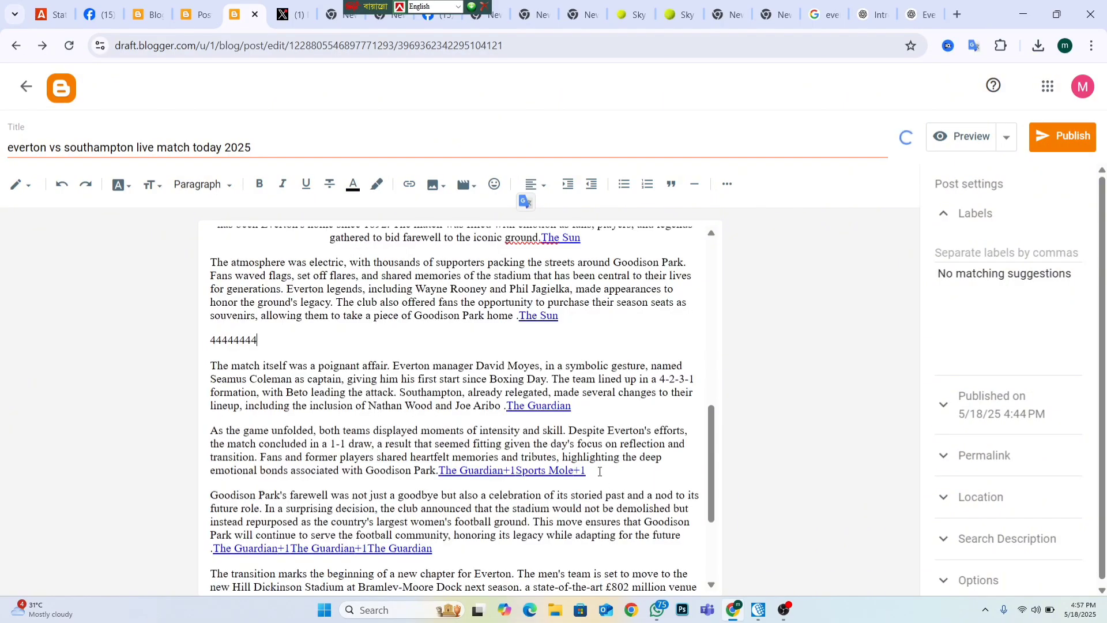
click(599, 471)
scroll(598, 473, down, 1)
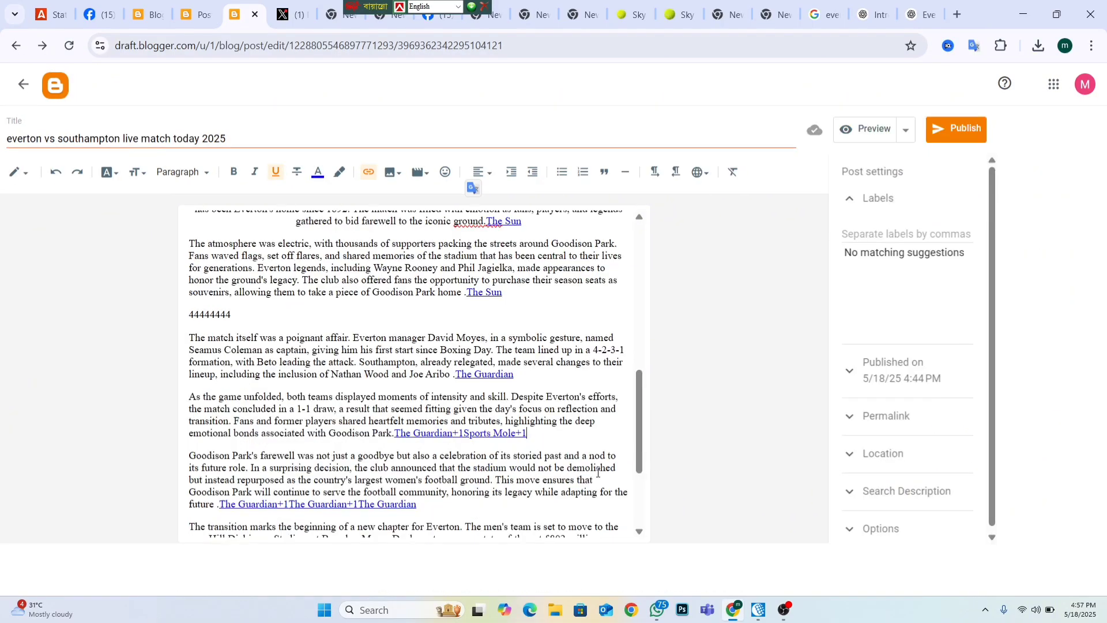
scroll(598, 473, up, 3)
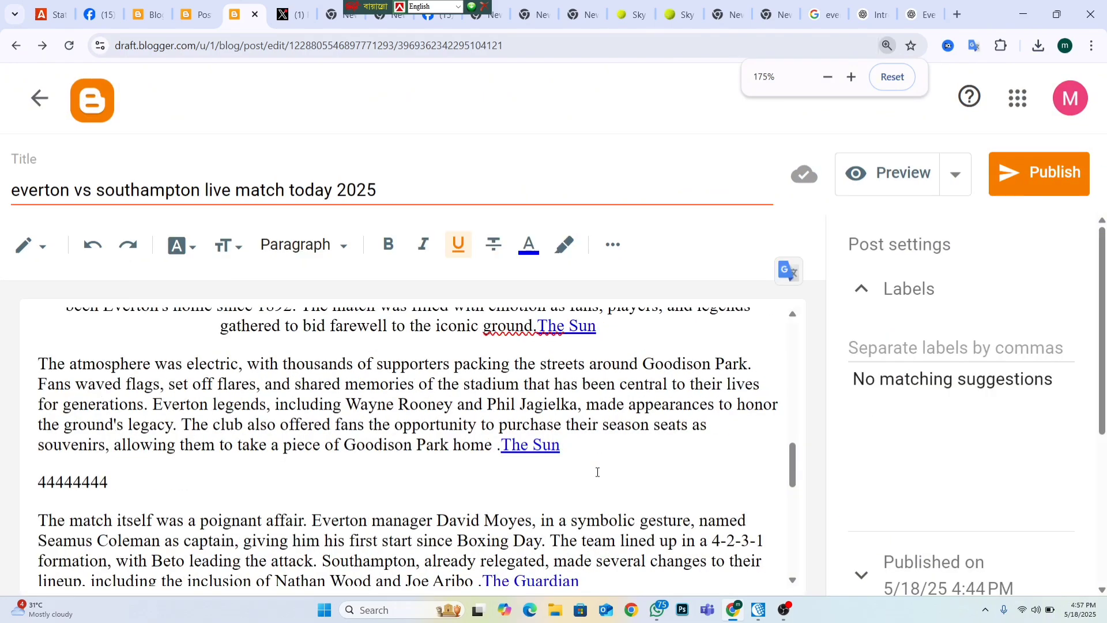
scroll(598, 473, up, 2)
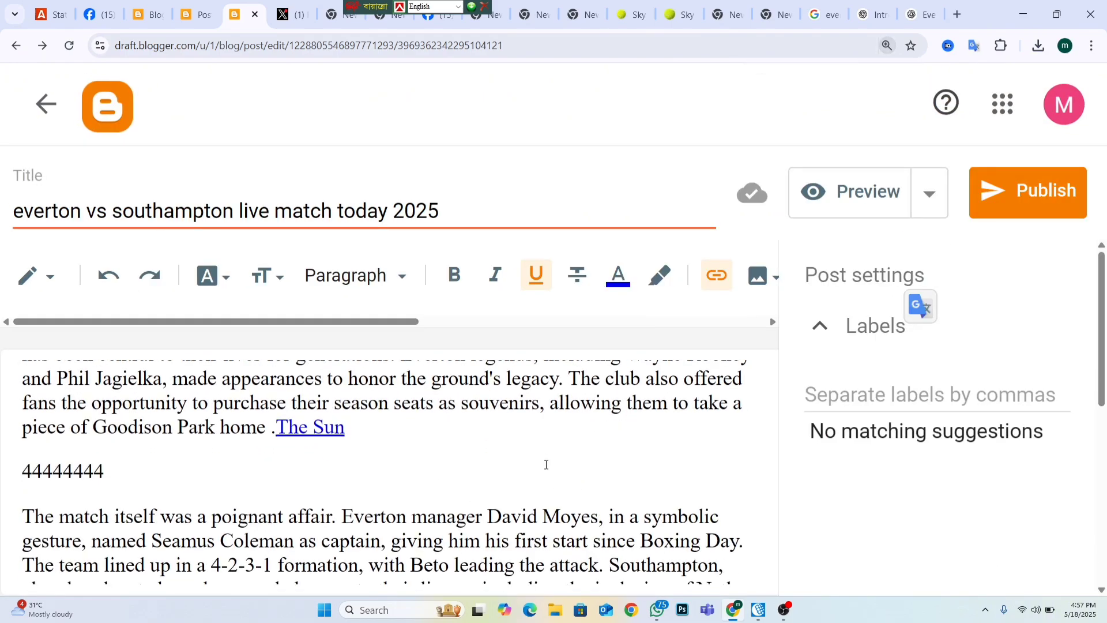
scroll(519, 464, down, 4)
click(306, 479)
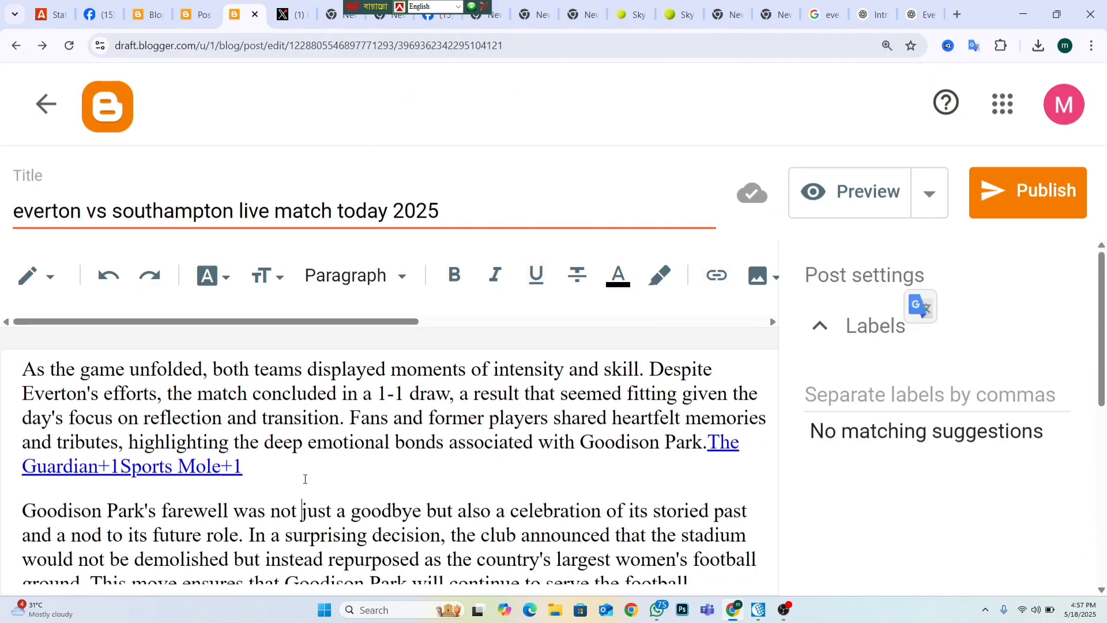
key(Return)
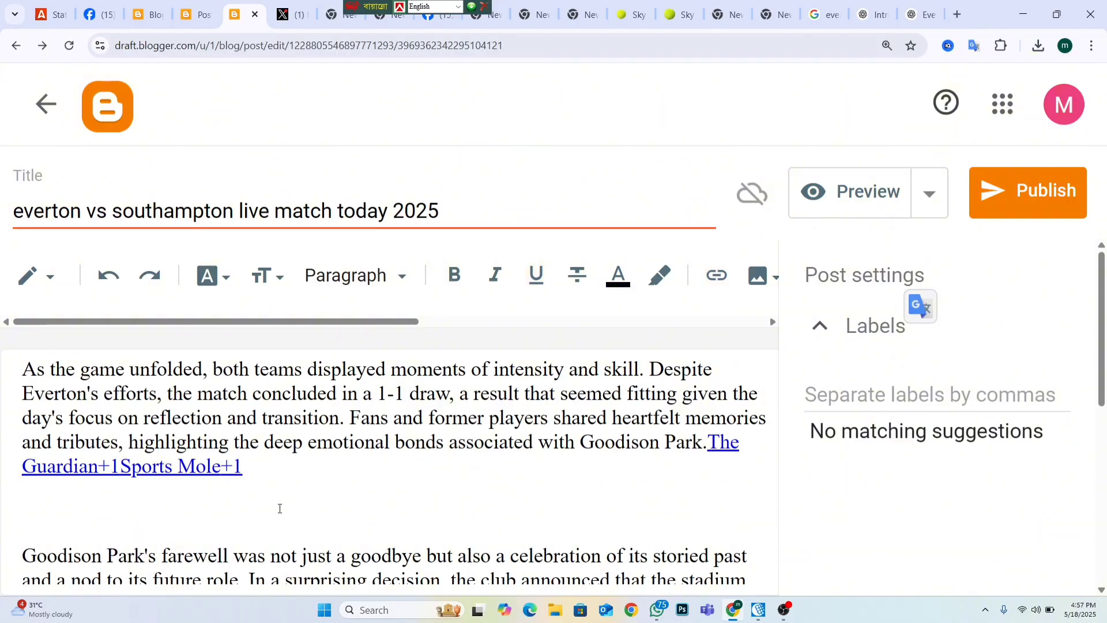
text(5555555)
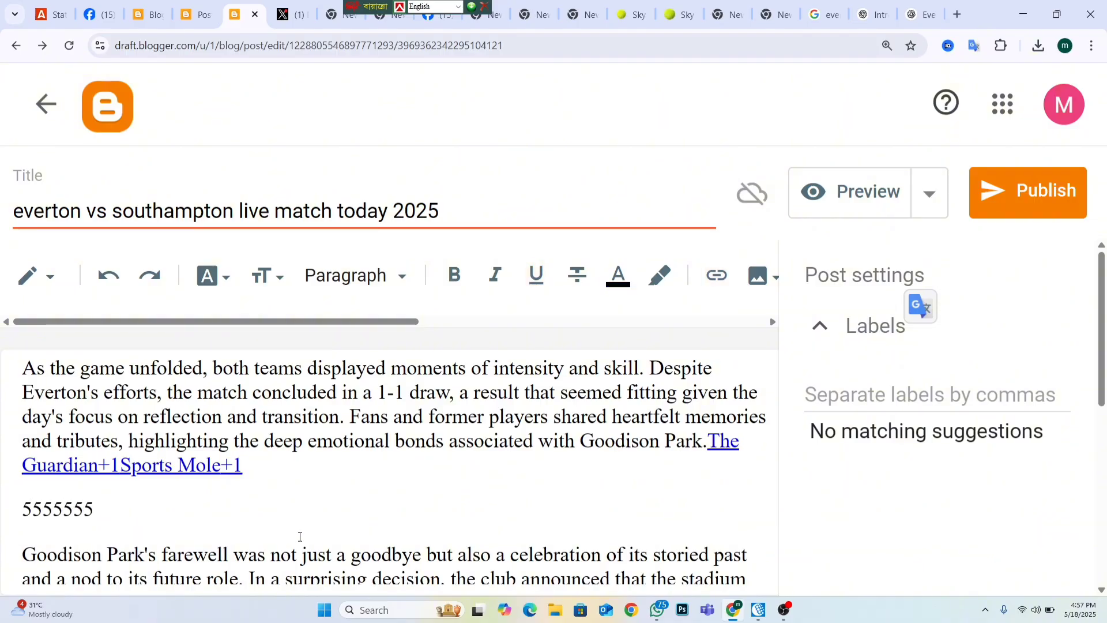
Add a placeholder line "66666666" after the paragraph starting "The transition marks the beginning"
scroll(323, 501, down, 6)
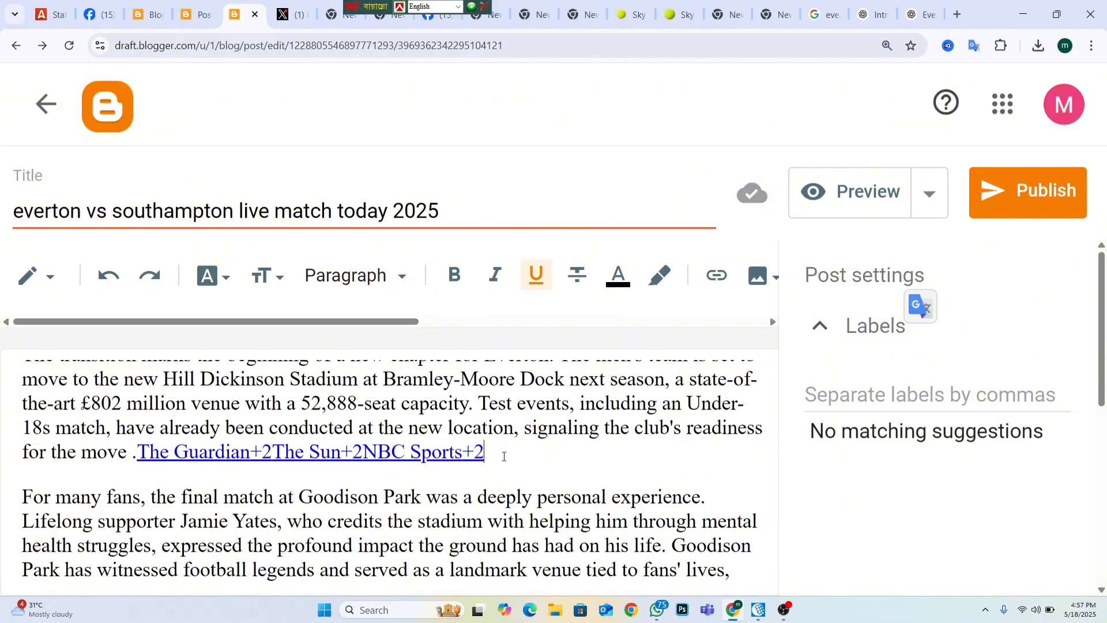
key(Return)
text(666666)
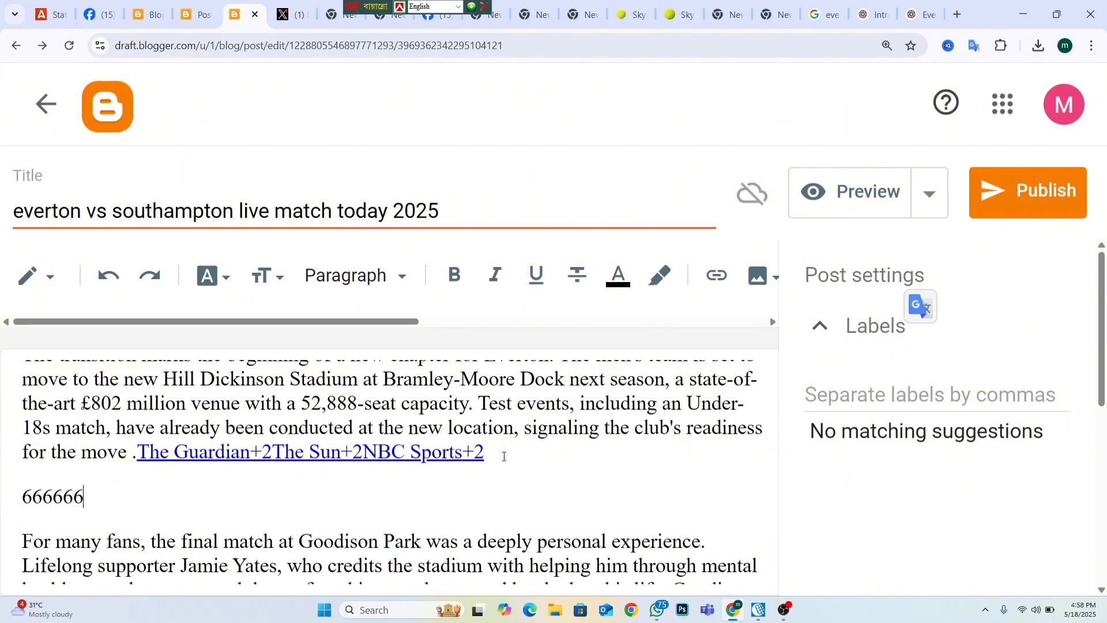
text(66)
scroll(525, 452, down, 4)
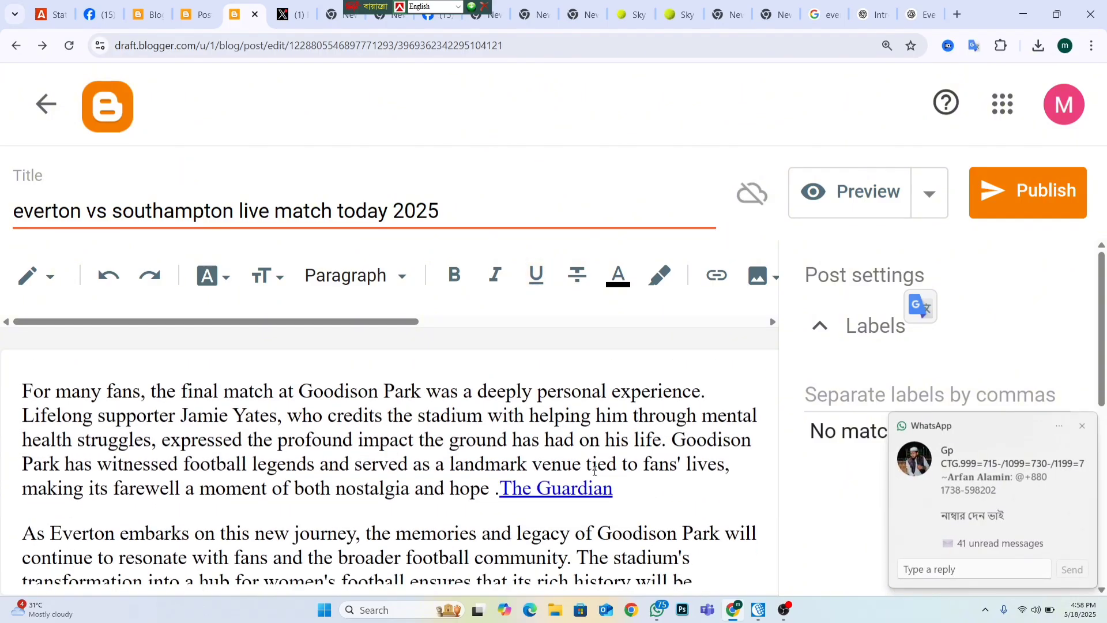
click(411, 555)
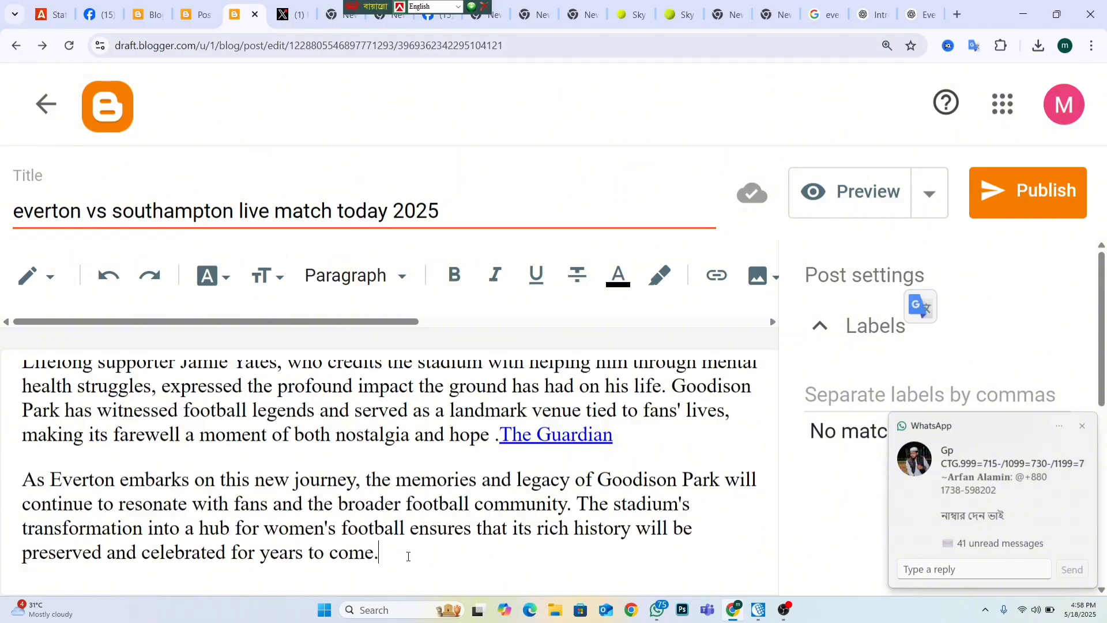
key(Return)
text(7)
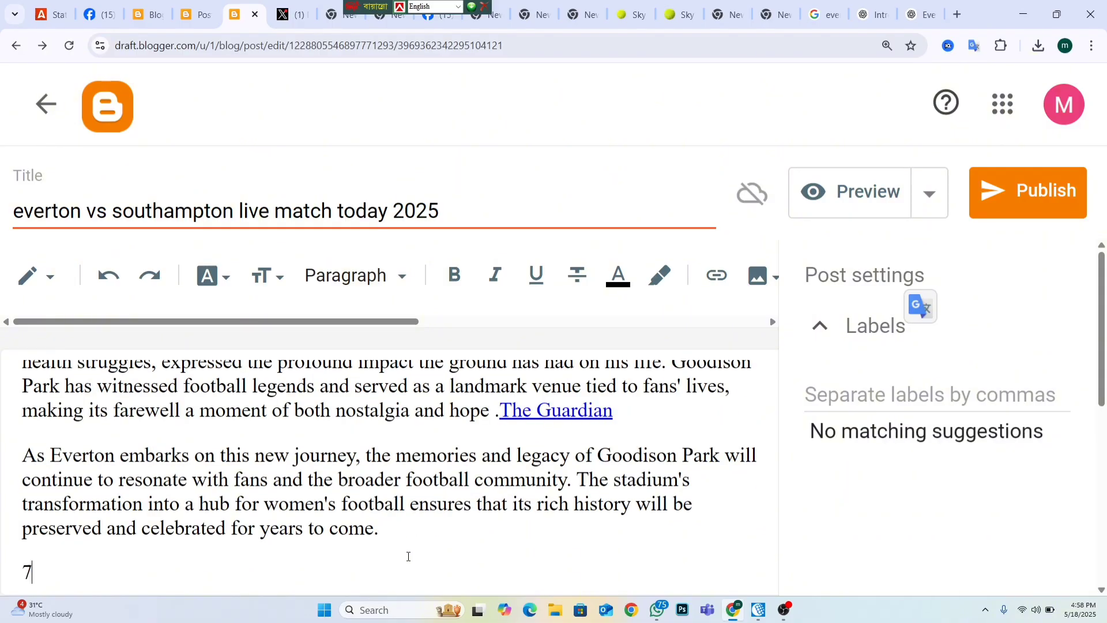
text(7777777777)
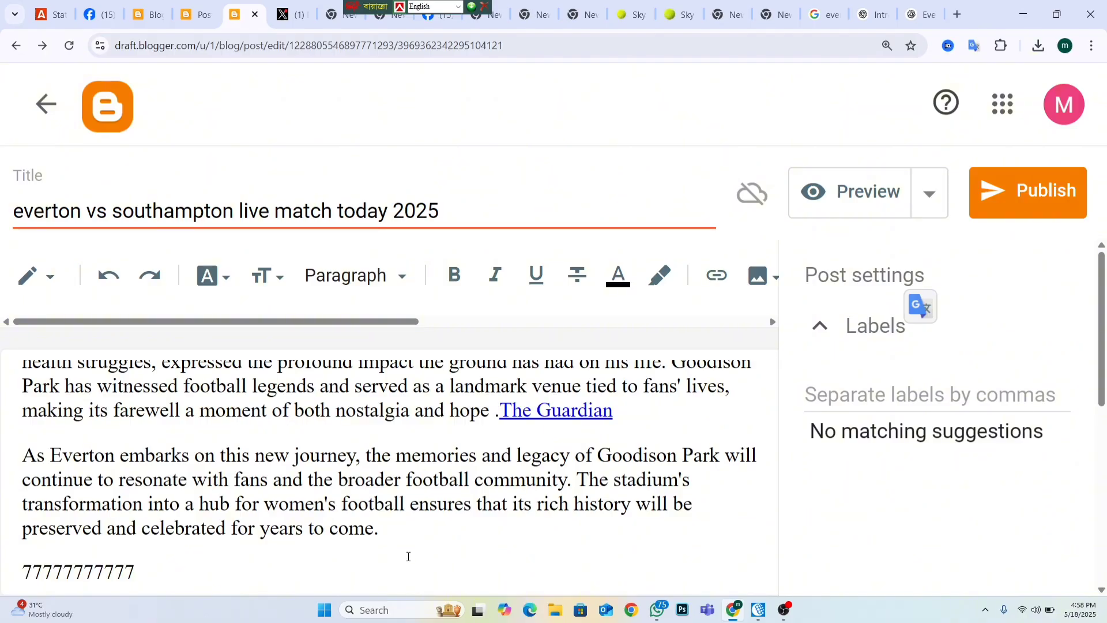
Review the whole post, checking the match image, the LIVE image and the placement of all numbered placeholder lines
scroll(571, 526, up, 10)
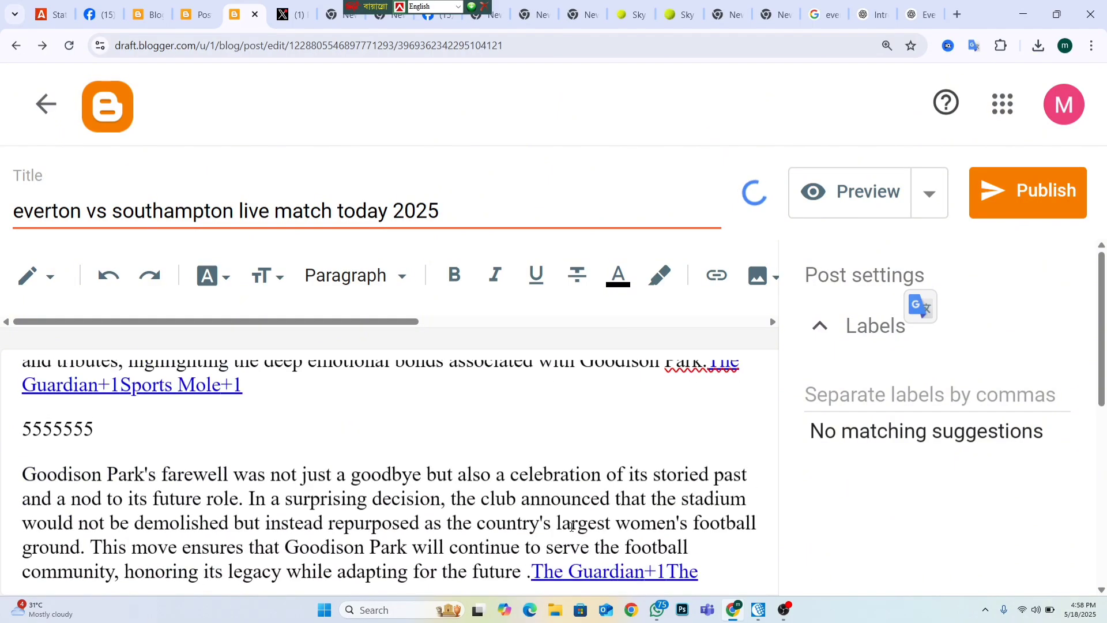
scroll(568, 519, up, 10)
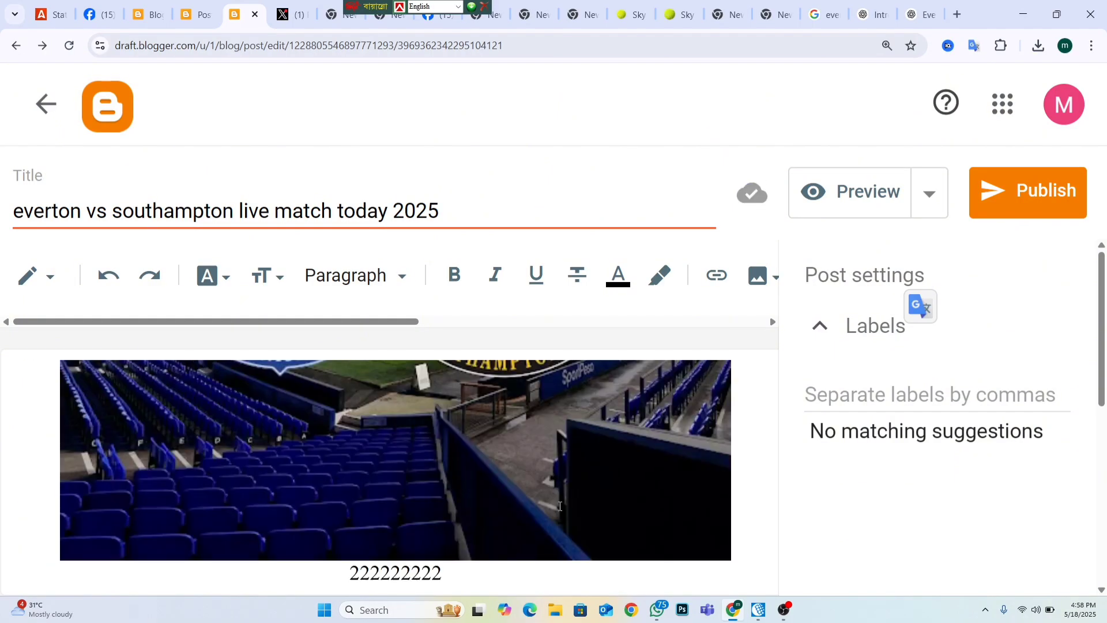
scroll(560, 506, up, 5)
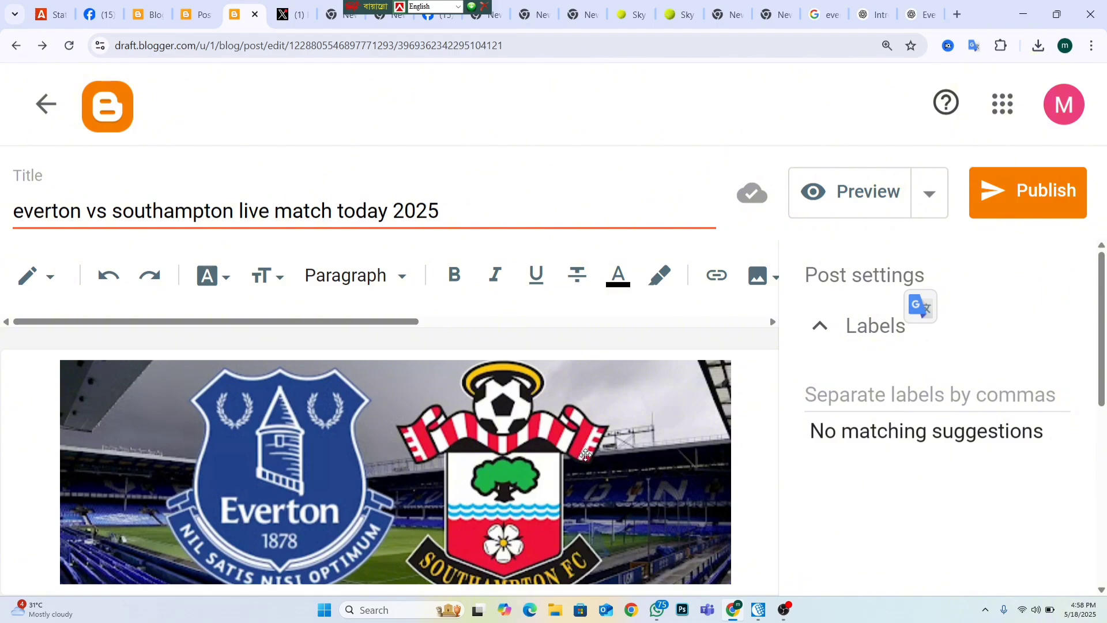
scroll(586, 455, down, 4)
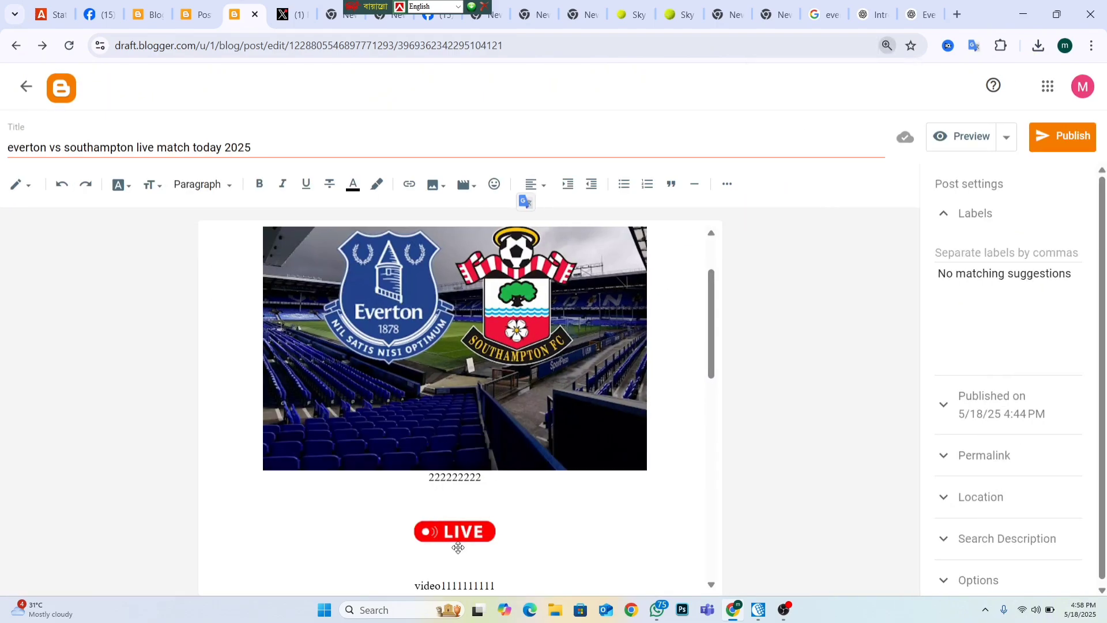
scroll(467, 556, down, 2)
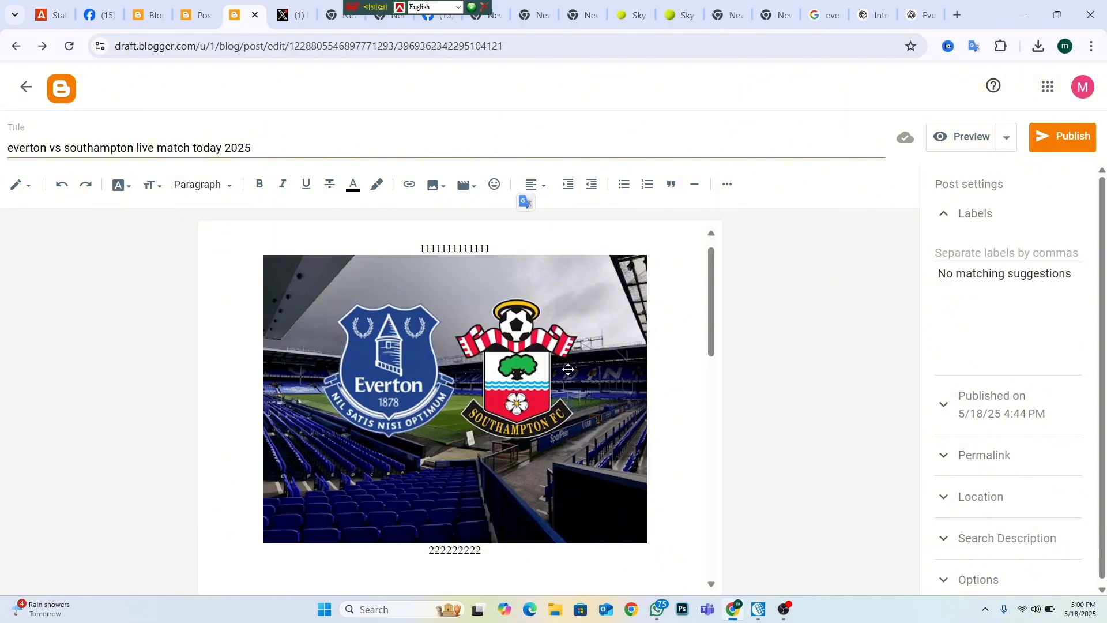
scroll(501, 421, down, 3)
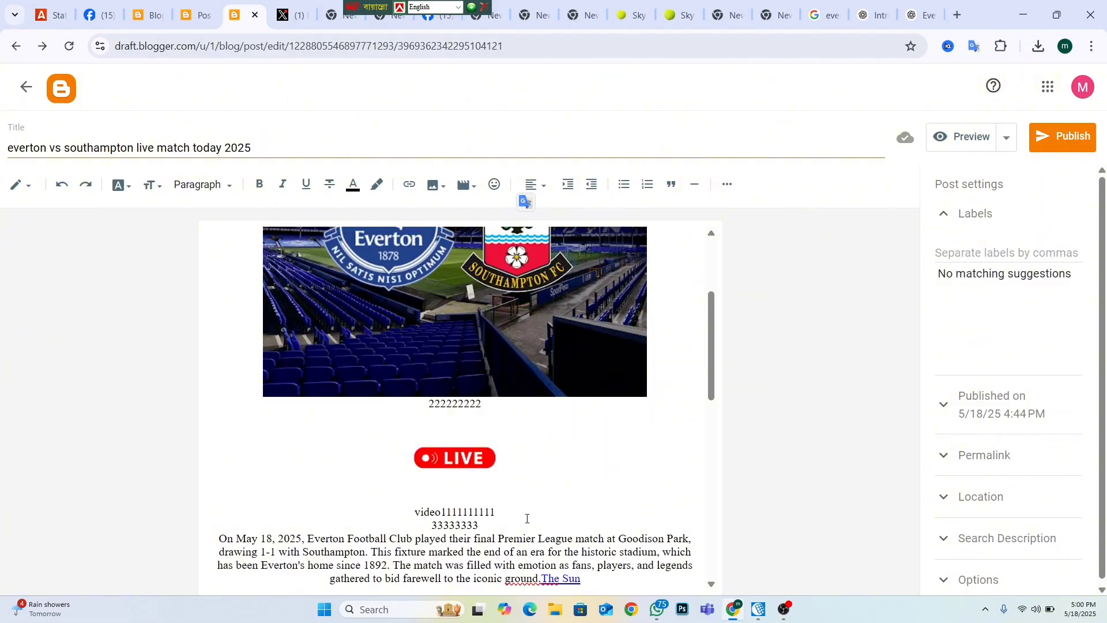
scroll(485, 478, down, 6)
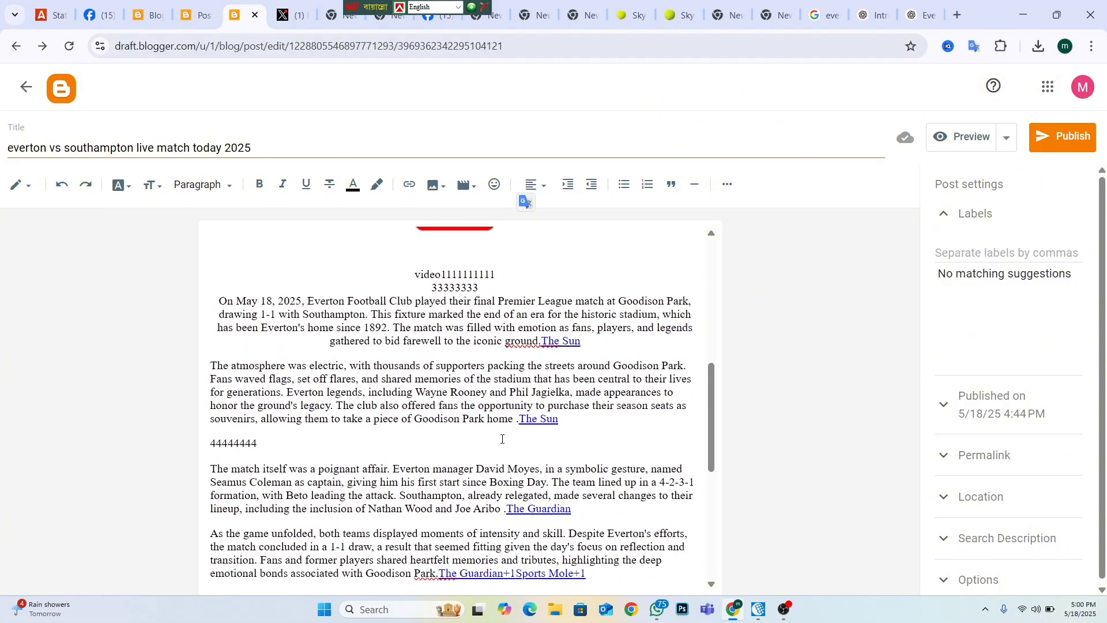
scroll(542, 460, down, 4)
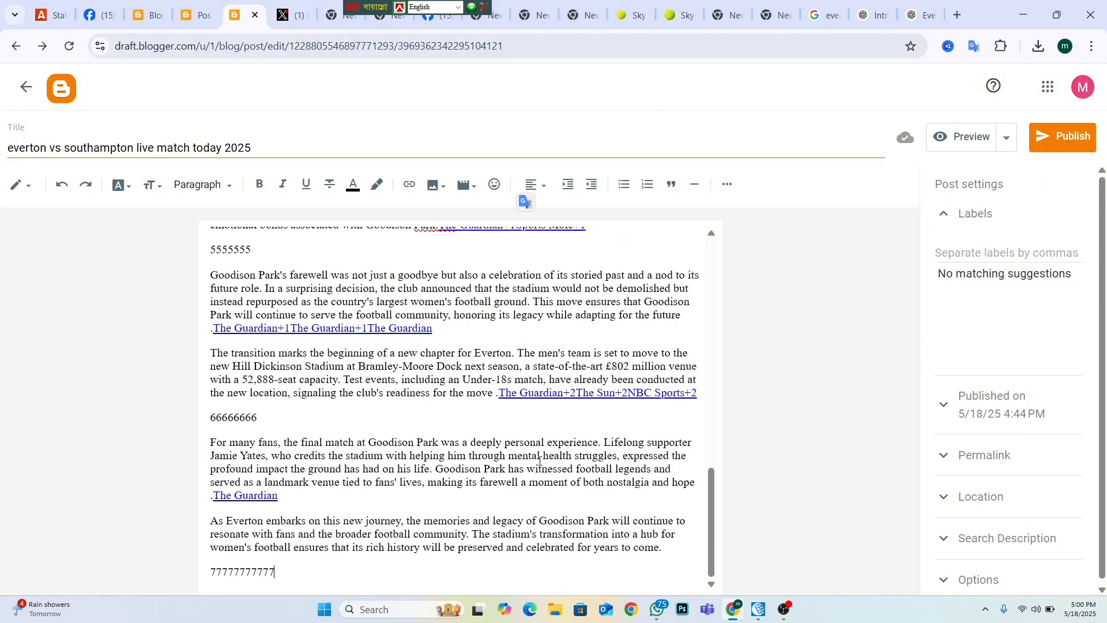
scroll(540, 460, up, 6)
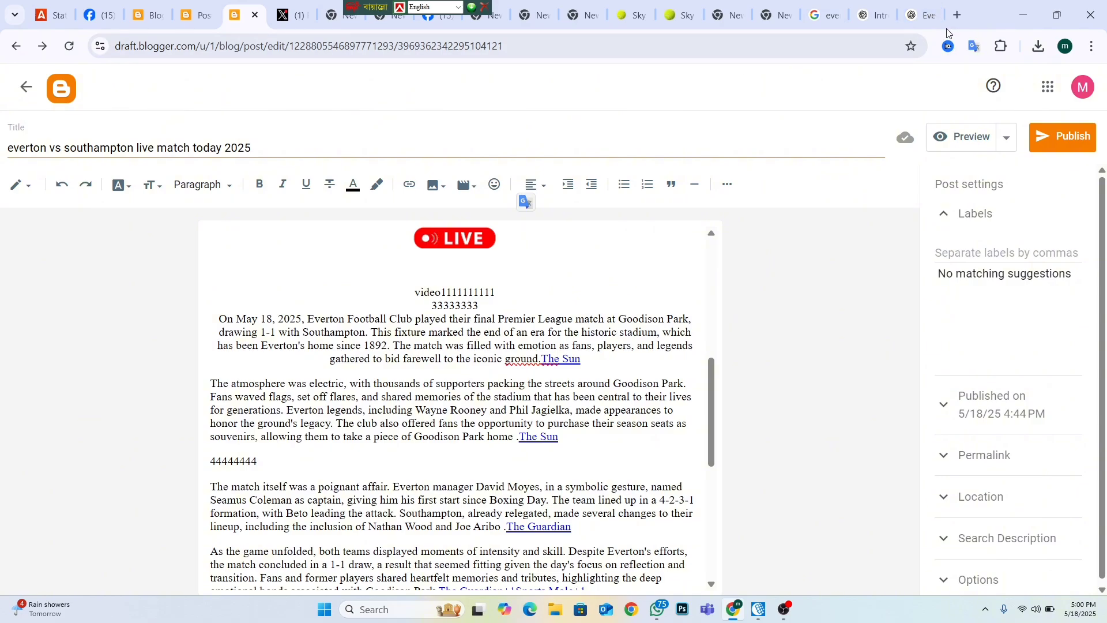
Search Google for "crichd" in a new browser tab and open the crichd.com.co result
click(957, 17)
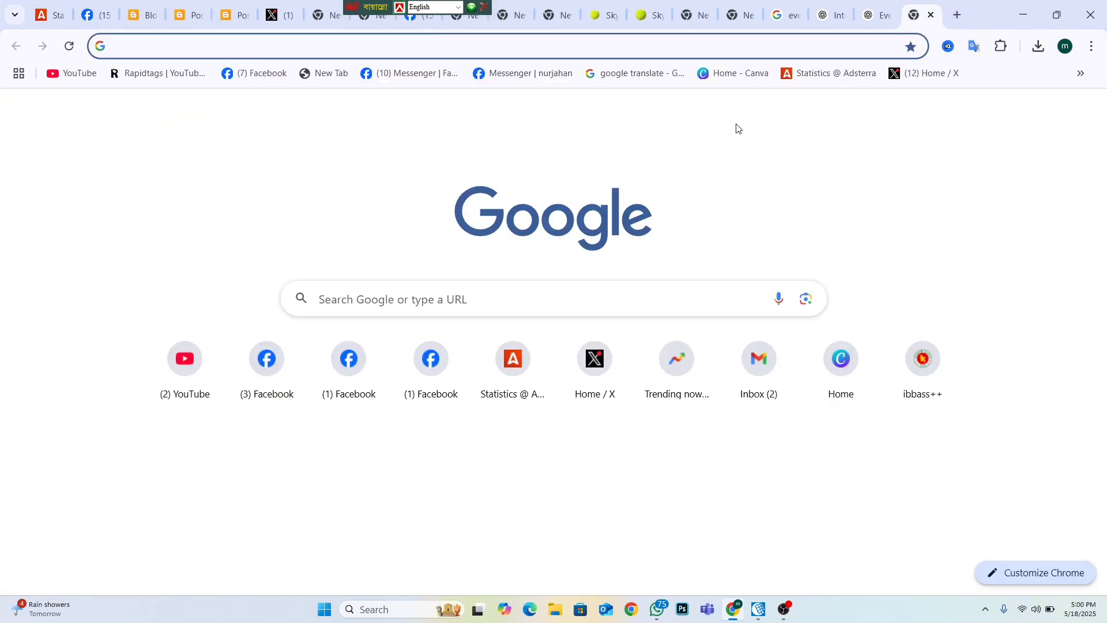
click(469, 304)
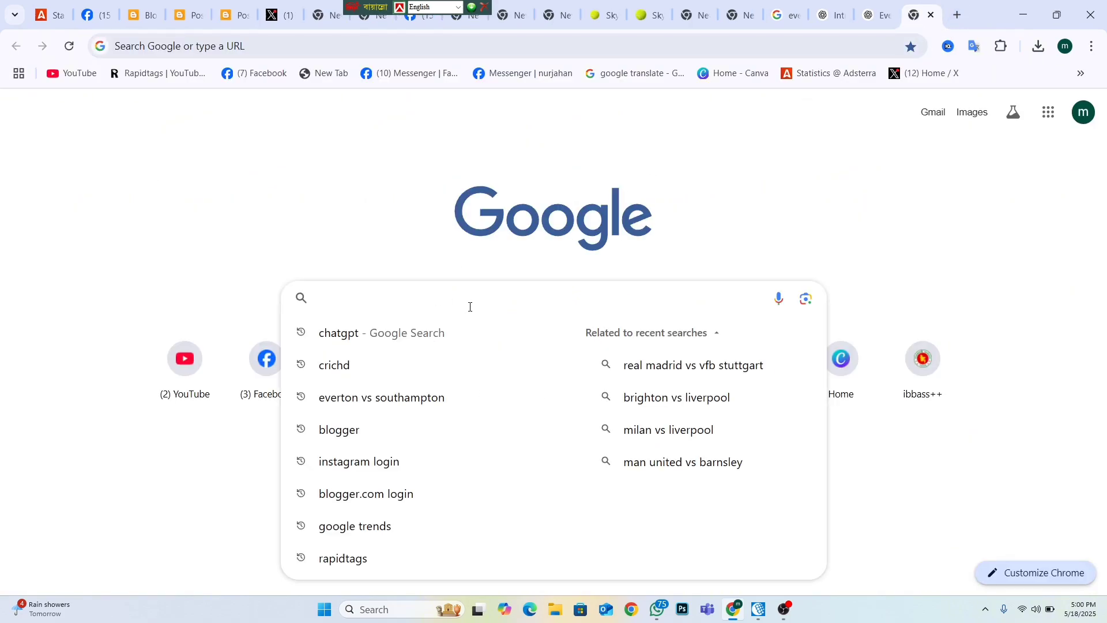
text(c)
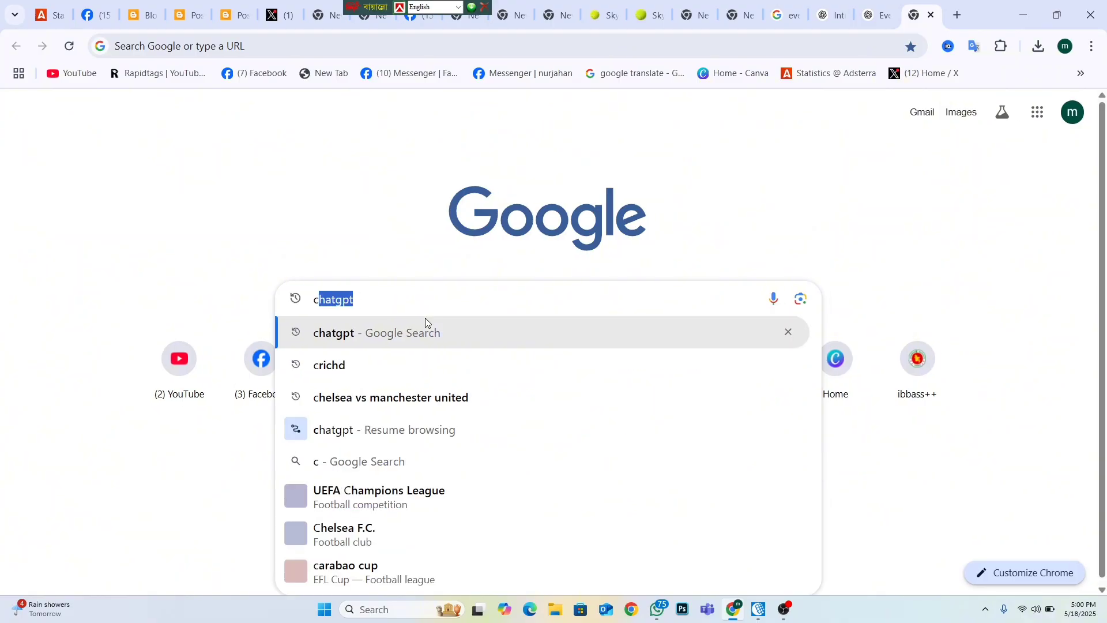
text(ric)
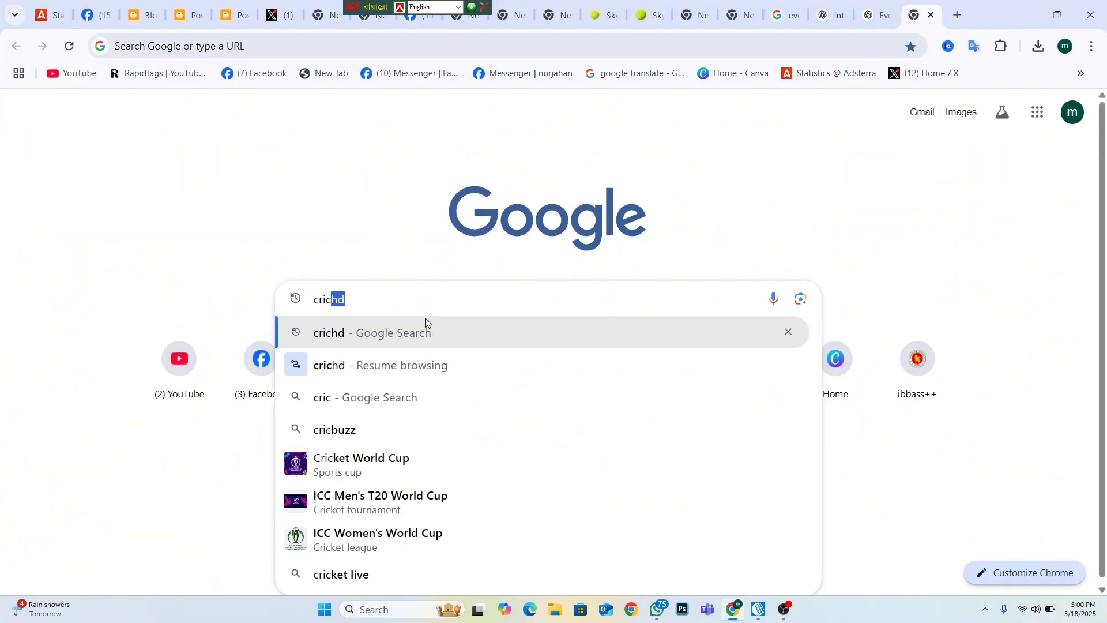
text(hd)
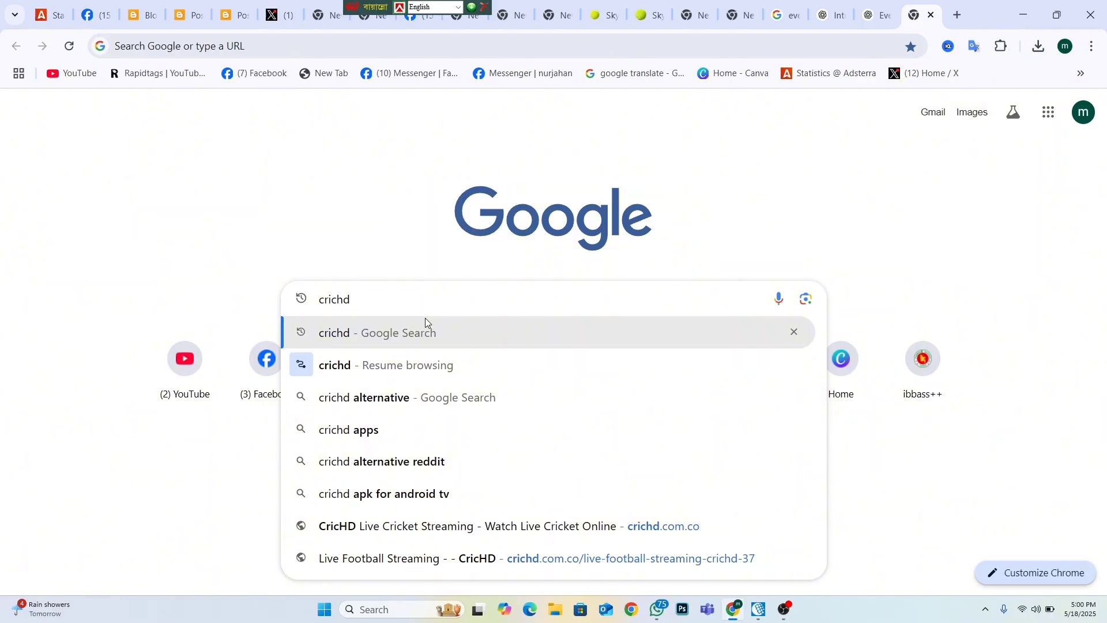
key(Return)
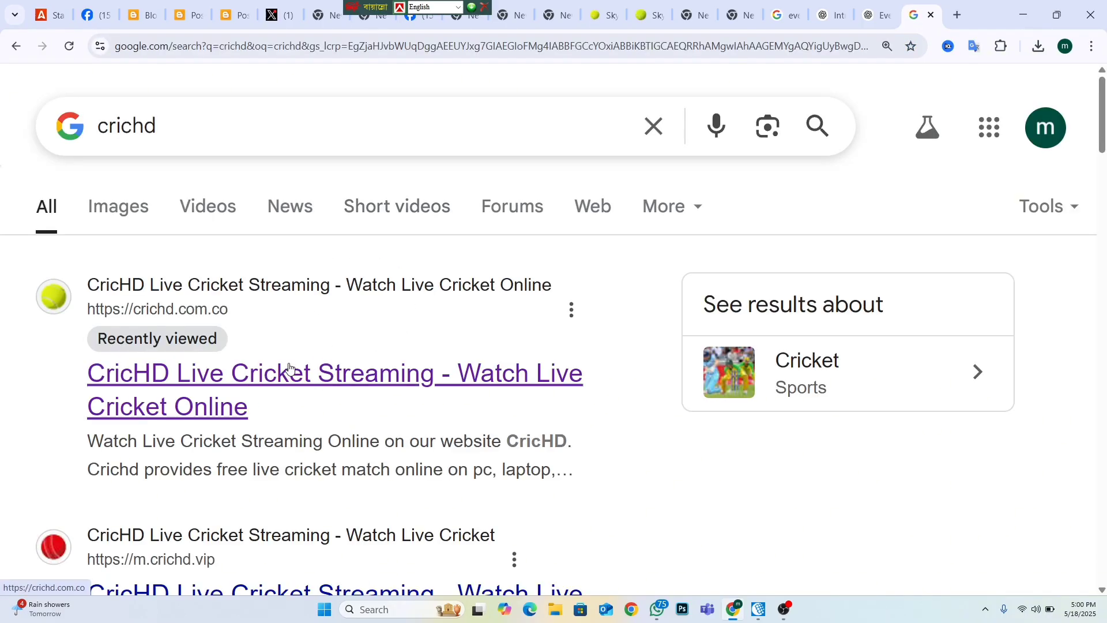
click(252, 381)
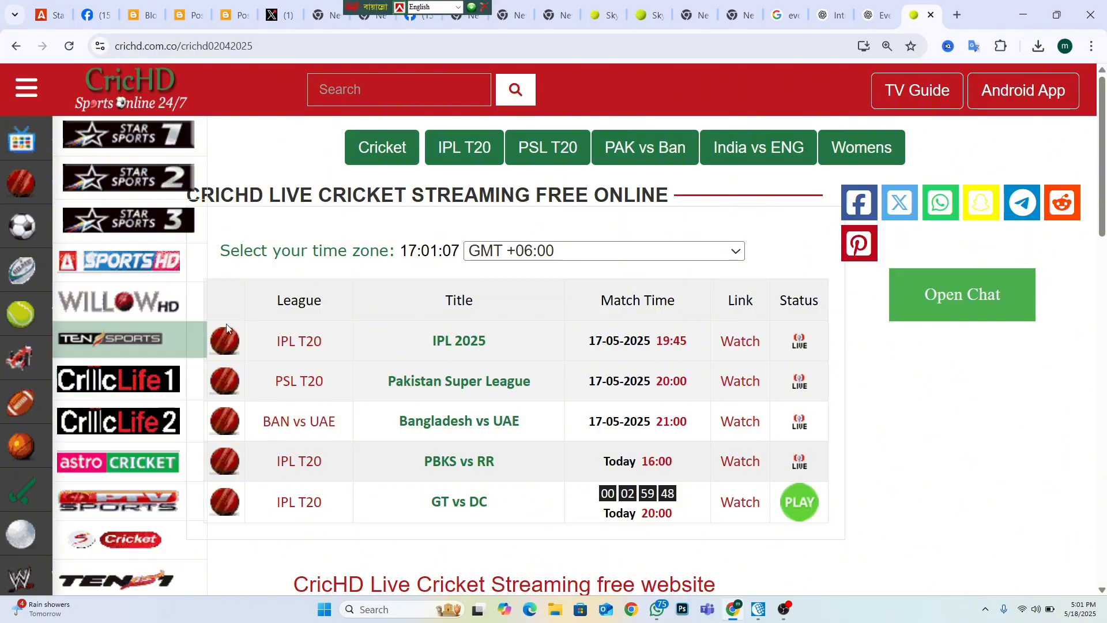
Open the live football streaming section of CricHD
mouse_move(26, 257)
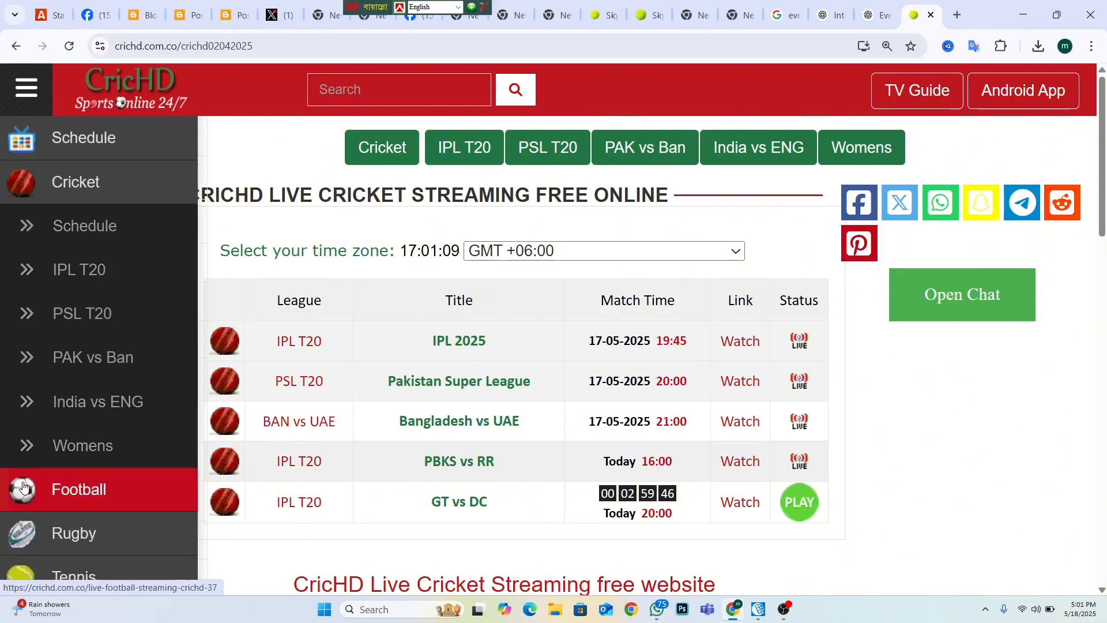
click(68, 489)
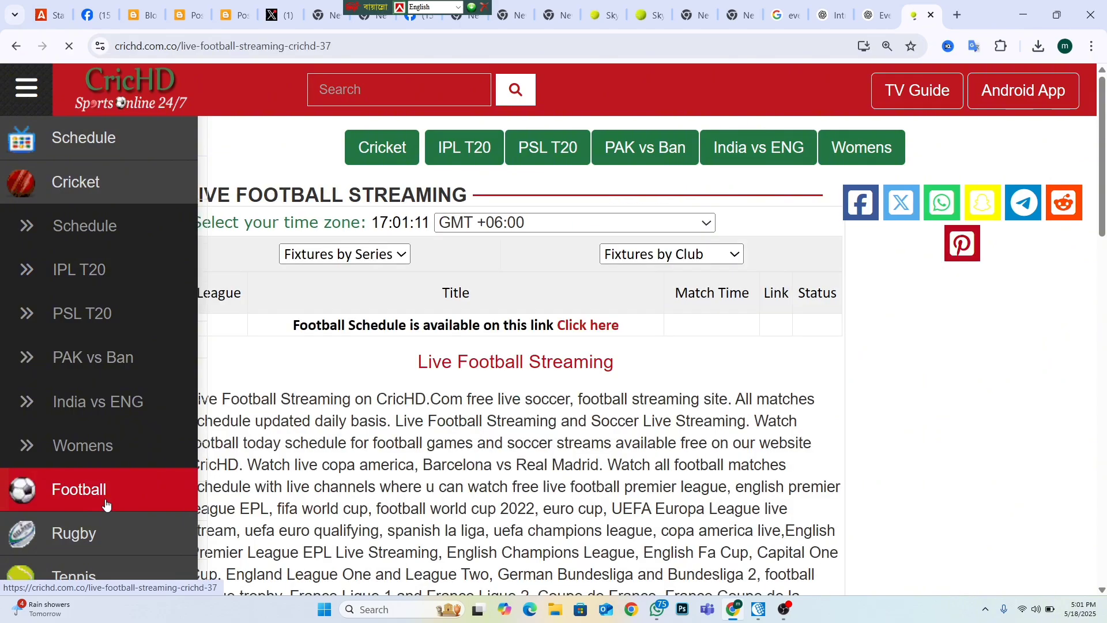
scroll(204, 268, down, 2)
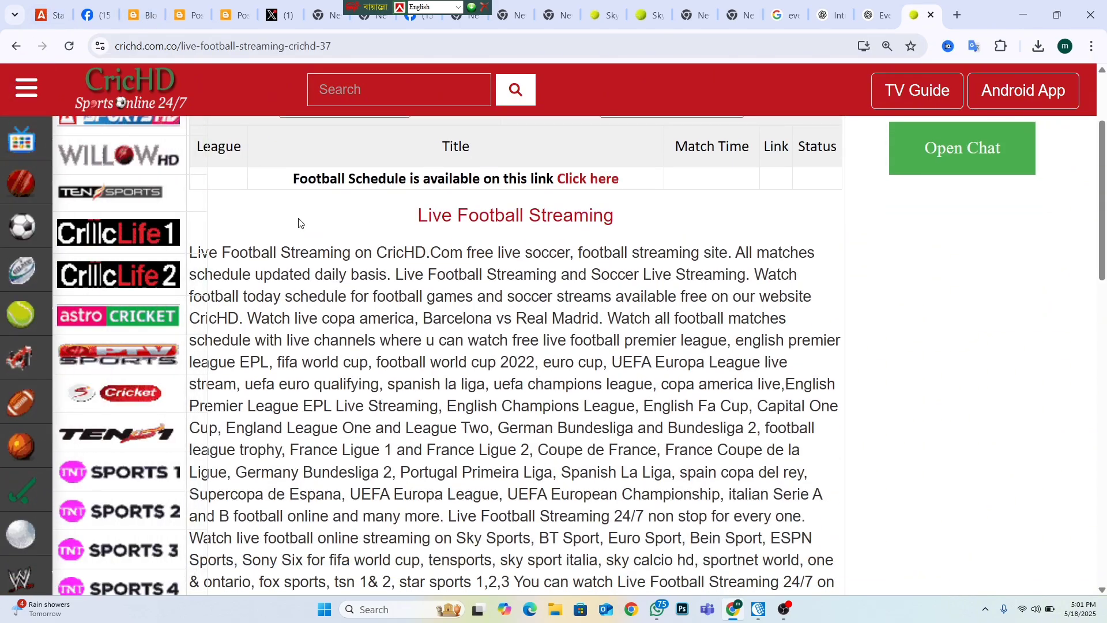
Examine the CricHD channel list for a channel suited to the football match, including the TNT, Sky Sports and Premier Sports entries
scroll(206, 268, down, 2)
scroll(205, 268, down, 2)
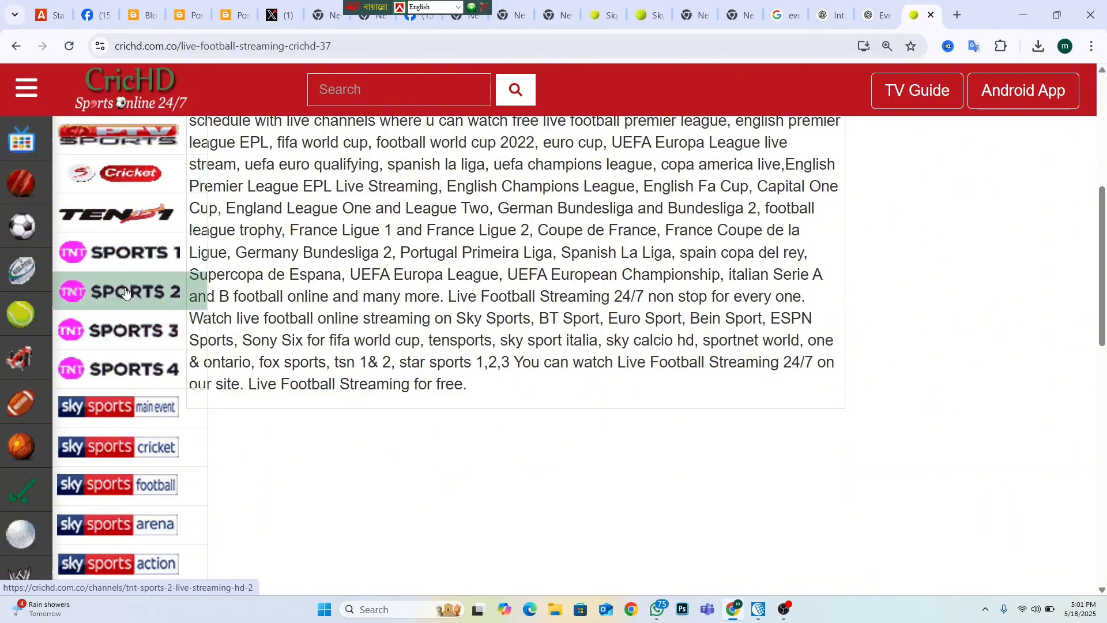
scroll(129, 271, up, 4)
scroll(128, 271, down, 2)
scroll(128, 271, up, 2)
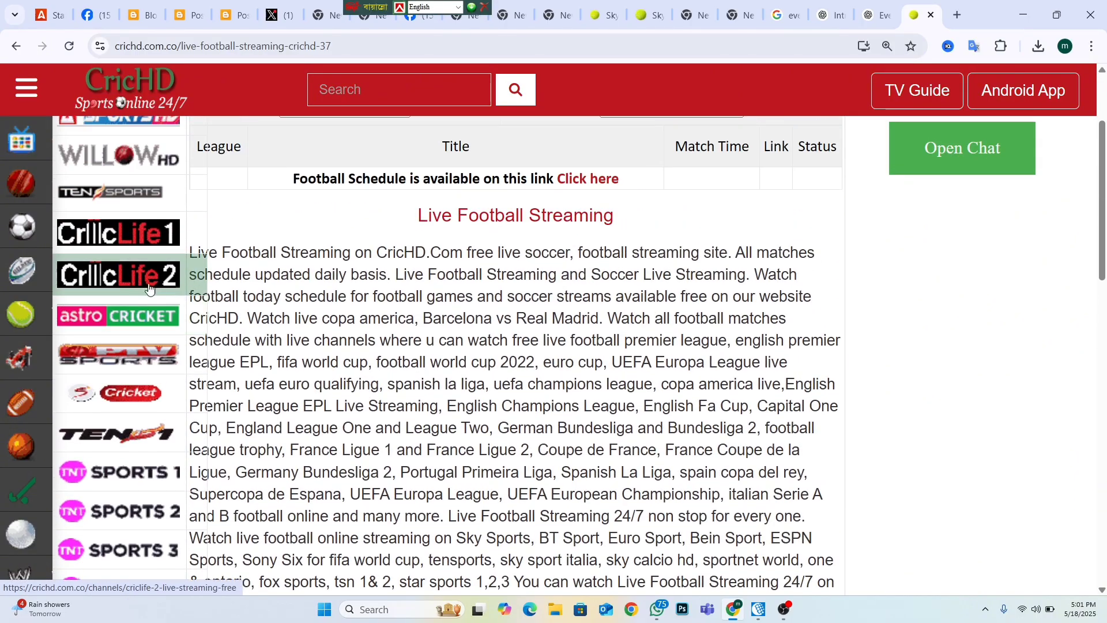
scroll(130, 225, up, 3)
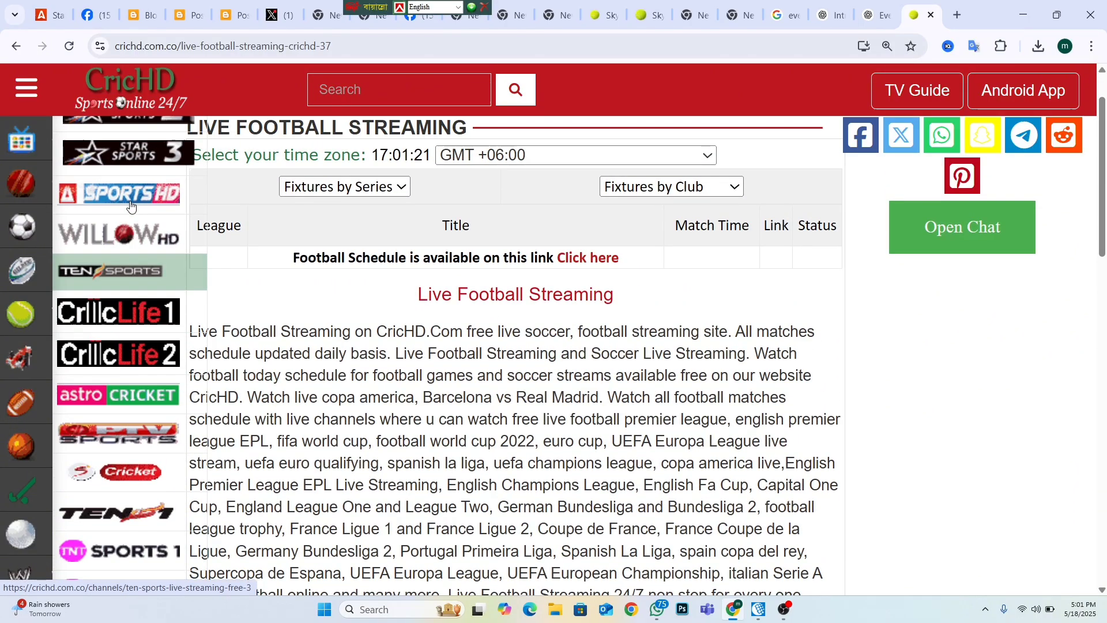
scroll(130, 225, down, 2)
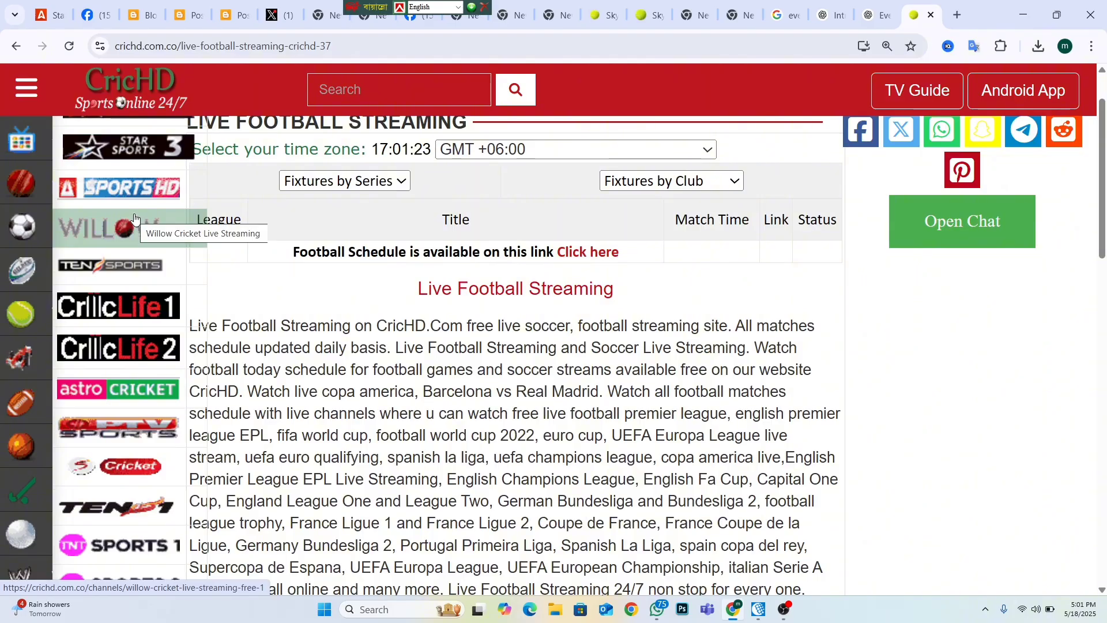
scroll(134, 221, down, 9)
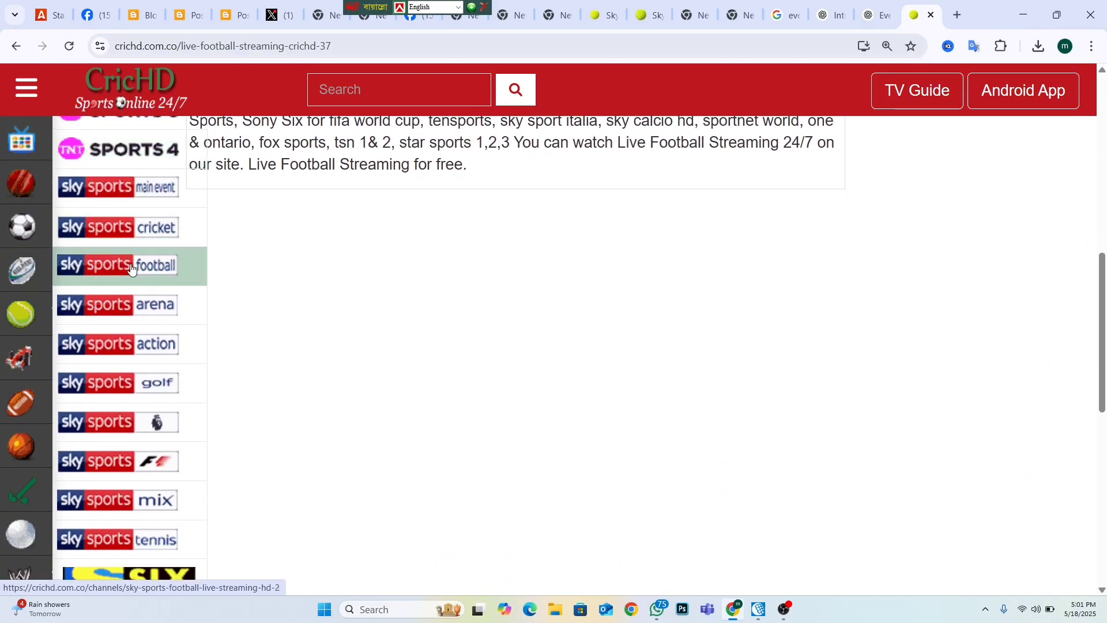
scroll(167, 277, down, 5)
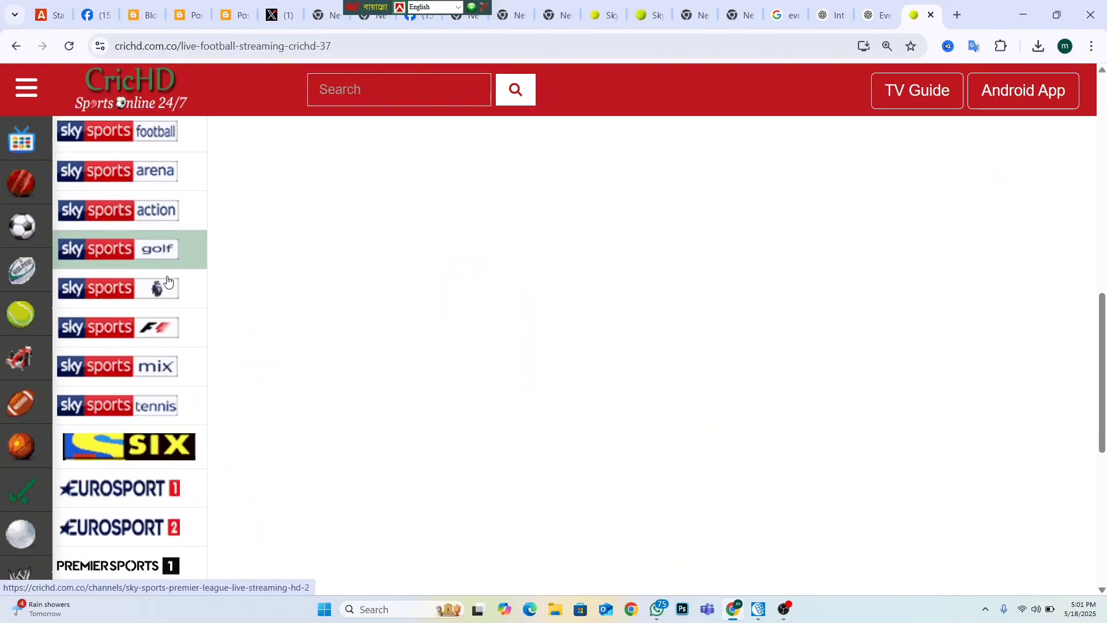
scroll(163, 276, down, 4)
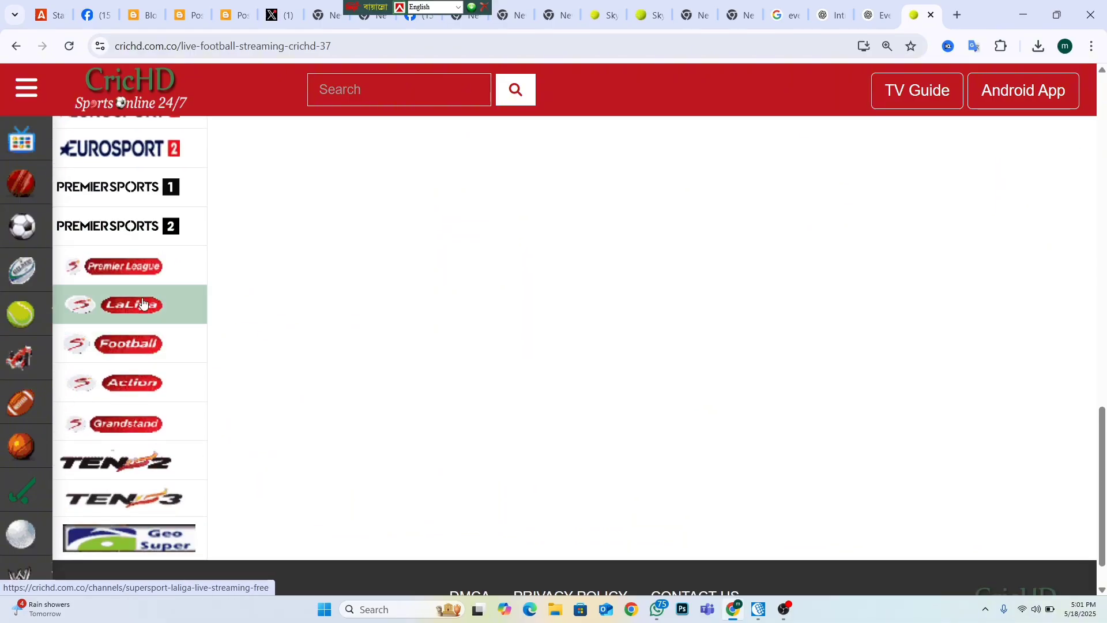
scroll(141, 372, down, 1)
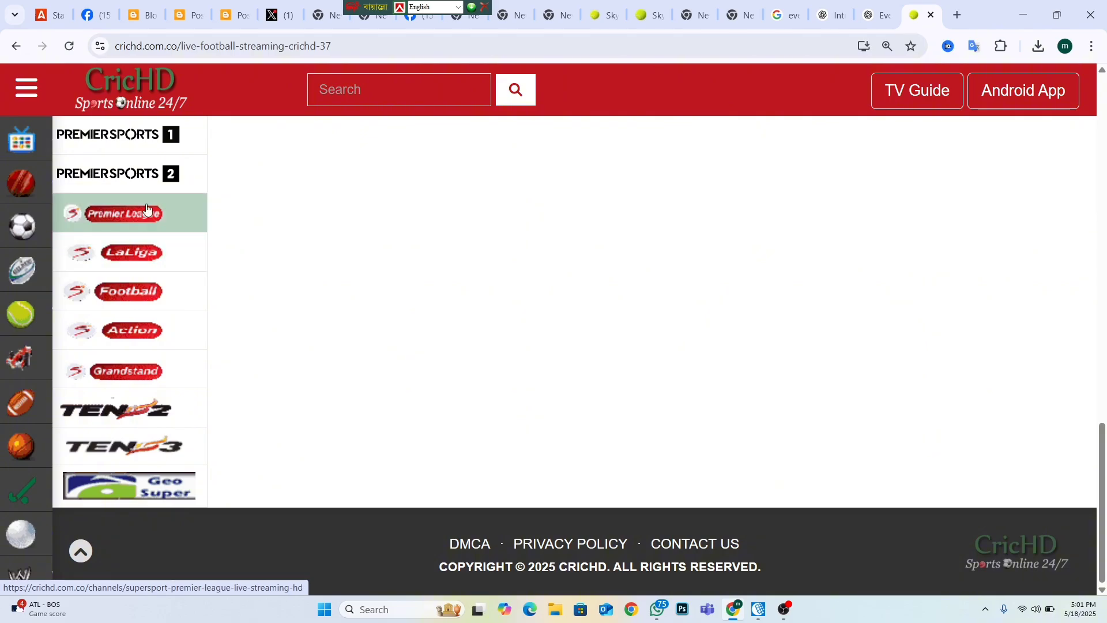
scroll(159, 219, up, 8)
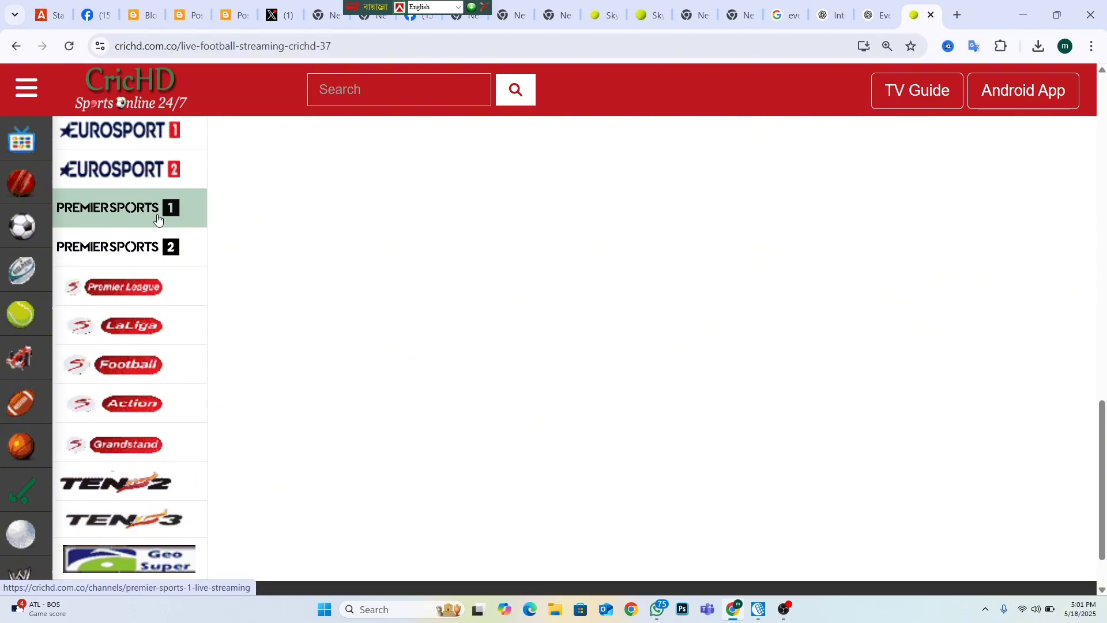
scroll(144, 235, up, 1)
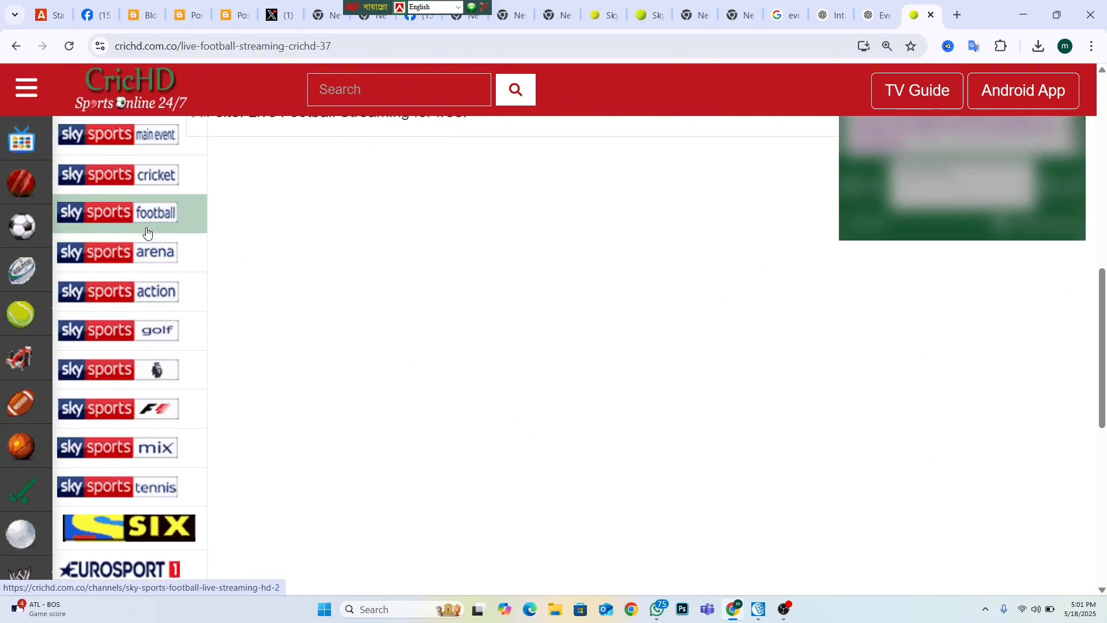
Open the Sky Sports Football channel page and follow the Watch link of its first "Sky Sports Football" row
click(143, 220)
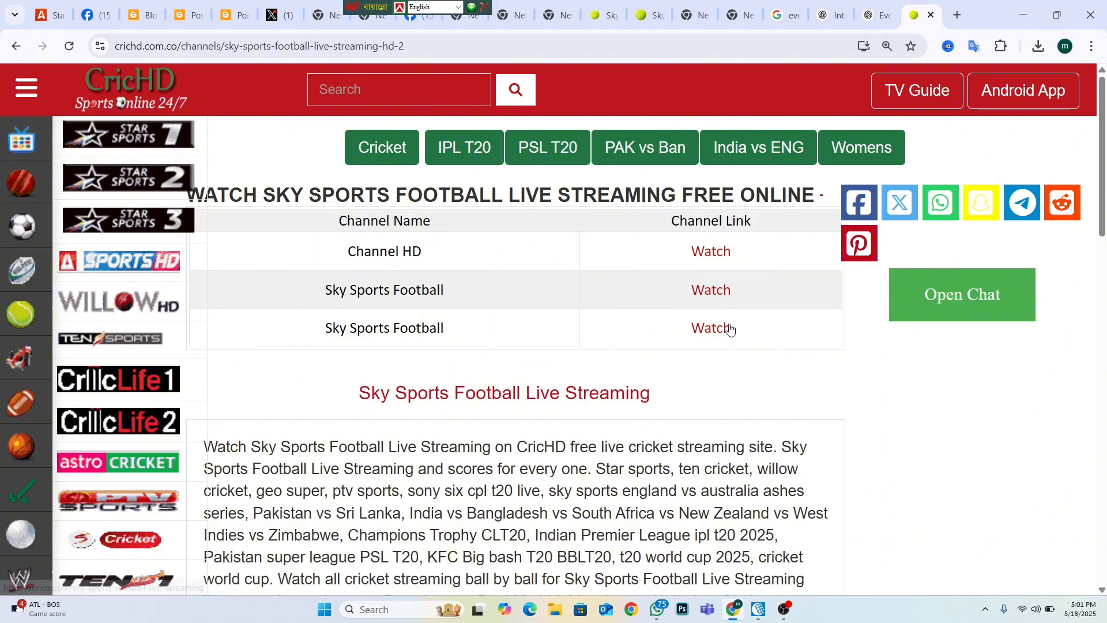
click(713, 292)
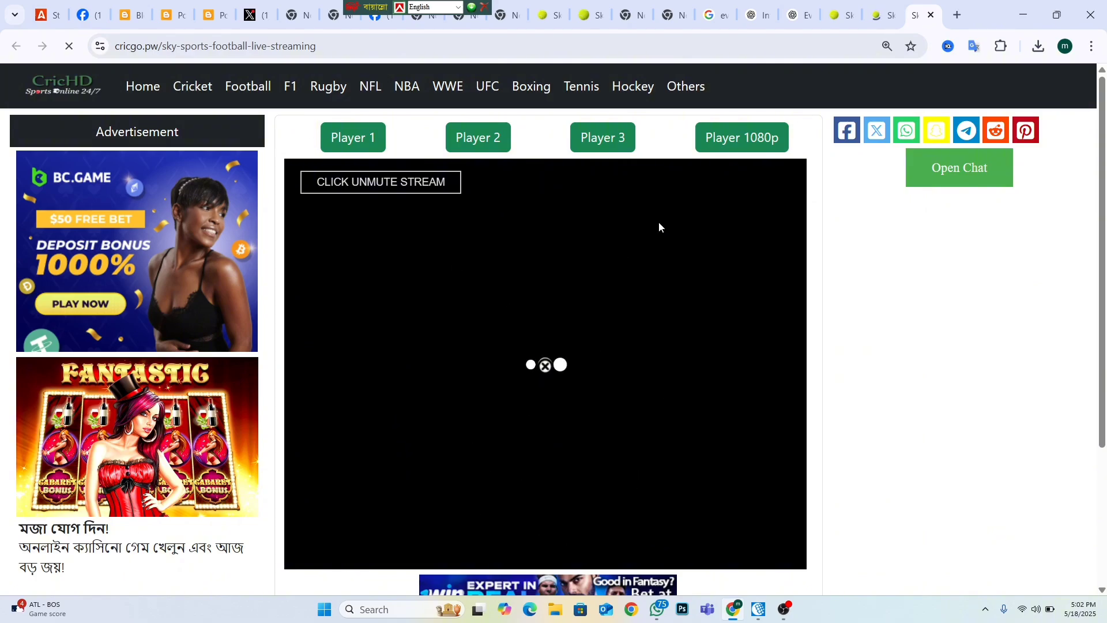
Copy the full iframe embed code for the skyfb stream from below the player, closing the pop-up ad tab
scroll(651, 225, down, 1)
scroll(665, 365, down, 1)
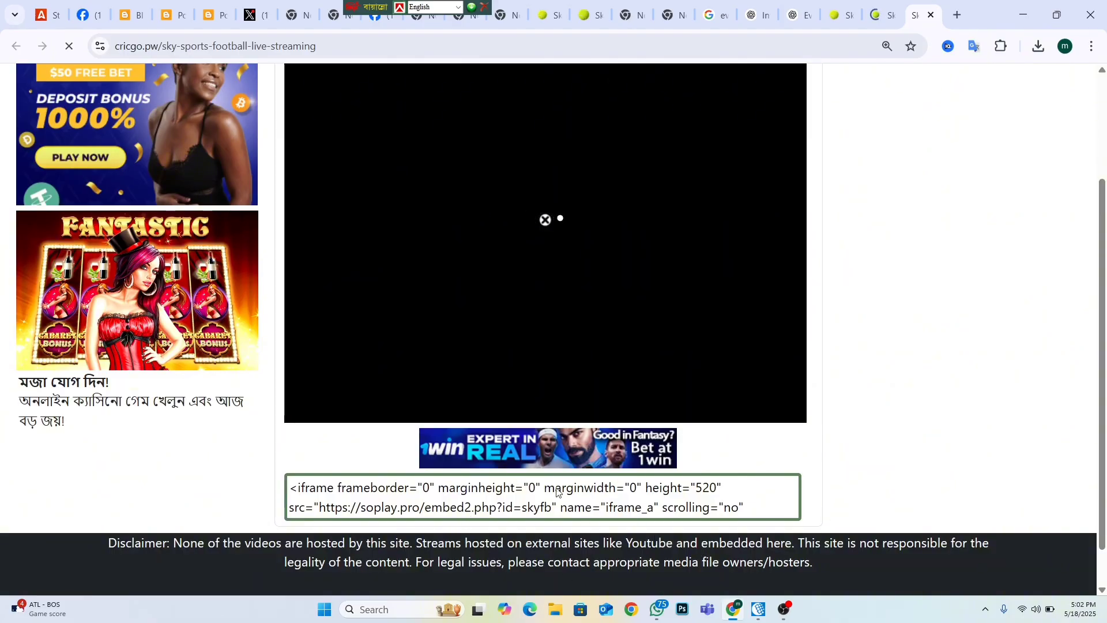
click(657, 500)
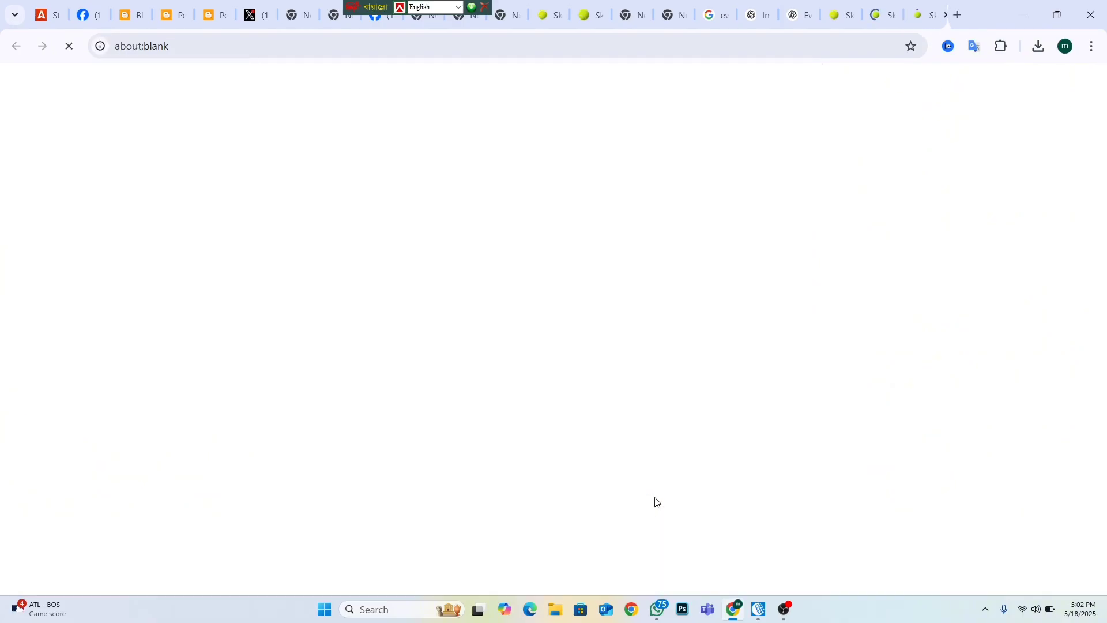
right_click(657, 501)
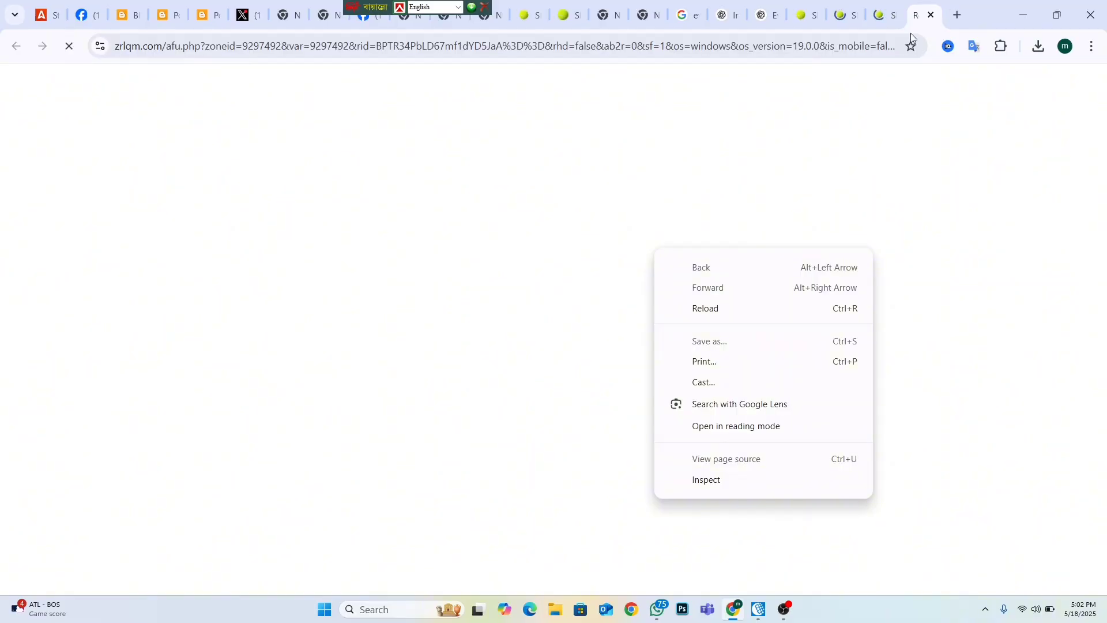
click(934, 19)
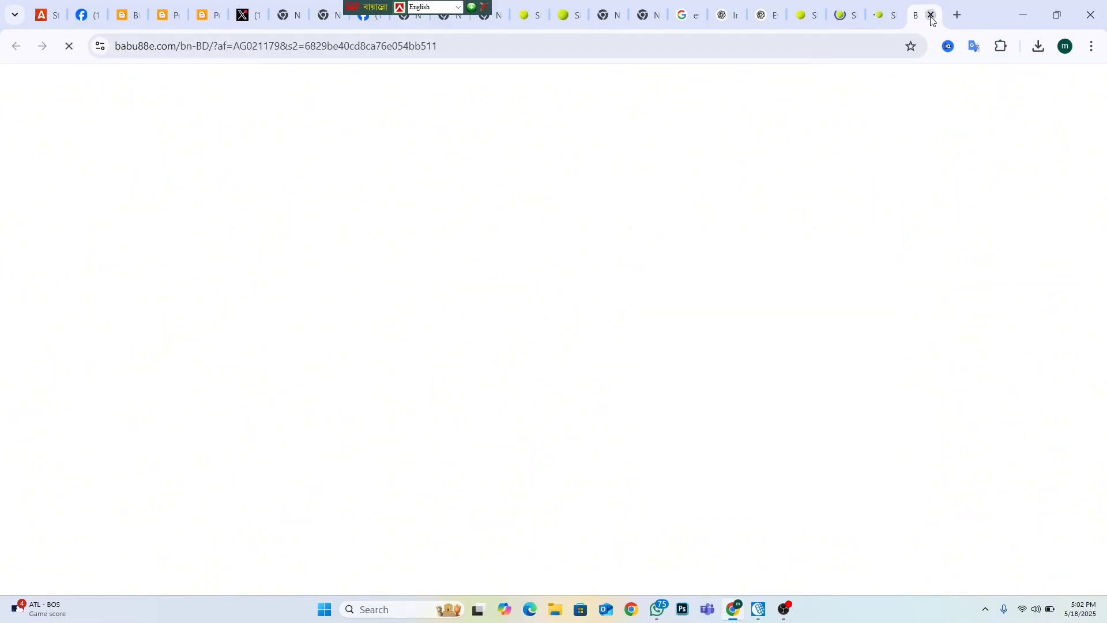
click(934, 19)
click(637, 510)
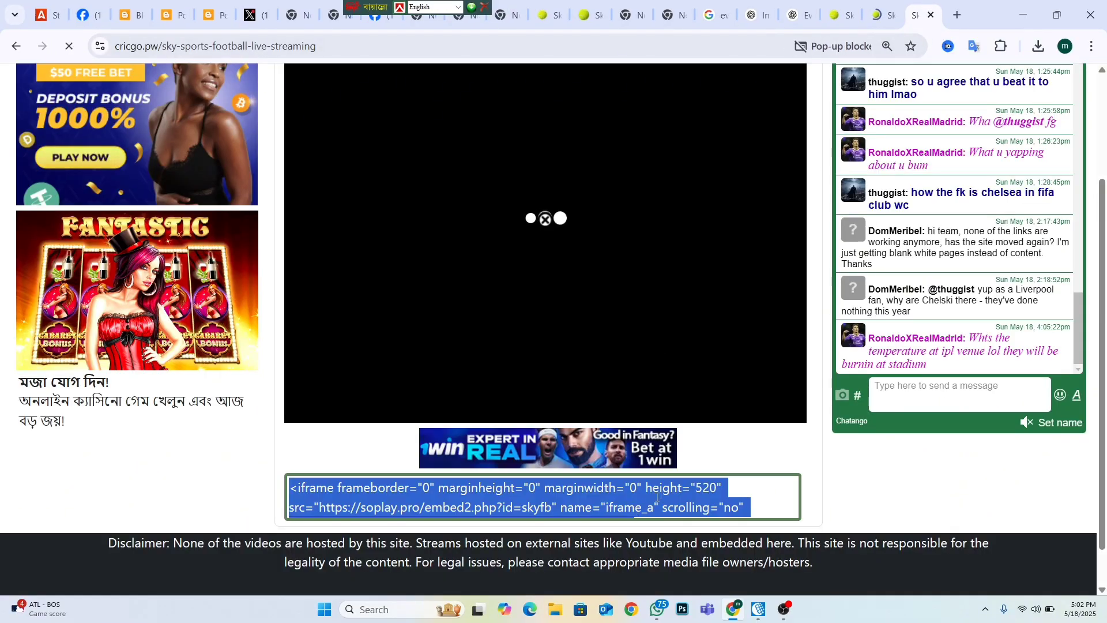
right_click(637, 511)
click(703, 314)
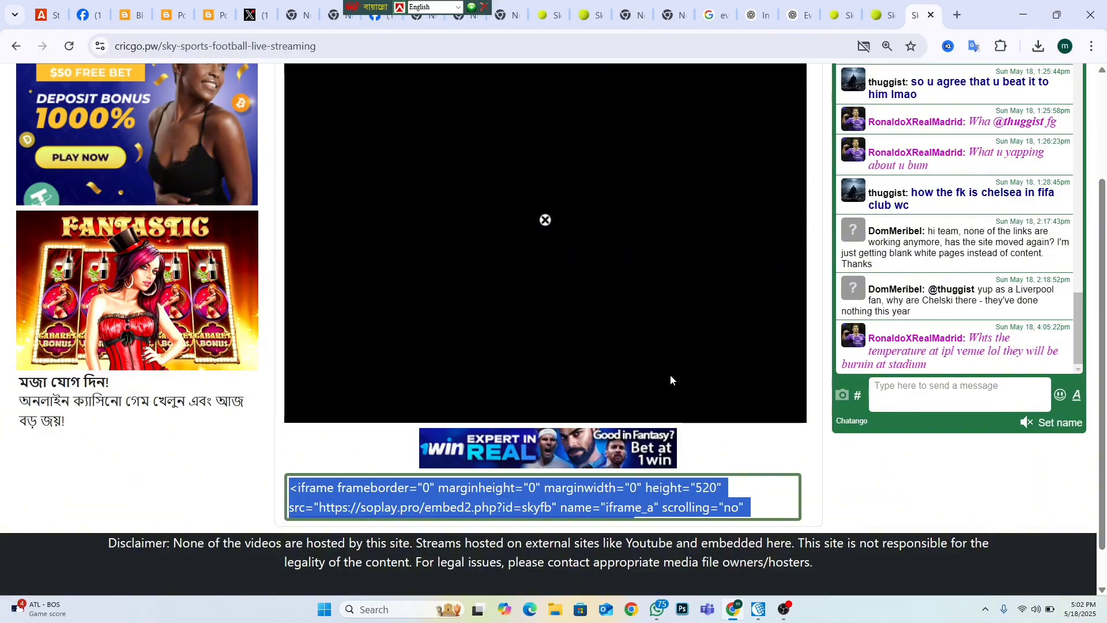
click(212, 16)
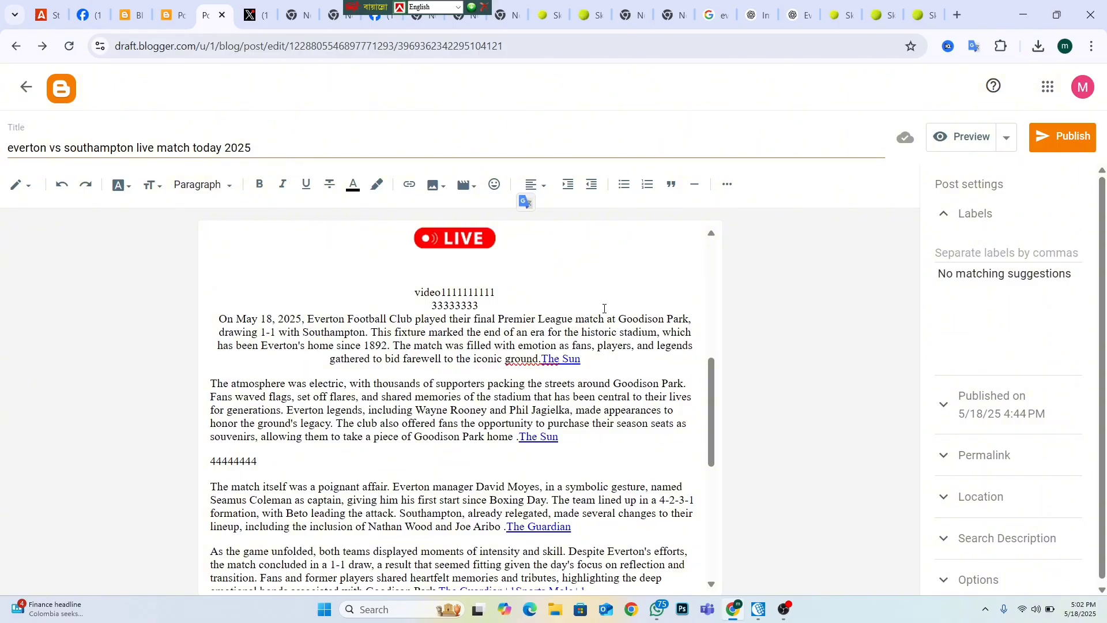
scroll(604, 308, down, 6)
scroll(497, 393, up, 5)
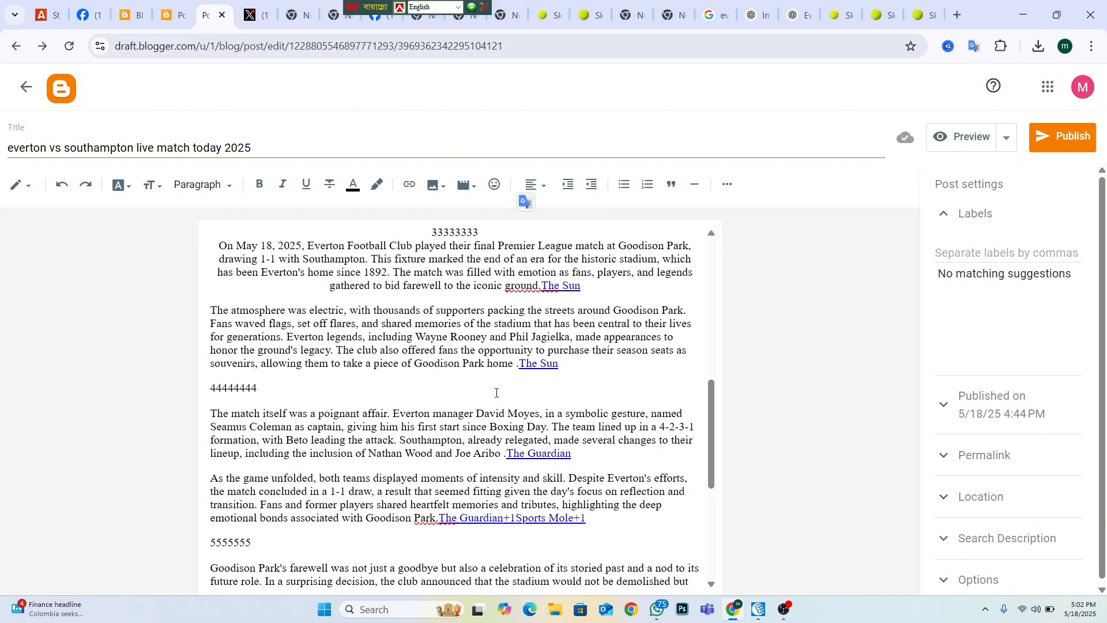
scroll(497, 393, down, 5)
scroll(459, 507, up, 15)
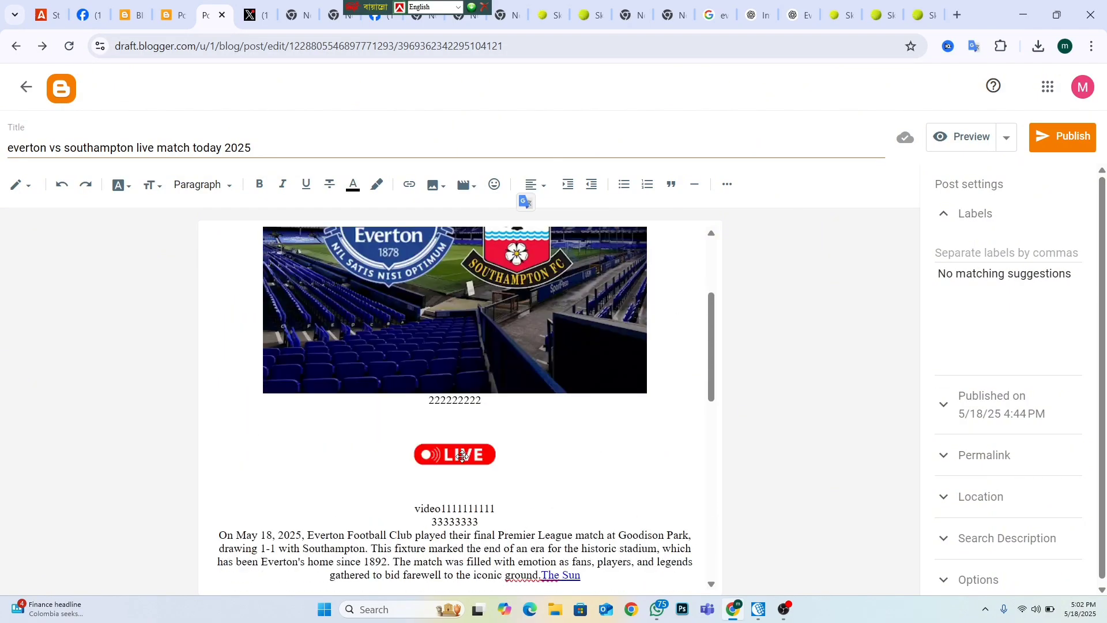
ctrl+scroll(463, 456, up, 4)
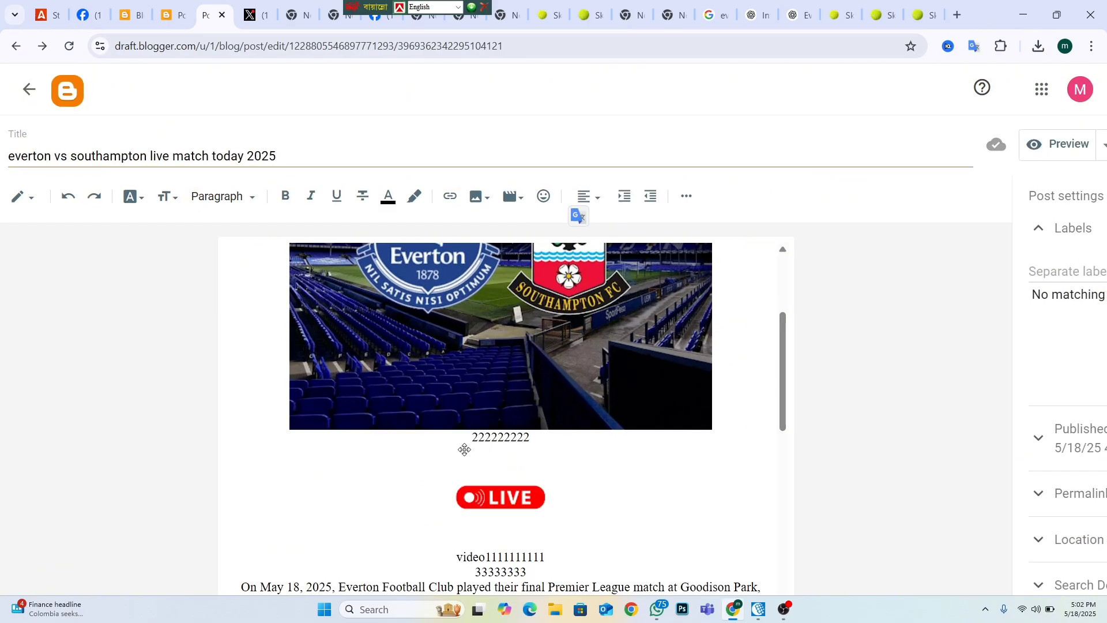
ctrl+scroll(464, 448, up, 1)
scroll(468, 447, down, 5)
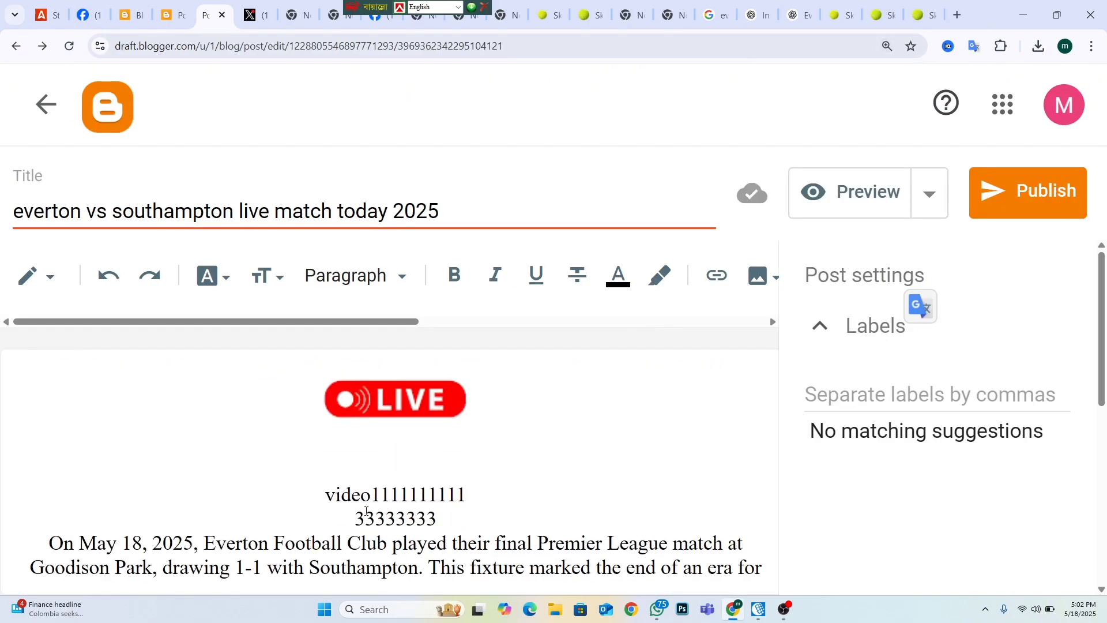
scroll(490, 539, down, 1)
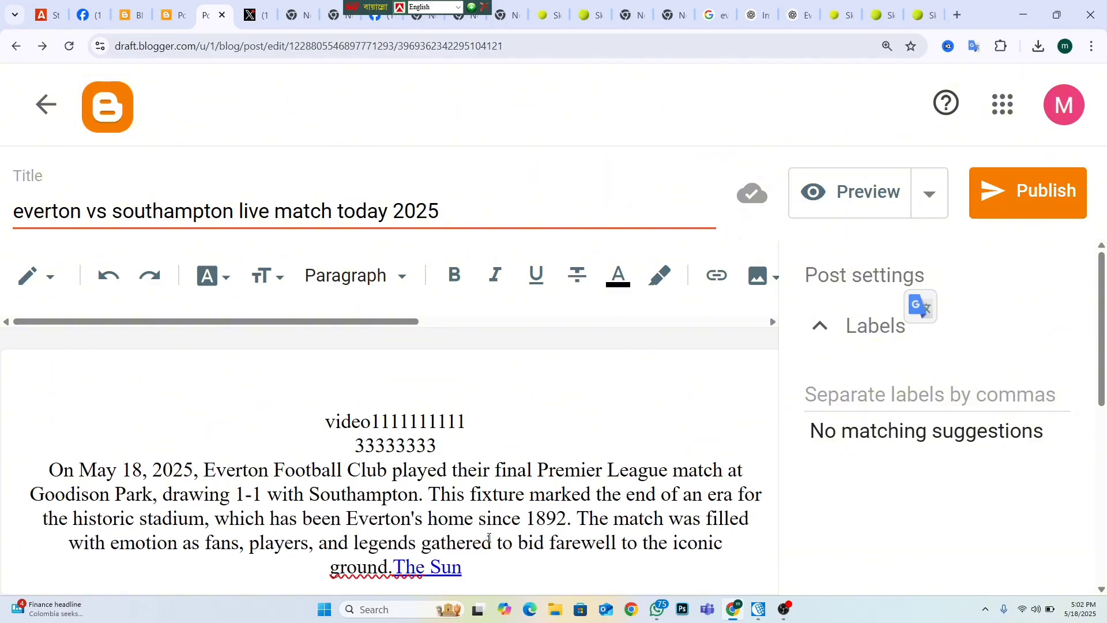
scroll(540, 499, down, 2)
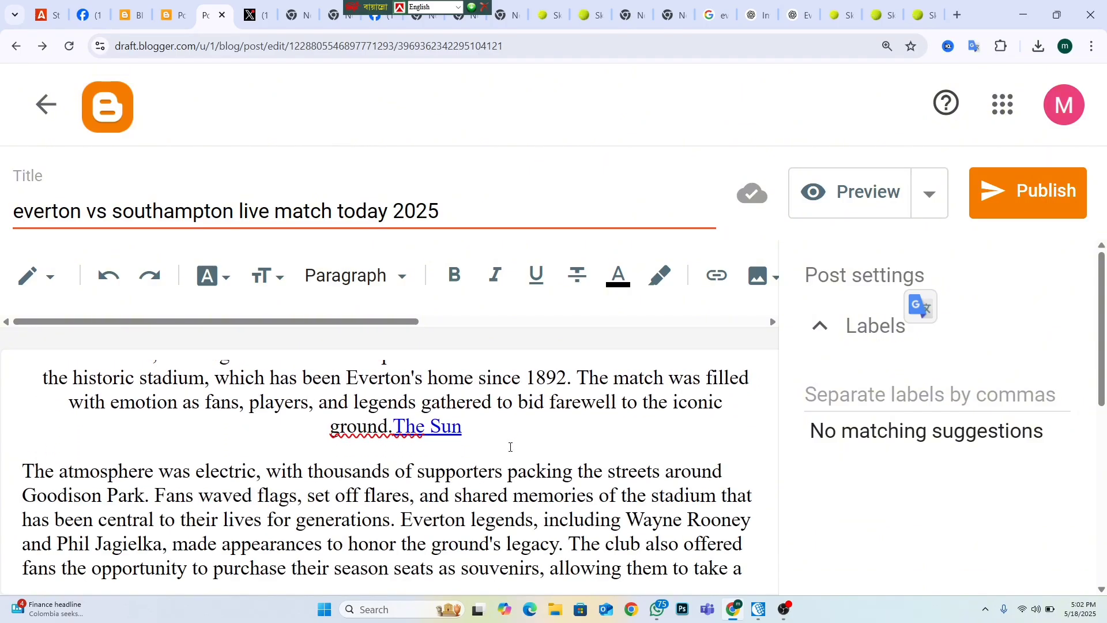
scroll(431, 513, up, 2)
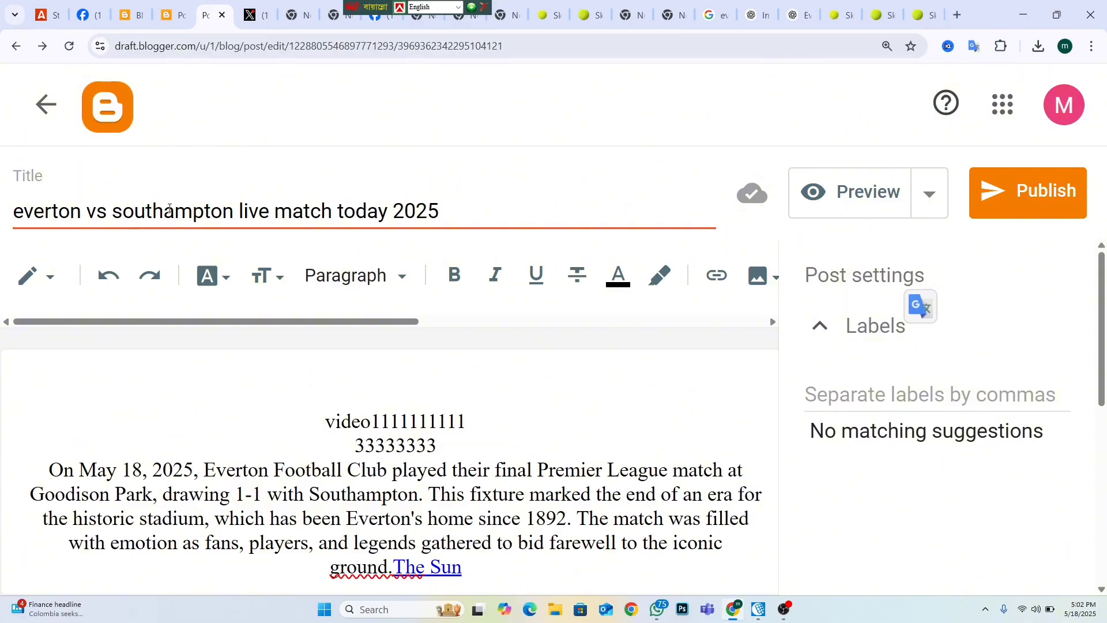
scroll(167, 201, down, 3)
scroll(167, 198, up, 8)
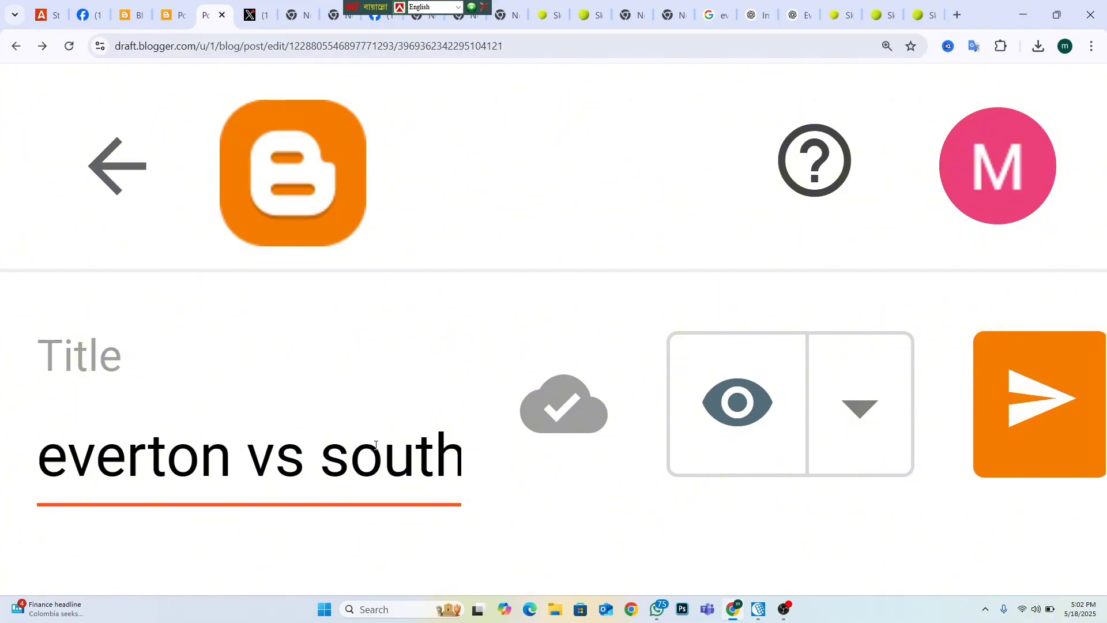
scroll(375, 445, down, 2)
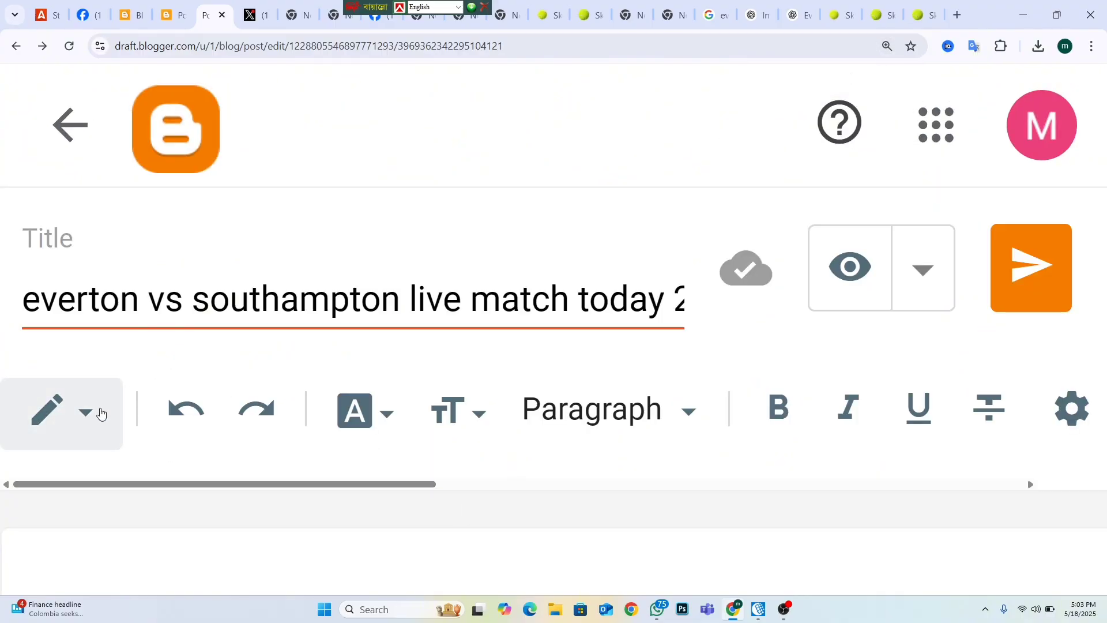
scroll(198, 413, up, 2)
scroll(197, 413, down, 9)
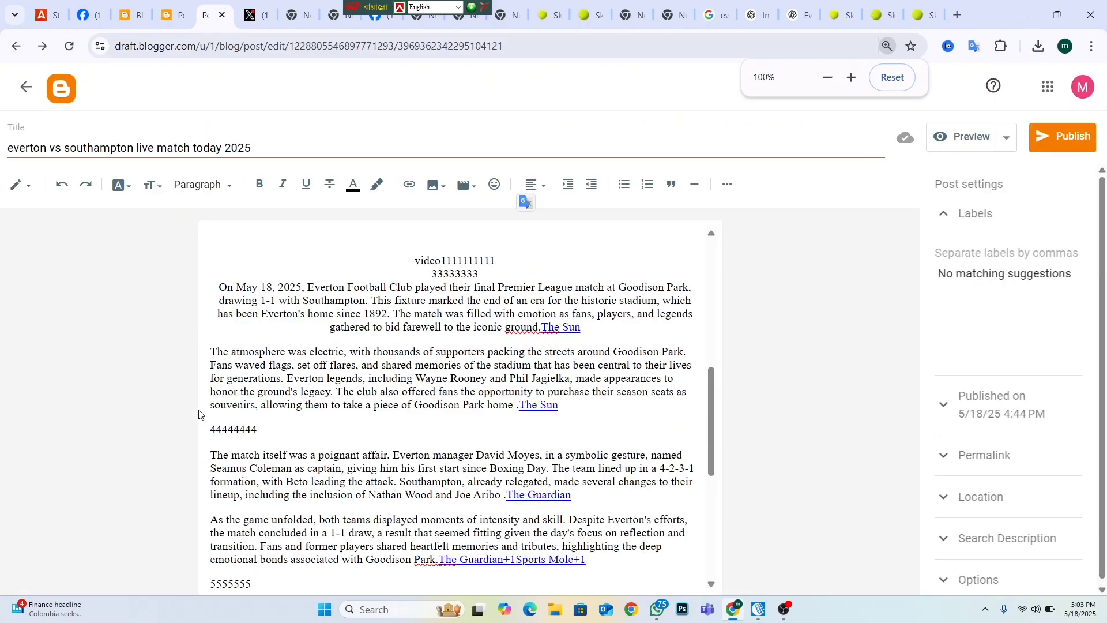
Switch the post editor from the compose view to the HTML view and dismiss the chat notification
scroll(195, 393, up, 2)
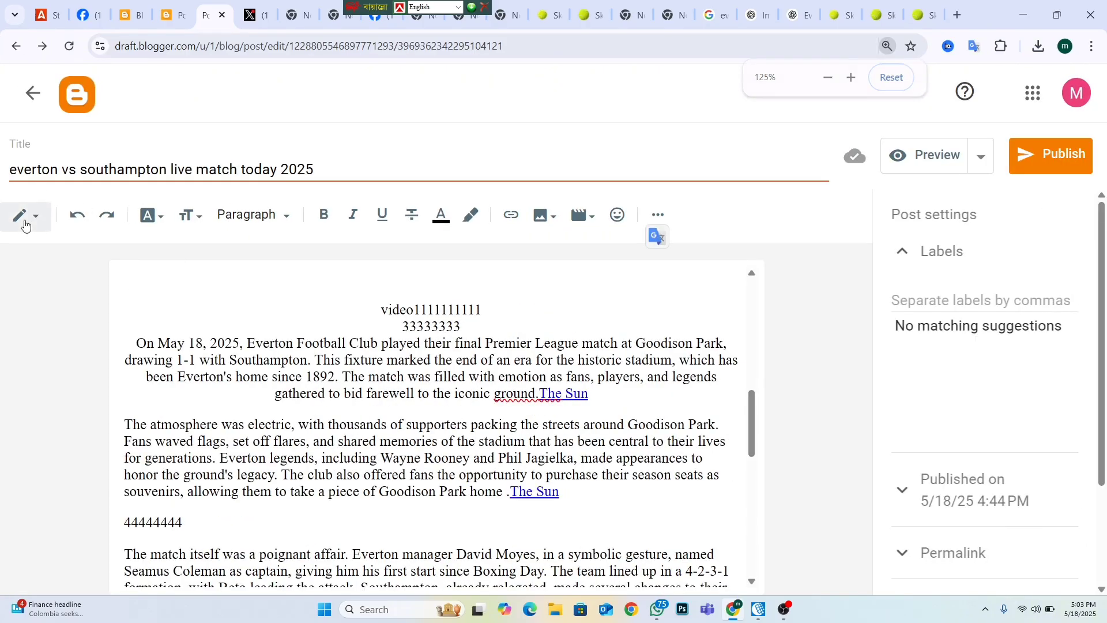
click(24, 224)
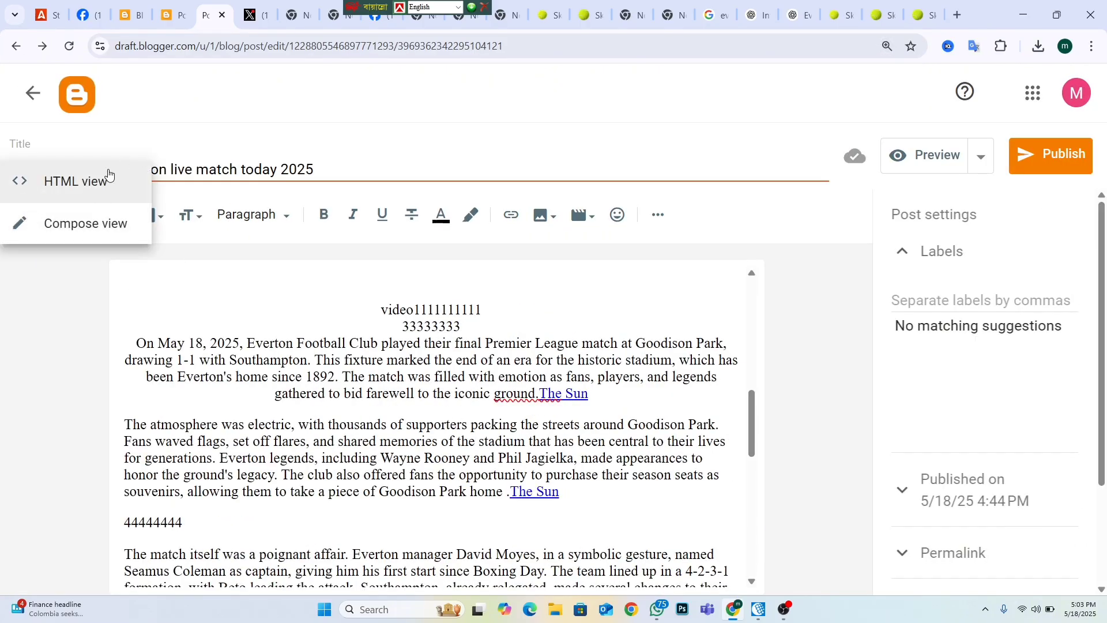
scroll(107, 173, up, 2)
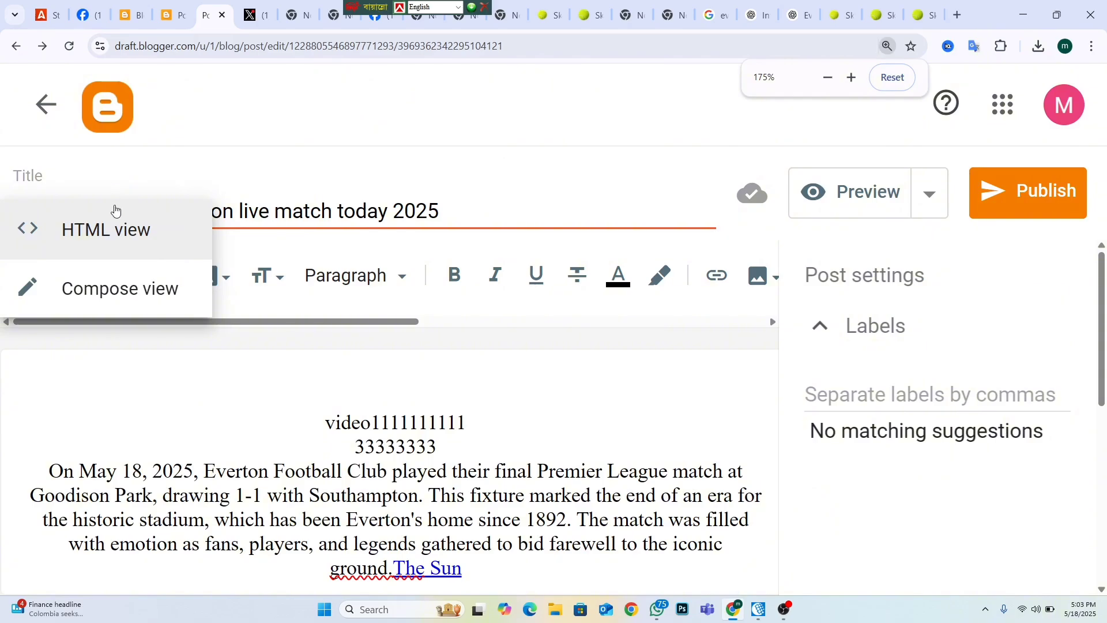
scroll(121, 244, down, 1)
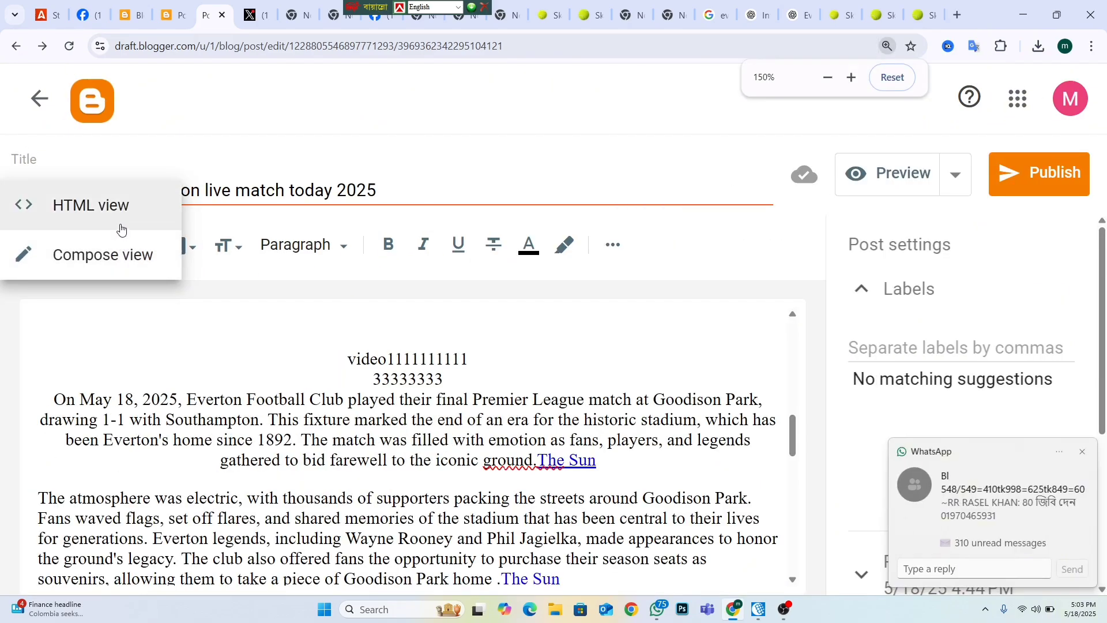
click(152, 215)
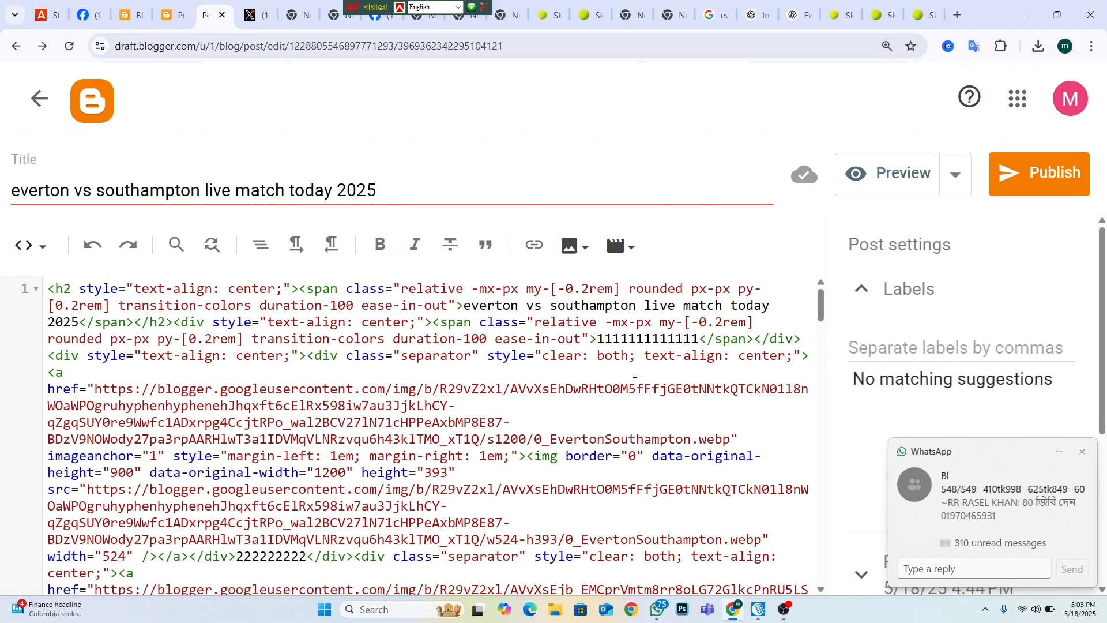
scroll(633, 377, up, 1)
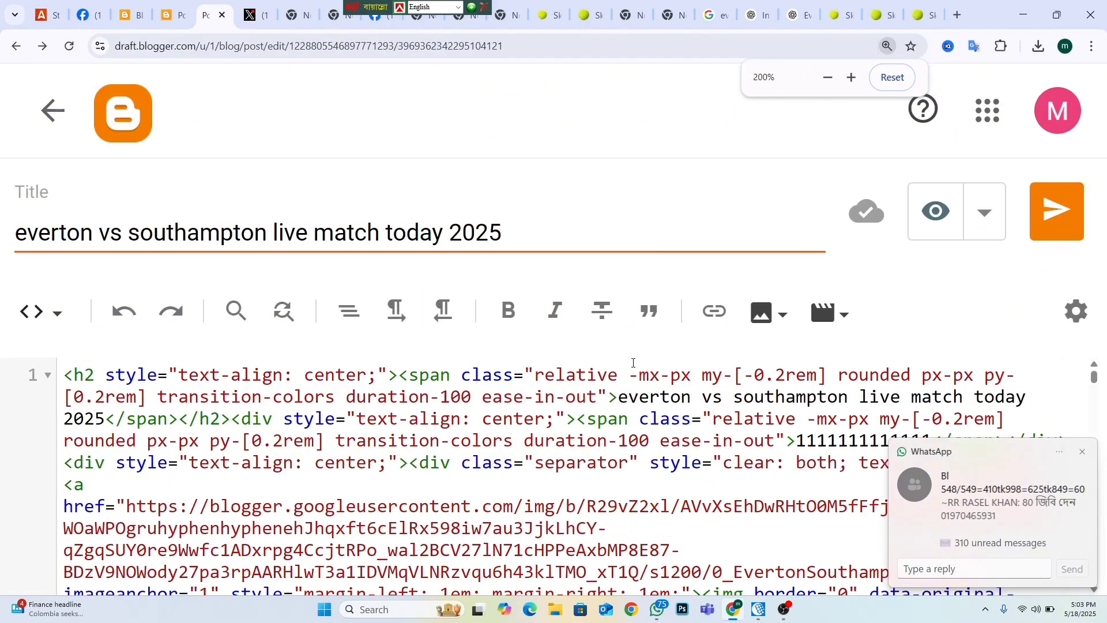
click(1081, 452)
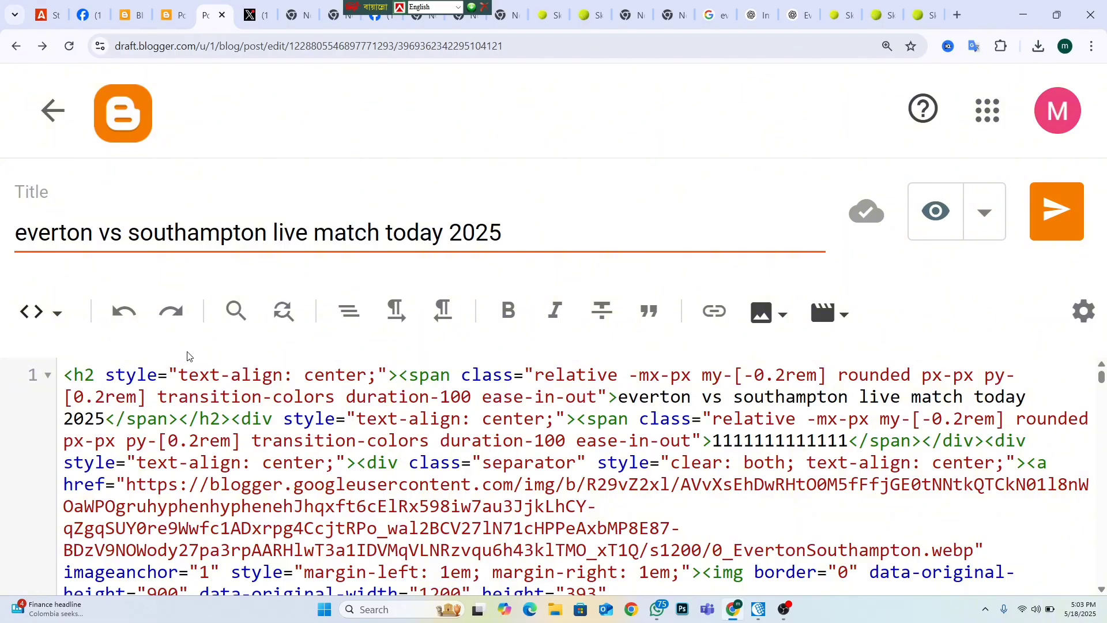
Examine the post's HTML source for the numbered placeholders between the image code and the article text
scroll(215, 370, down, 2)
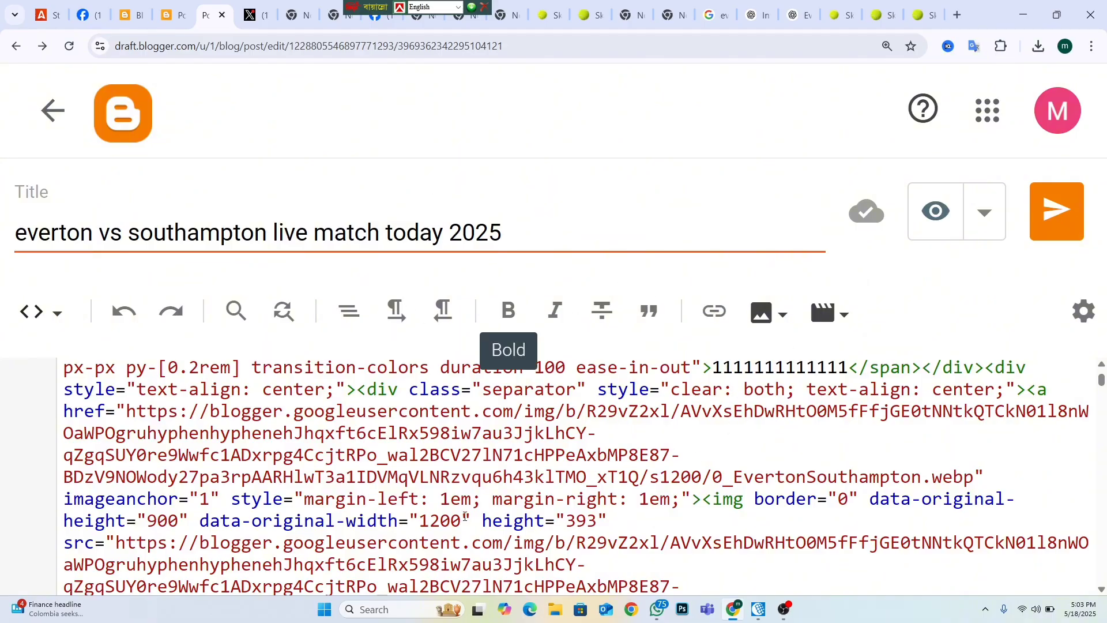
scroll(447, 491, down, 3)
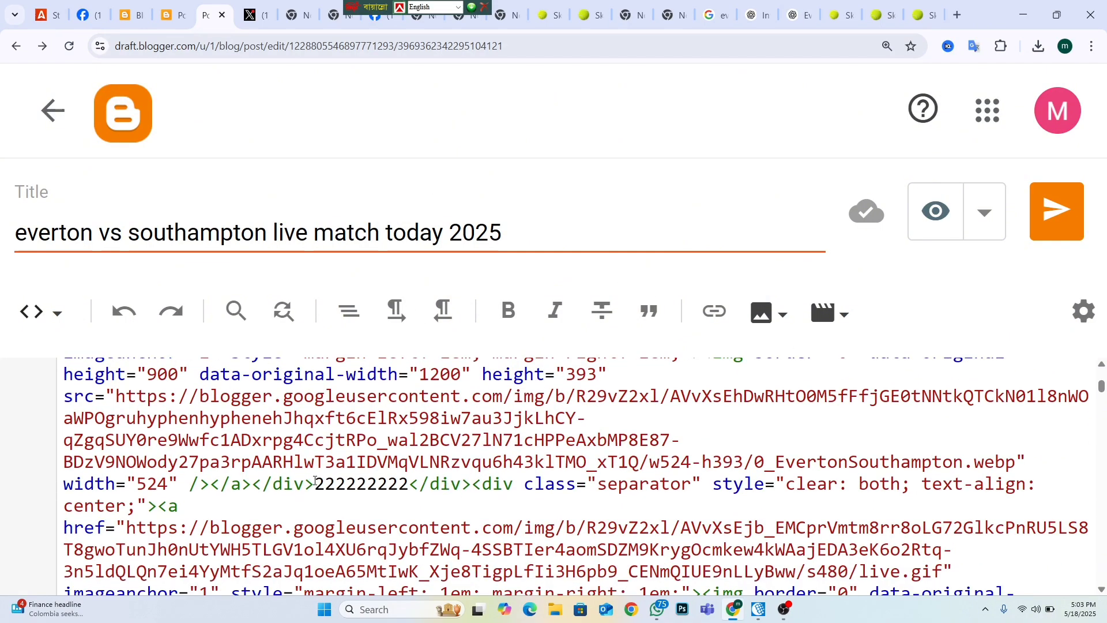
scroll(315, 483, up, 3)
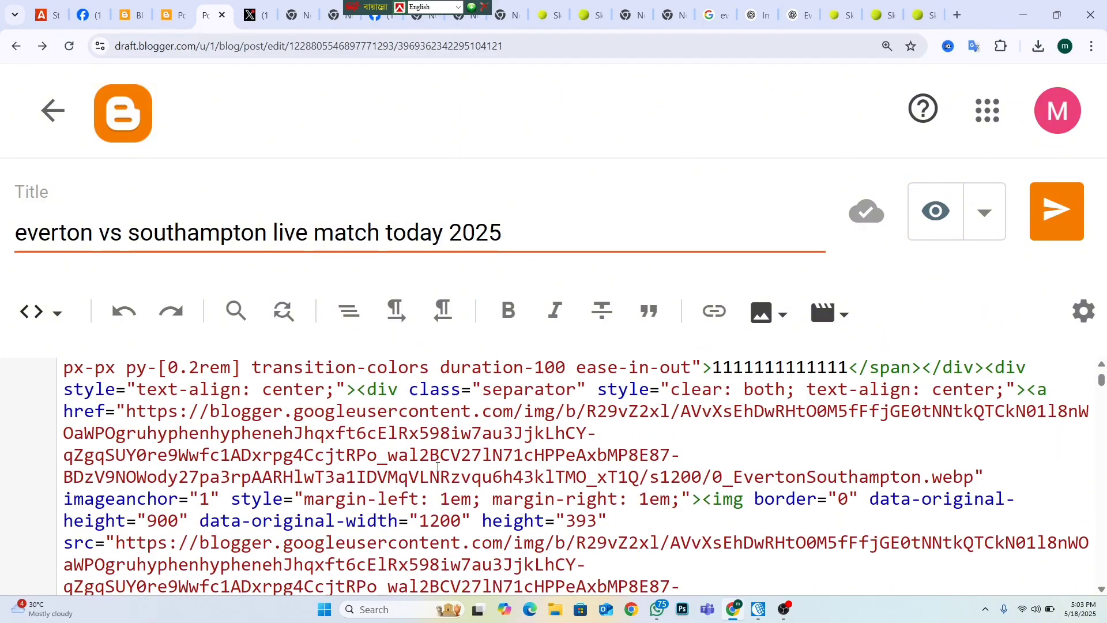
scroll(304, 498, down, 2)
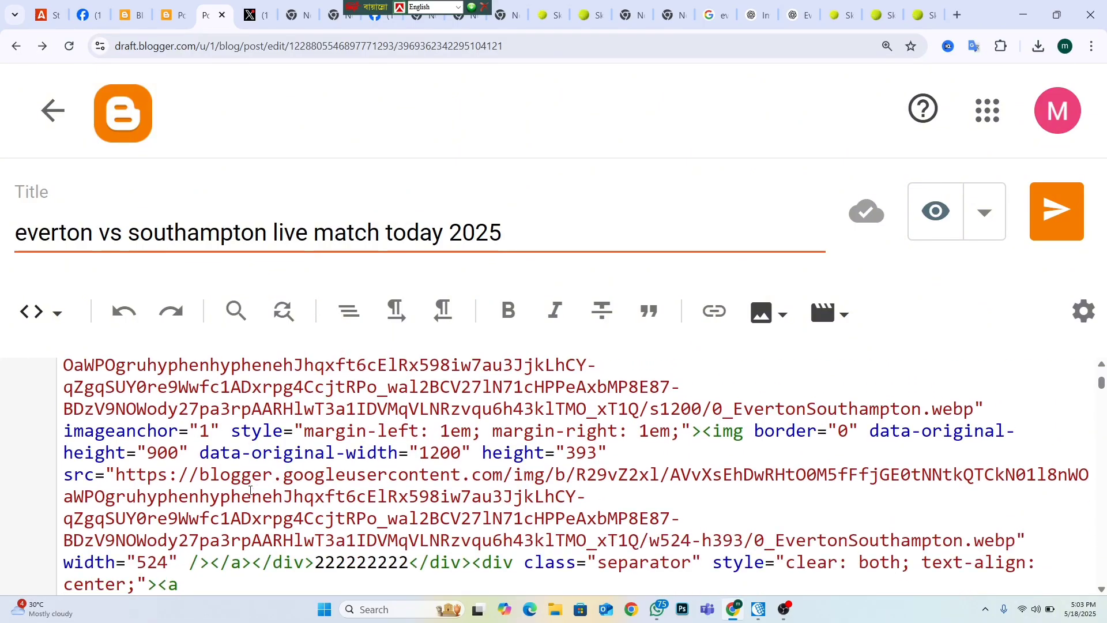
scroll(252, 488, up, 3)
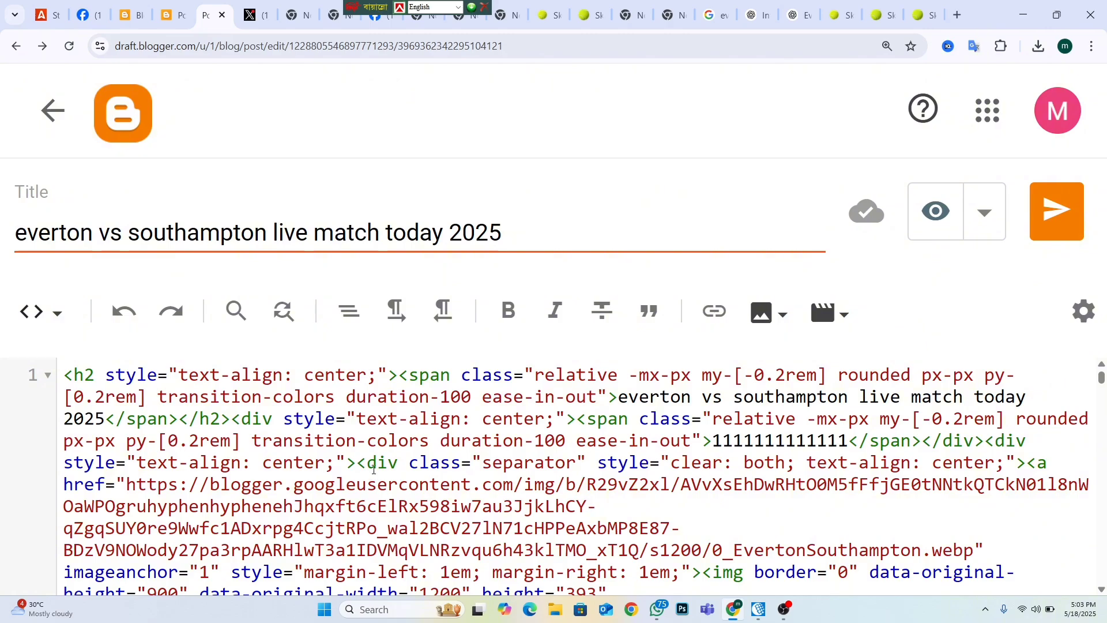
scroll(251, 495, down, 2)
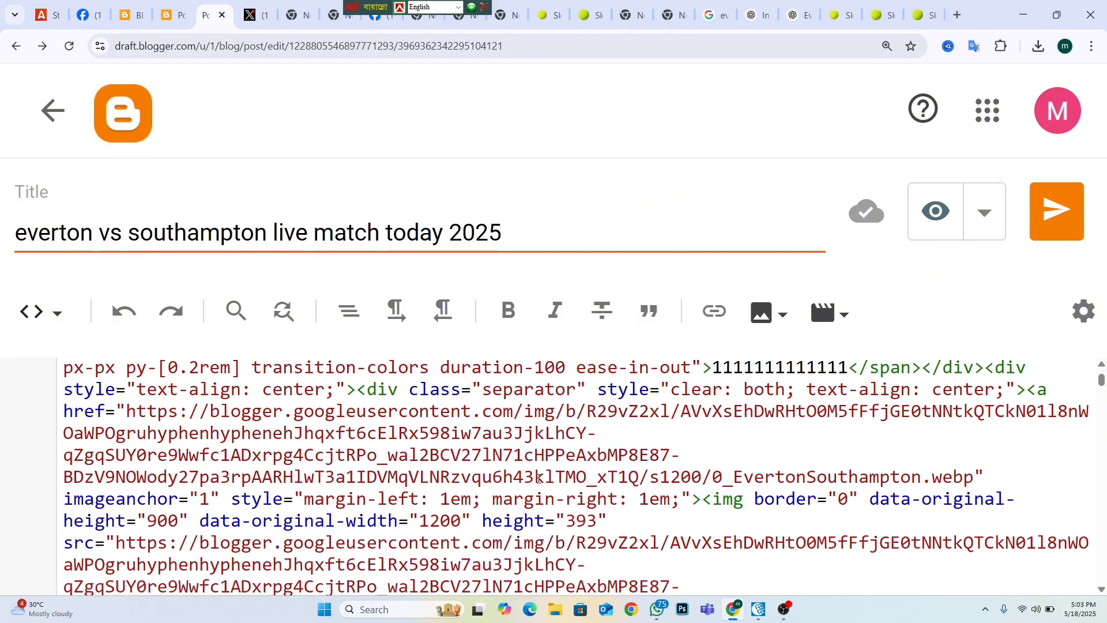
scroll(539, 478, down, 5)
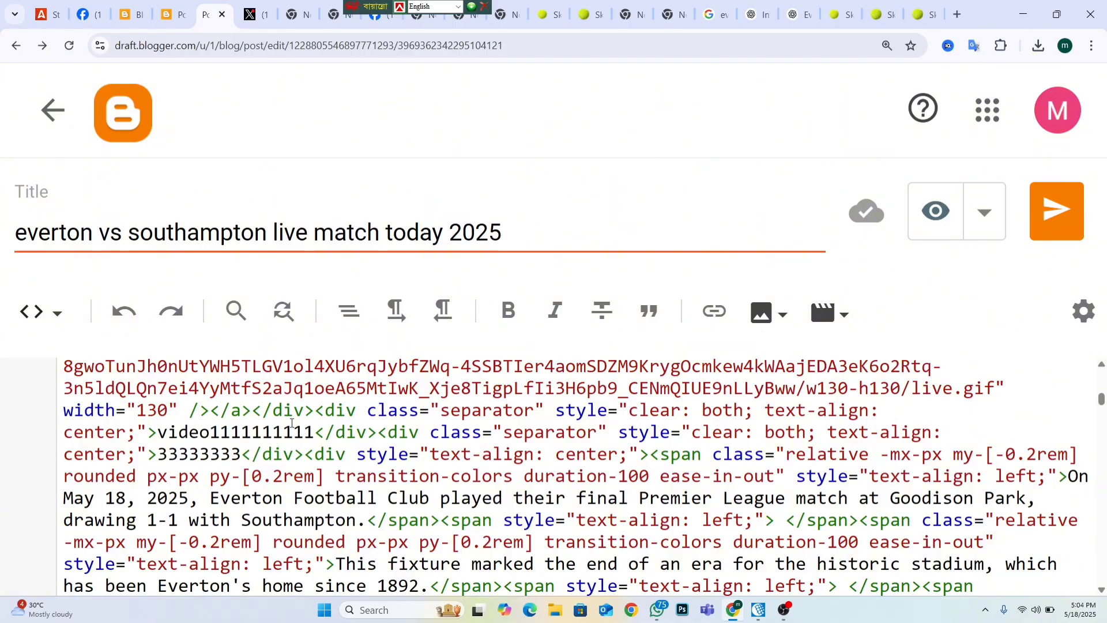
key(ctrl+f)
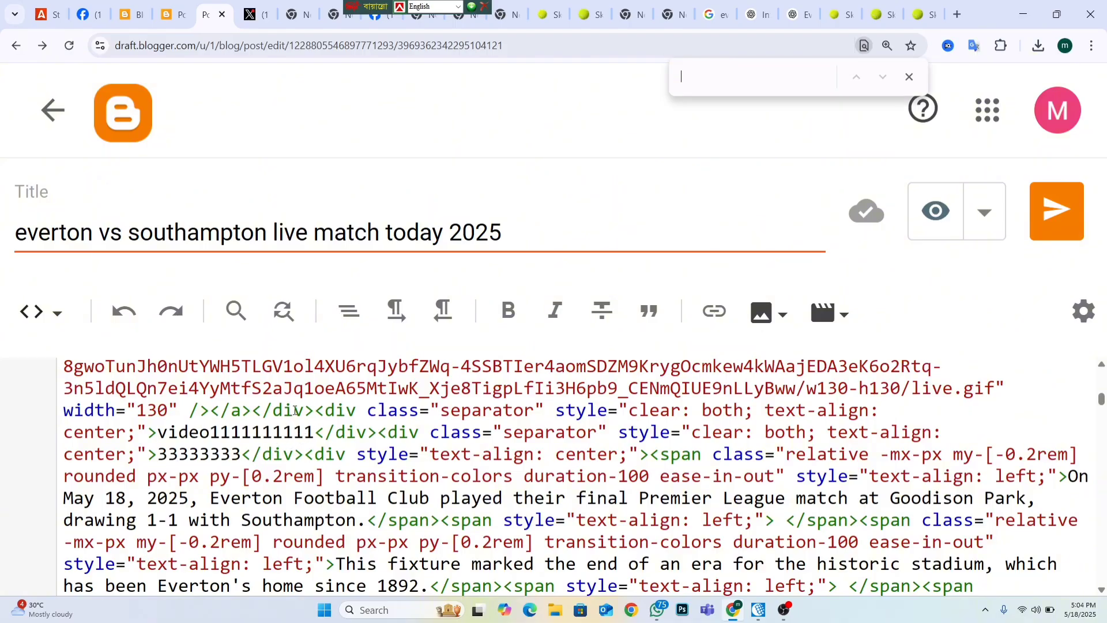
scroll(296, 410, down, 1)
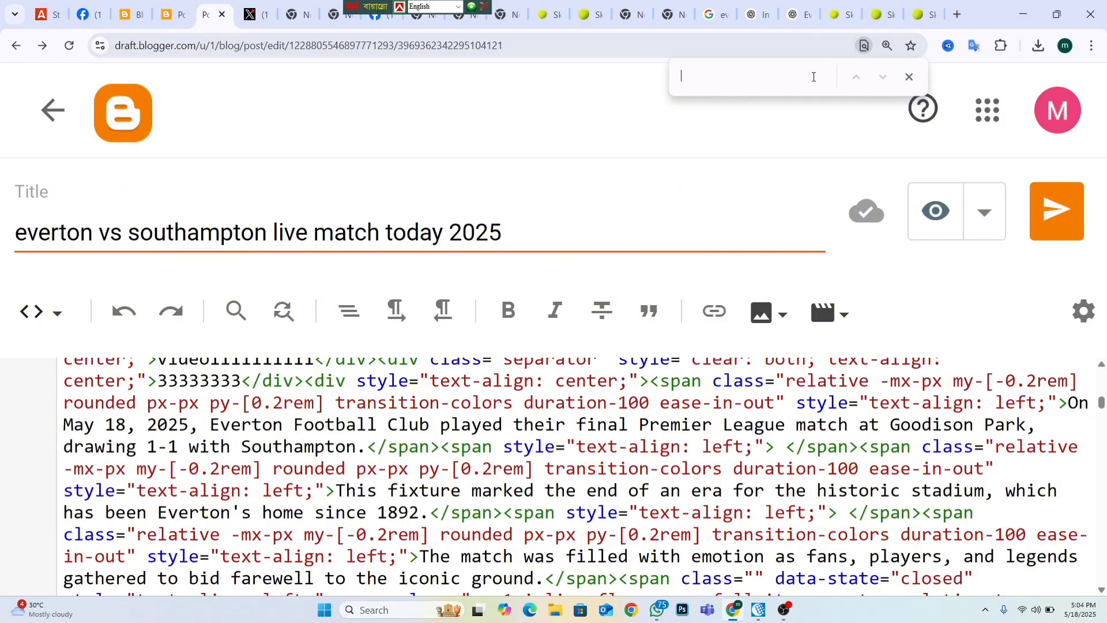
key(ctrl+plus)
key(ctrl+plus)
key(ctrl+plus)
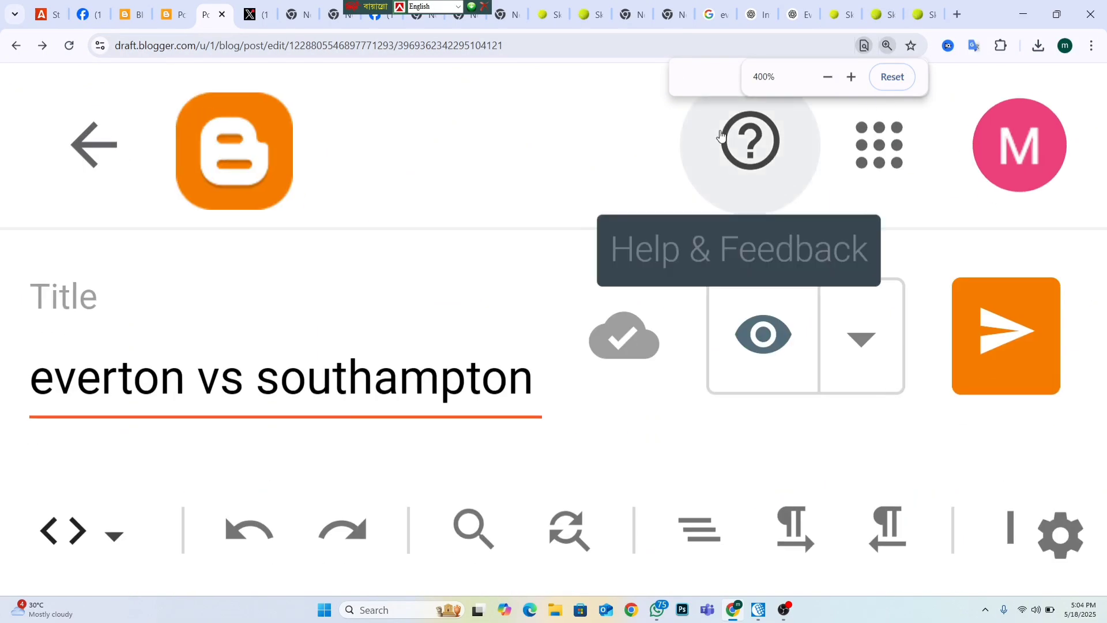
key(ctrl+minus)
key(ctrl+minus)
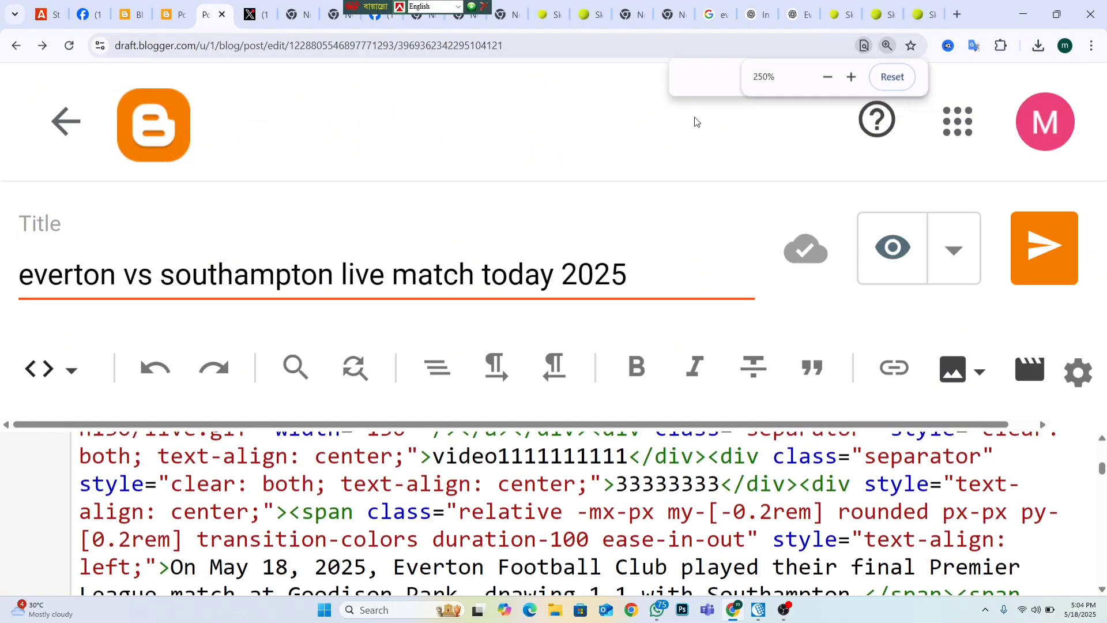
key(ctrl+minus)
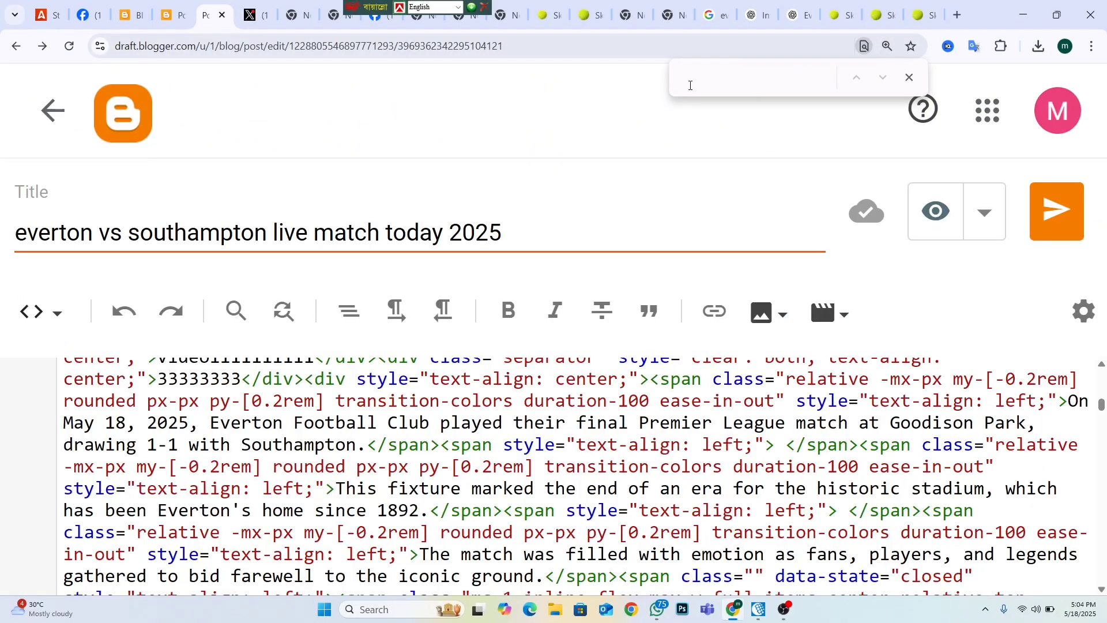
text(ideo)
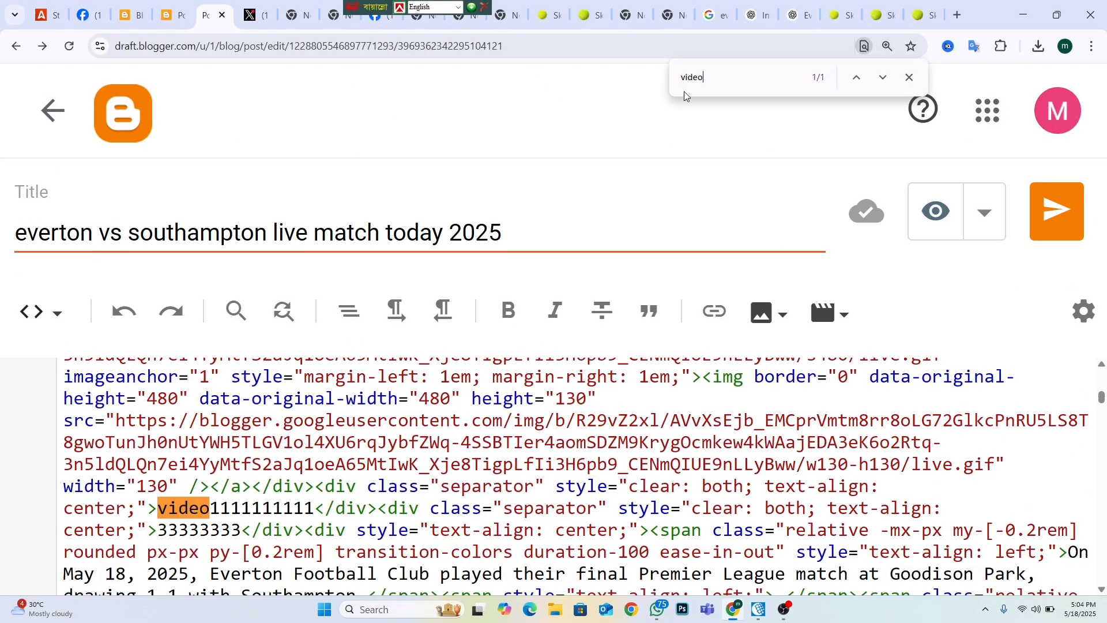
text(111)
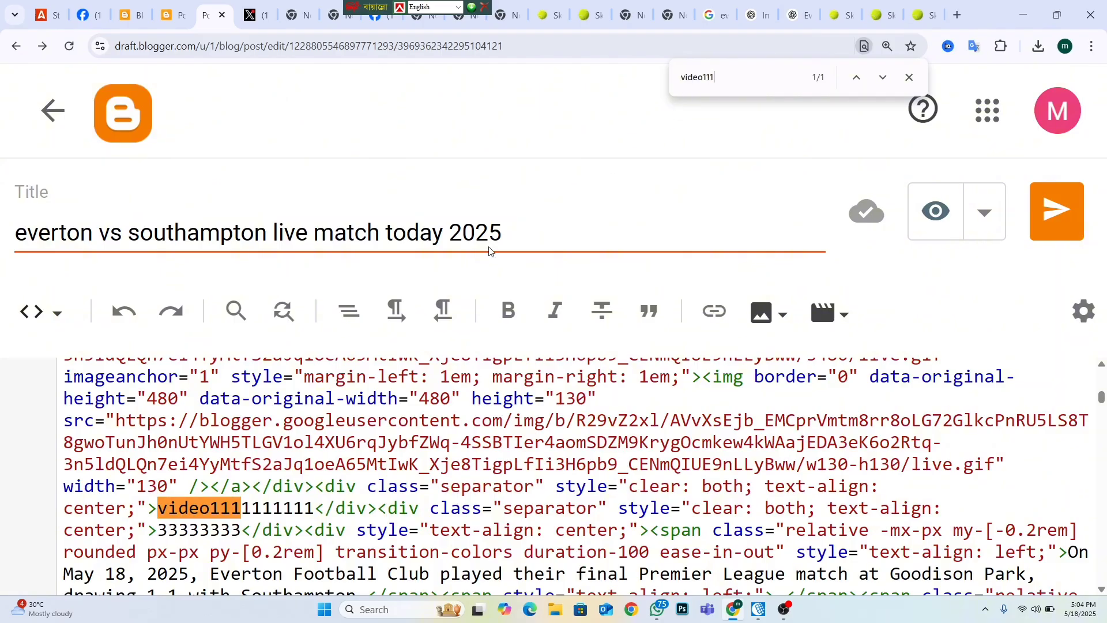
text(1111111)
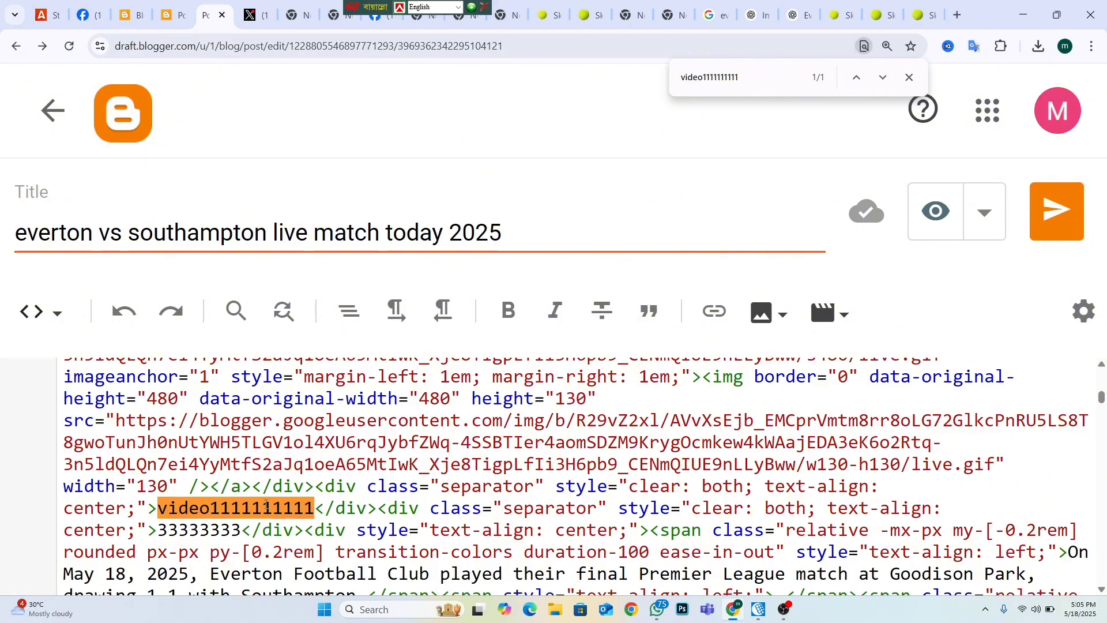
double_click(156, 508)
click(166, 510)
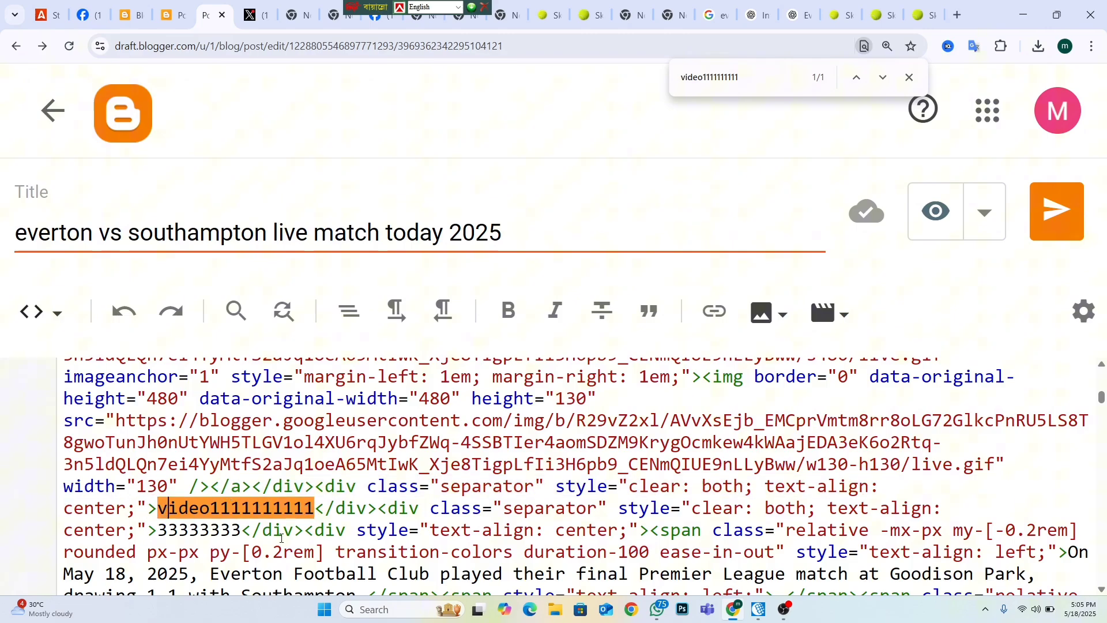
click(314, 508)
key(BackSpace)
key(BackSpace)
key(BackSpace)
key(BackSpace)
key(BackSpace)
key(BackSpace)
key(BackSpace)
key(BackSpace)
key(BackSpace)
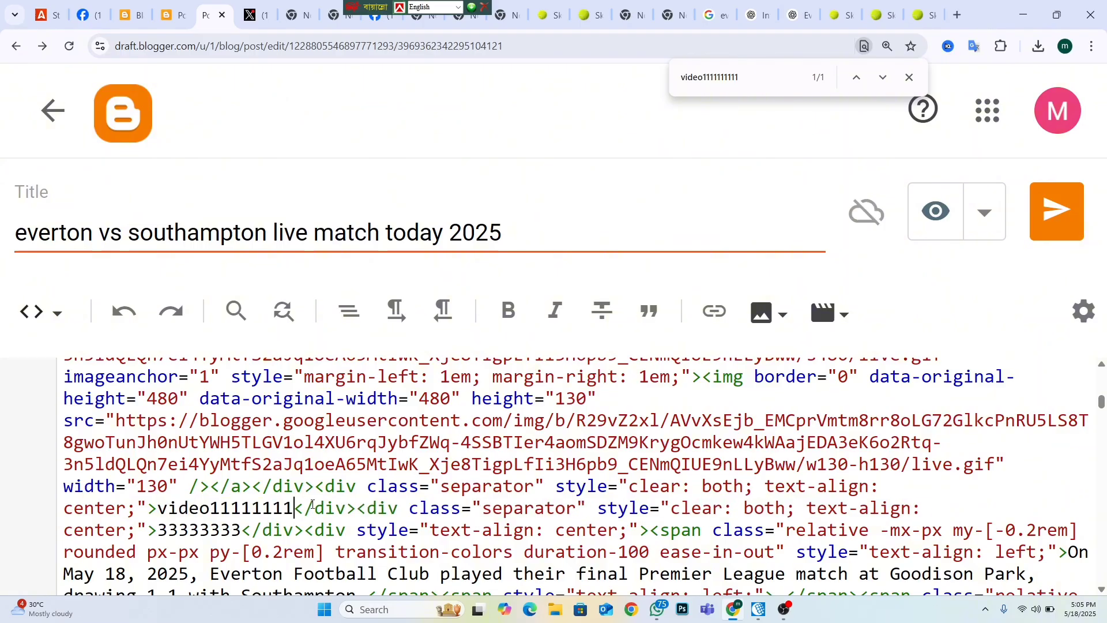
key(BackSpace)
key(BackSpace)
key(BackSpace)
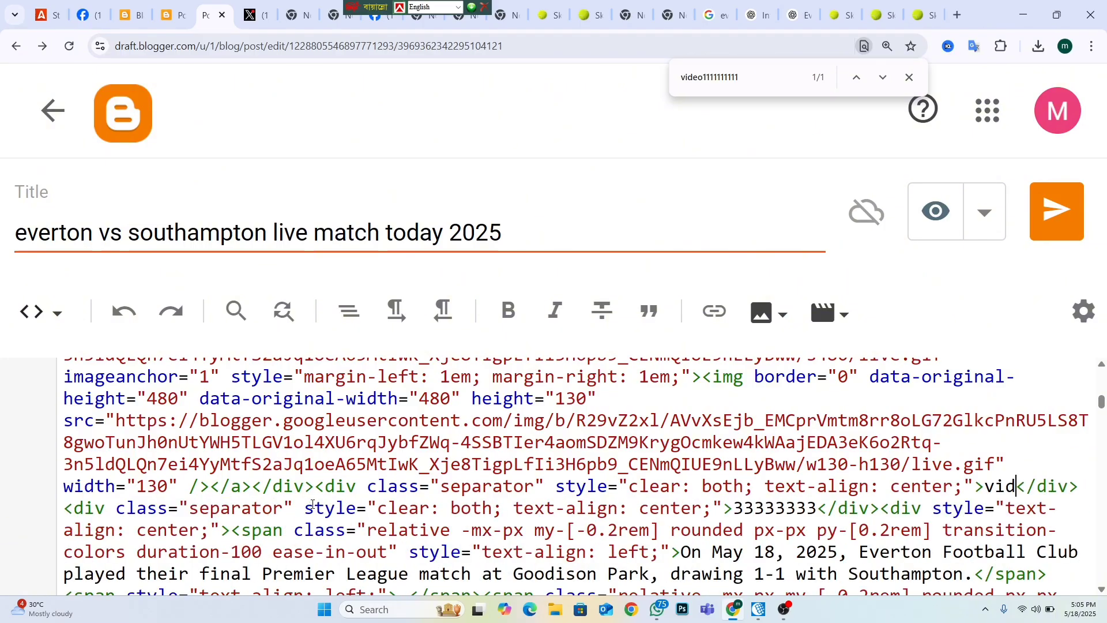
key(BackSpace)
key(BackSpace)
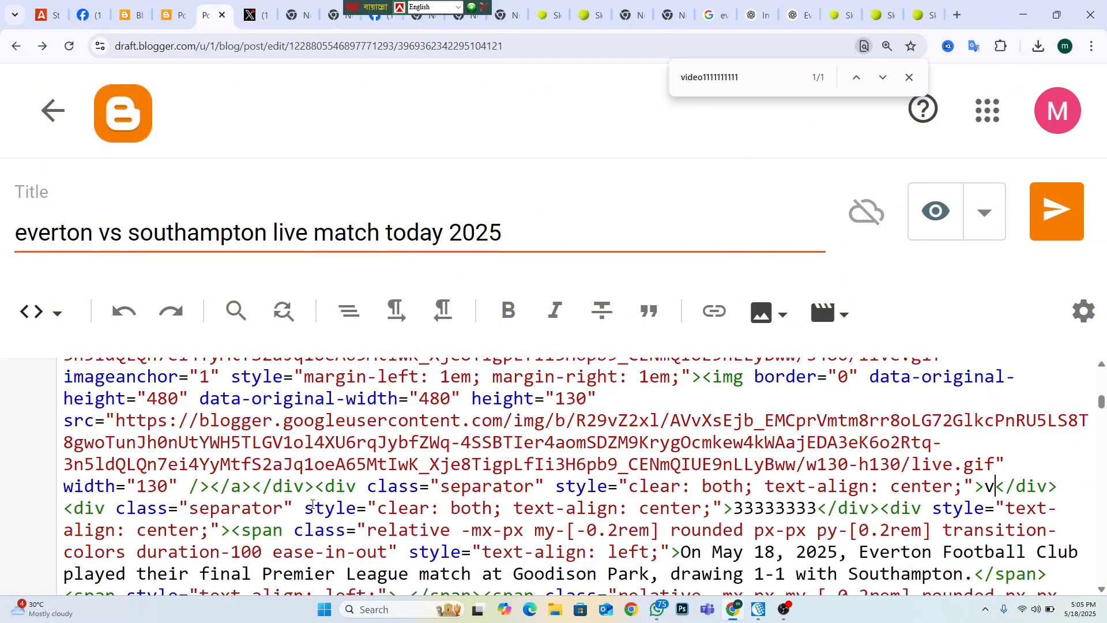
key(BackSpace)
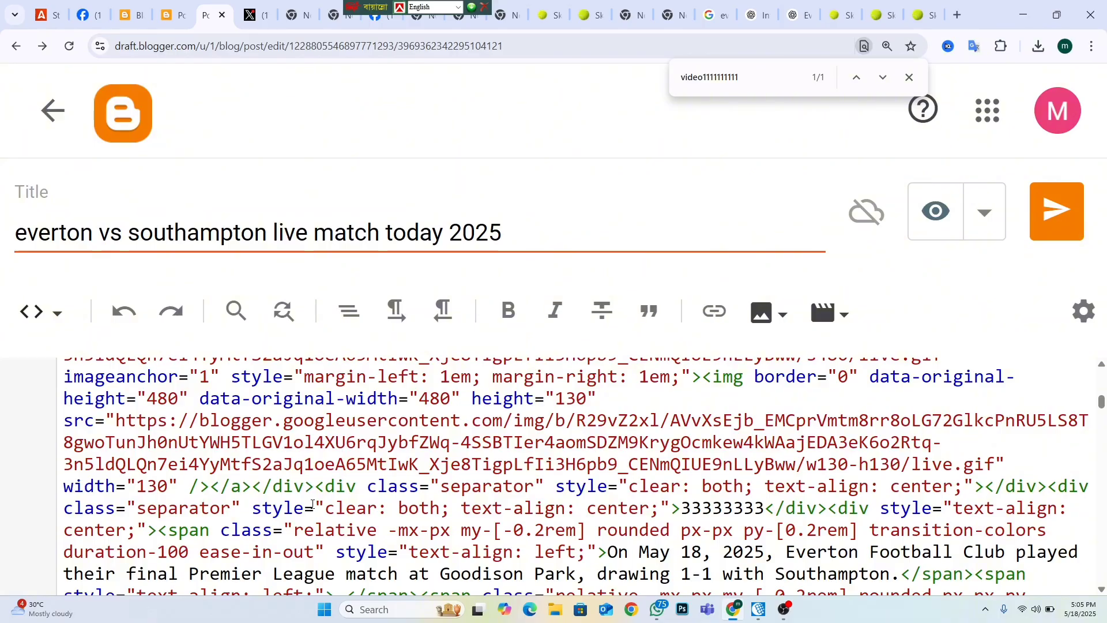
text(<iframe frameborder="0" marginheight="0" marginwidth="0" height="520" src="https://soplay.pro/embed2.php?id=skyfb" name="iframe_a" scrolling="no" width="640">Your Browser Do not Support Iframe</iframe>)
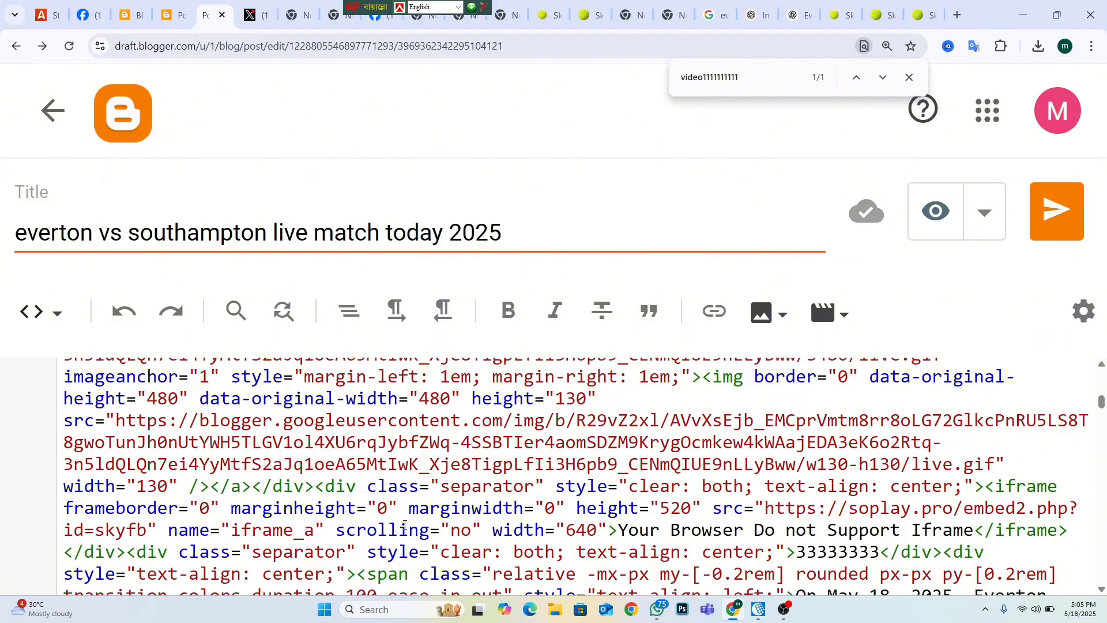
scroll(554, 525, up, 1)
scroll(555, 525, up, 5)
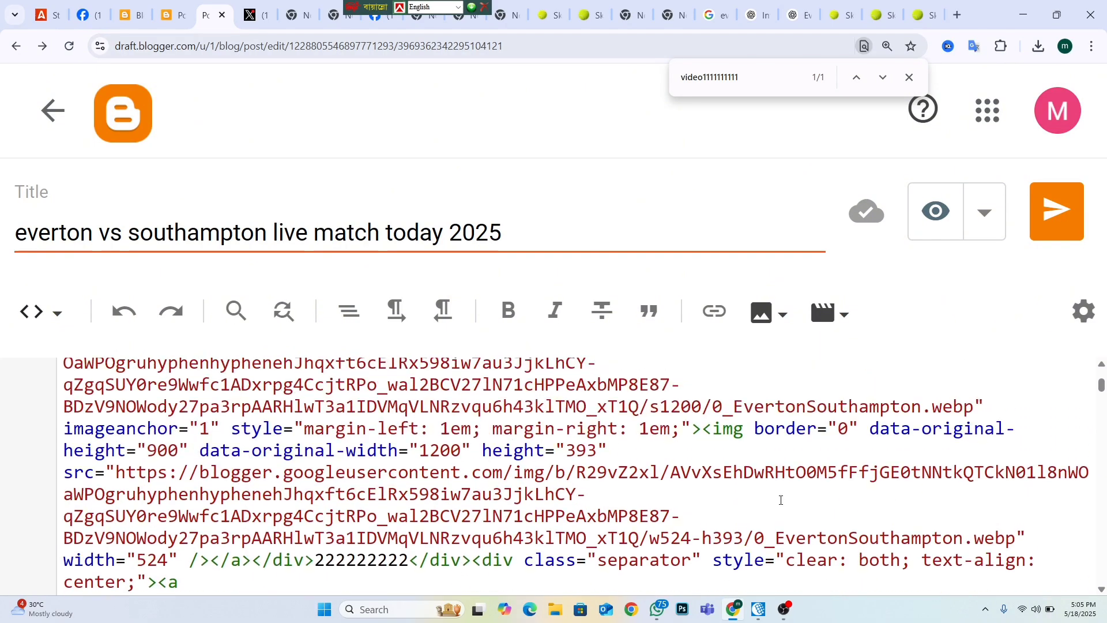
scroll(781, 500, up, 3)
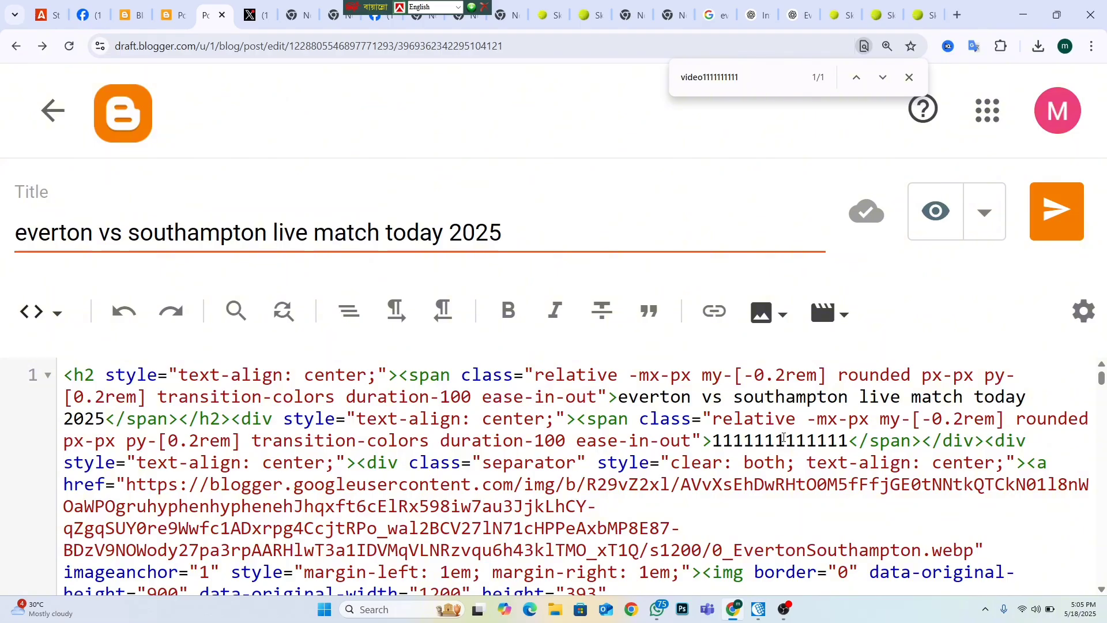
drag(741, 78, 666, 87)
text(1111)
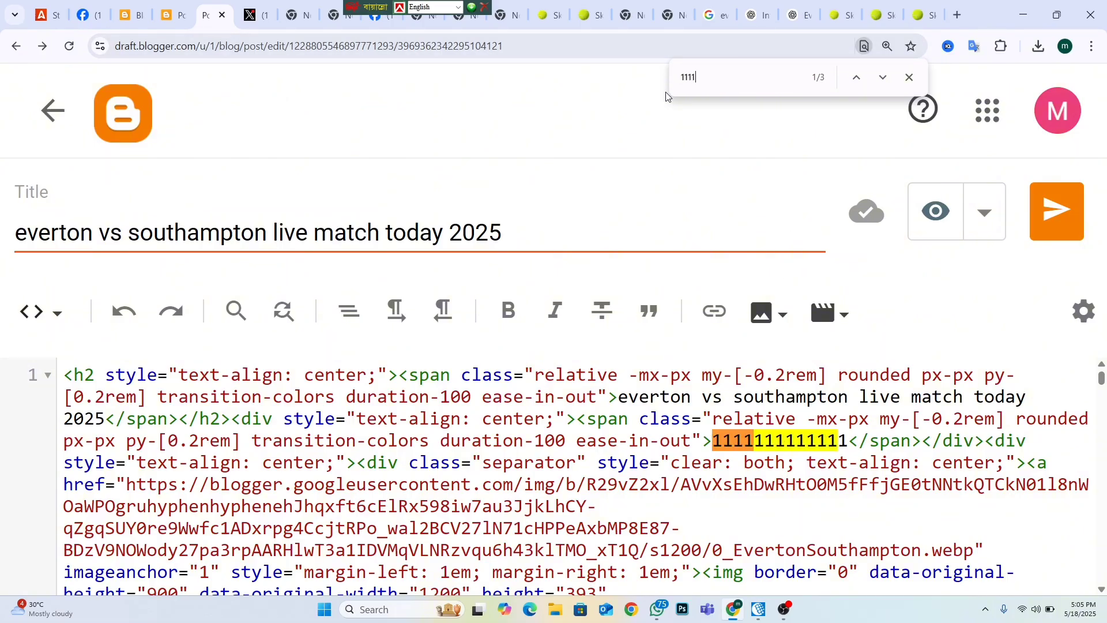
text(11111111)
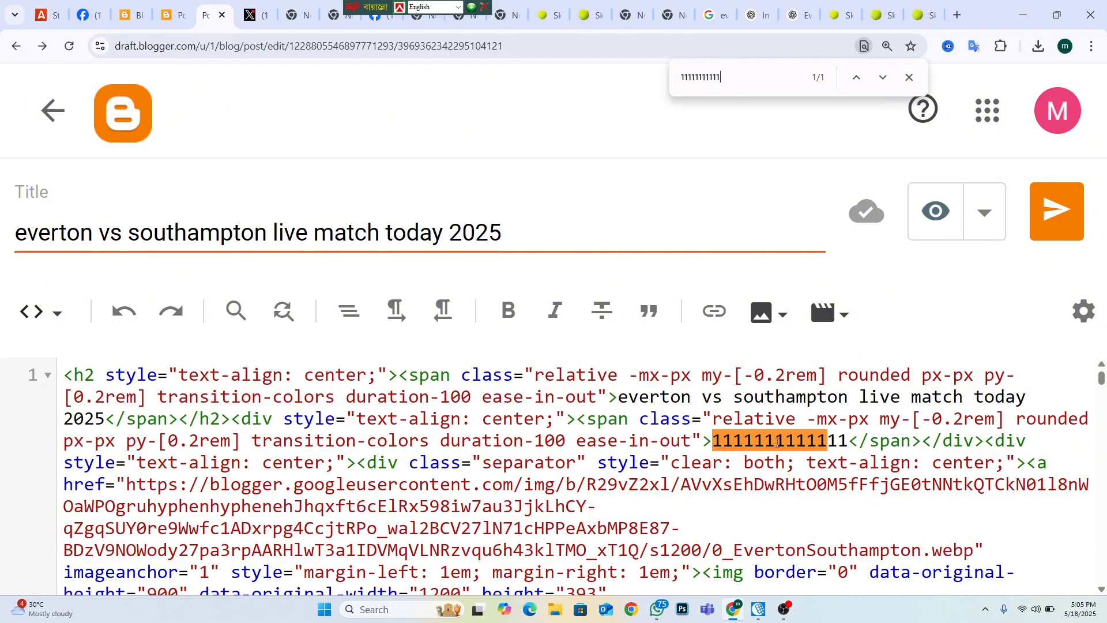
text(1)
click(851, 441)
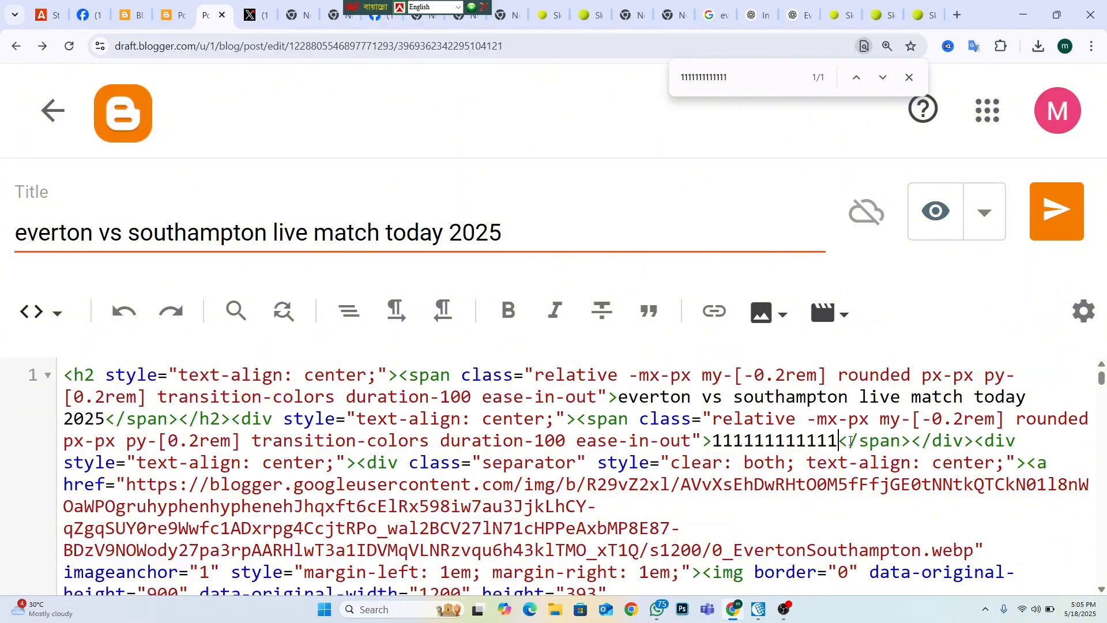
key(BackSpace)
key(BackSpace)
key(BackSpace)
key(BackSpace)
key(BackSpace)
key(BackSpace)
key(BackSpace)
key(BackSpace)
key(BackSpace)
key(BackSpace)
key(BackSpace)
key(BackSpace)
key(BackSpace)
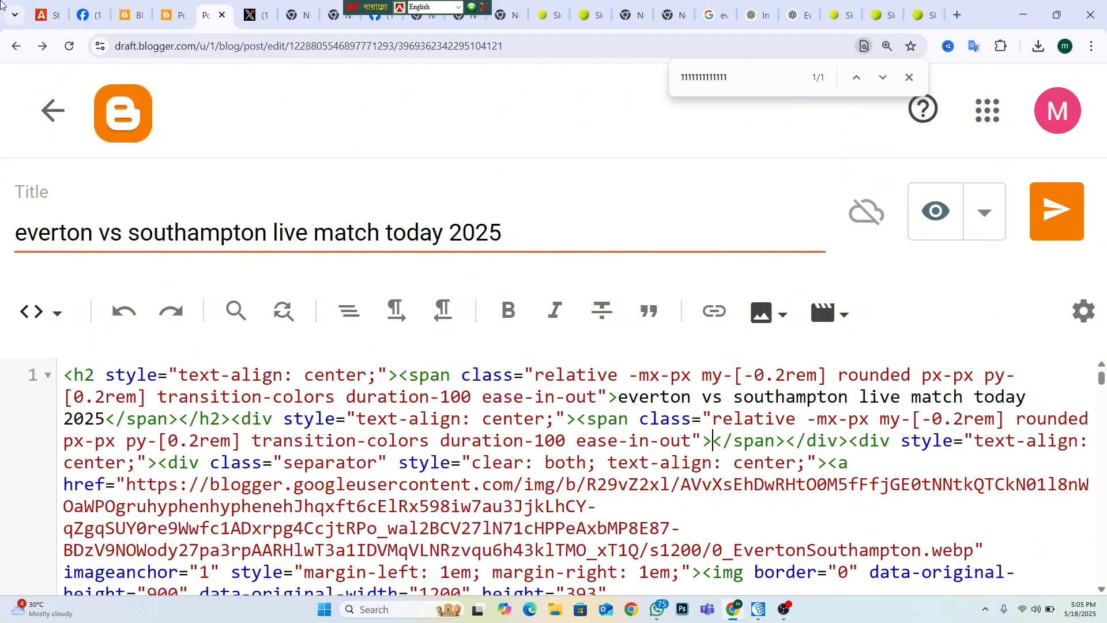
Switch to Adsterra, open the websites list, expand mona350.blogspot.com and copy its Banner 300x250 ad code
click(41, 15)
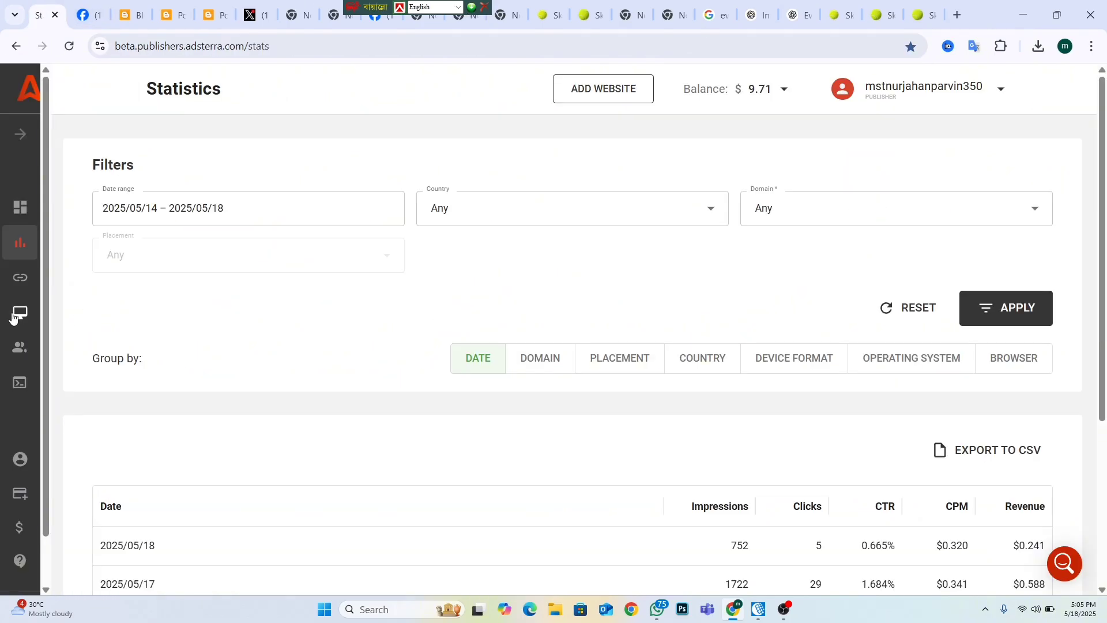
click(20, 313)
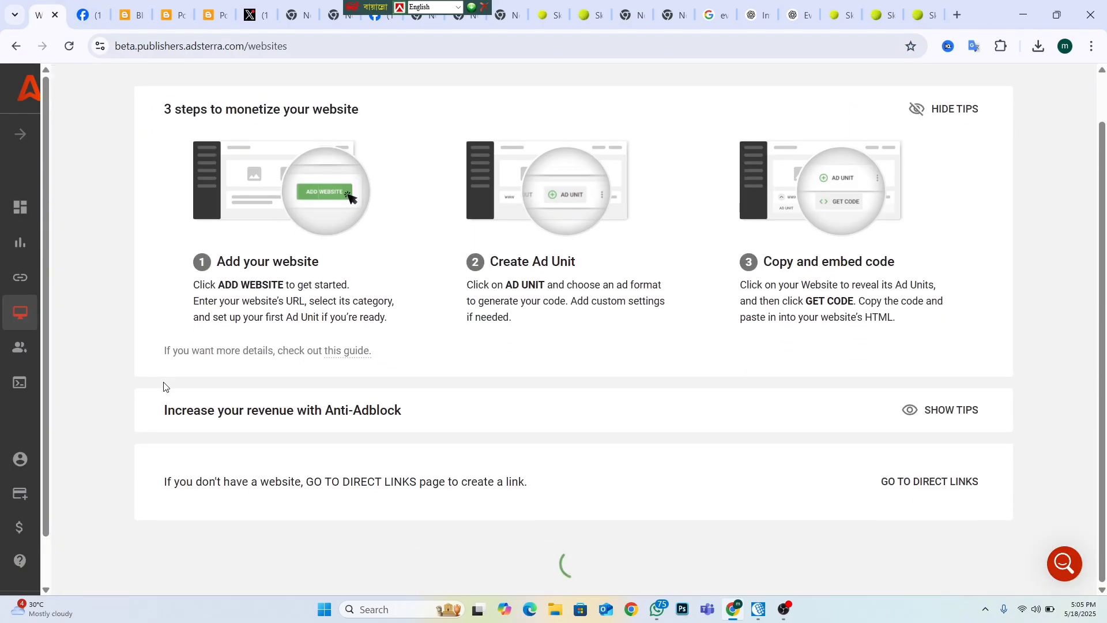
scroll(616, 493, down, 1)
scroll(616, 493, down, 2)
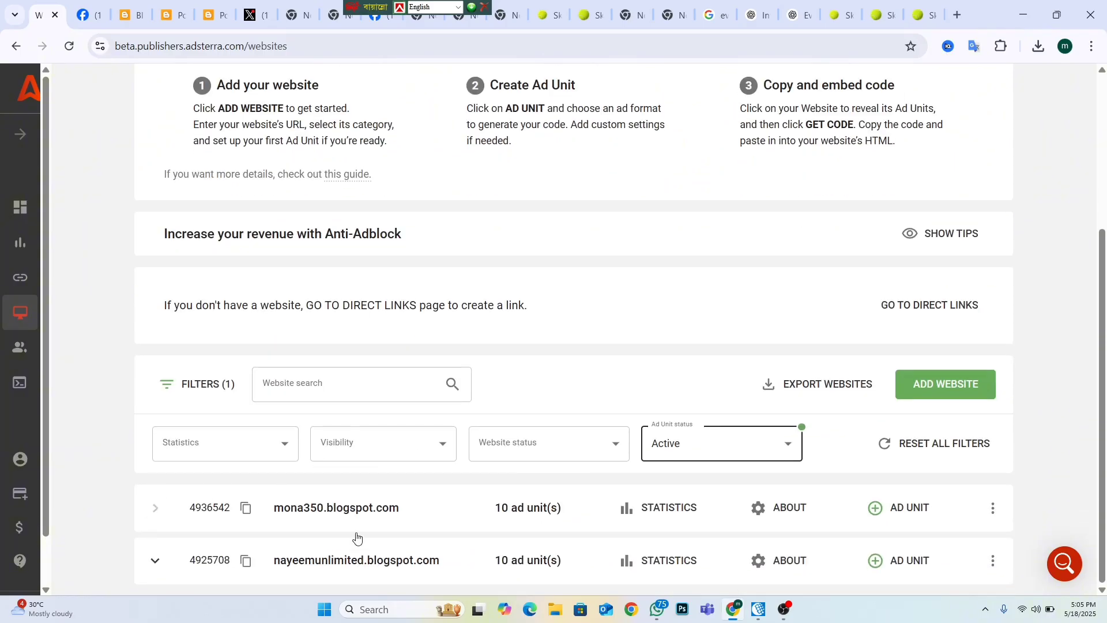
click(292, 525)
scroll(676, 574, down, 1)
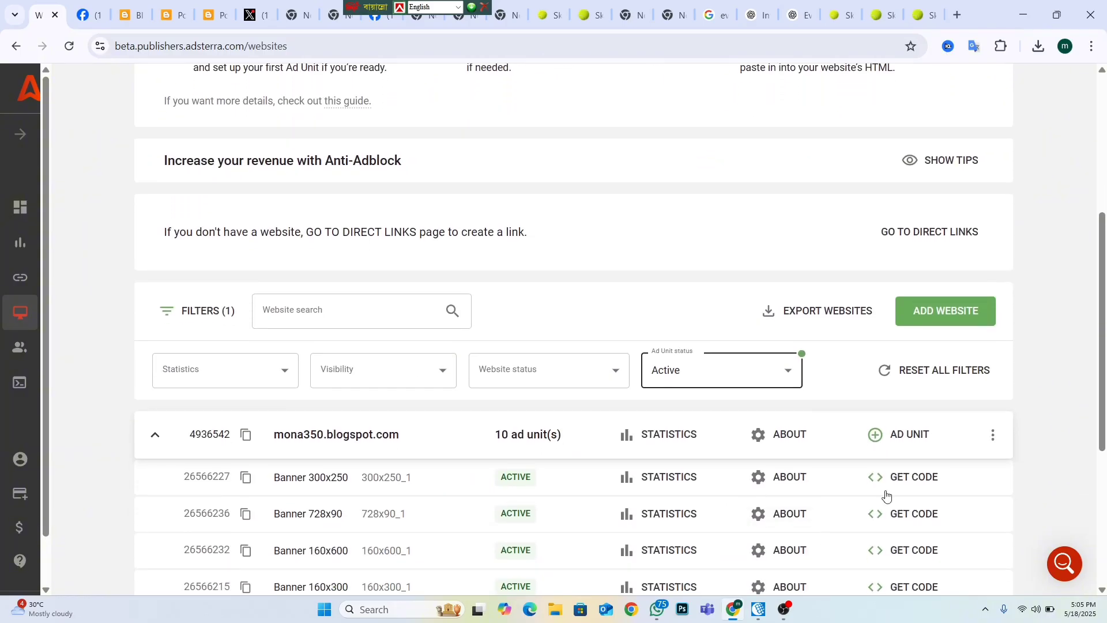
click(902, 477)
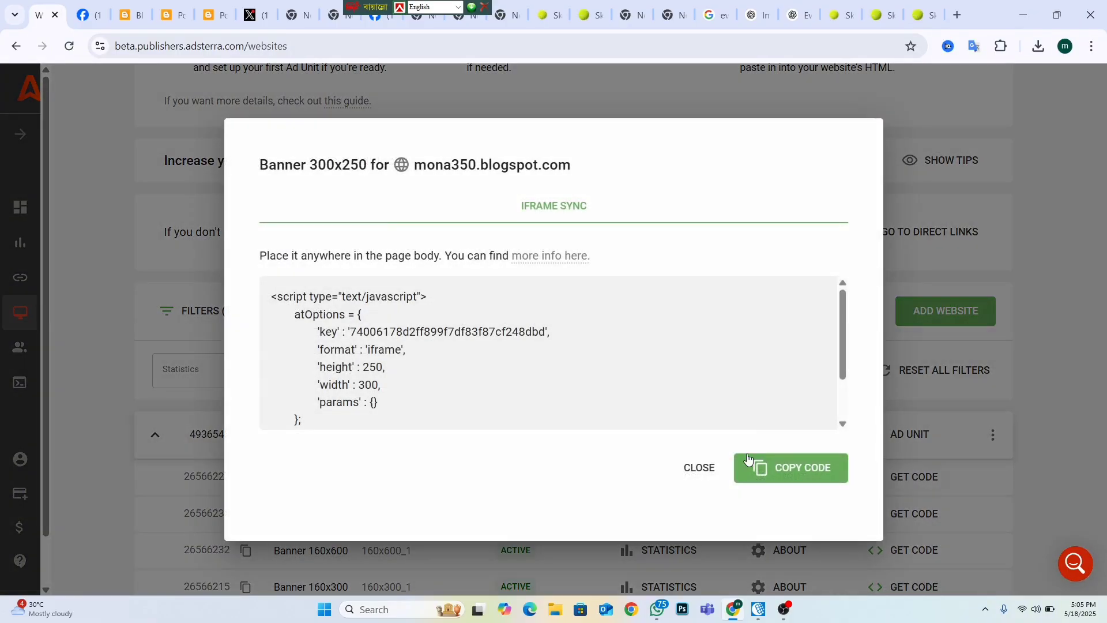
click(751, 468)
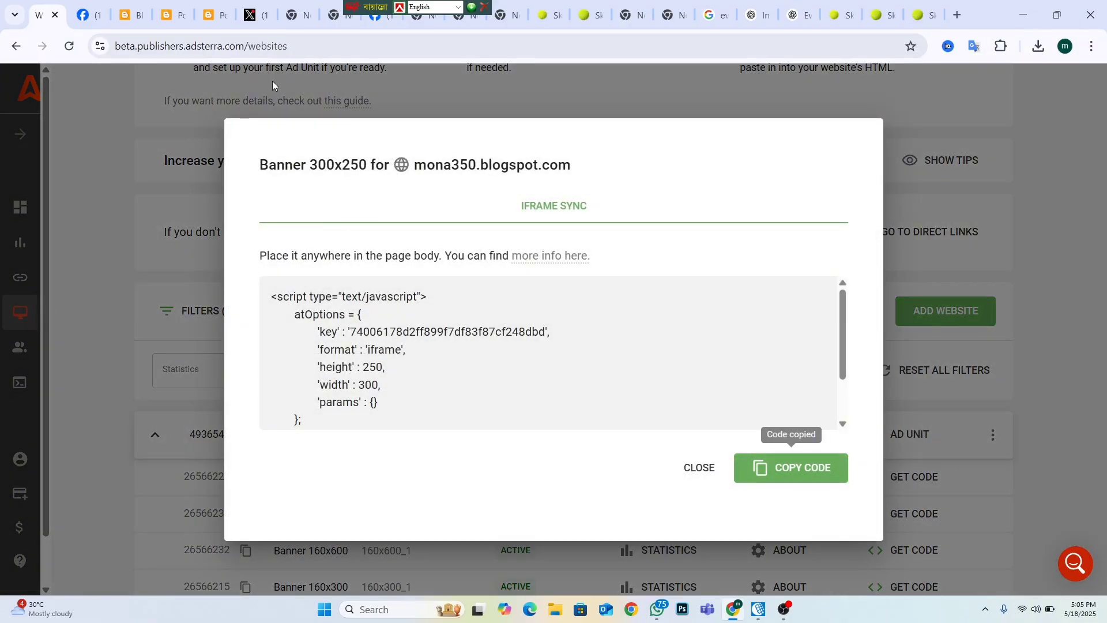
Return to the Blogger post and paste the 300x250 banner code into the empty span below the heading in the HTML source
click(211, 15)
scroll(800, 421, down, 1)
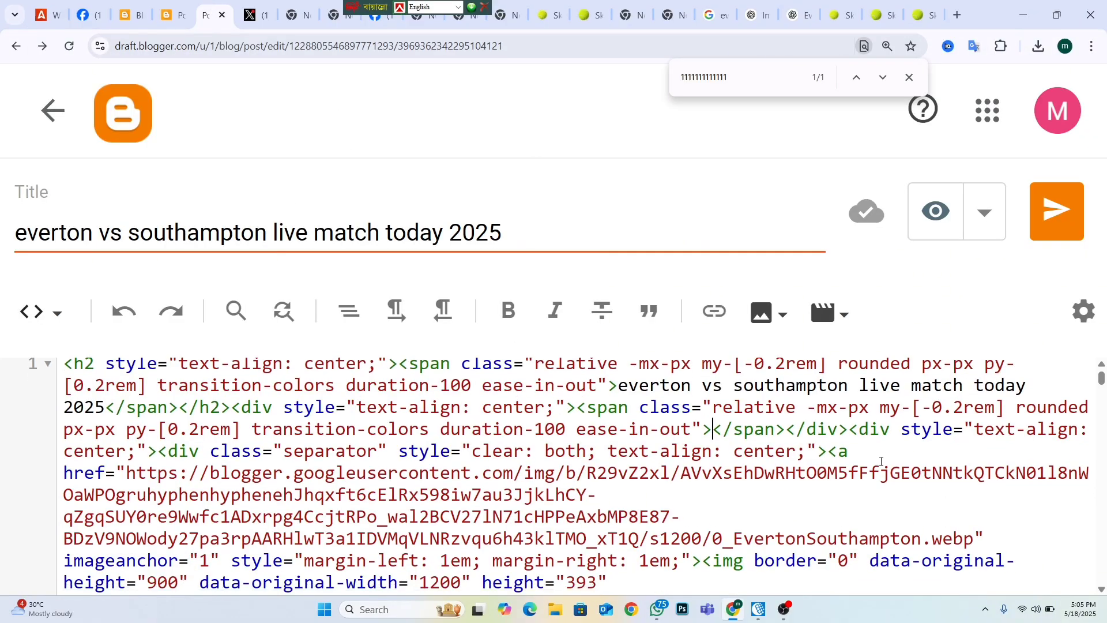
key(ctrl+v)
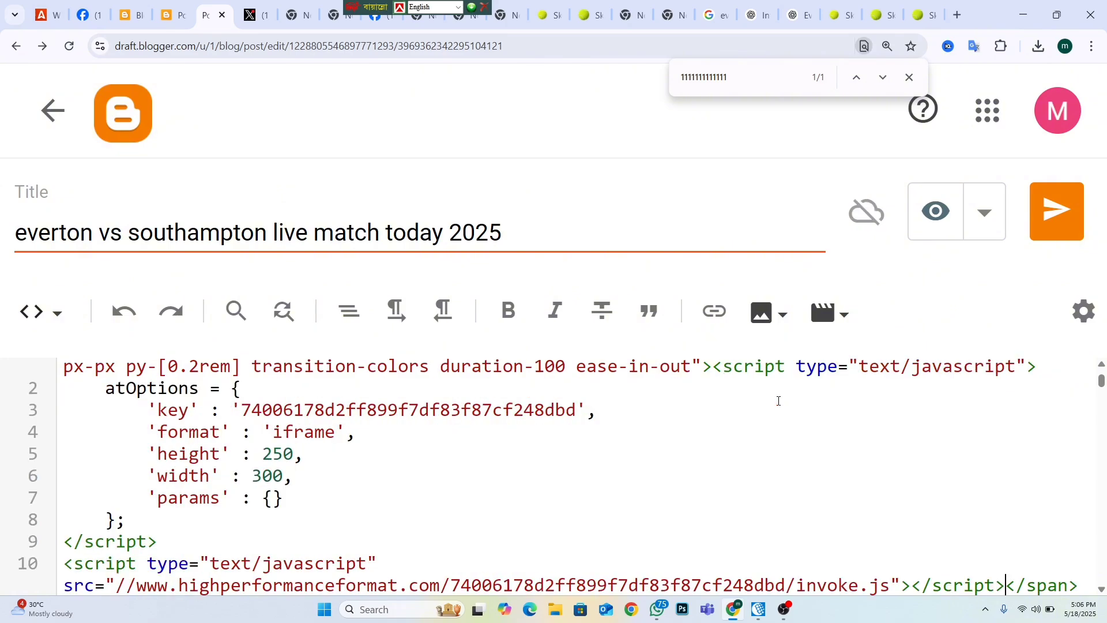
scroll(286, 487, up, 1)
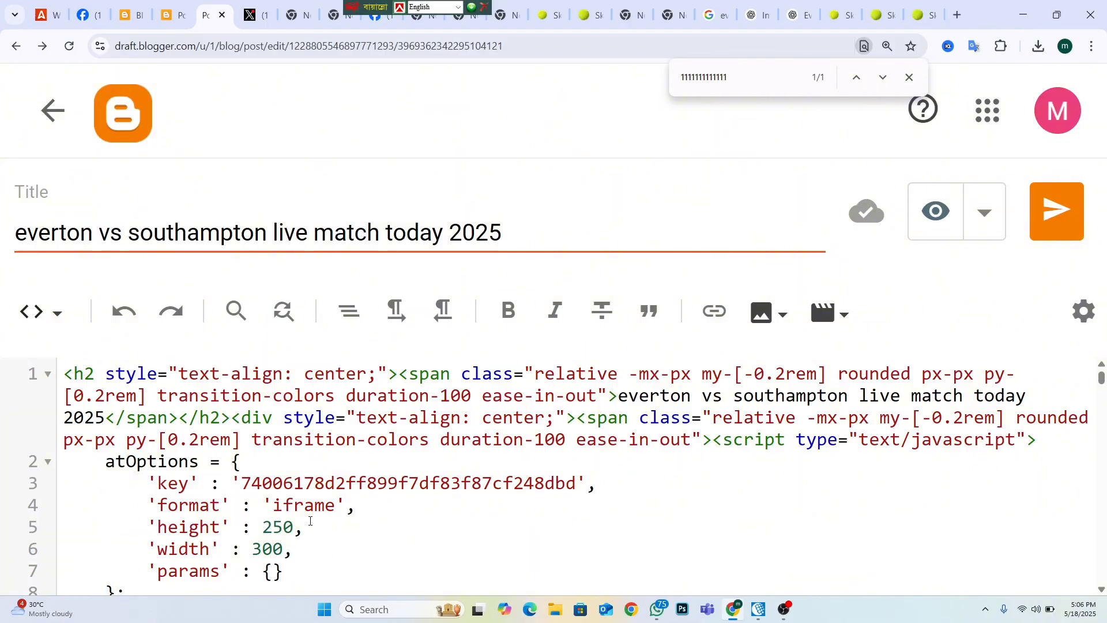
Switch to Adsterra, close the 300x250 code and copy the Banner 728x90 ad code for mona350.blogspot.com
scroll(502, 448, down, 4)
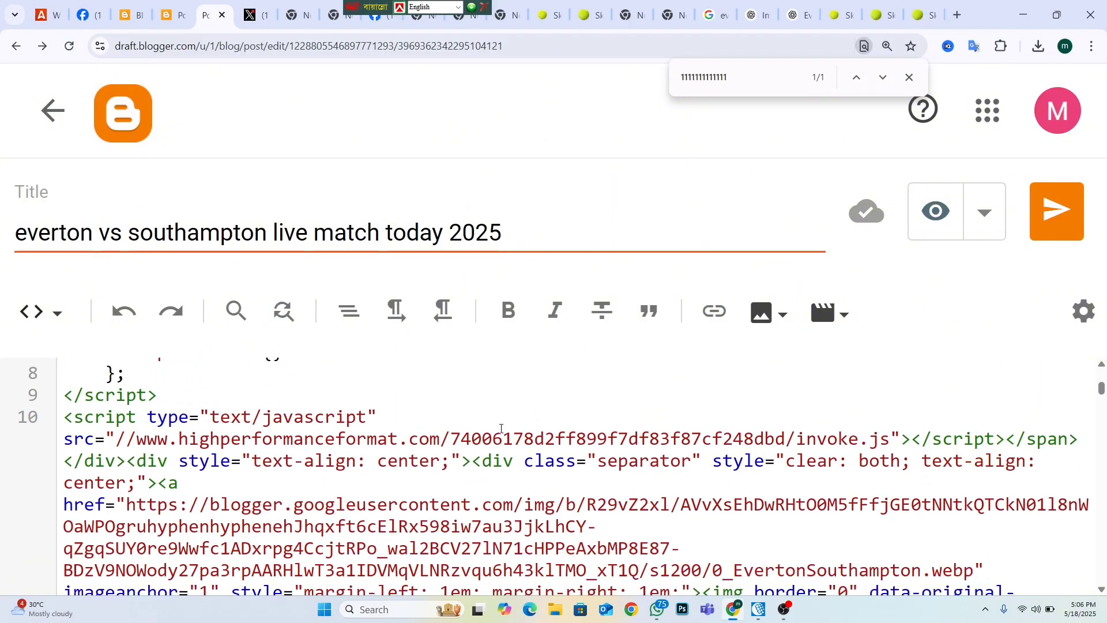
click(39, 17)
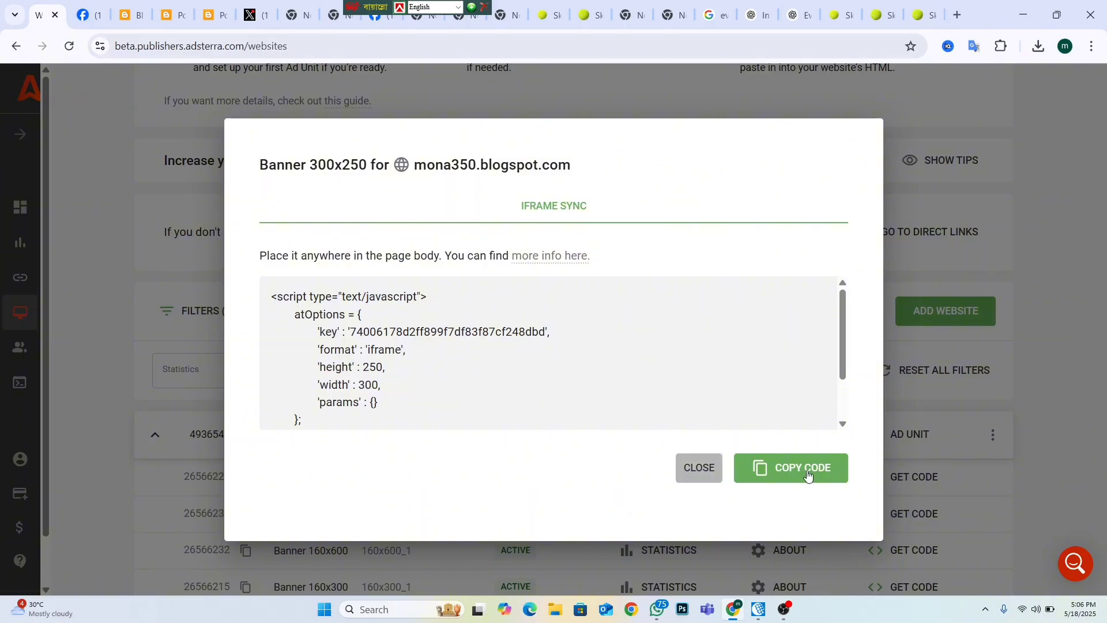
click(699, 466)
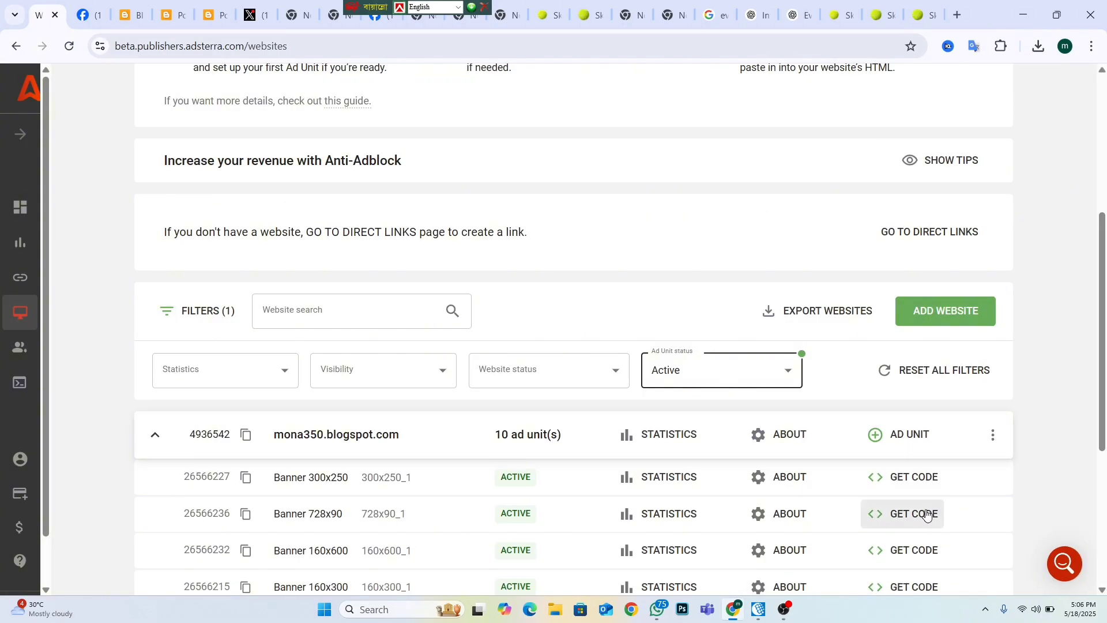
click(906, 513)
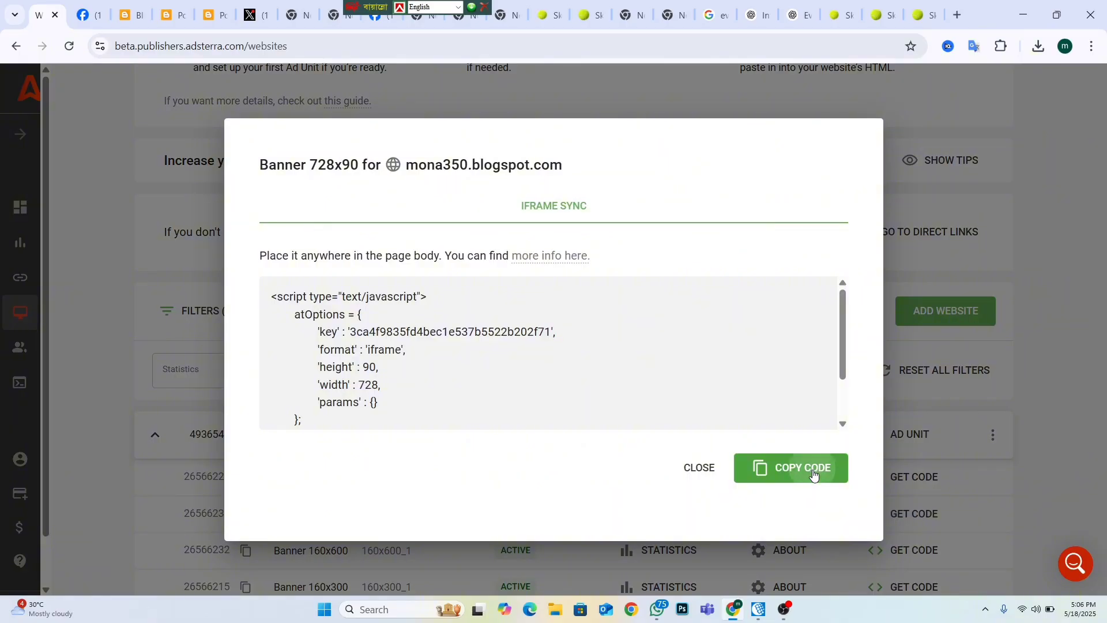
click(814, 472)
Return to the Blogger post and replace the "222222222" placeholder after the EvertonSouthampton image with the copied 728x90 banner code
click(209, 15)
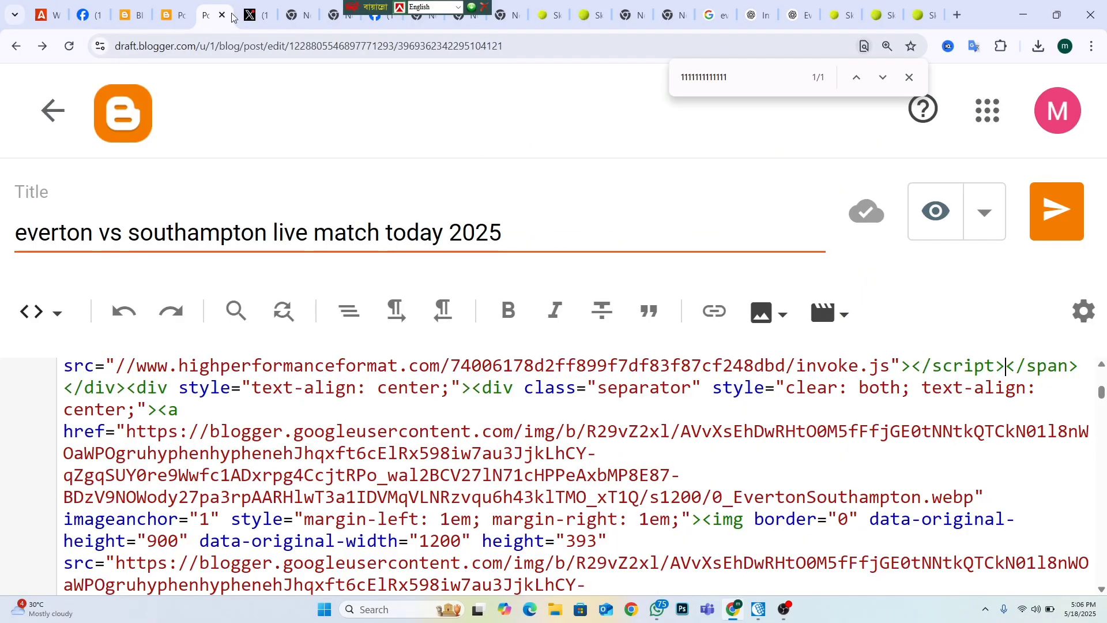
scroll(533, 354, down, 2)
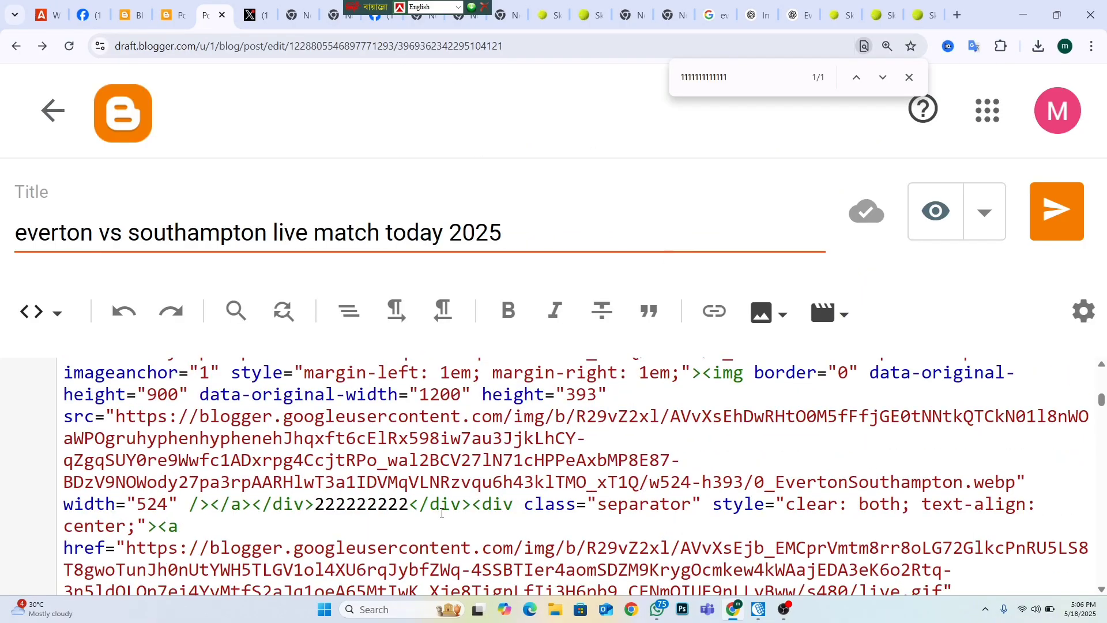
click(410, 505)
drag(410, 505, 316, 507)
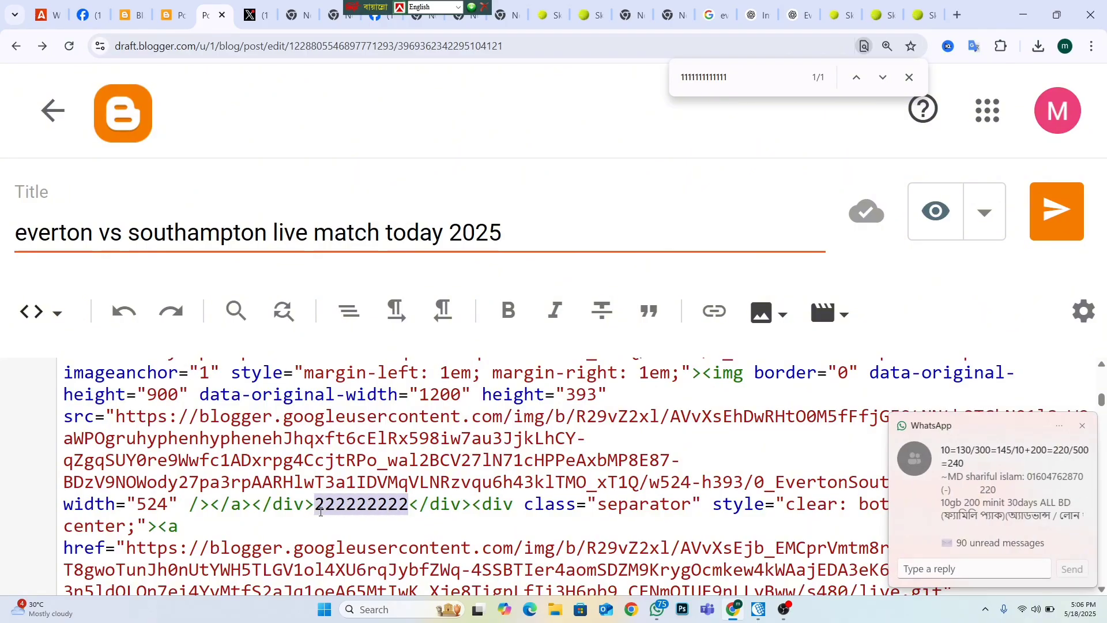
click(326, 516)
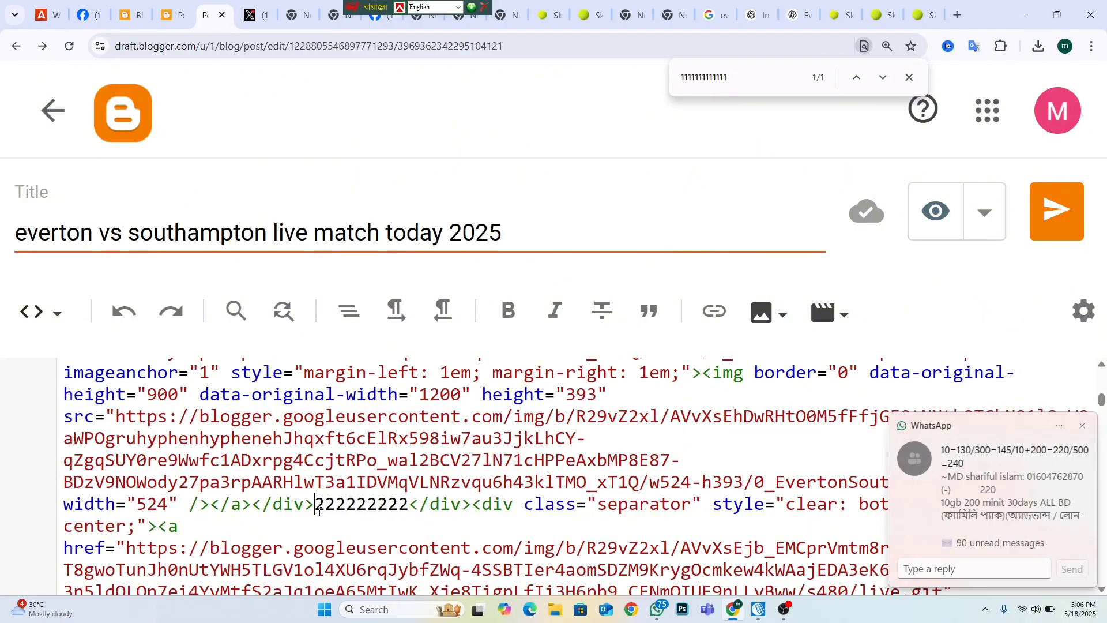
shift+click(407, 508)
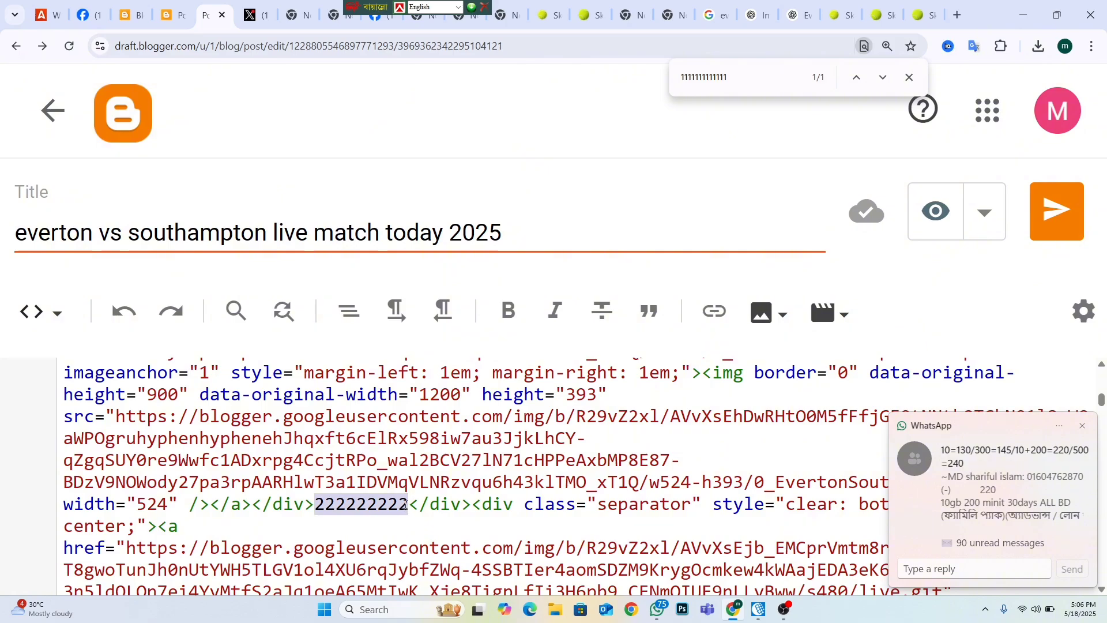
key(ctrl+v)
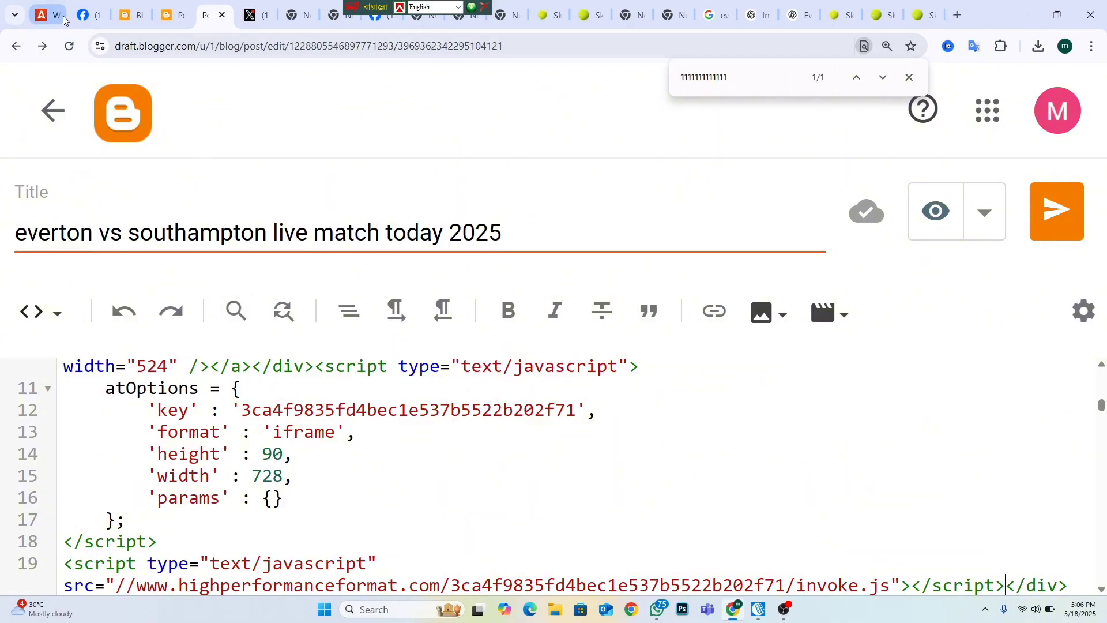
Find the "33333333" placeholder below the skyfb iframe in the HTML source and select it
scroll(330, 427, down, 4)
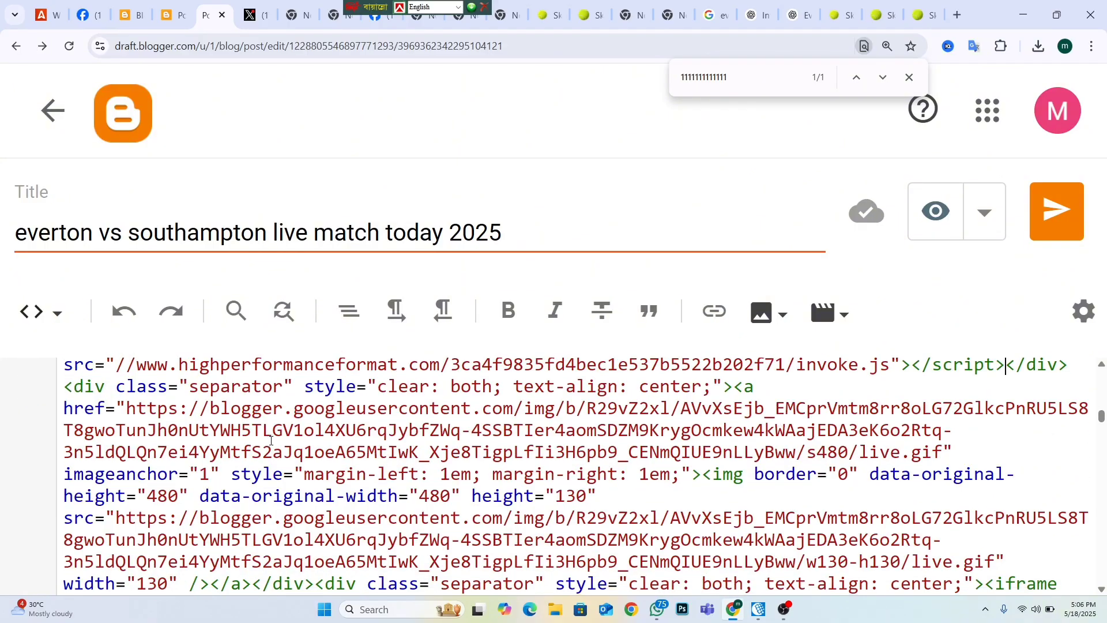
scroll(272, 441, down, 5)
scroll(274, 440, down, 1)
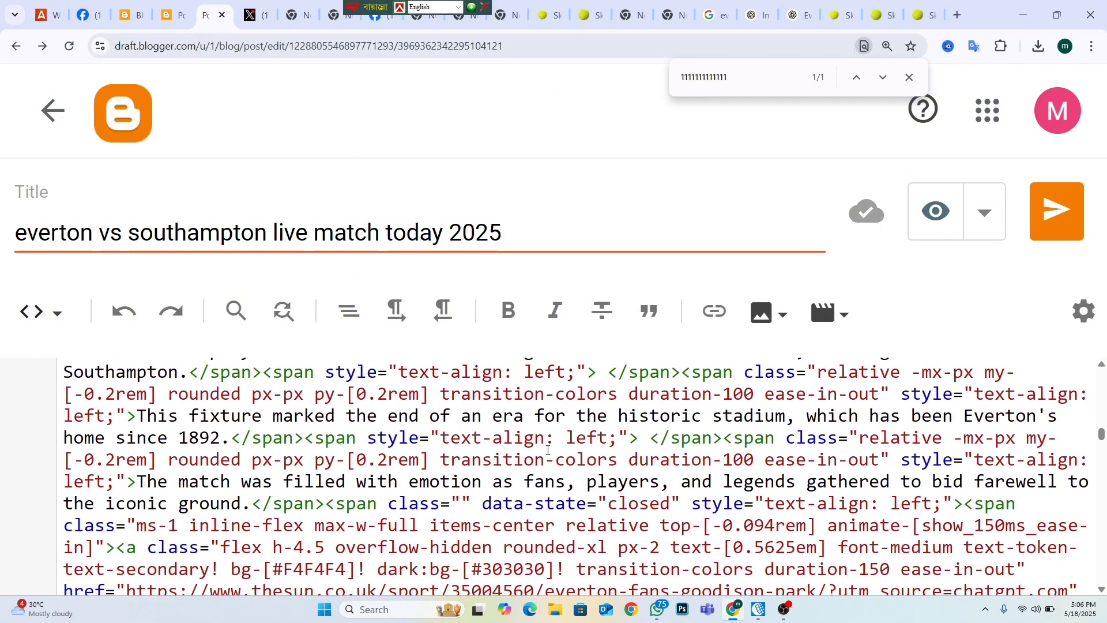
scroll(548, 451, up, 3)
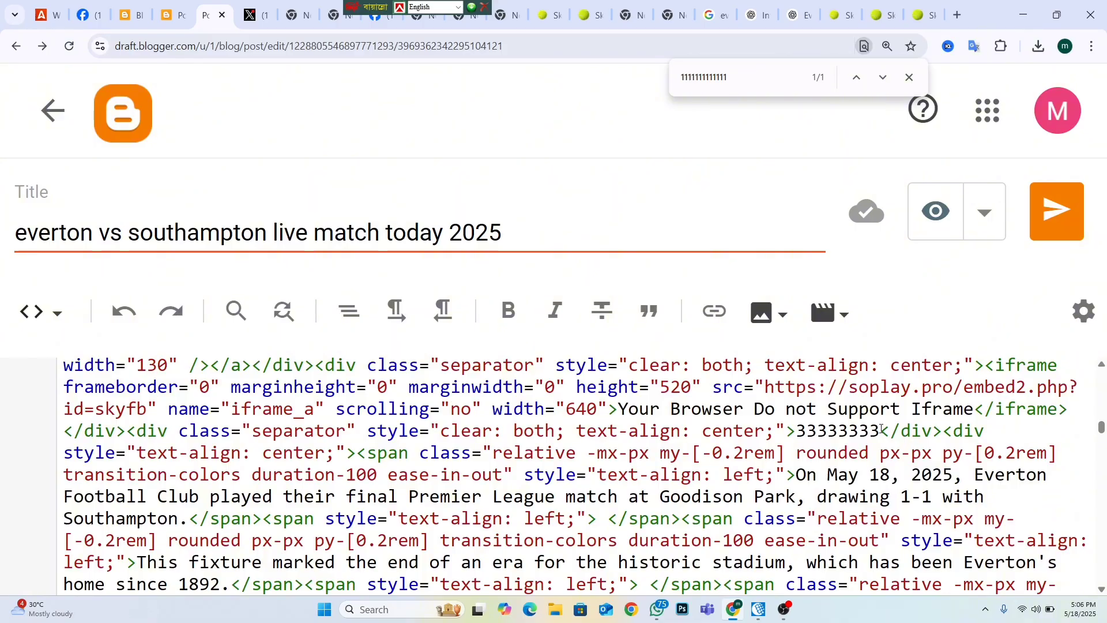
mouse_move(849, 432)
mouse_down()
mouse_move(882, 432)
mouse_move(860, 432)
mouse_up()
click(860, 431)
double_click(874, 432)
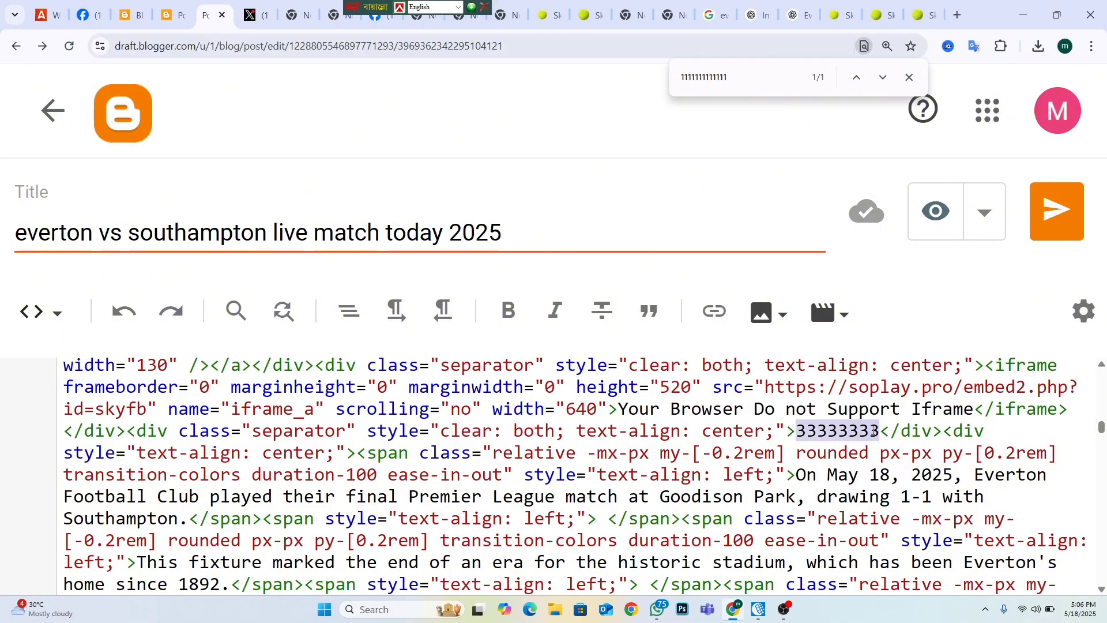
Switch to Adsterra, close the 728x90 code and copy the Banner 160x600 ad code for mona350.blogspot.com
click(45, 21)
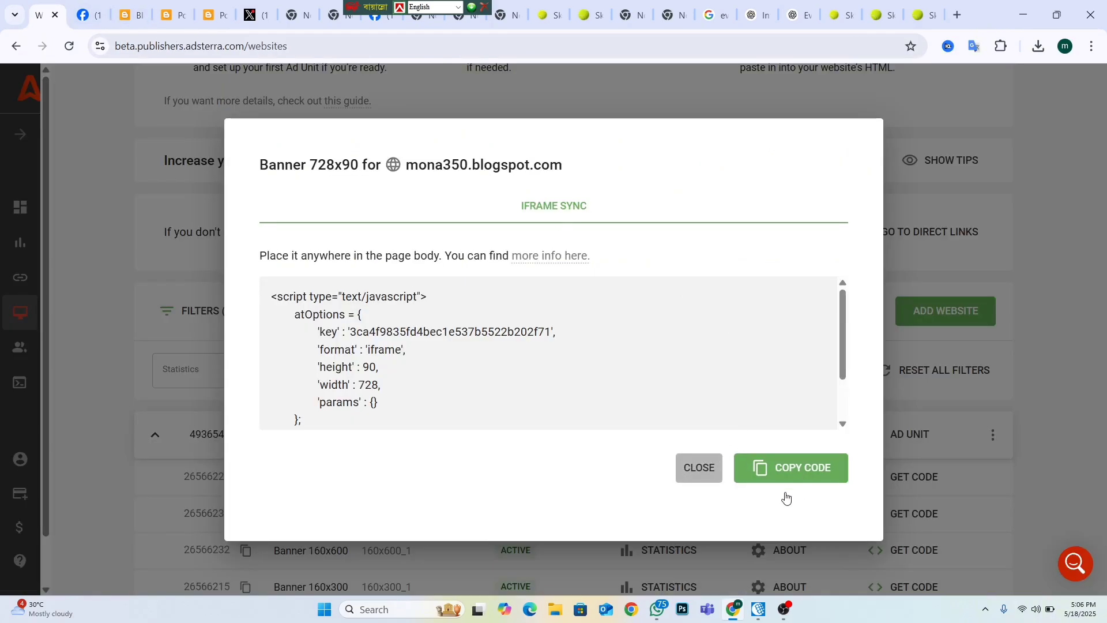
click(686, 464)
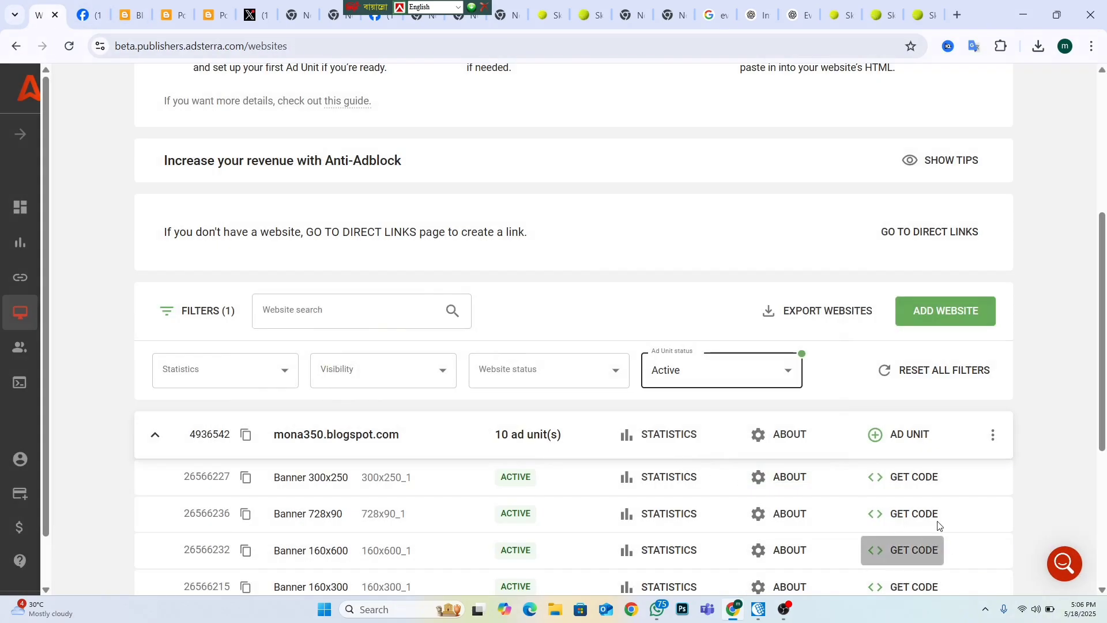
click(921, 542)
click(785, 477)
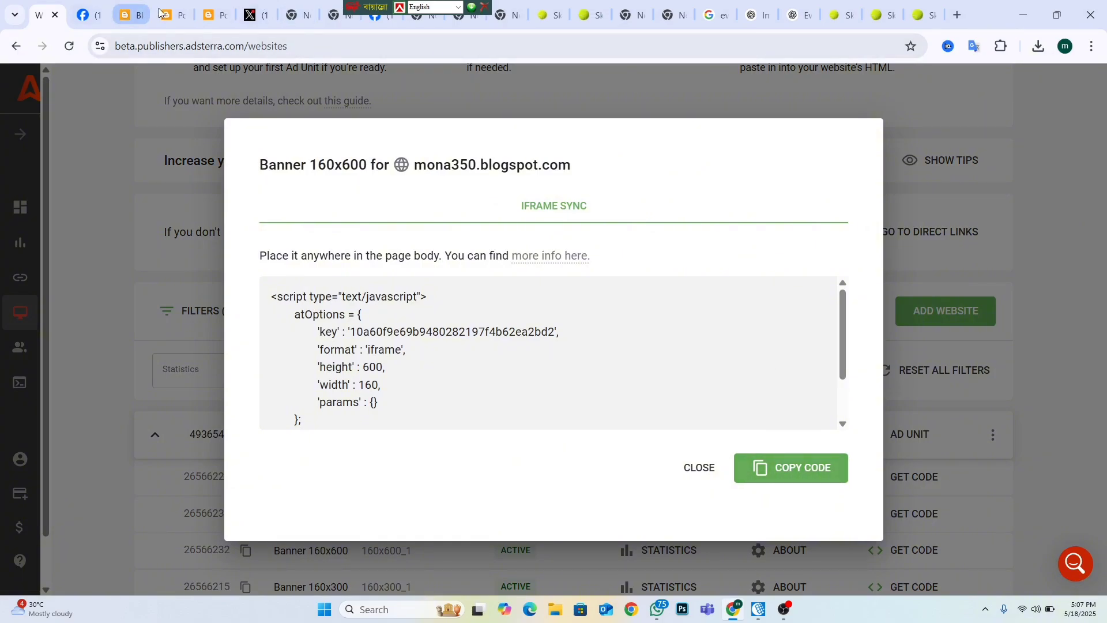
Return to the Blogger post and replace the selected "33333333" placeholder with the 160x600 banner code
click(214, 15)
scroll(695, 433, down, 1)
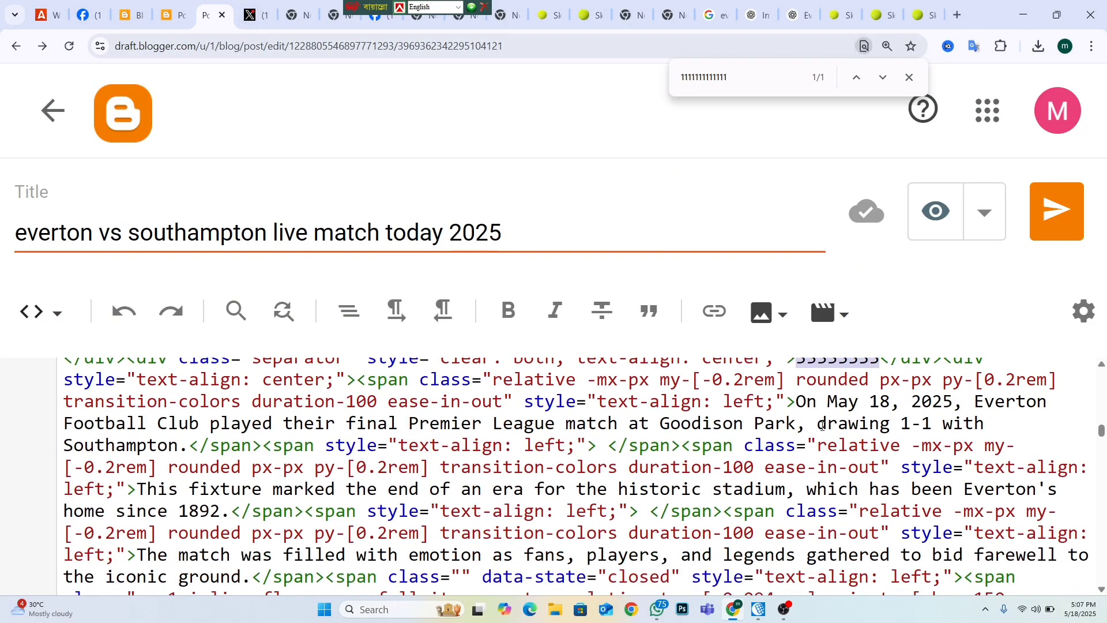
scroll(695, 433, up, 1)
key(ctrl+v)
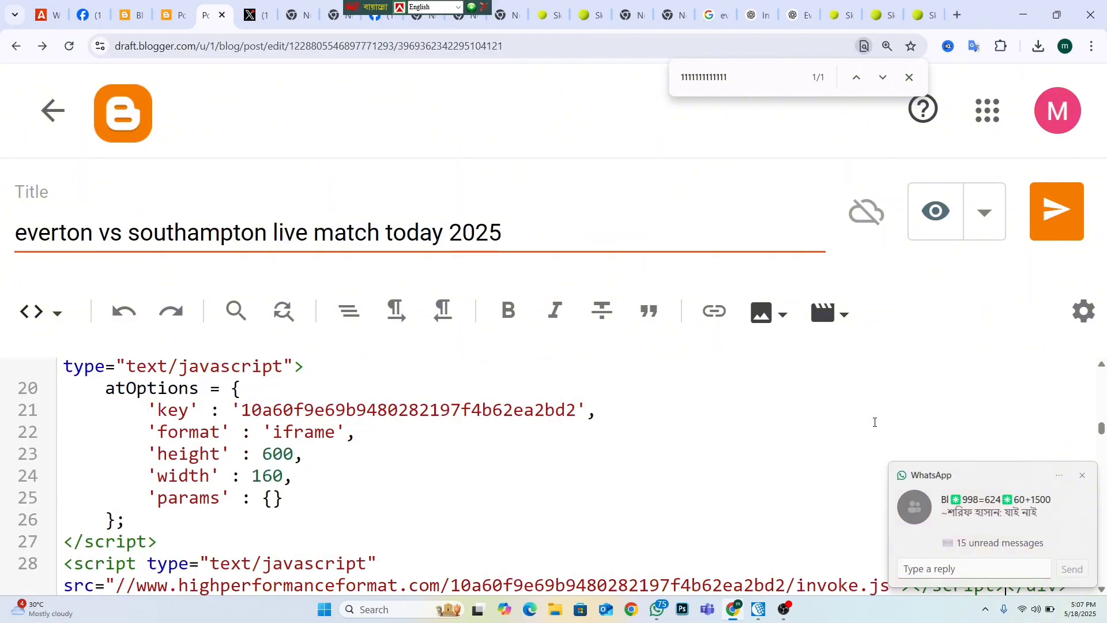
scroll(818, 421, up, 4)
scroll(564, 434, down, 2)
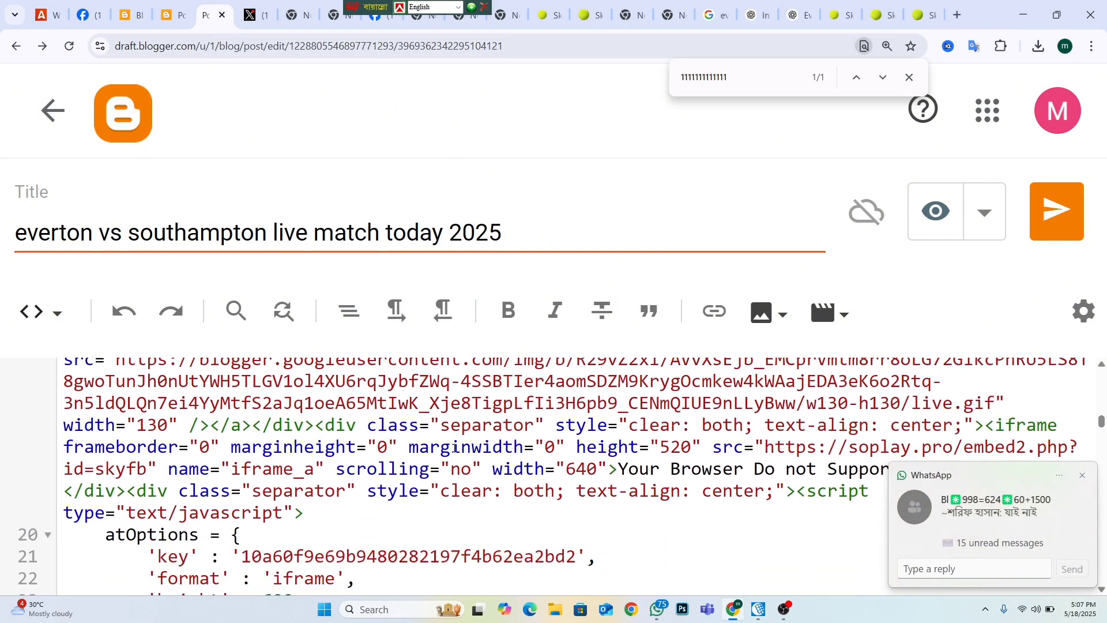
Find the "44444444" placeholder before the "The match itself was a poignant affair" paragraph in the HTML source and place the cursor at it
scroll(273, 457, down, 5)
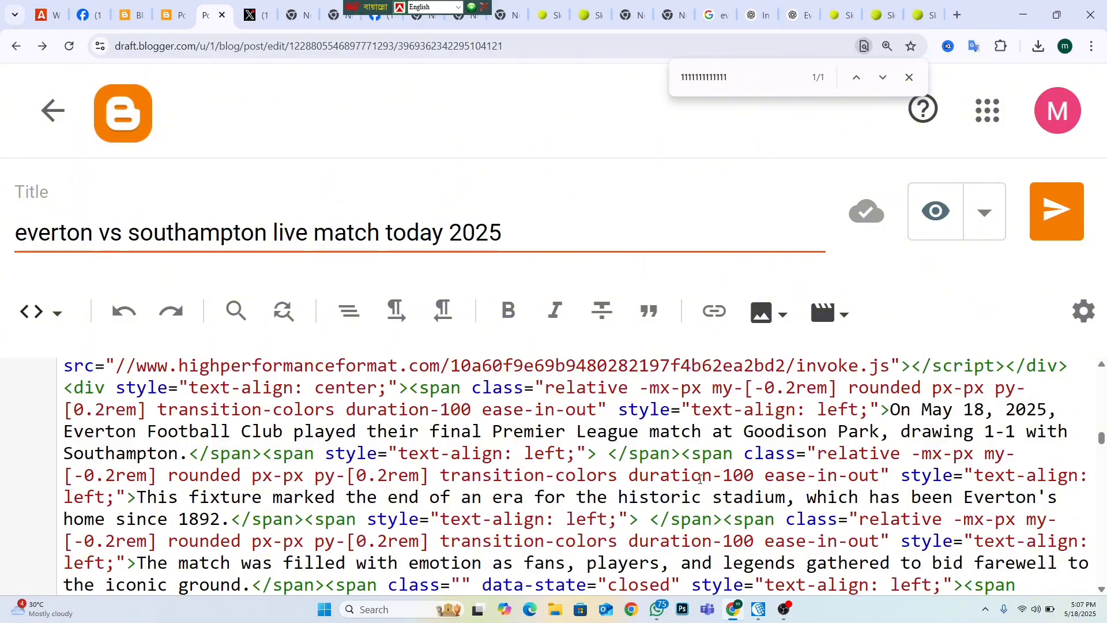
scroll(700, 479, down, 4)
scroll(558, 463, up, 1)
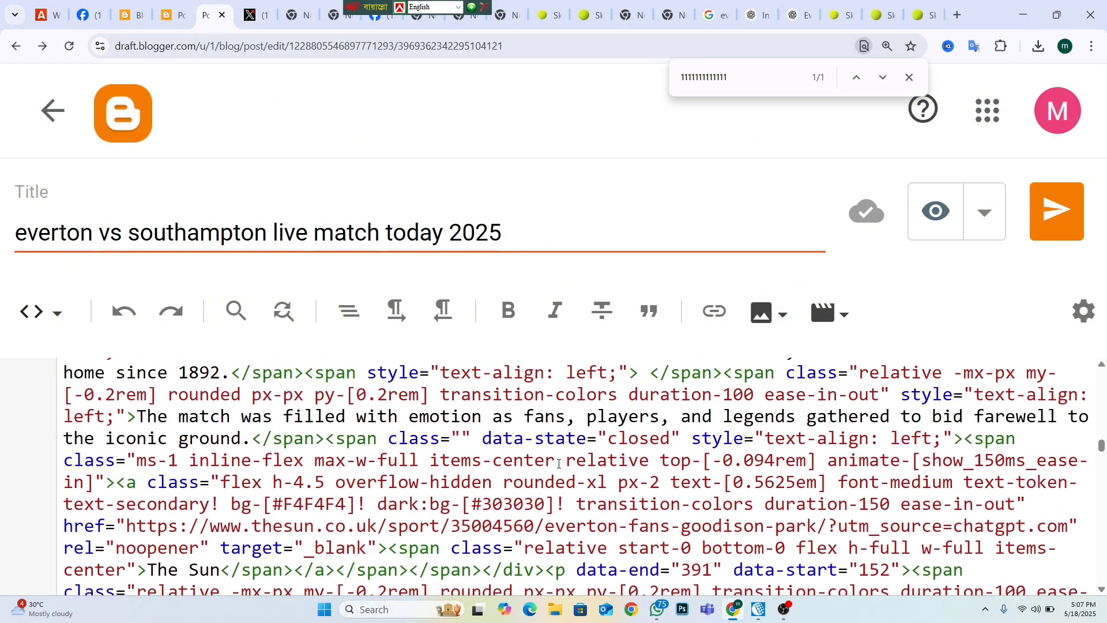
scroll(558, 463, down, 5)
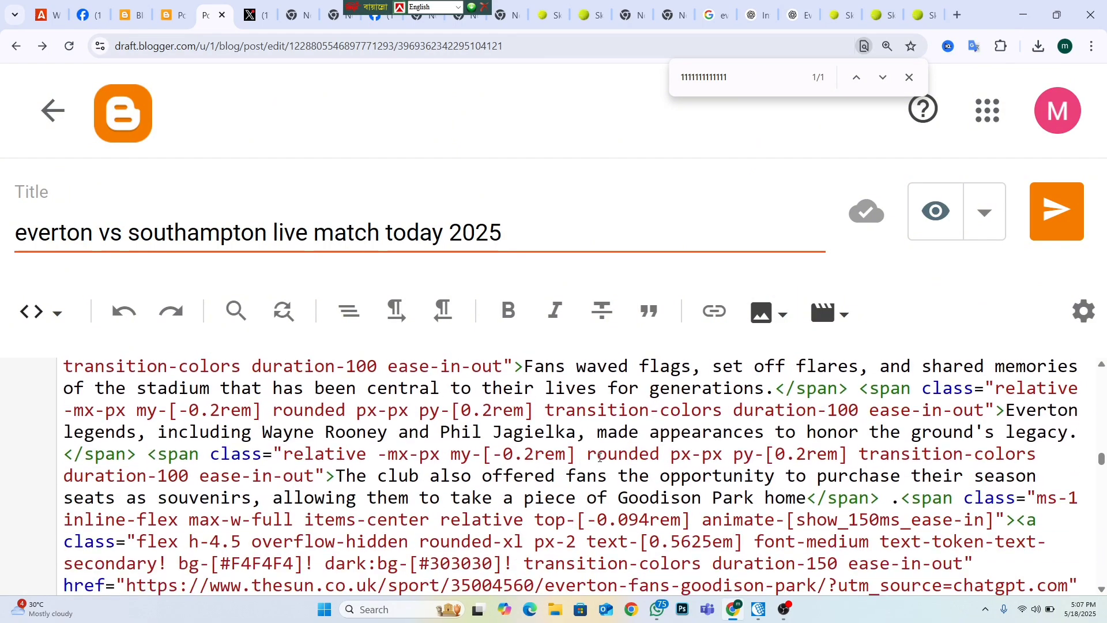
scroll(600, 458, down, 1)
scroll(850, 448, down, 1)
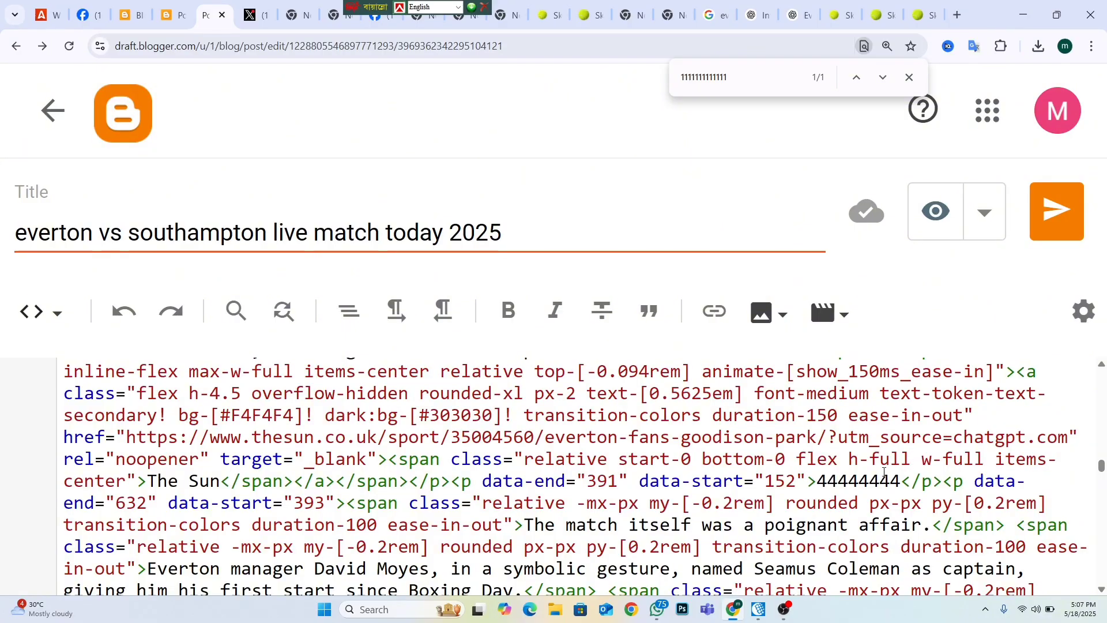
drag(897, 485, 831, 494)
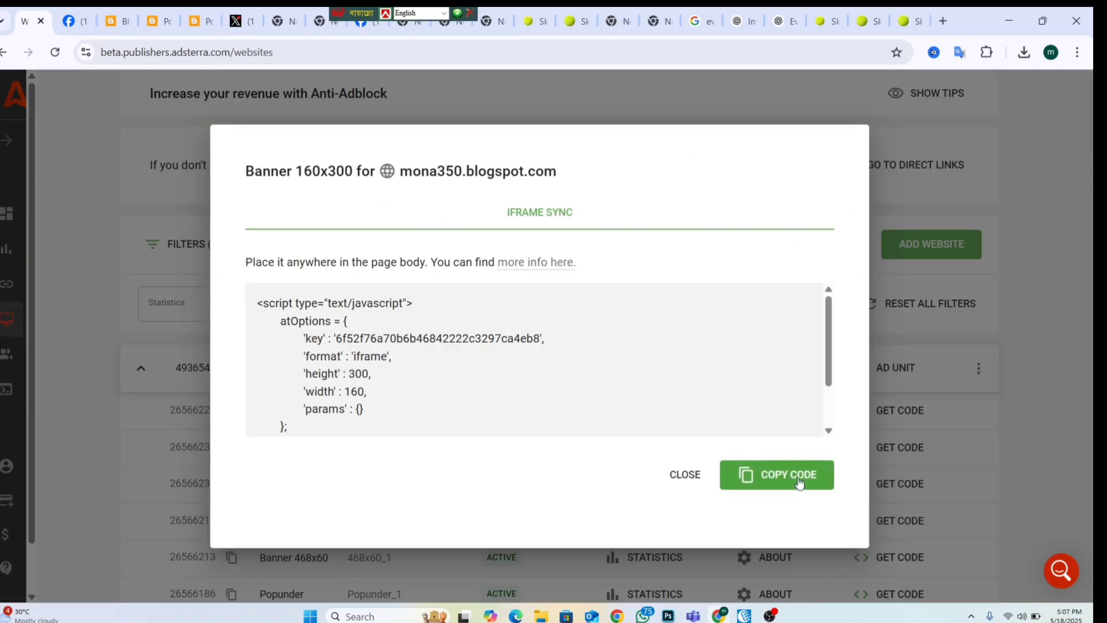
Copy the Banner 160x300 ad code from Adsterra and replace the "44444444" placeholder in the Blogger post with it
click(801, 446)
click(194, 21)
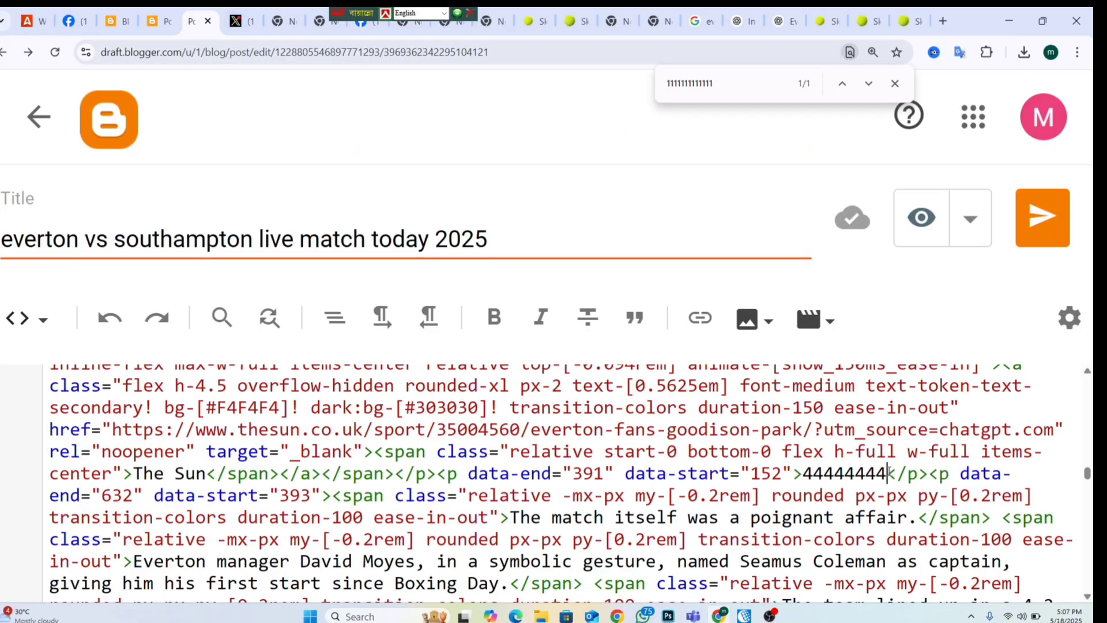
key(BackSpace)
key(BackSpace)
key(BackSpace)
key(BackSpace)
key(BackSpace)
key(BackSpace)
key(BackSpace)
key(BackSpace)
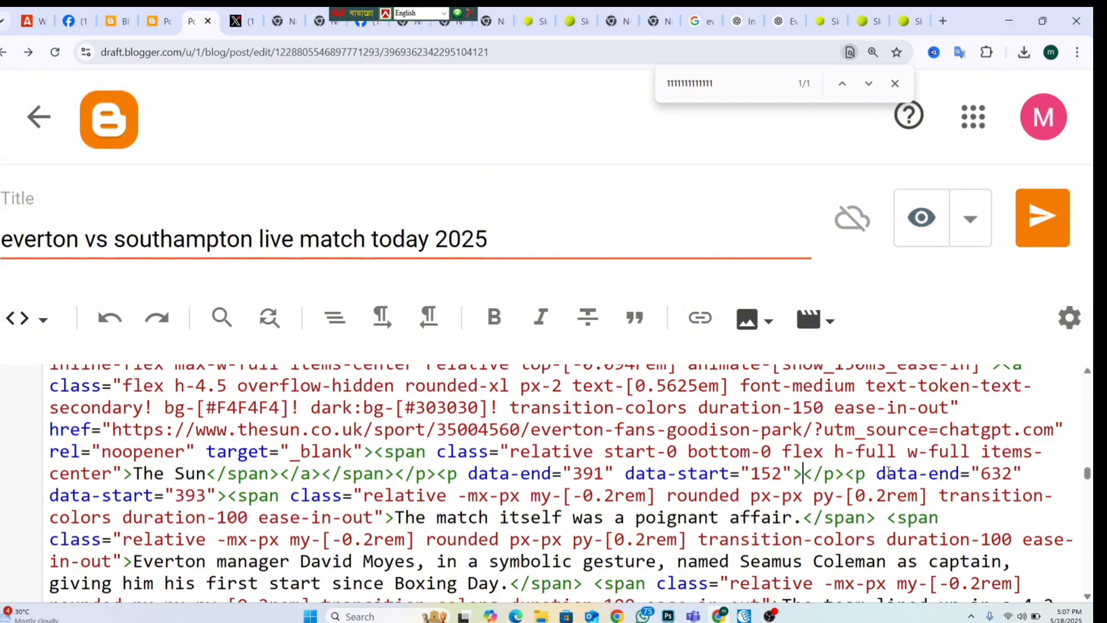
key(ctrl+v)
scroll(529, 384, down, 6)
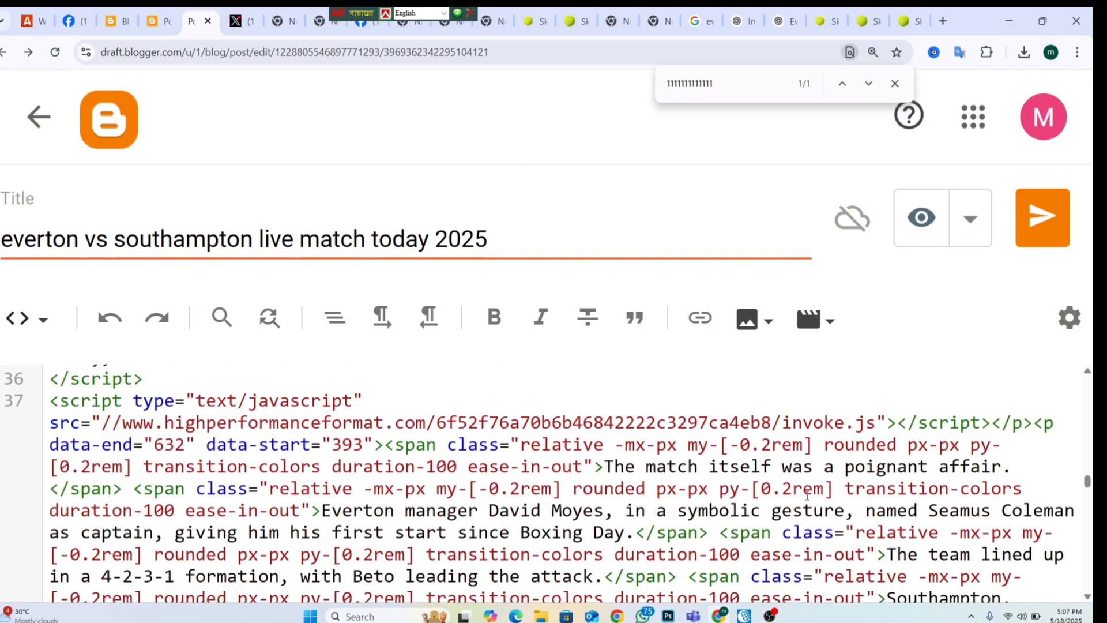
Switch to Adsterra, close the 160x300 code and copy the Popunder ad code for mona350.blogspot.com
click(43, 17)
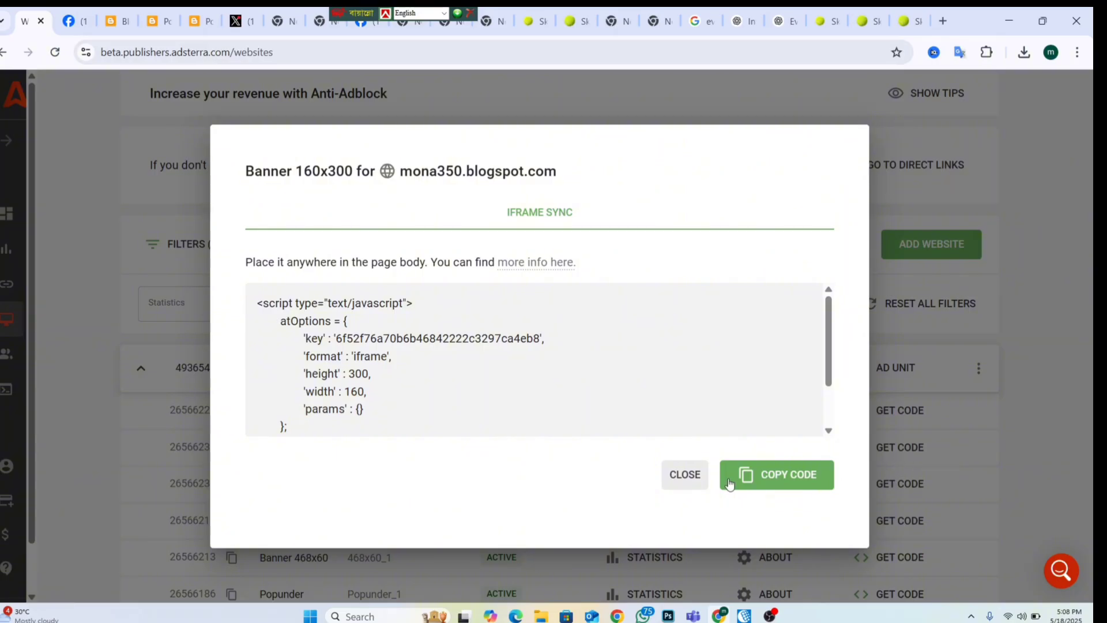
click(681, 467)
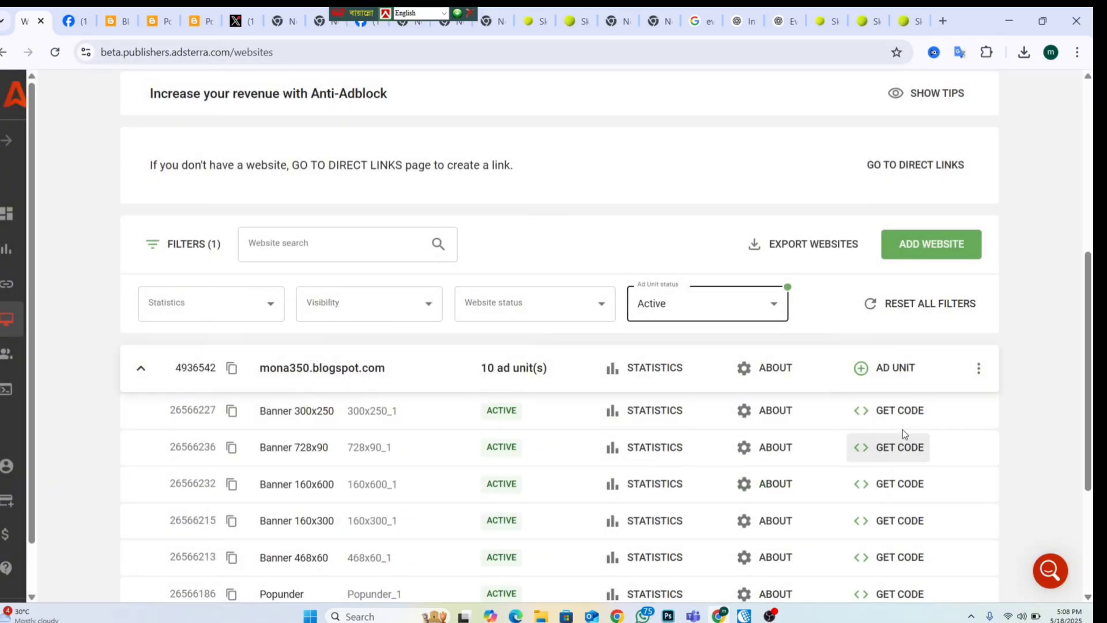
scroll(766, 494, down, 1)
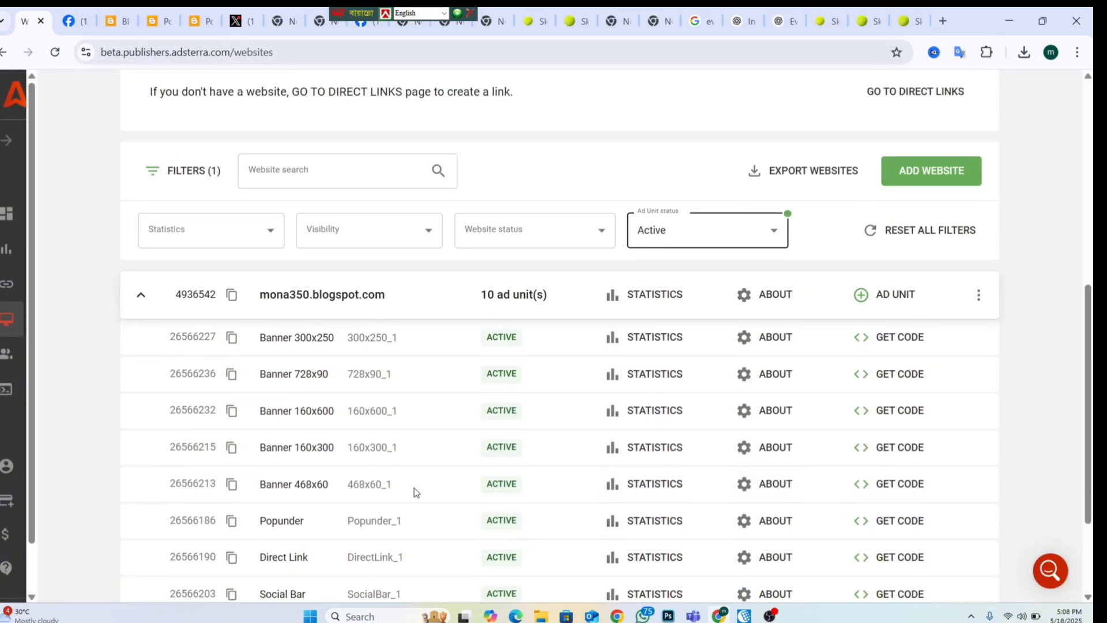
click(891, 521)
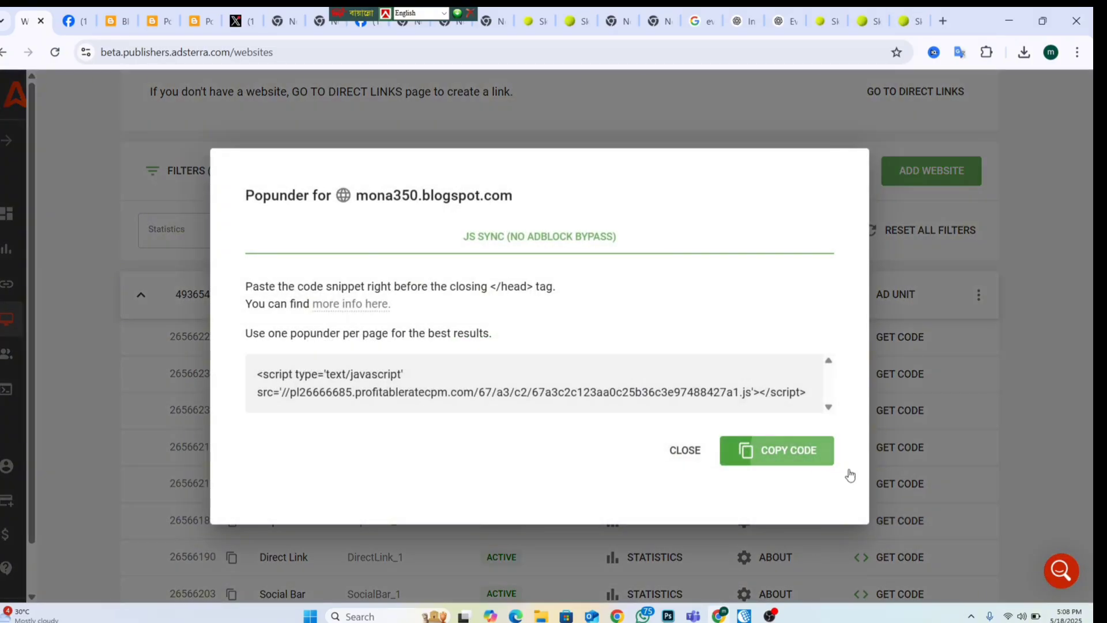
click(819, 454)
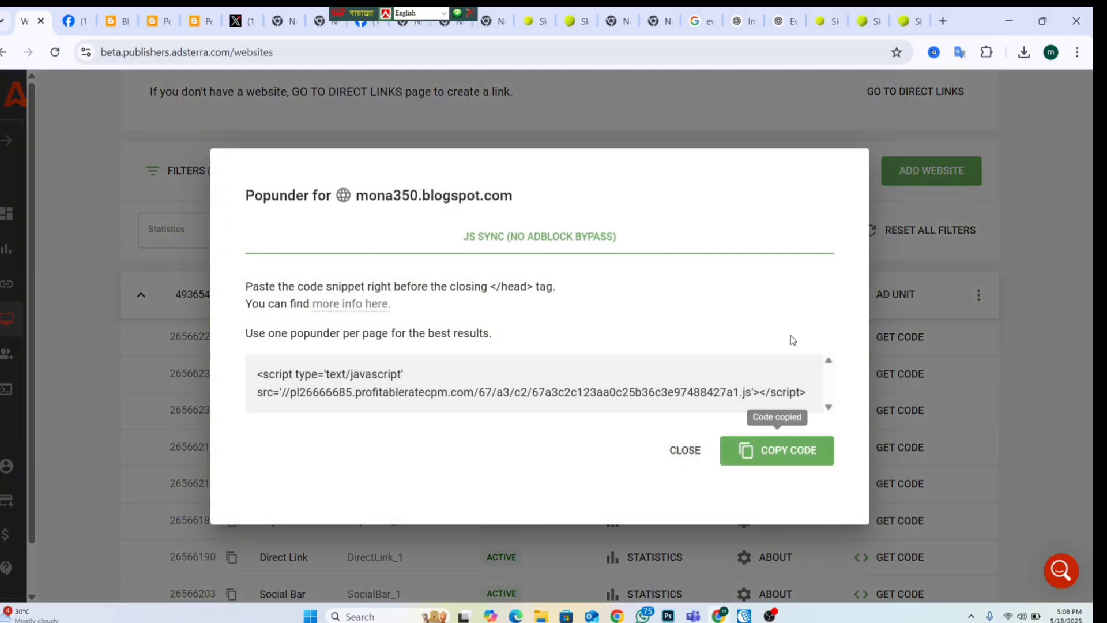
Return to the Blogger post and replace the "5555555" placeholder before the "Goodison Park's farewell" paragraph with the Popunder code
click(198, 20)
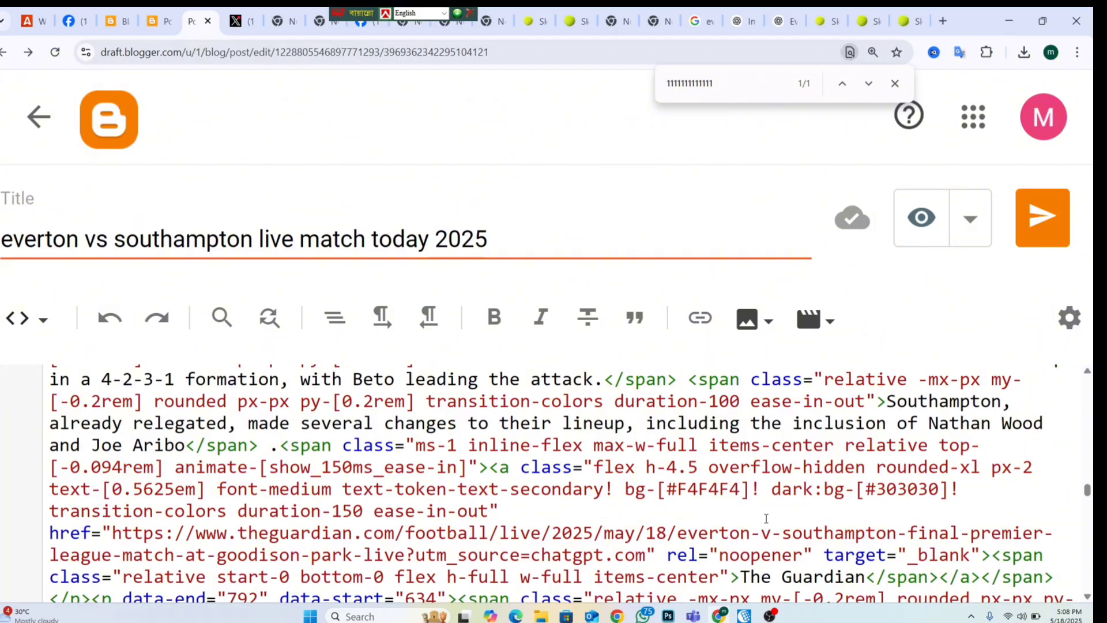
scroll(766, 518, down, 7)
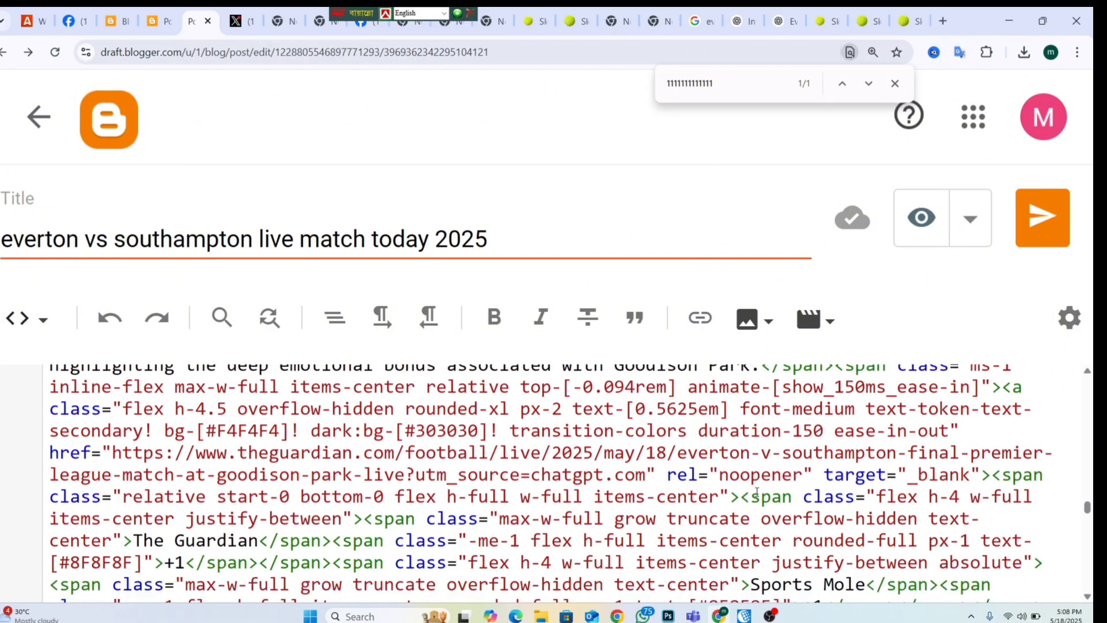
scroll(757, 490, down, 6)
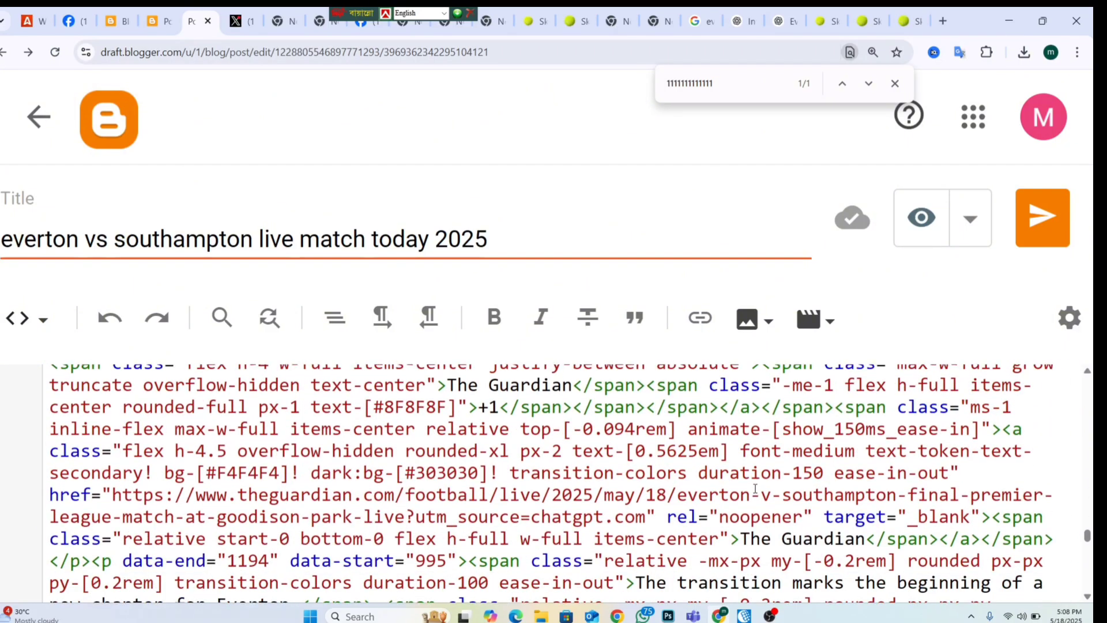
scroll(756, 489, down, 7)
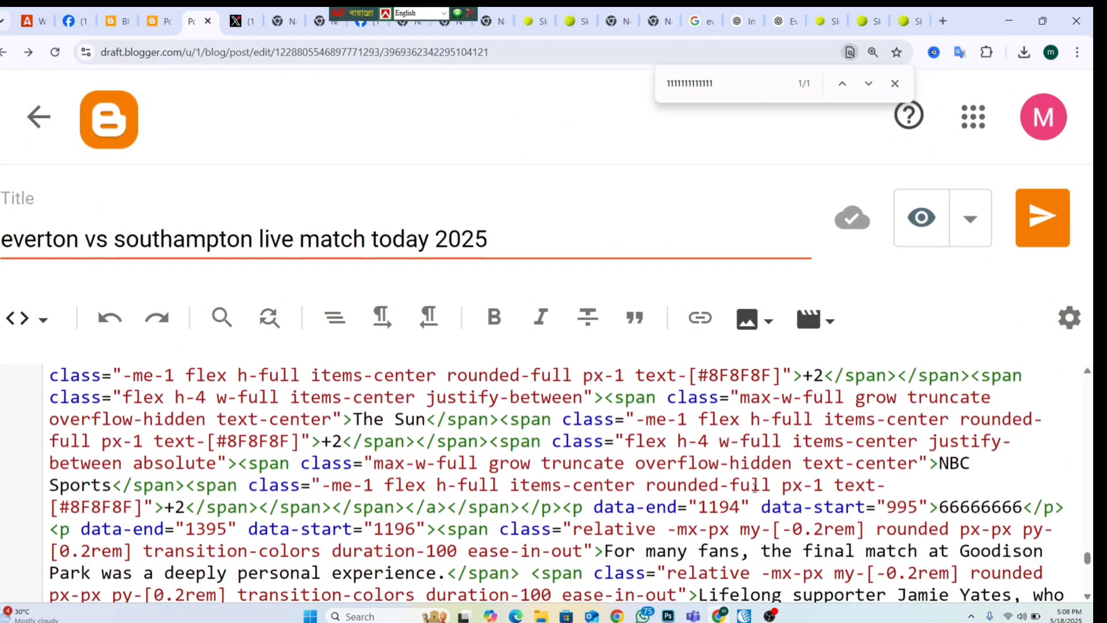
scroll(755, 487, down, 3)
scroll(754, 486, up, 3)
scroll(930, 497, up, 5)
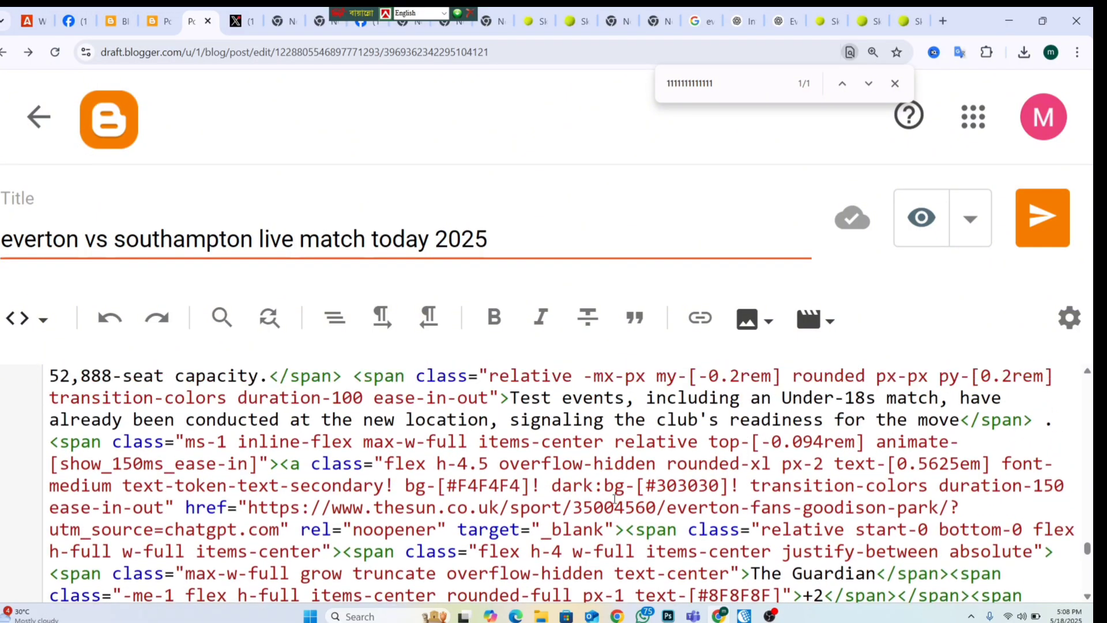
scroll(614, 500, up, 6)
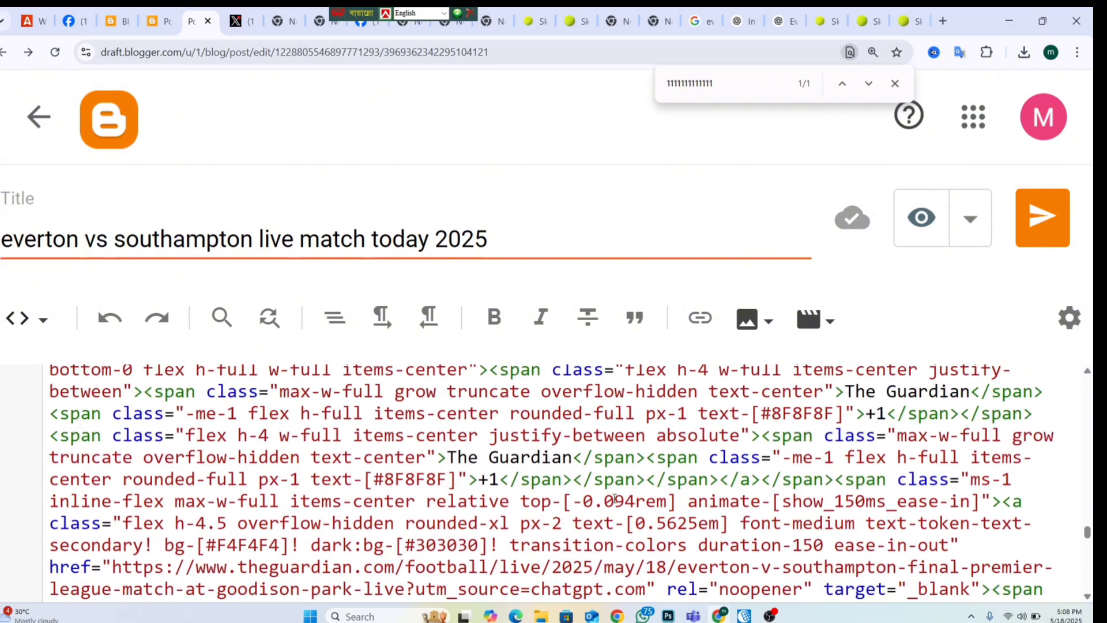
scroll(614, 498, up, 6)
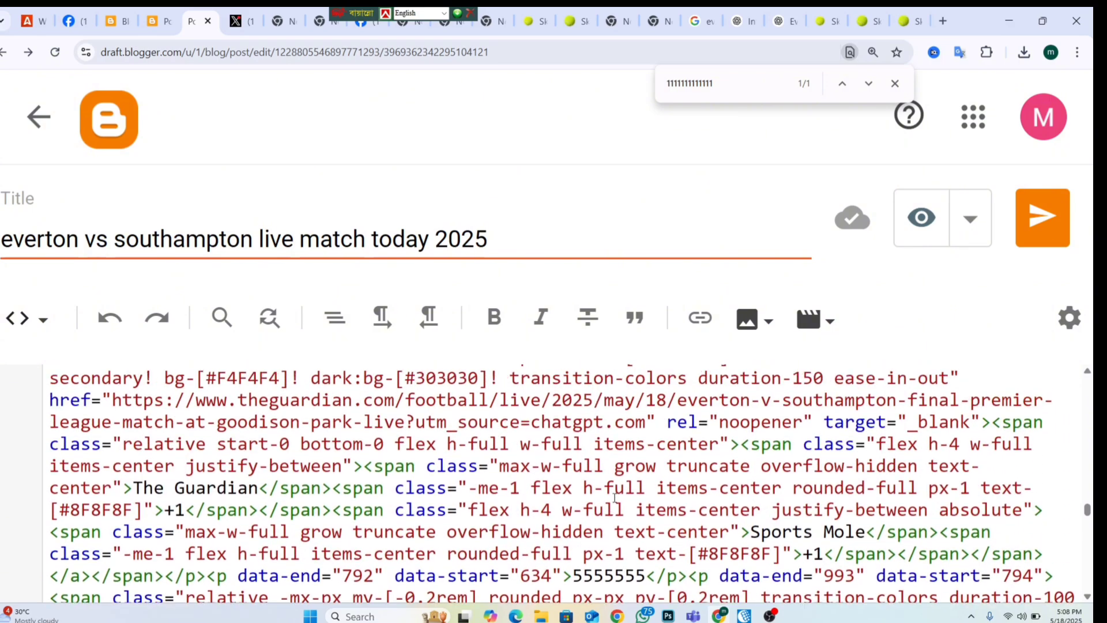
scroll(615, 498, up, 6)
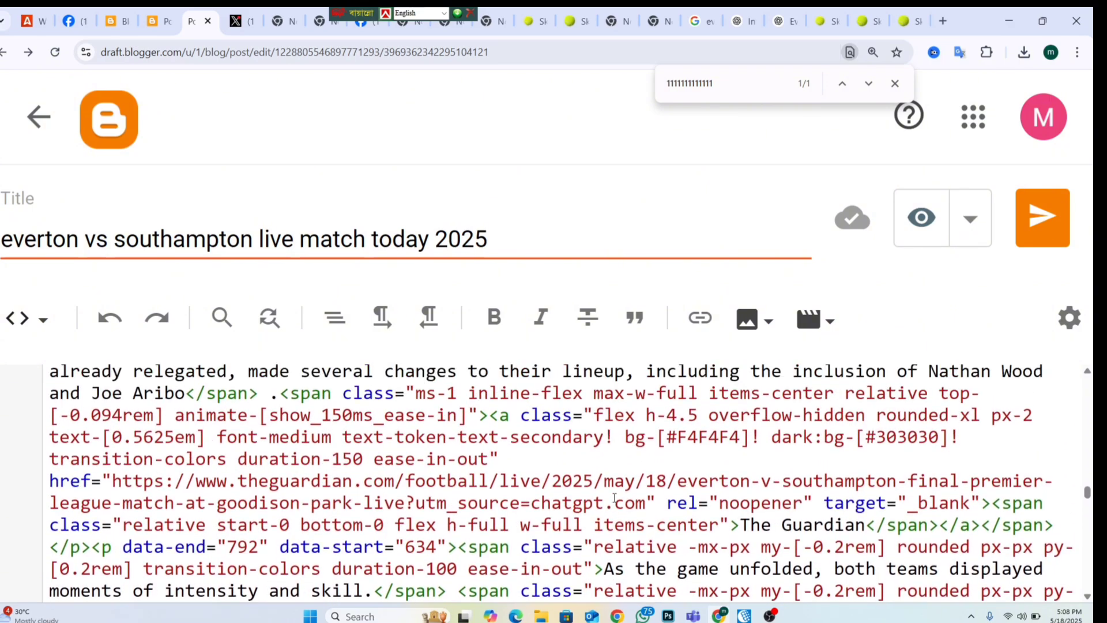
scroll(614, 499, up, 3)
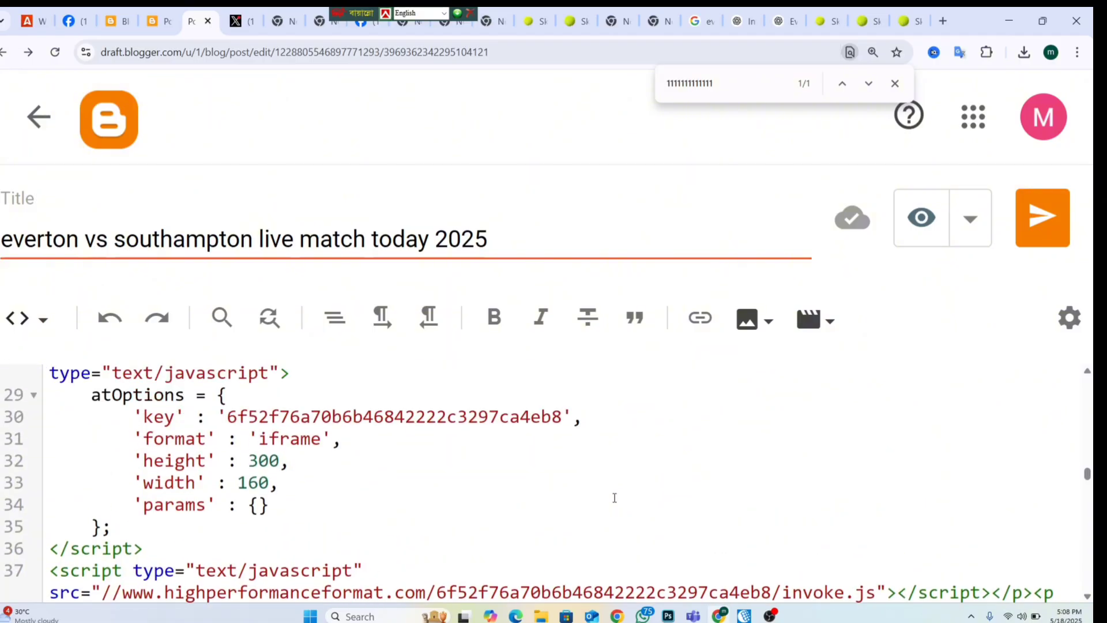
scroll(594, 507, down, 6)
scroll(582, 511, down, 10)
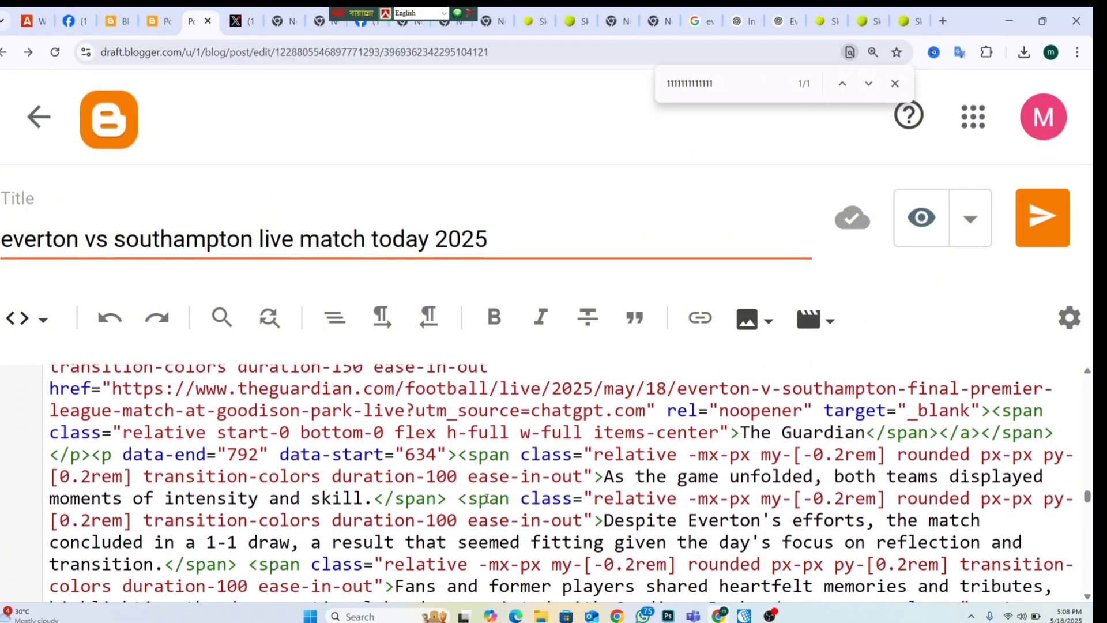
scroll(487, 498, down, 3)
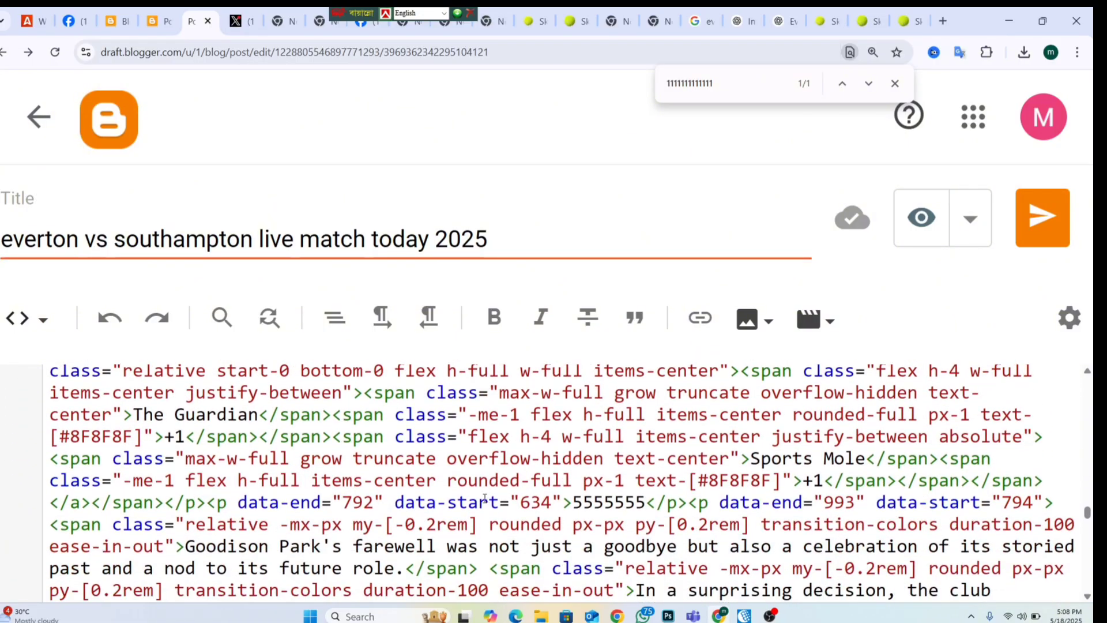
double_click(643, 502)
key(ctrl+v)
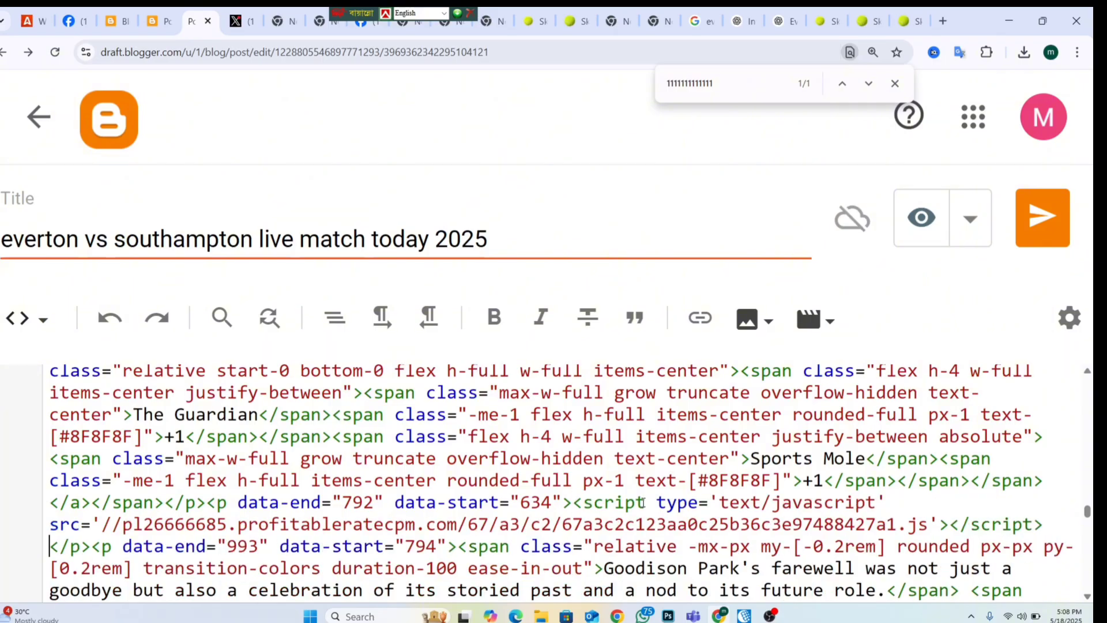
Switch to Adsterra, close the Popunder code and copy the Social Bar ad code for mona350.blogspot.com
click(39, 21)
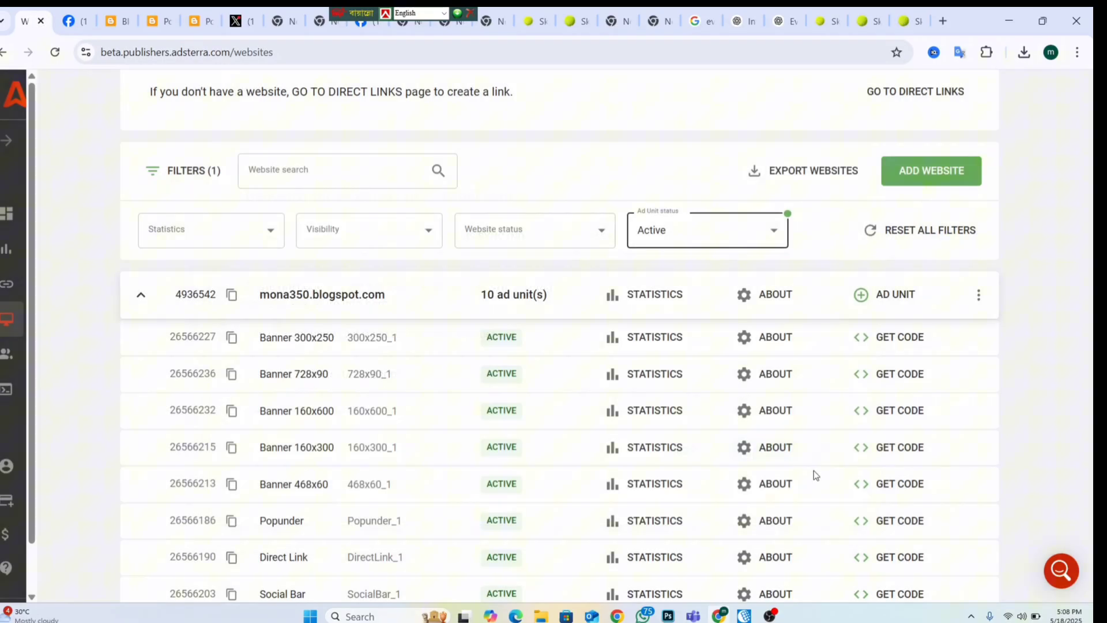
click(685, 451)
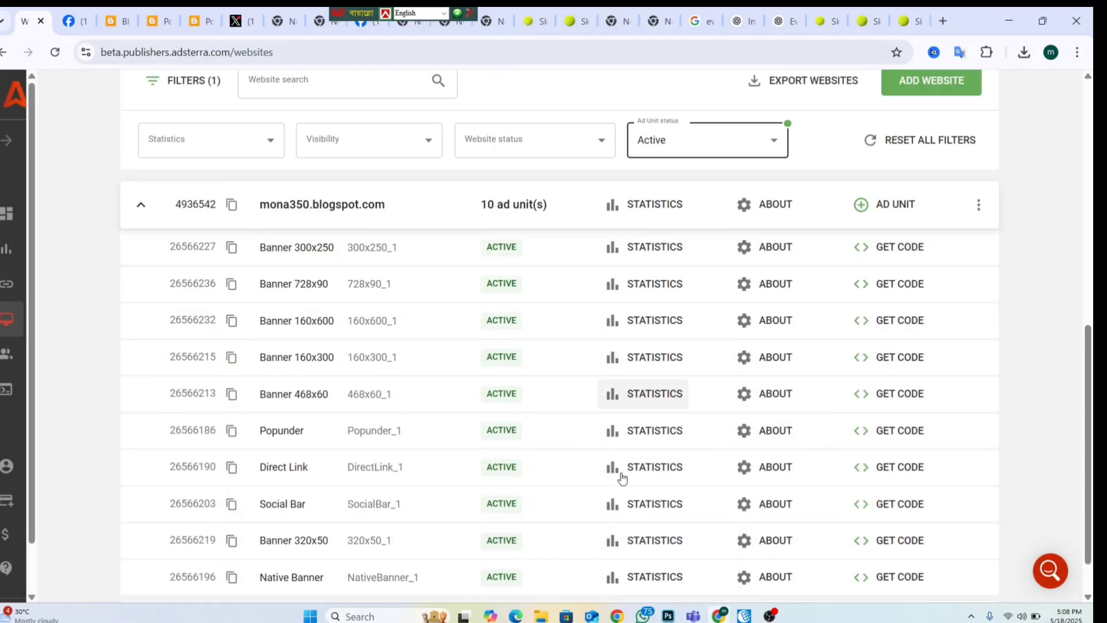
scroll(634, 473, down, 3)
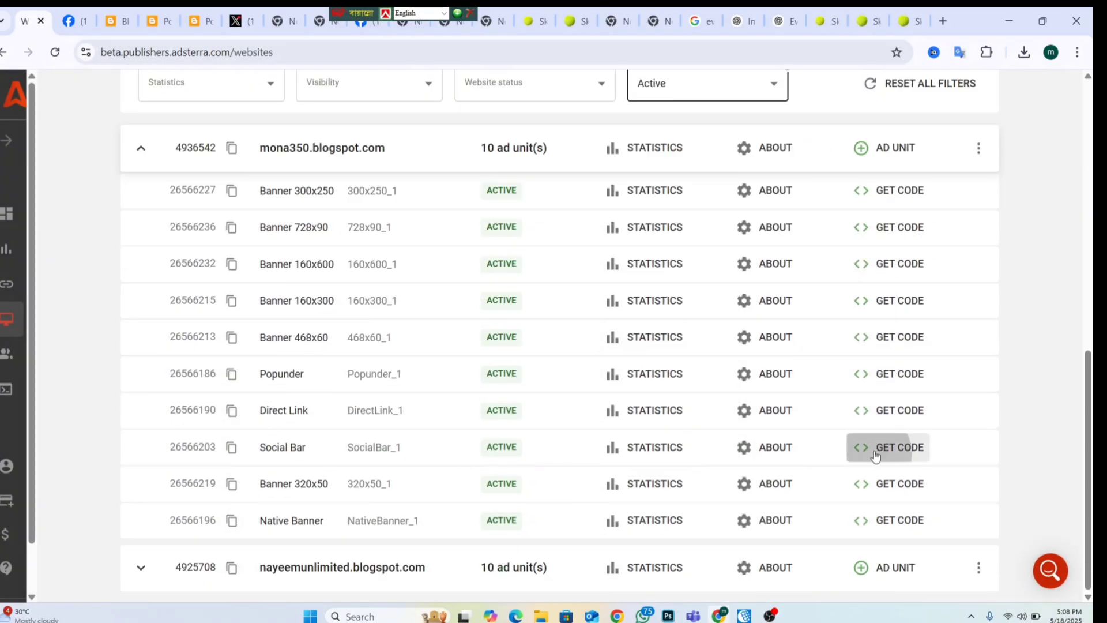
click(916, 453)
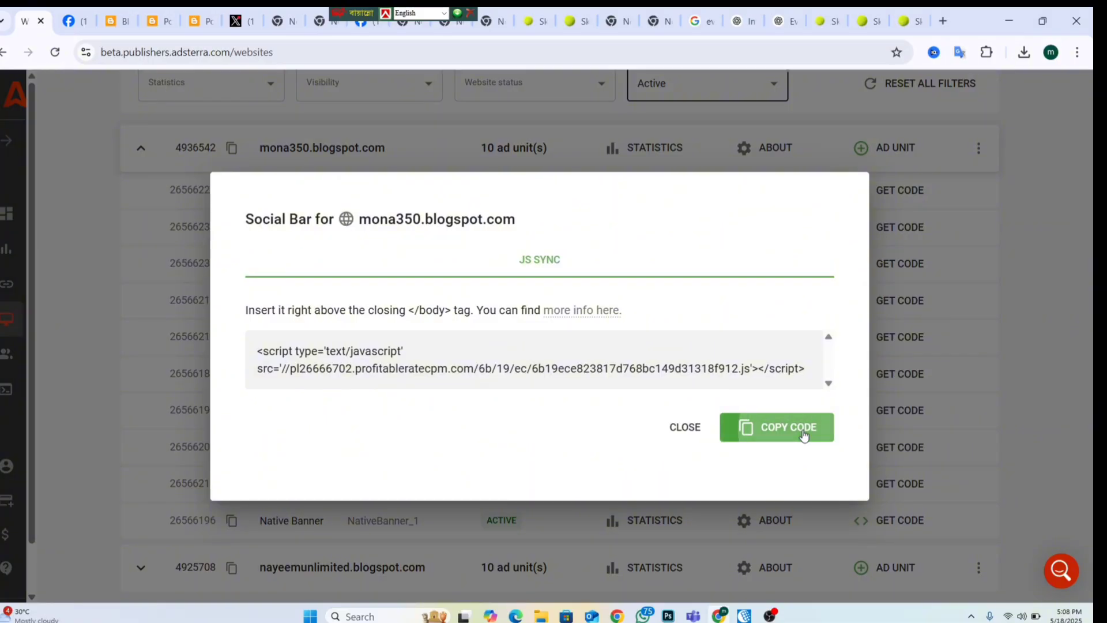
click(810, 430)
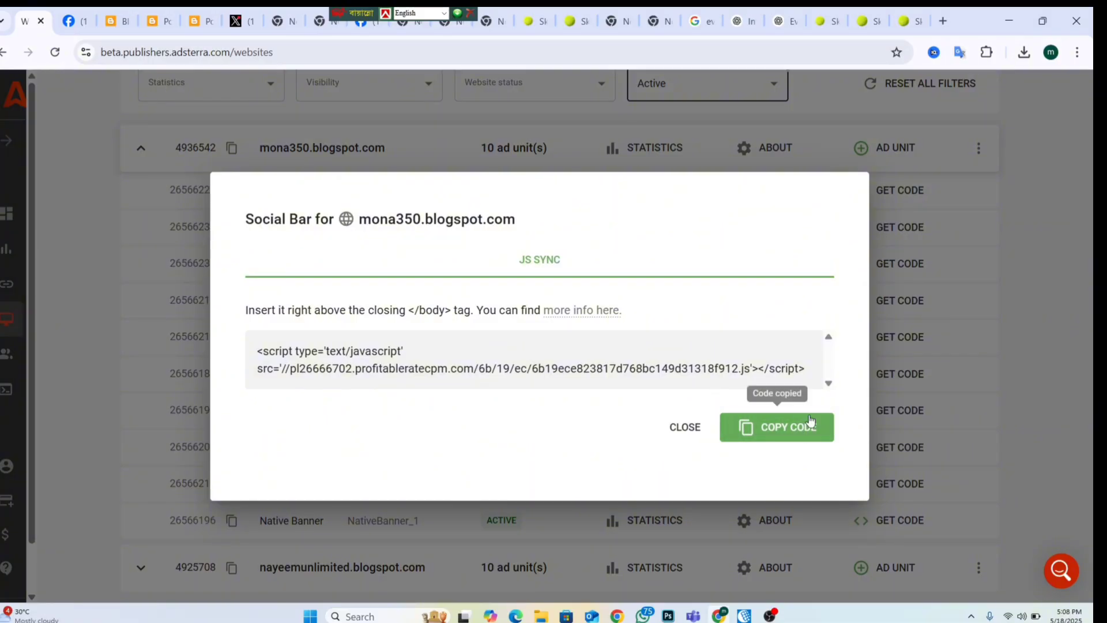
Return to the Blogger post and replace the "66666666" placeholder before the "For many fans" paragraph with the Social Bar code
click(196, 22)
scroll(313, 397, down, 15)
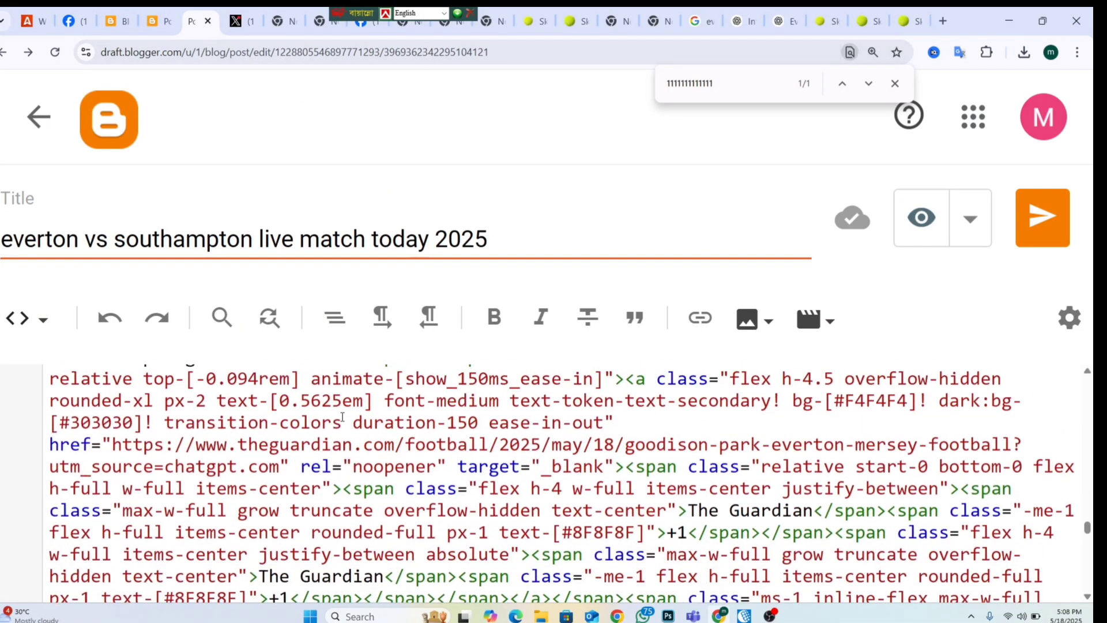
scroll(279, 433, down, 8)
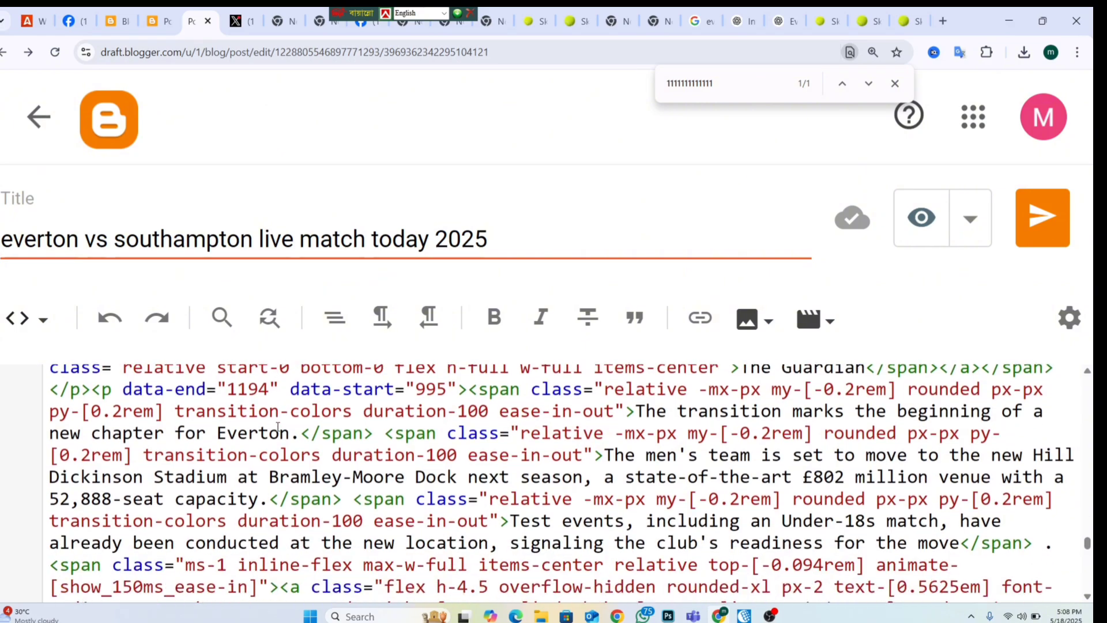
scroll(278, 424, down, 5)
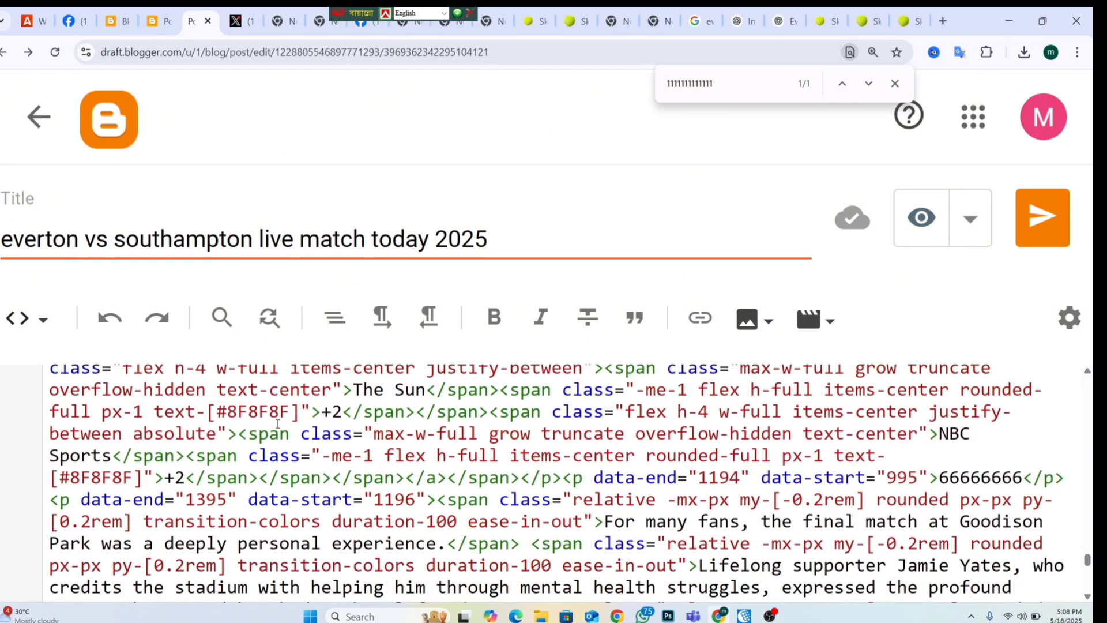
double_click(1020, 477)
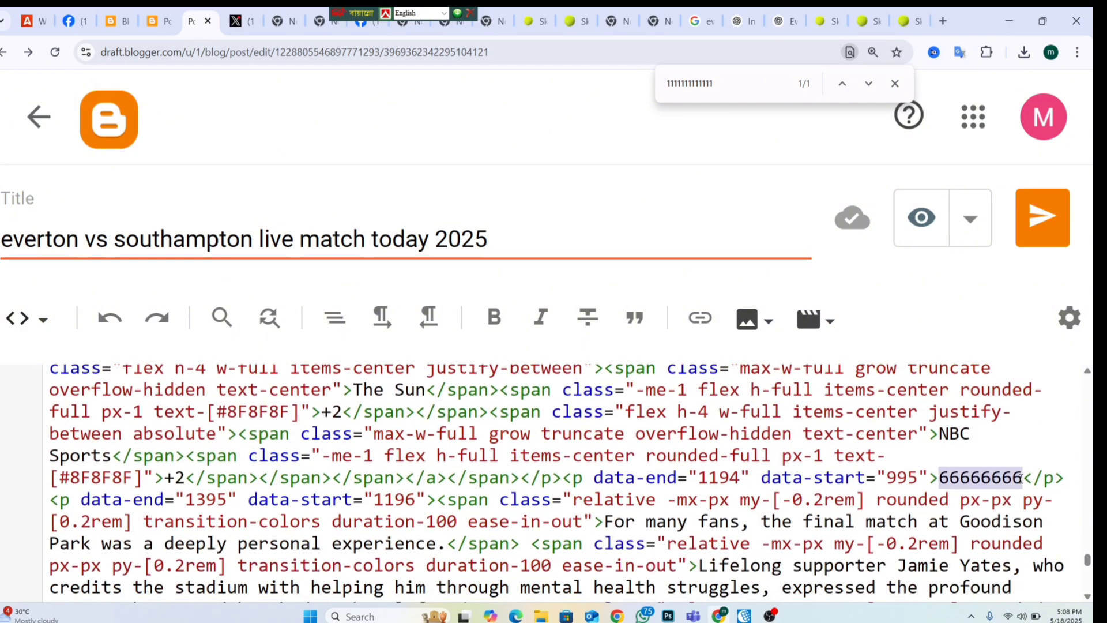
key(ctrl+v)
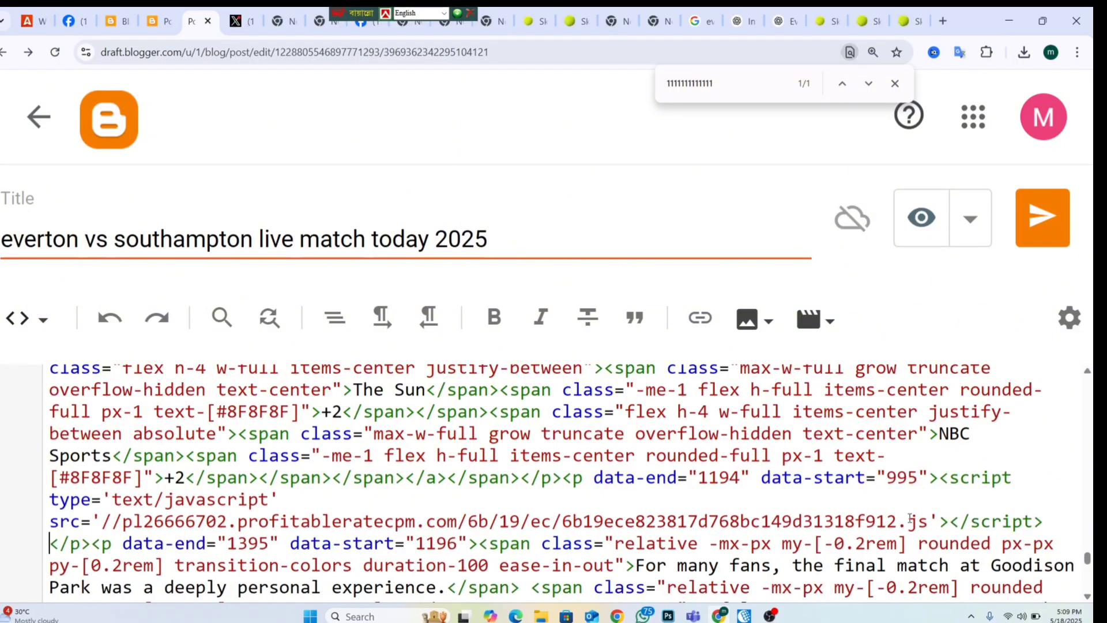
Switch to Adsterra and copy the Native Banner ad code for mona350.blogspot.com
scroll(796, 558, down, 10)
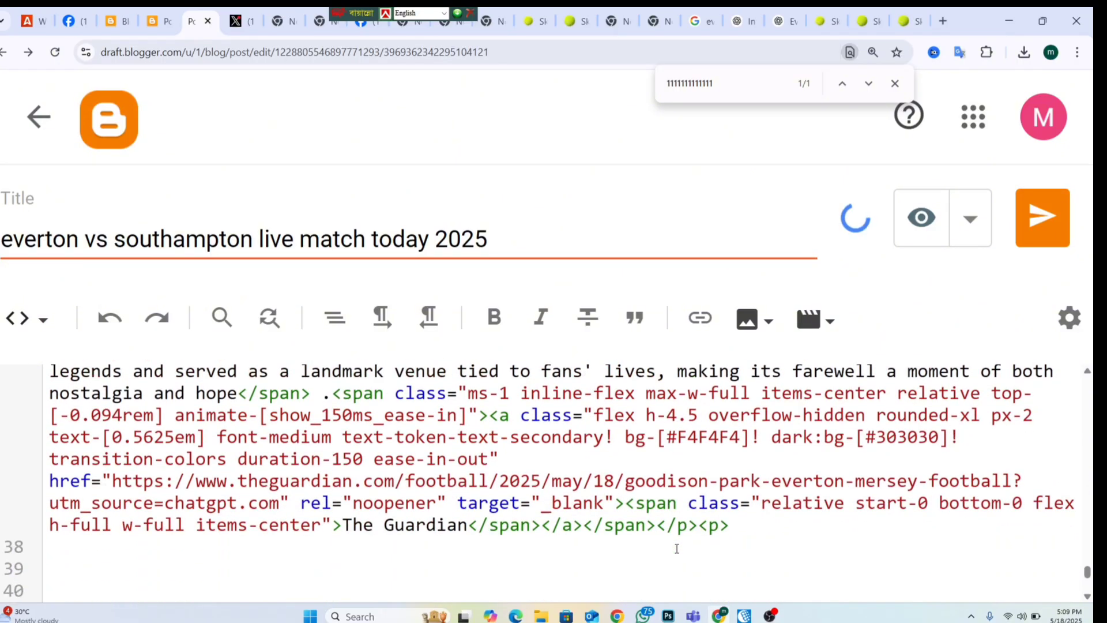
scroll(533, 489, up, 10)
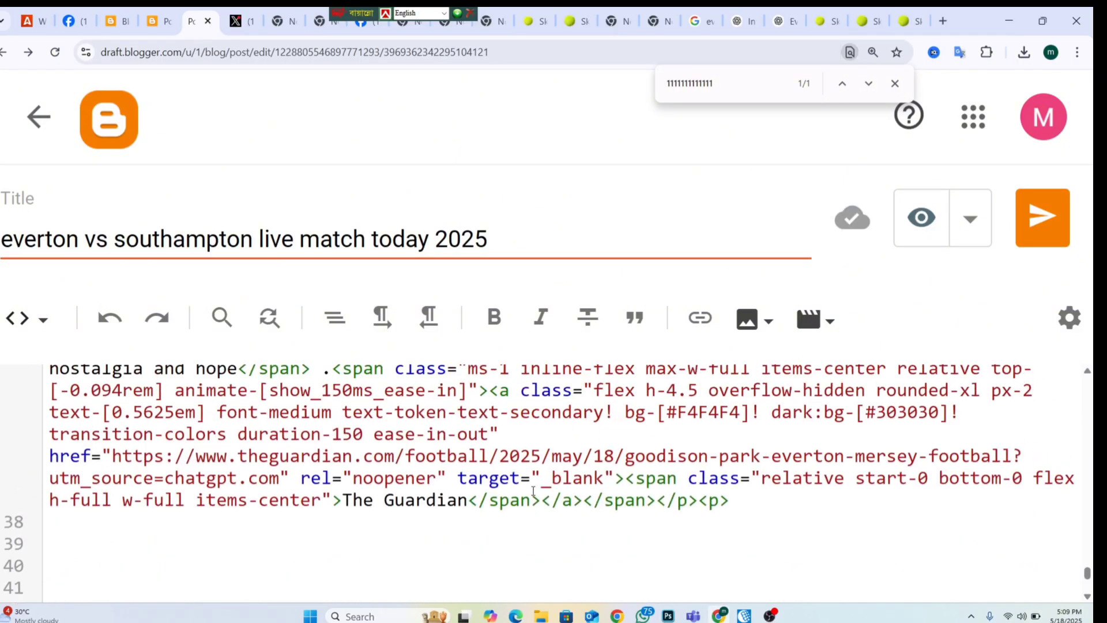
scroll(533, 489, down, 2)
scroll(533, 489, up, 2)
scroll(533, 490, down, 3)
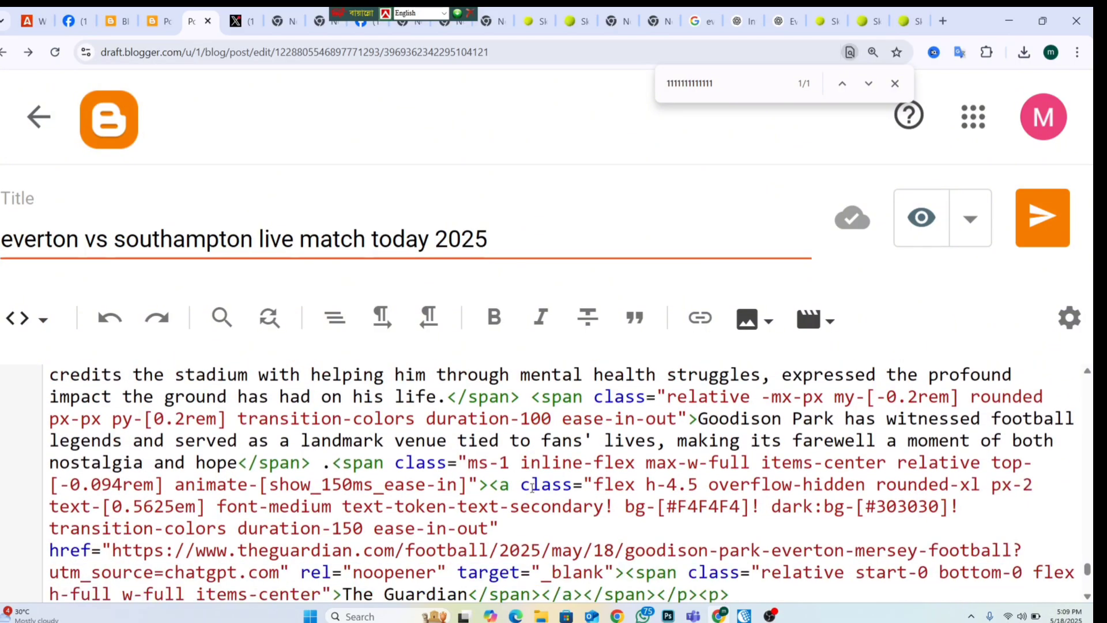
scroll(532, 487, down, 4)
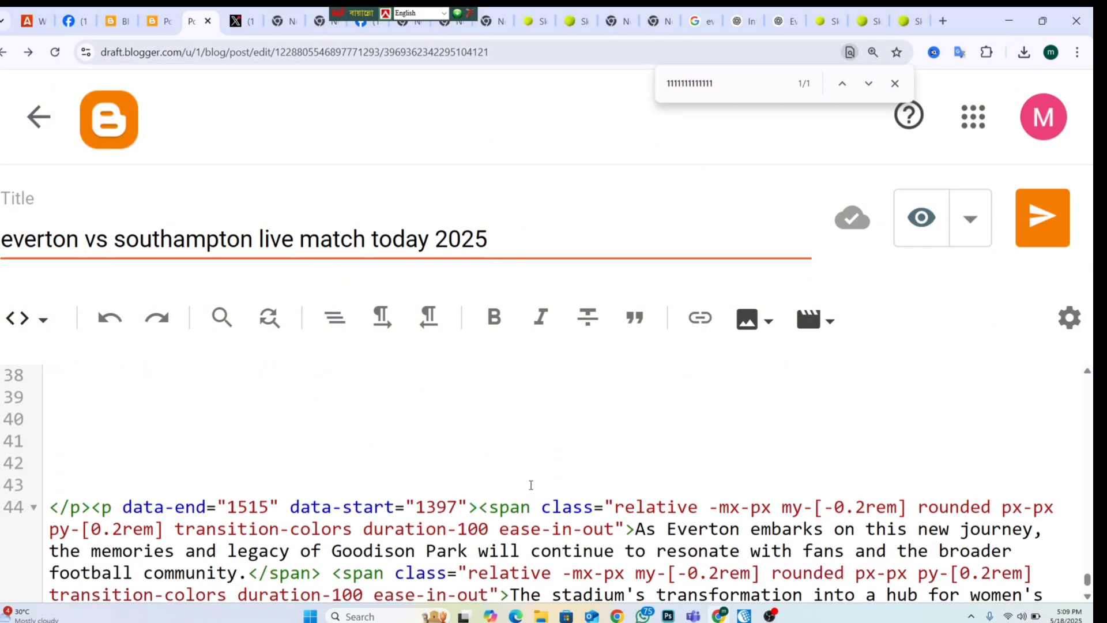
scroll(531, 485, down, 1)
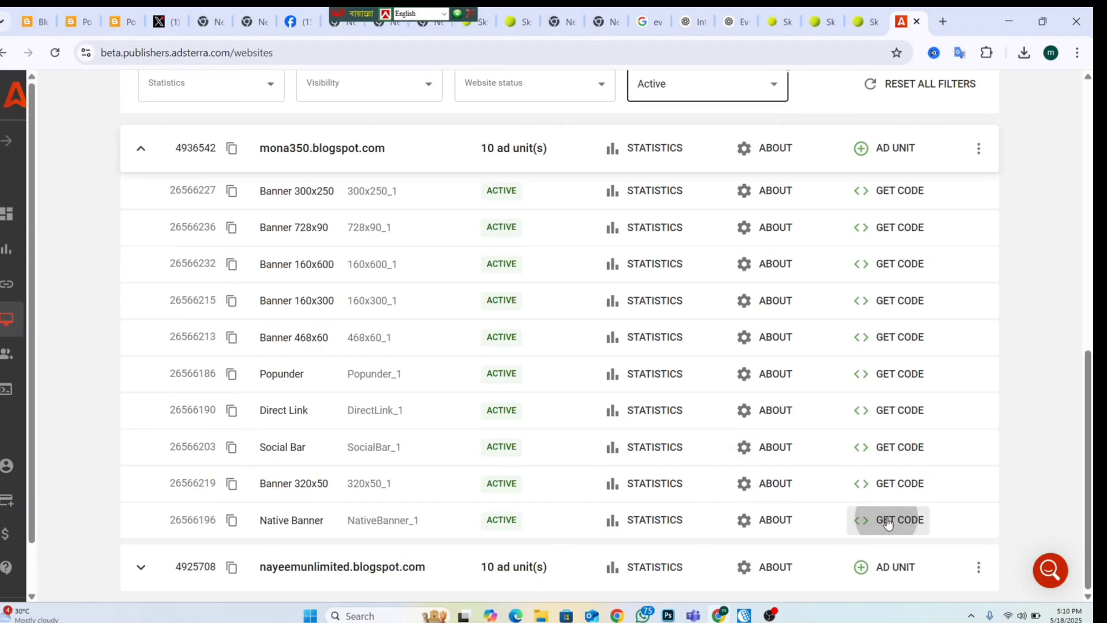
click(879, 512)
click(791, 554)
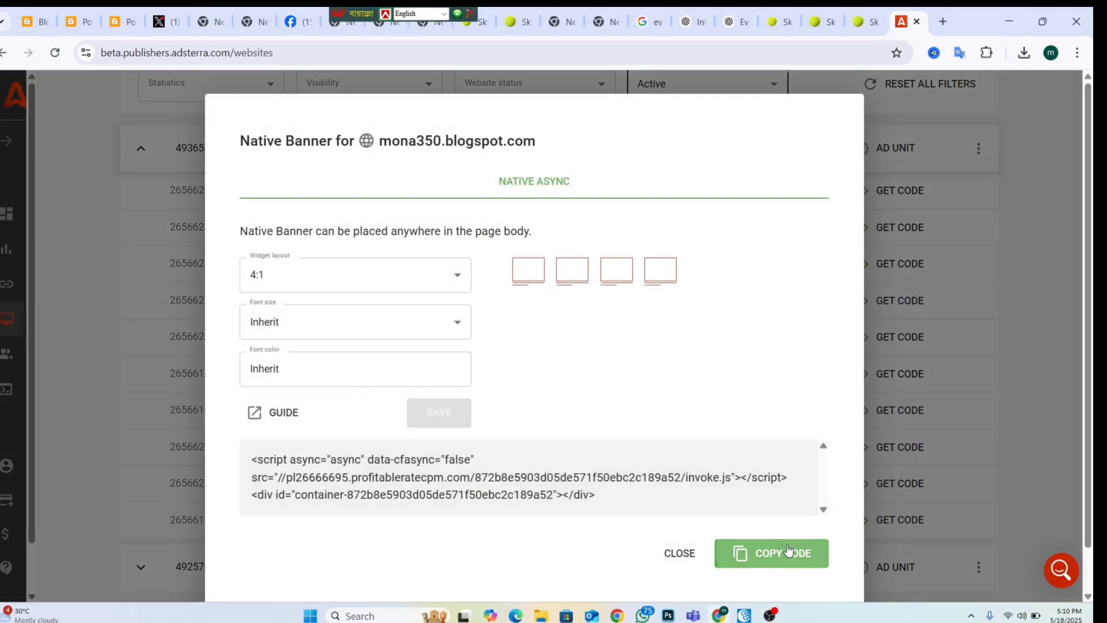
click(143, 26)
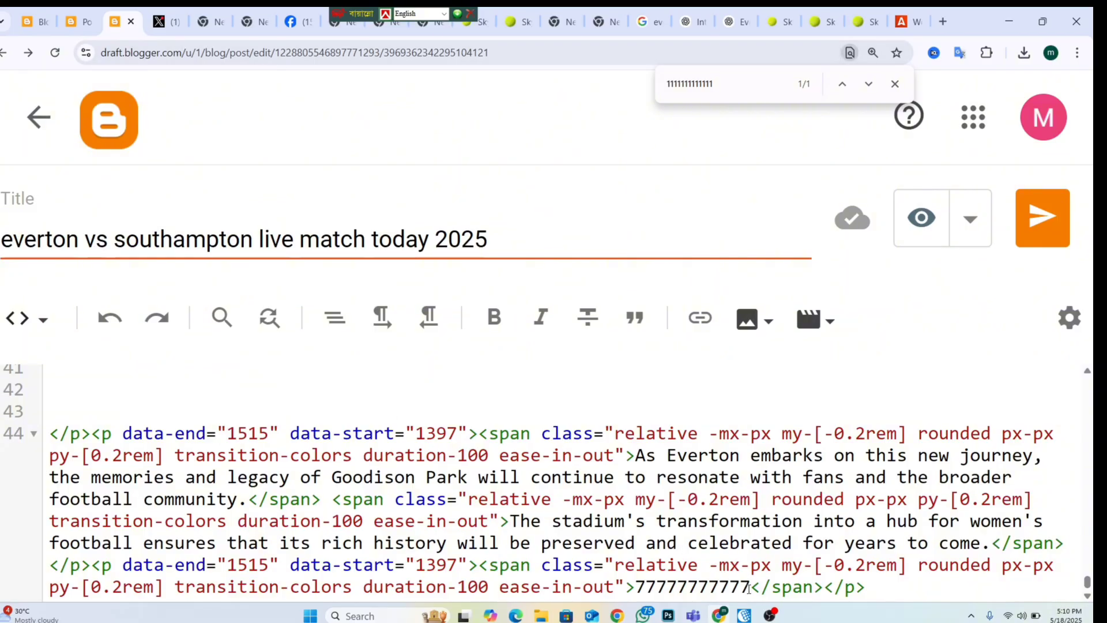
drag(748, 587, 646, 584)
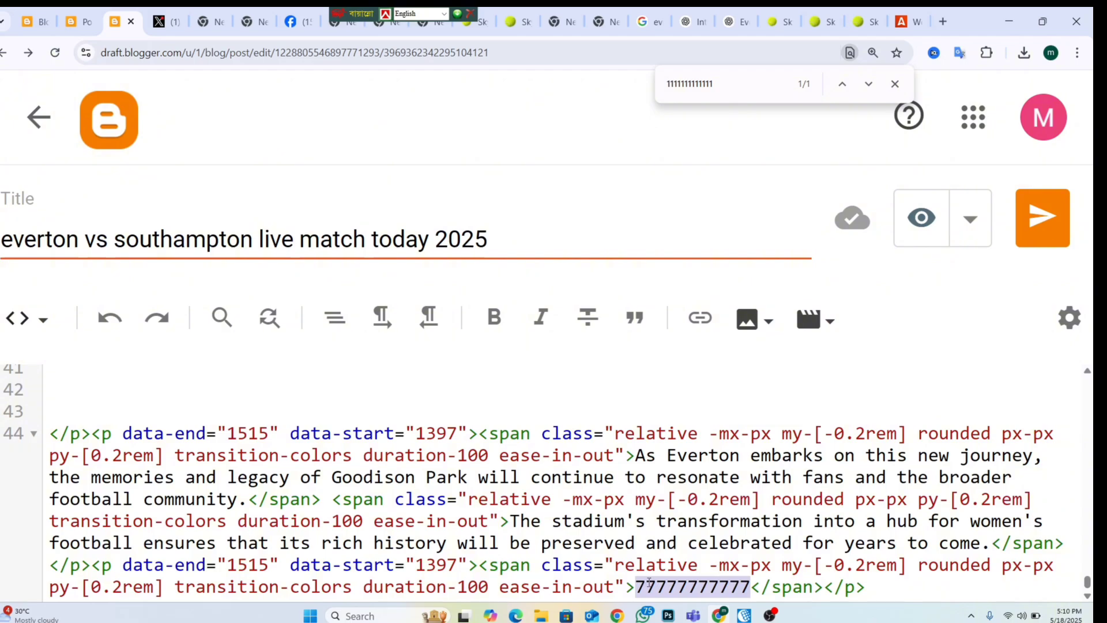
key(ctrl+v)
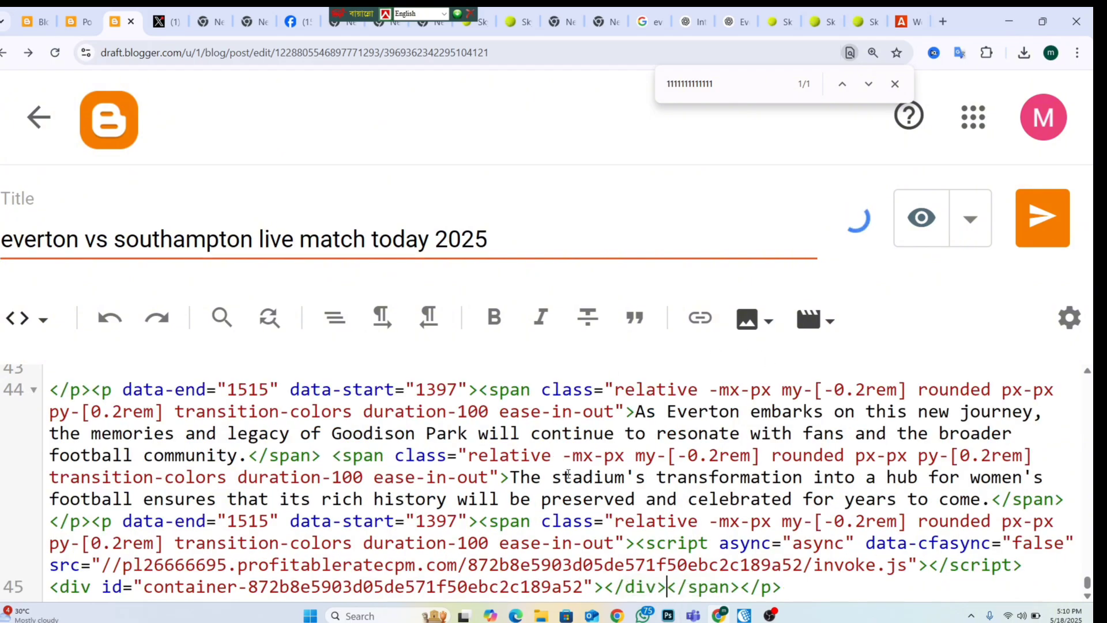
Publish the "everton vs southampton live match today 2025" post to the blog and confirm the publication
scroll(558, 464, up, 10)
scroll(558, 464, up, 10)
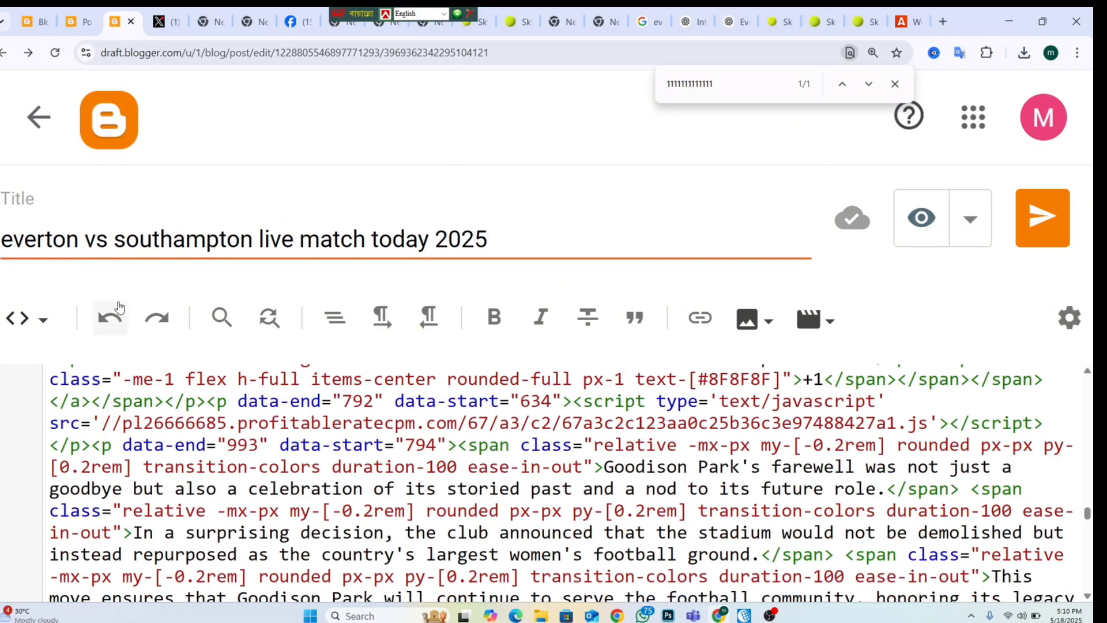
click(32, 320)
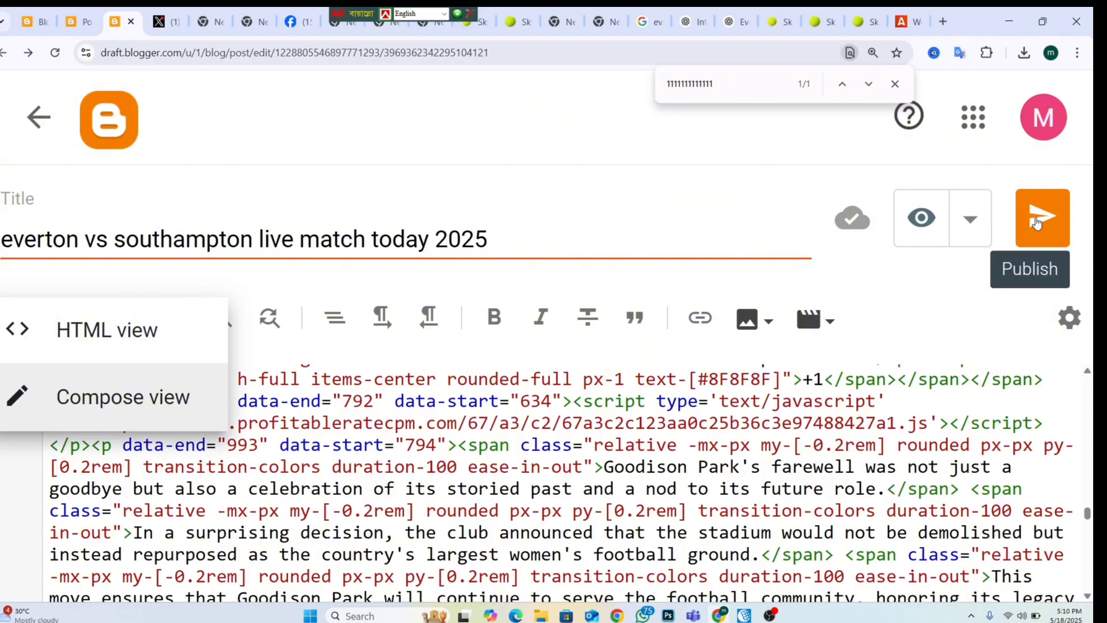
key(ctrl+plus)
key(ctrl+plus)
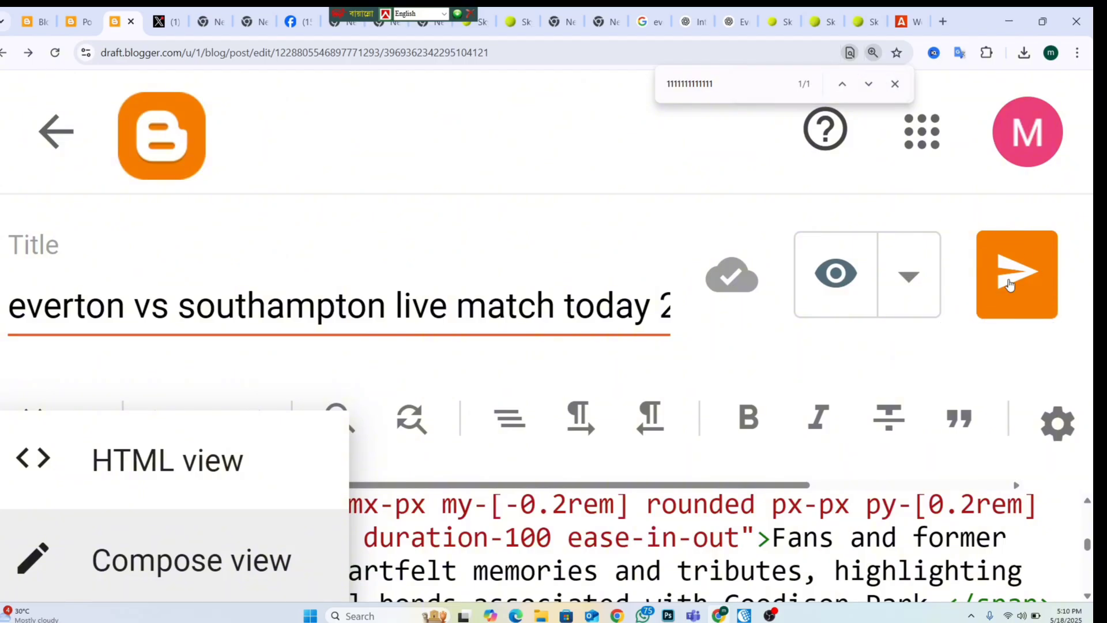
click(1027, 289)
click(1021, 287)
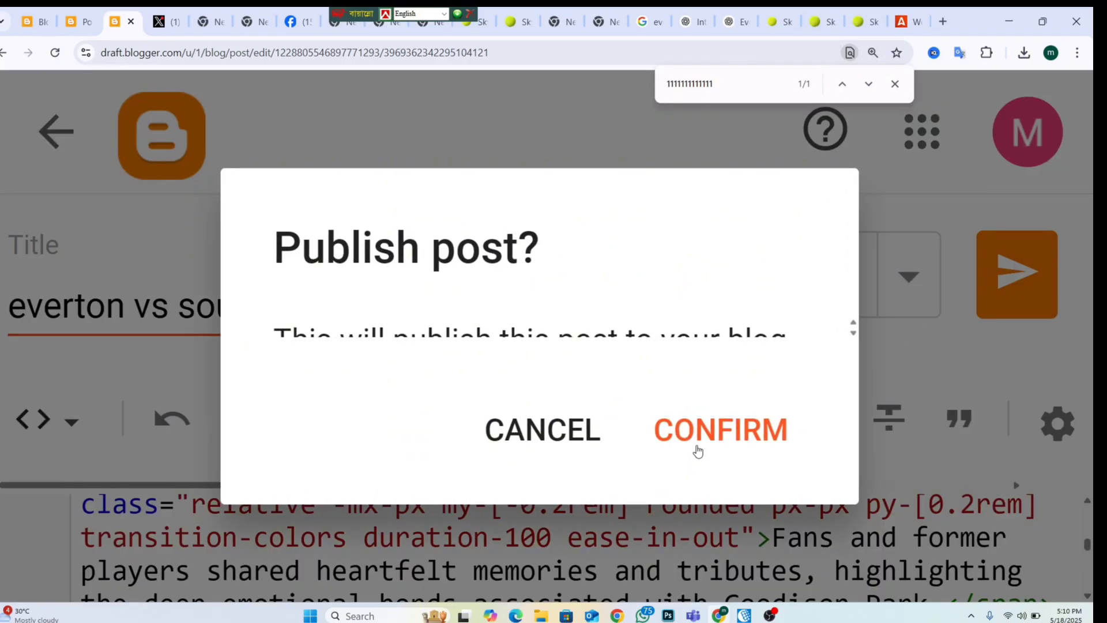
click(716, 431)
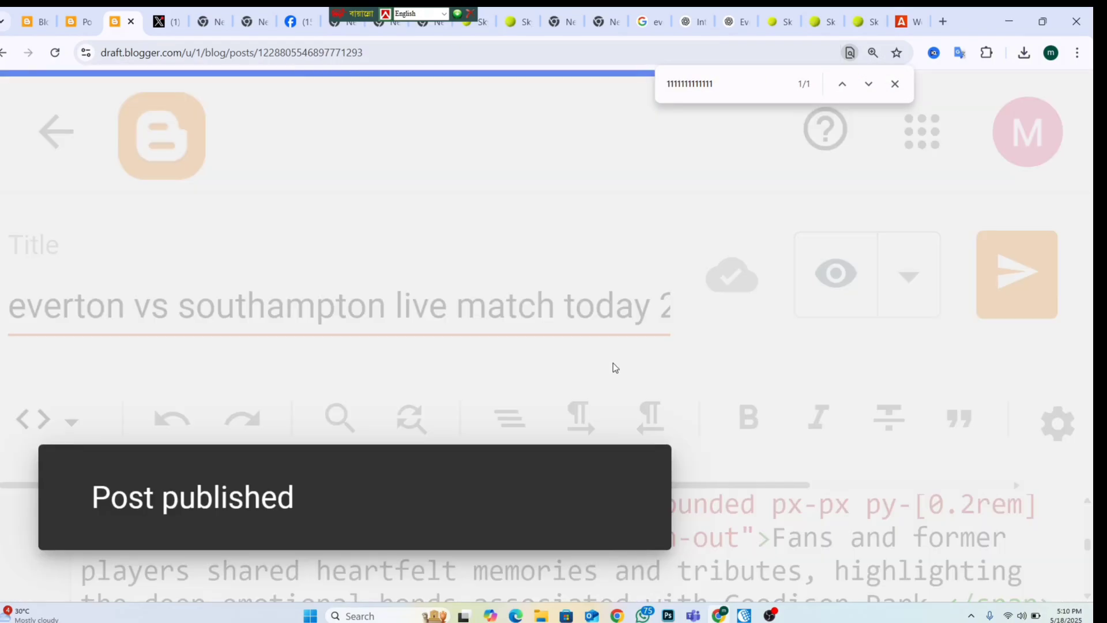
Open the live page of the published Everton vs Southampton post and close the overlay ads that cover it
key(ctrl+minus)
key(ctrl+minus)
key(ctrl+minus)
key(ctrl+minus)
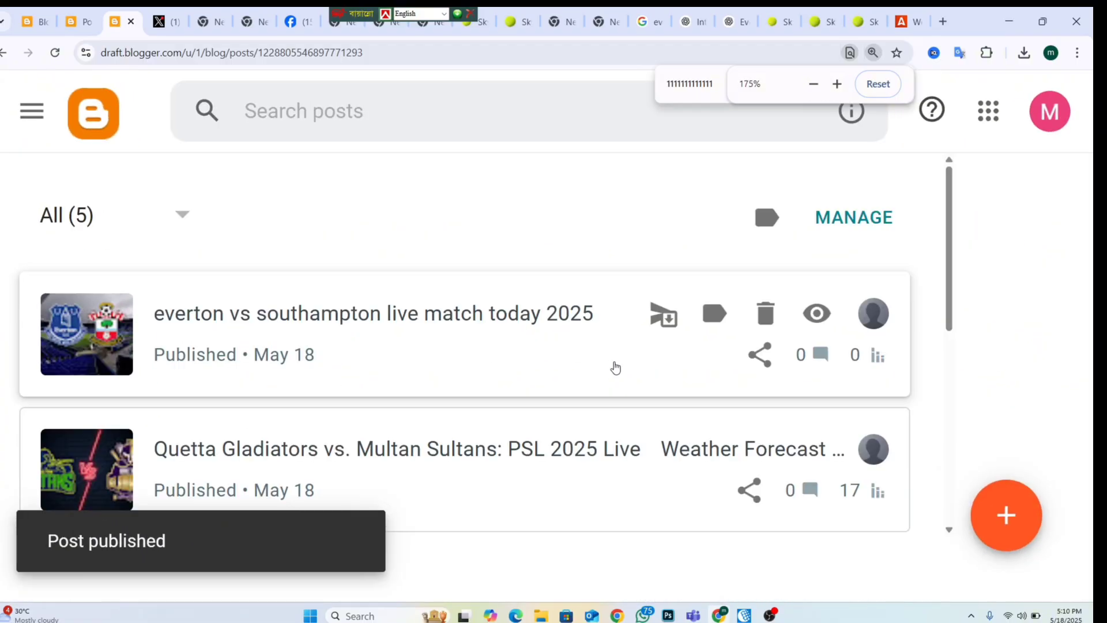
key(ctrl+minus)
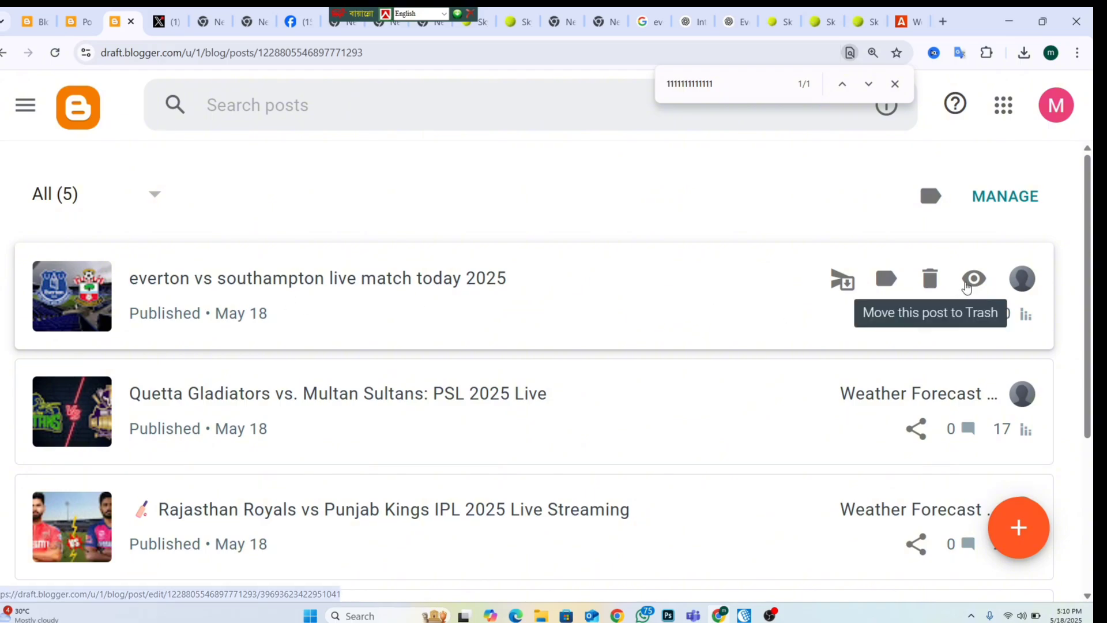
click(973, 279)
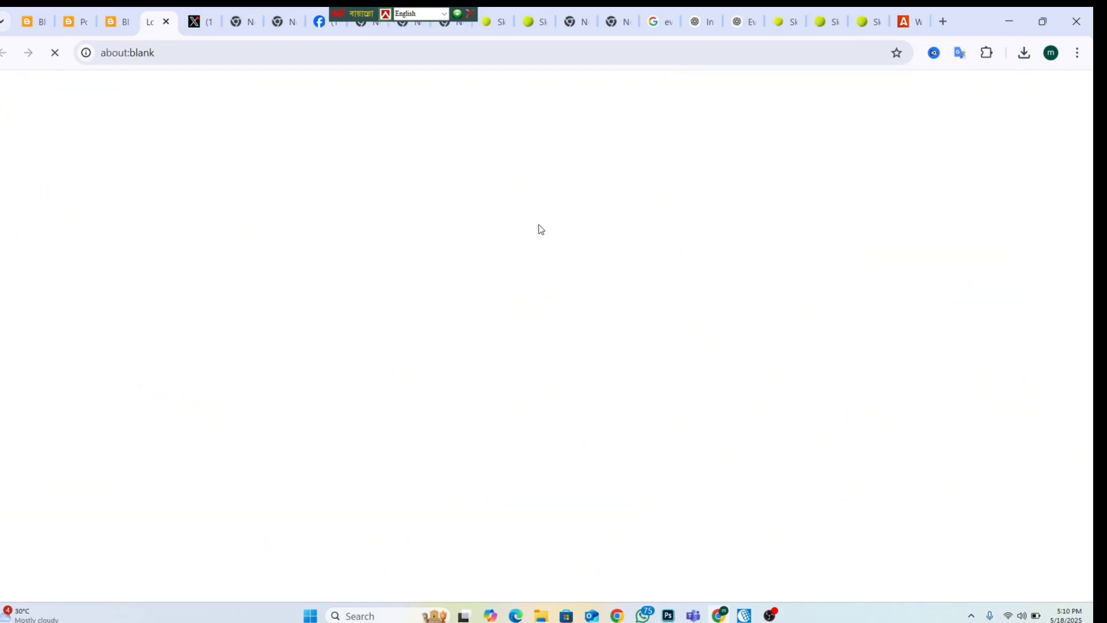
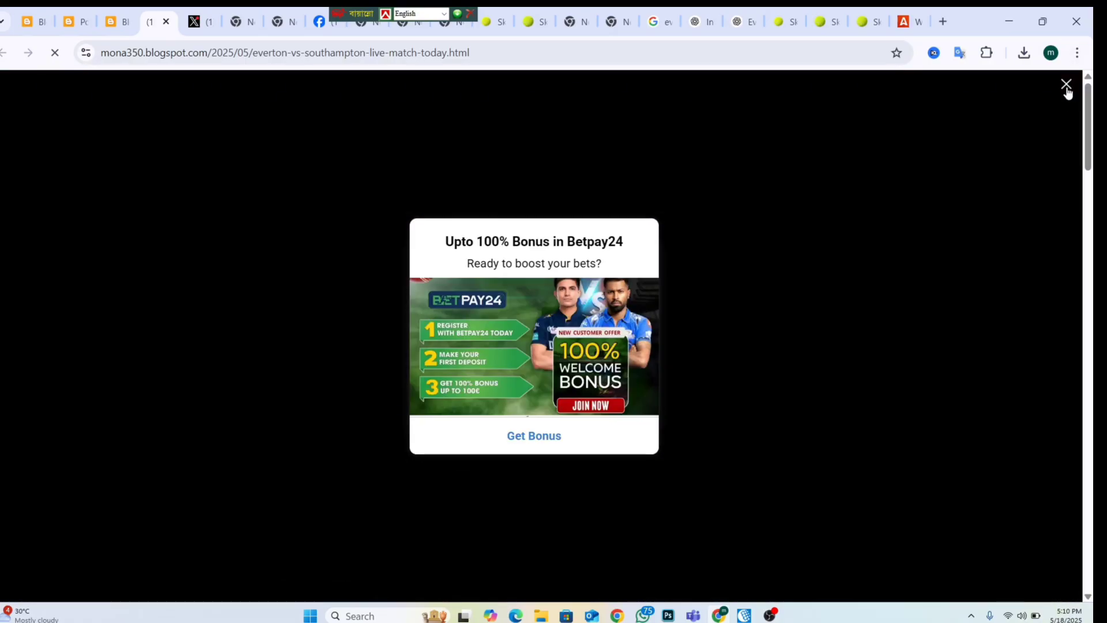
click(1067, 86)
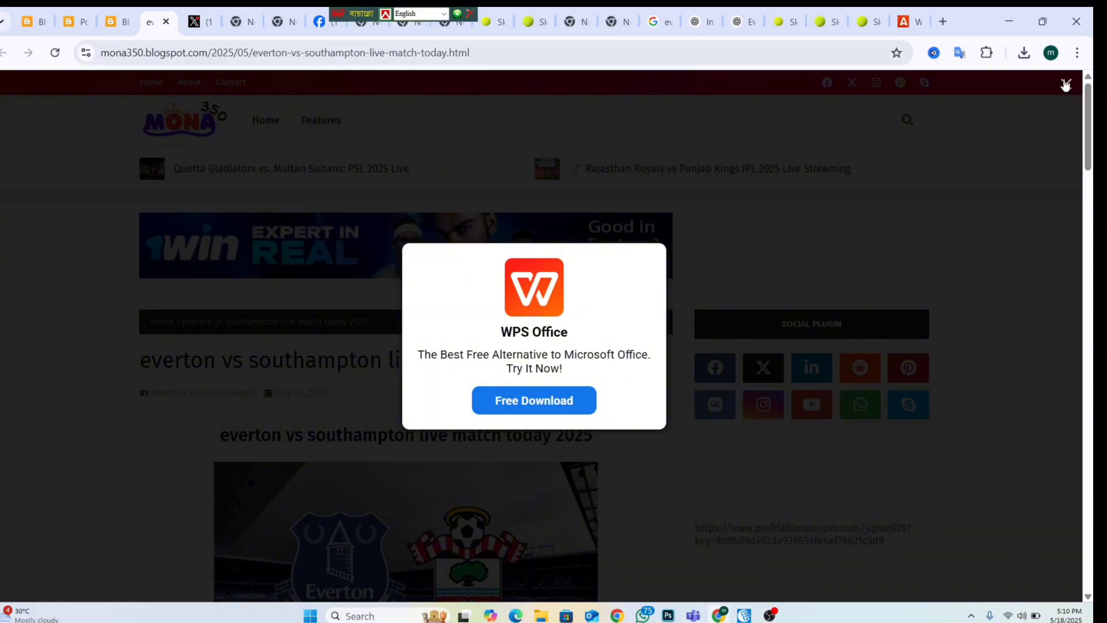
click(1066, 86)
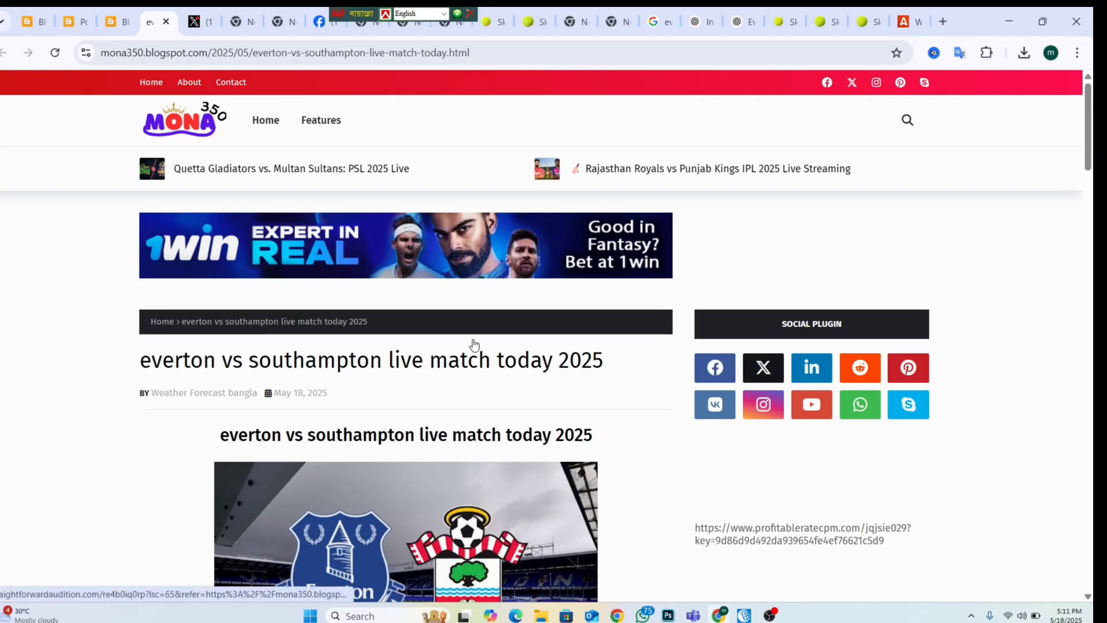
Examine the live post's image, embedded stream, article text and ad placements down to the footer, closing any overlay ads
scroll(475, 344, down, 6)
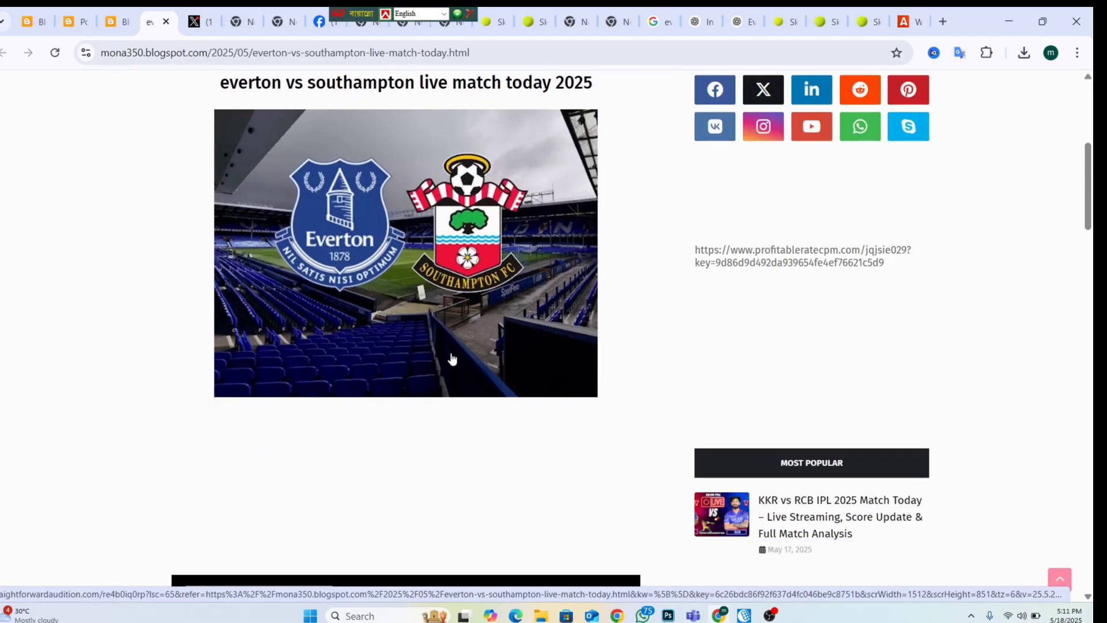
scroll(452, 359, down, 7)
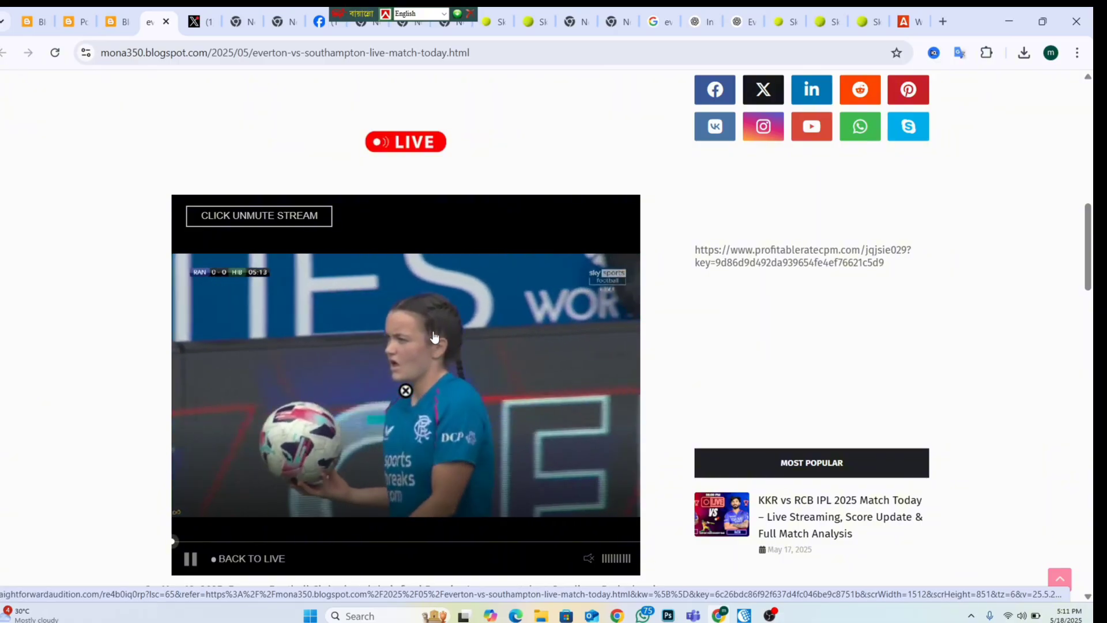
scroll(435, 336, down, 1)
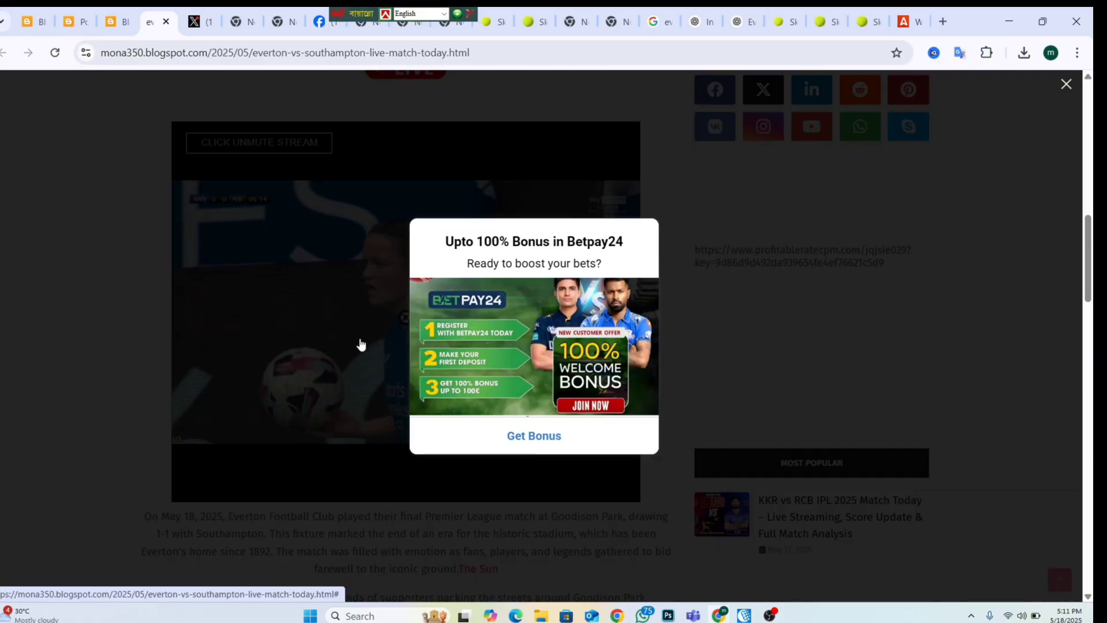
click(1066, 85)
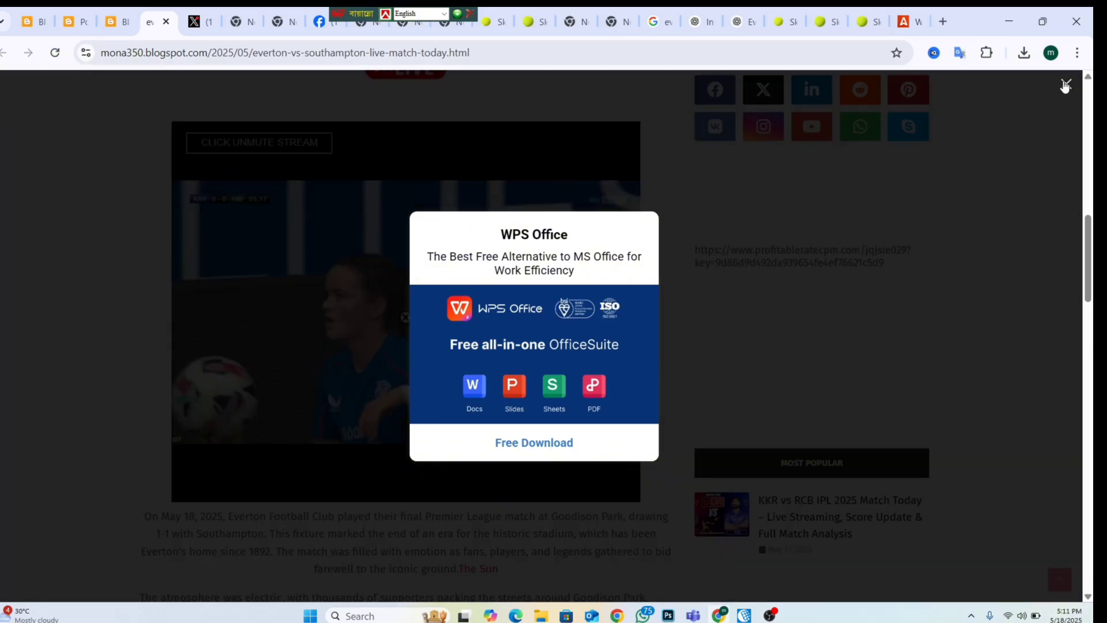
click(1066, 85)
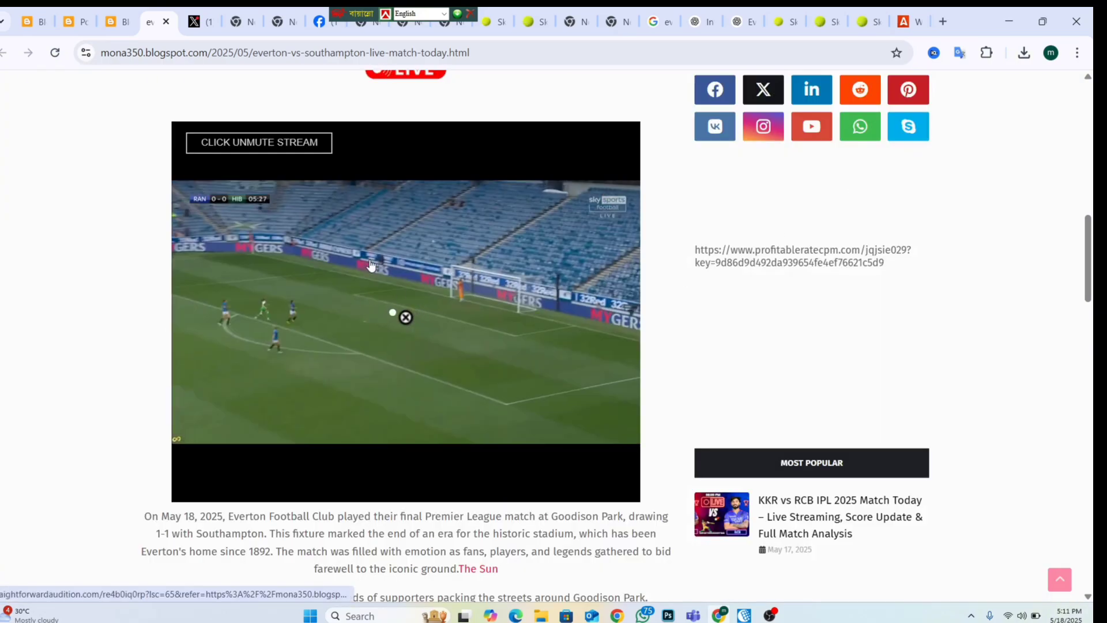
scroll(408, 483, down, 15)
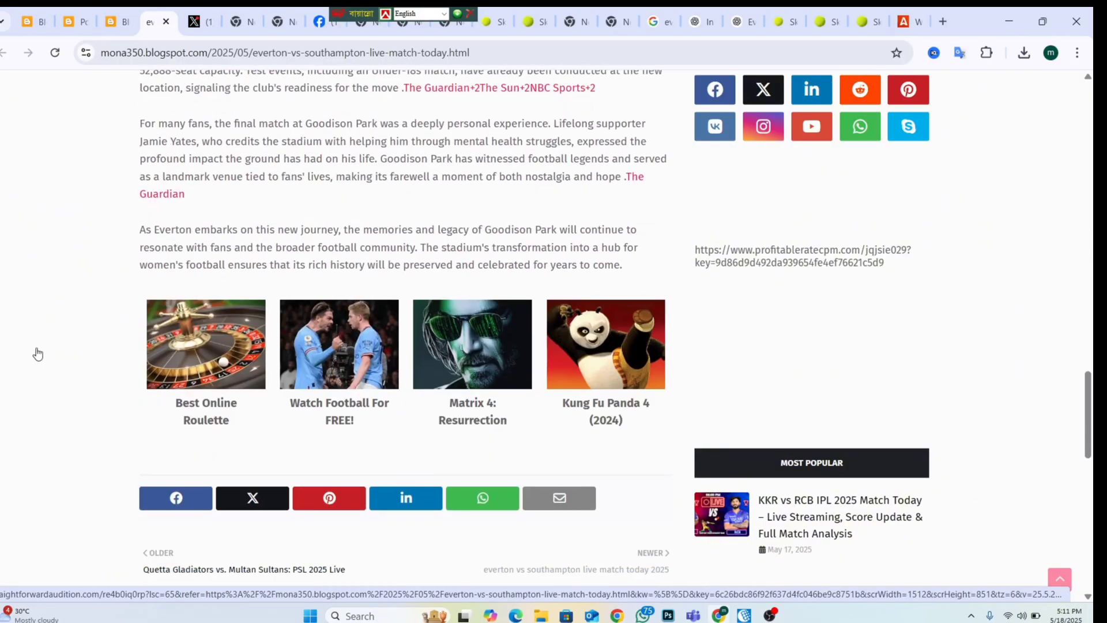
click(585, 404)
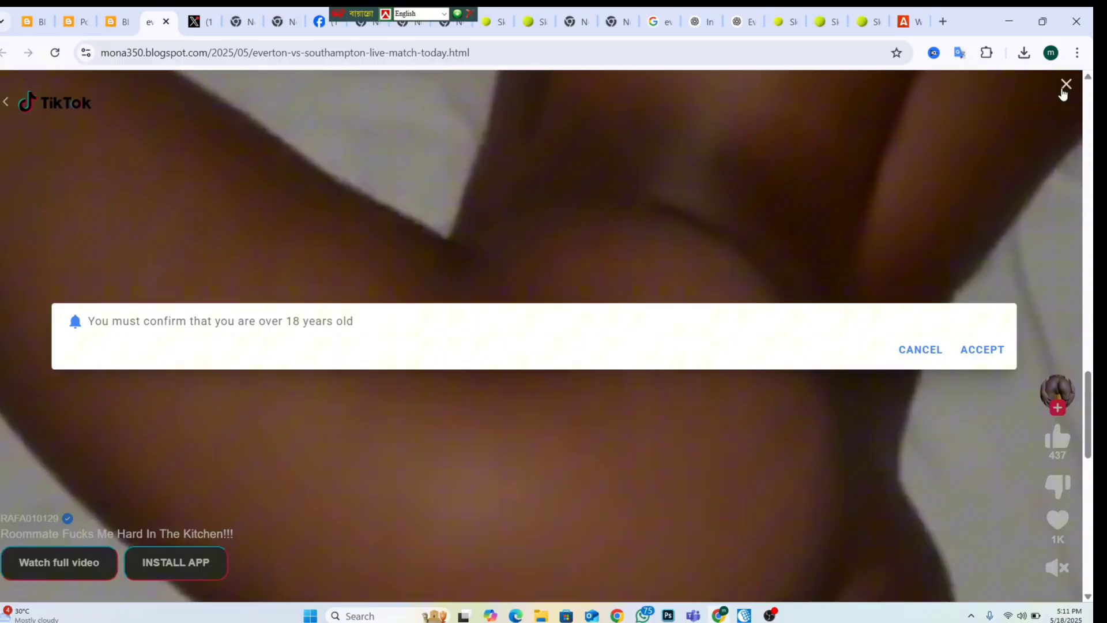
click(1064, 90)
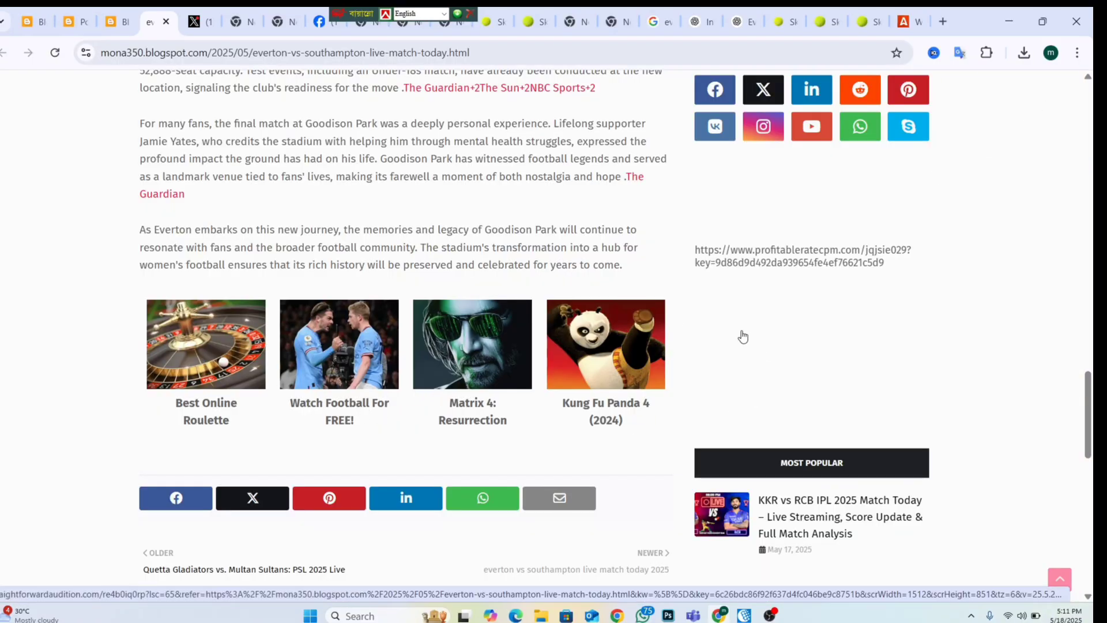
scroll(349, 385, down, 10)
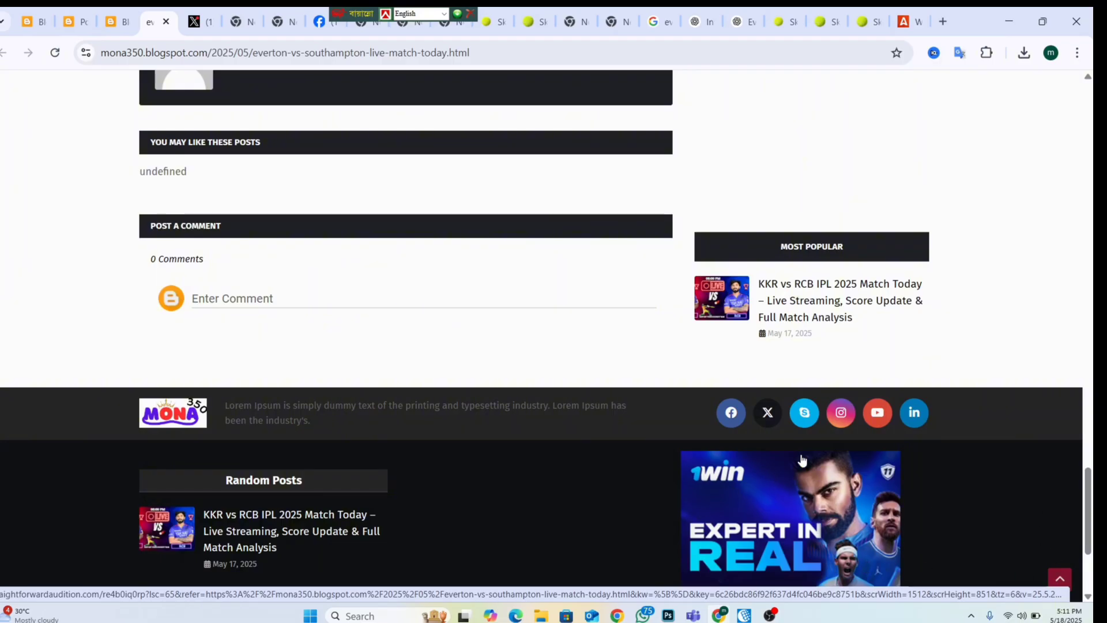
scroll(709, 429, up, 10)
scroll(637, 400, up, 5)
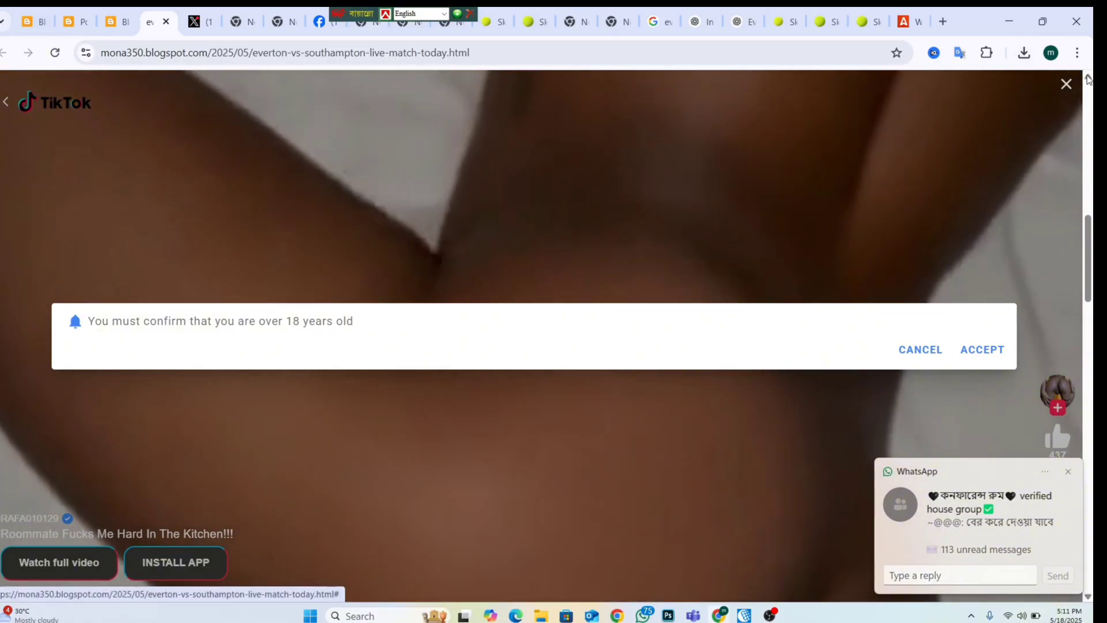
click(1067, 84)
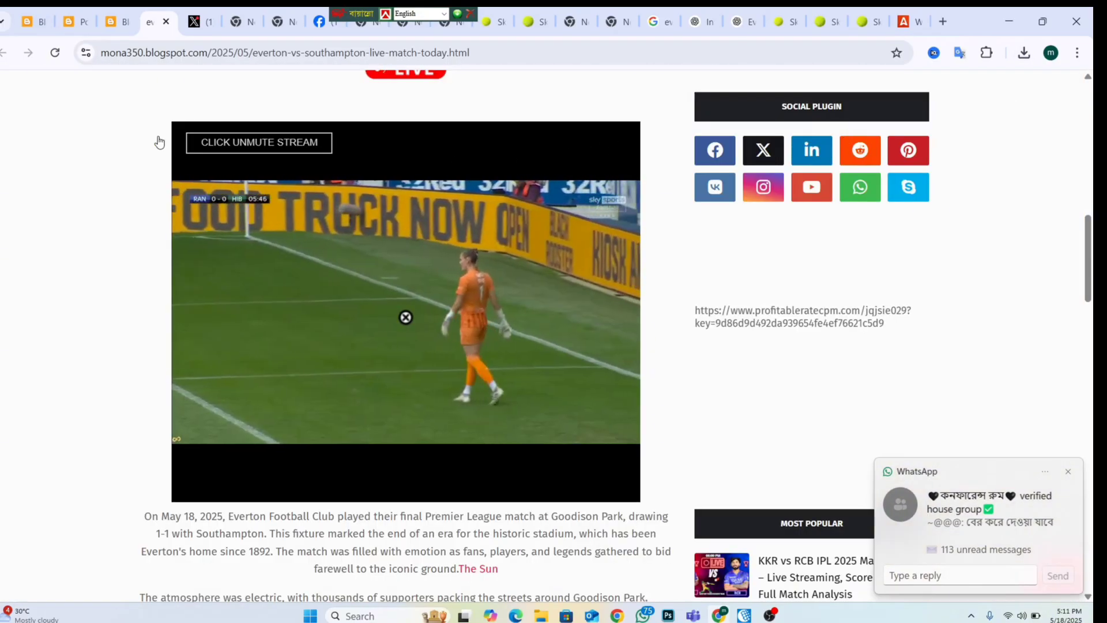
Return to the Blogger posts list and copy the share link of "everton vs southampton live match today 2025", then close the share dialog
click(83, 24)
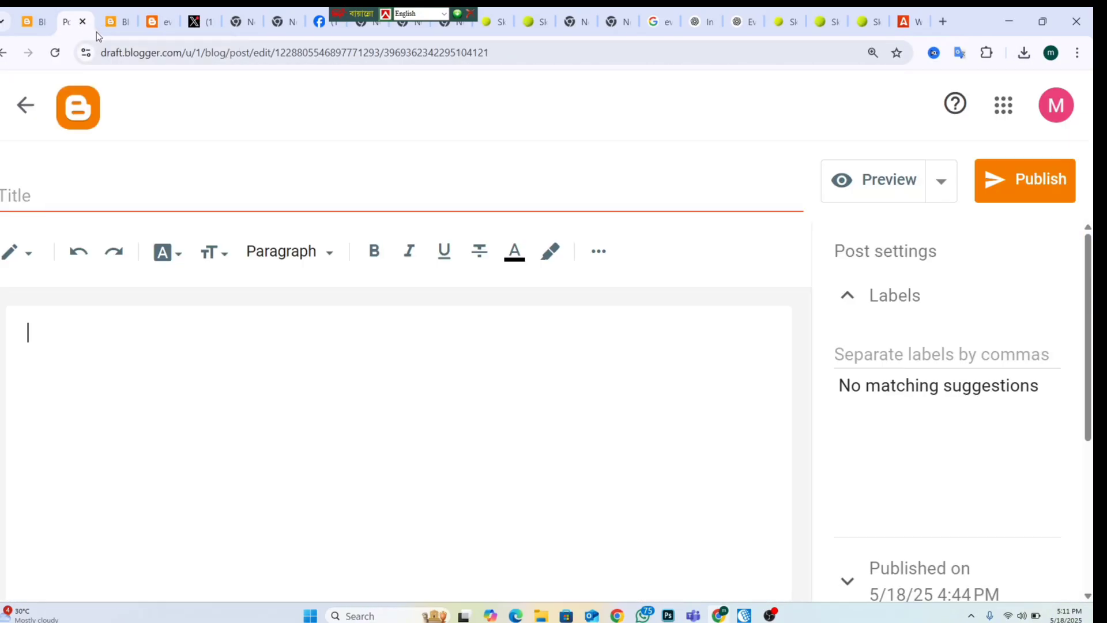
click(105, 25)
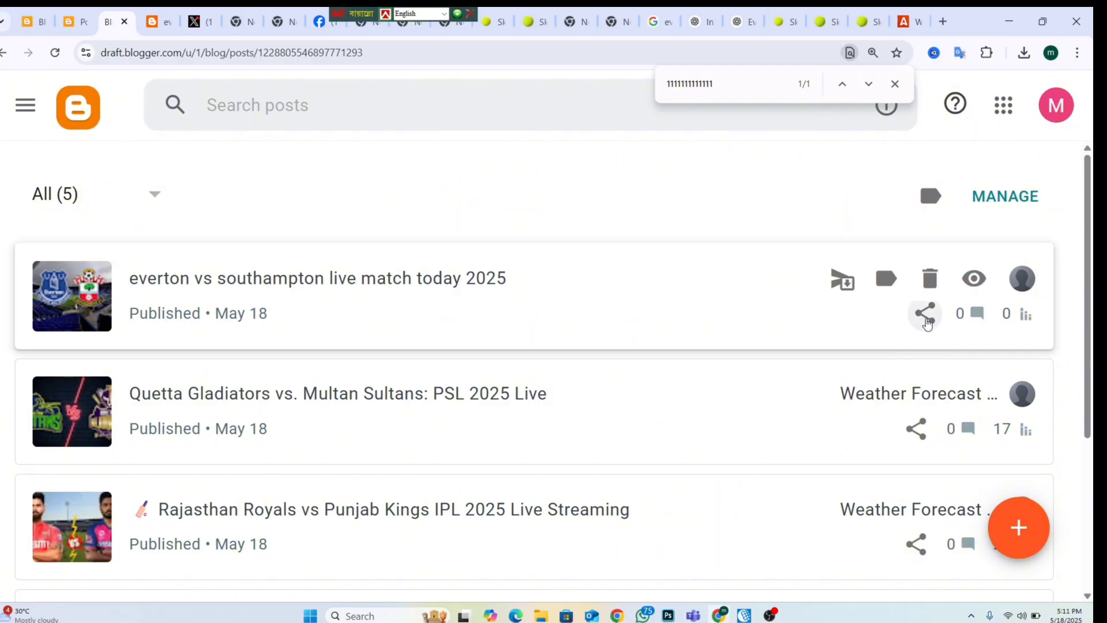
click(926, 315)
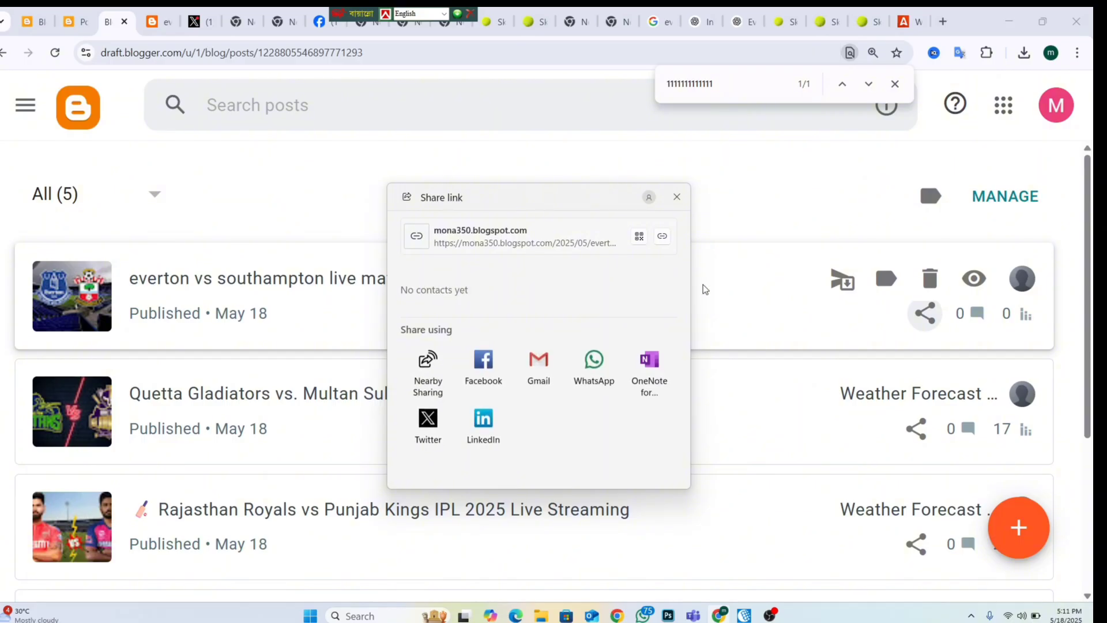
scroll(705, 288, up, 4)
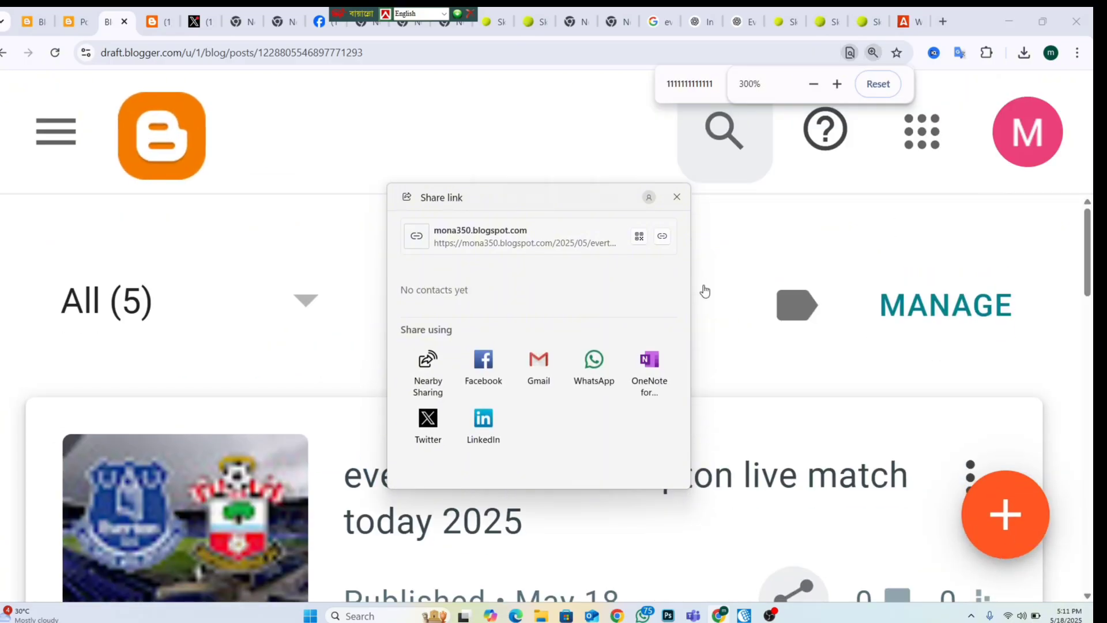
scroll(682, 261, down, 4)
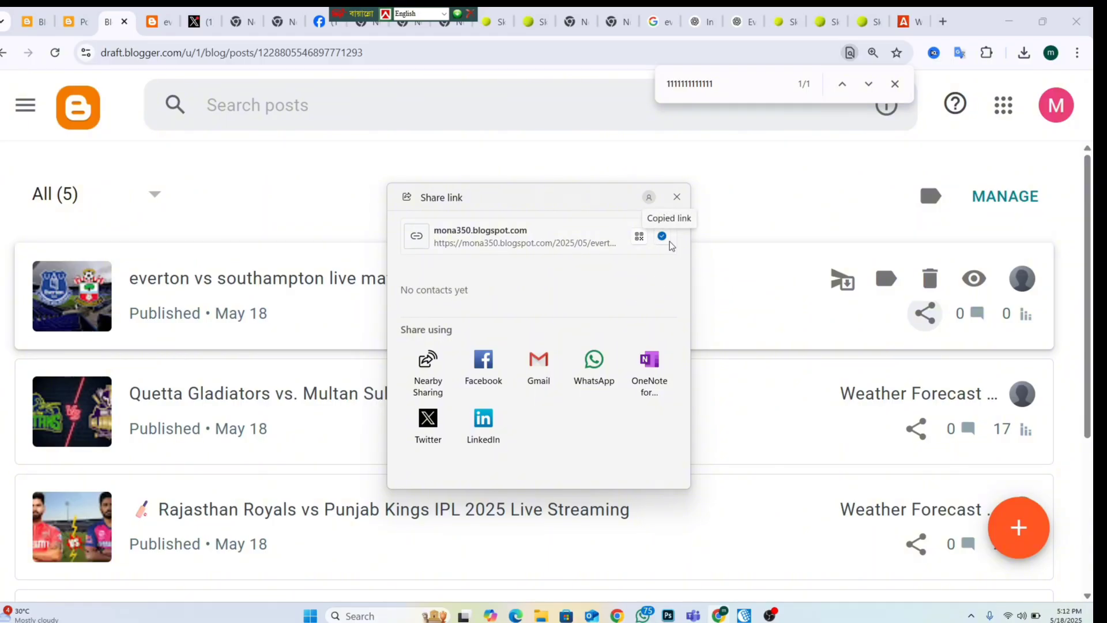
click(677, 197)
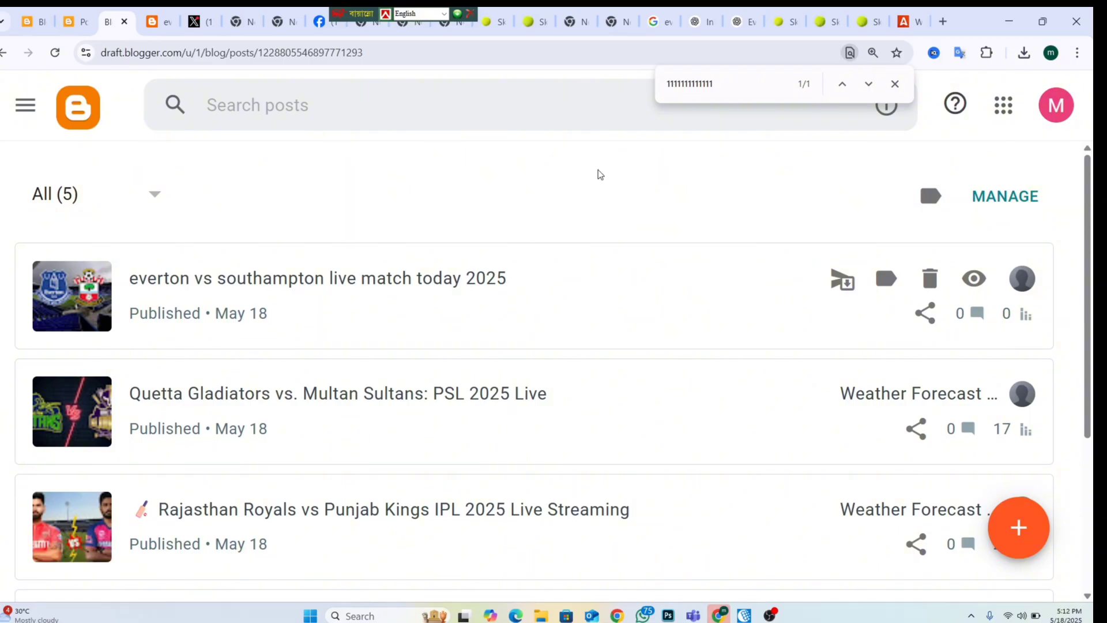
Switch to X and start a post on the home feed with the copied title "everton vs southampton live match today 2025"
click(199, 21)
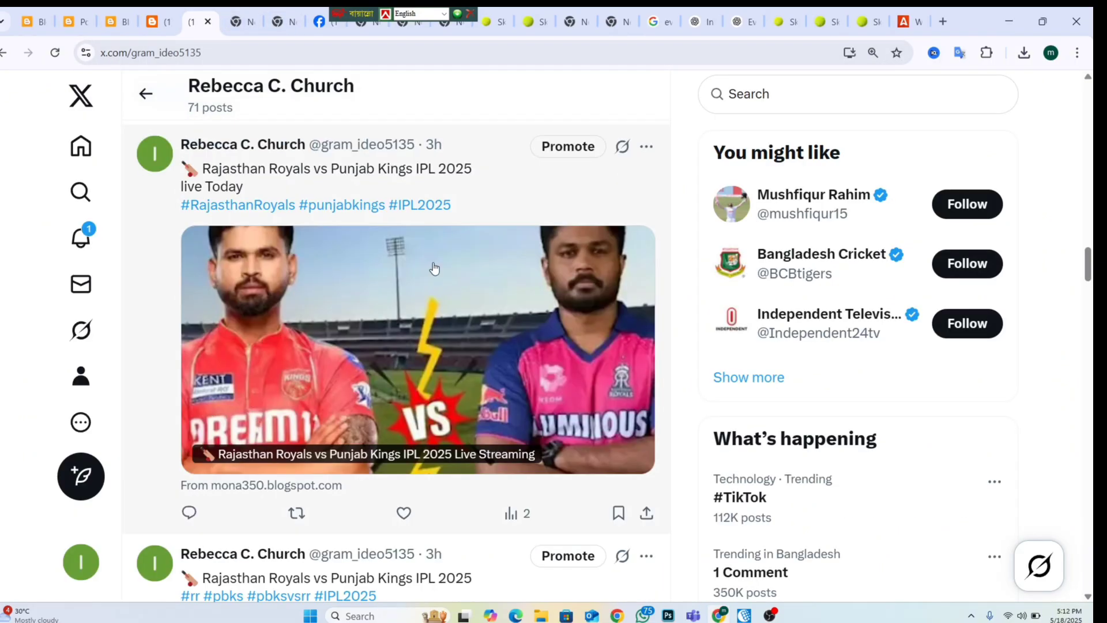
scroll(434, 268, down, 5)
scroll(467, 257, up, 10)
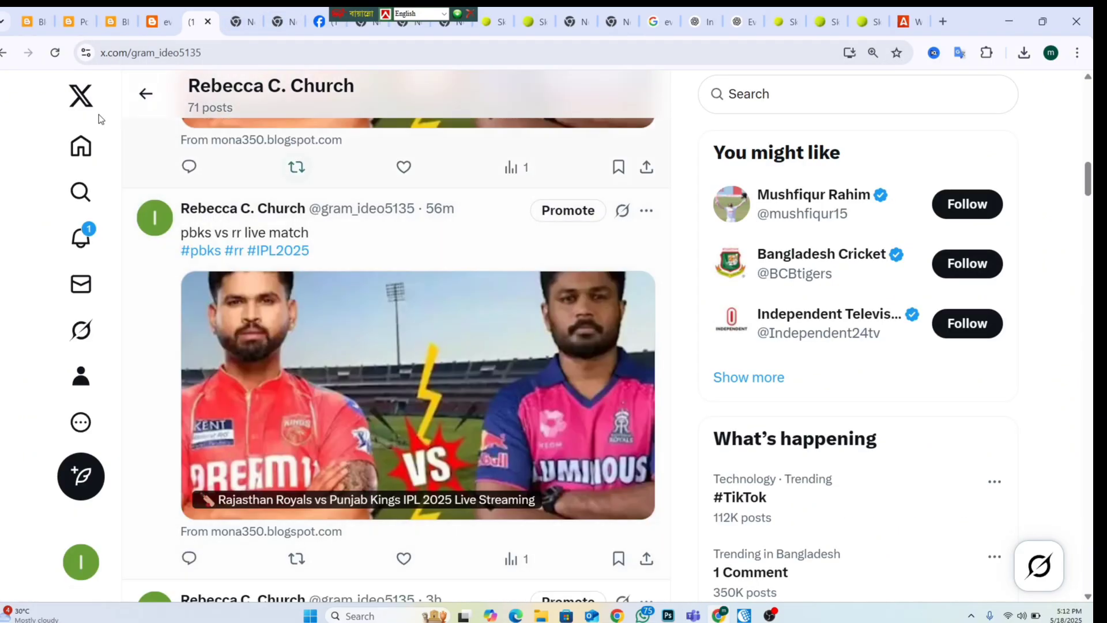
click(146, 93)
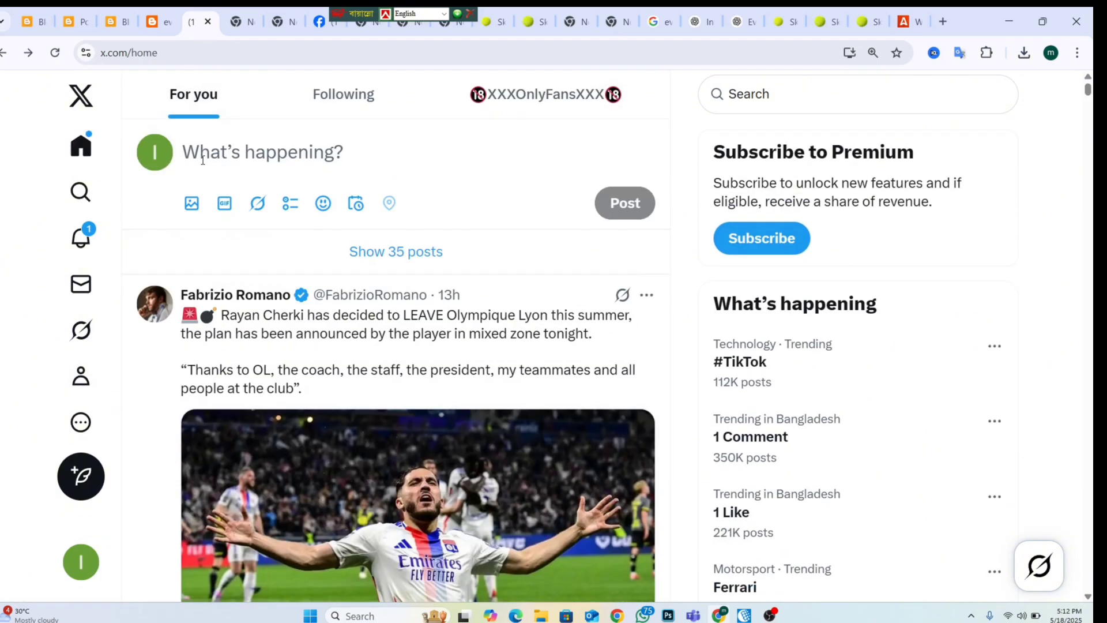
click(202, 160)
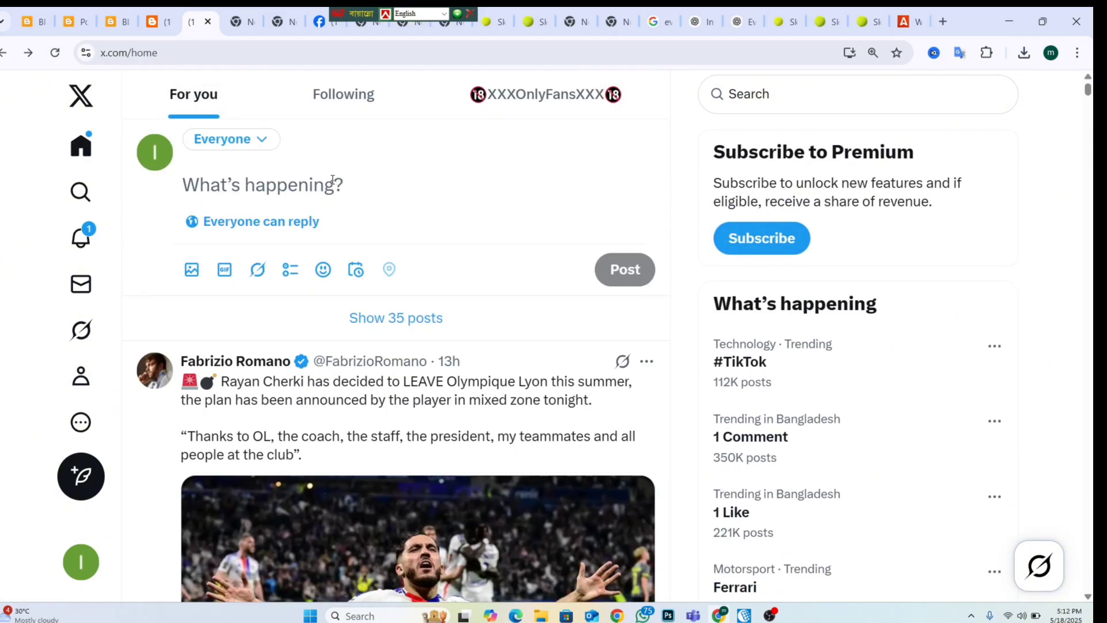
key(super+v)
scroll(280, 319, down, 3)
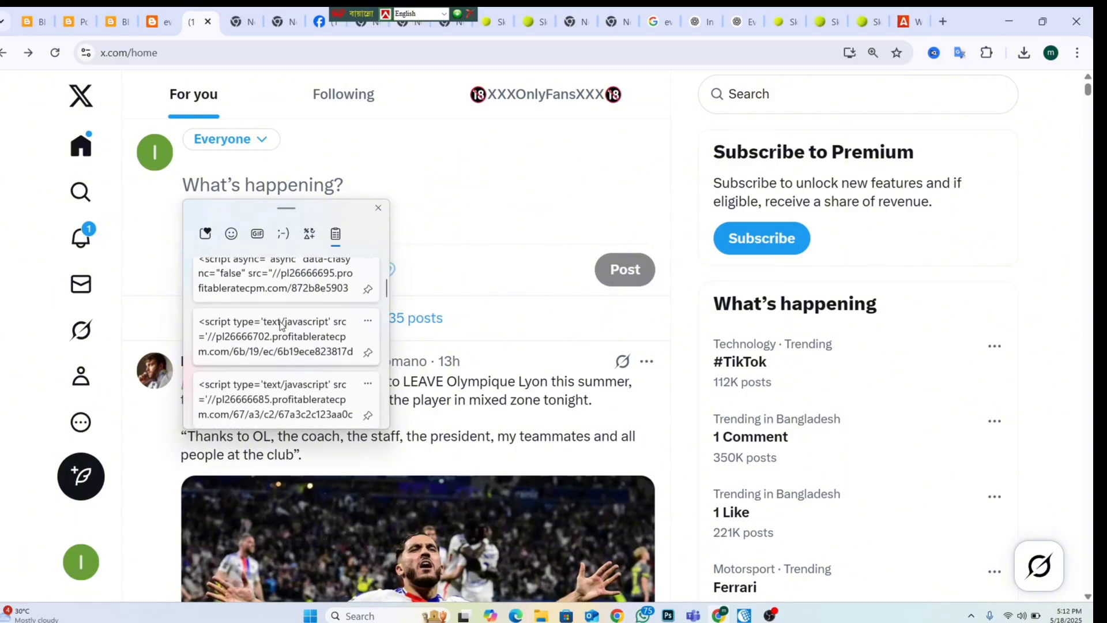
scroll(279, 318, down, 5)
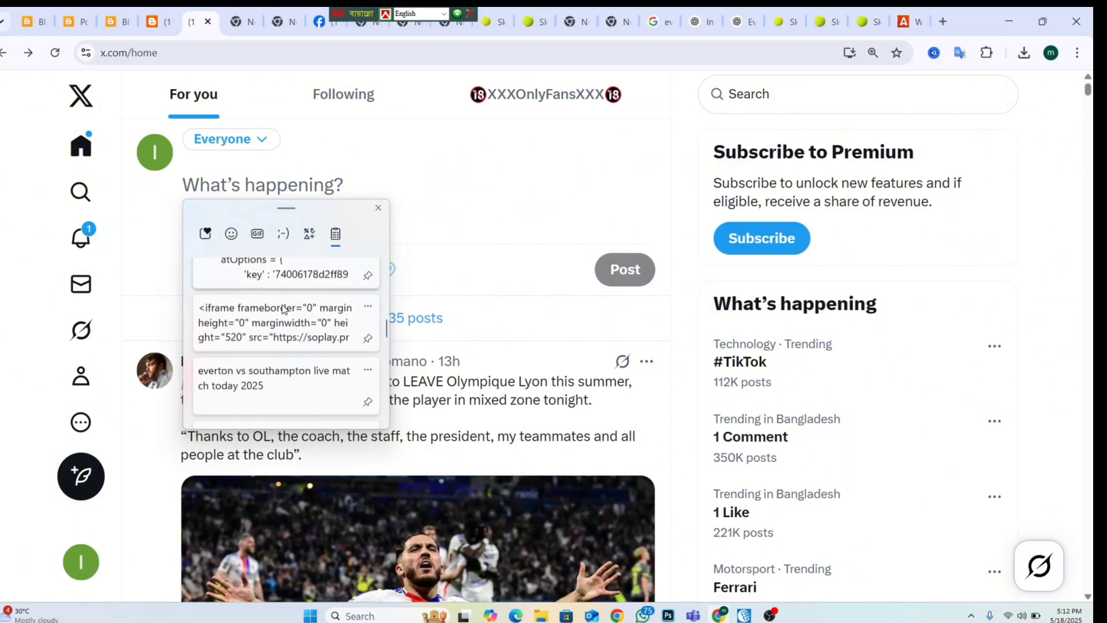
click(275, 365)
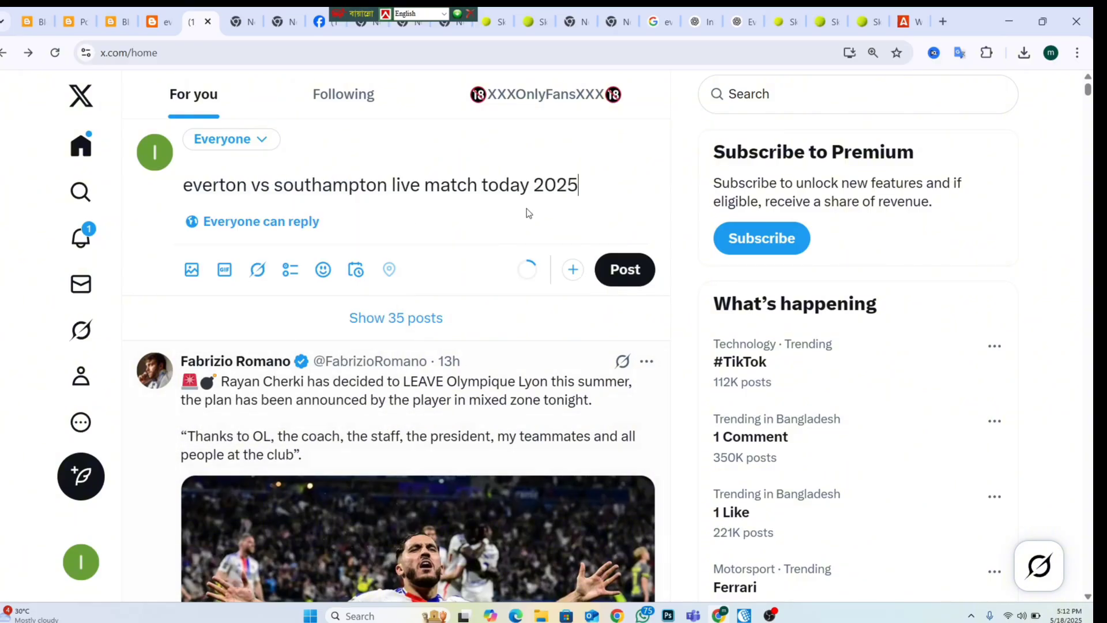
Add the hashtags #everton #southampton #football on a new line below the title in the X post
key(Return)
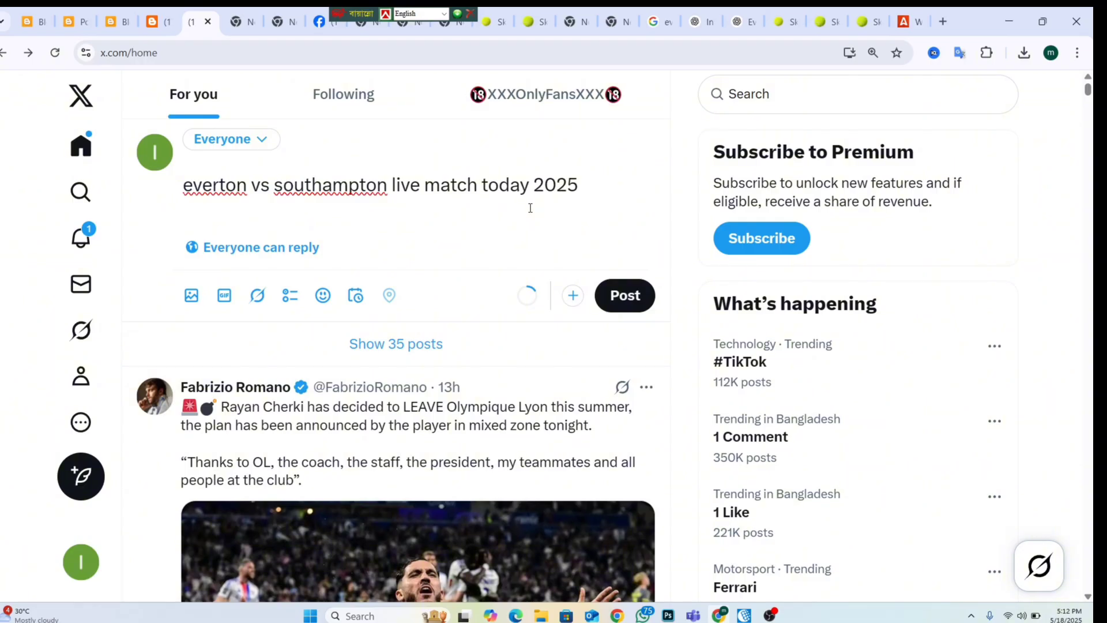
text(#ever)
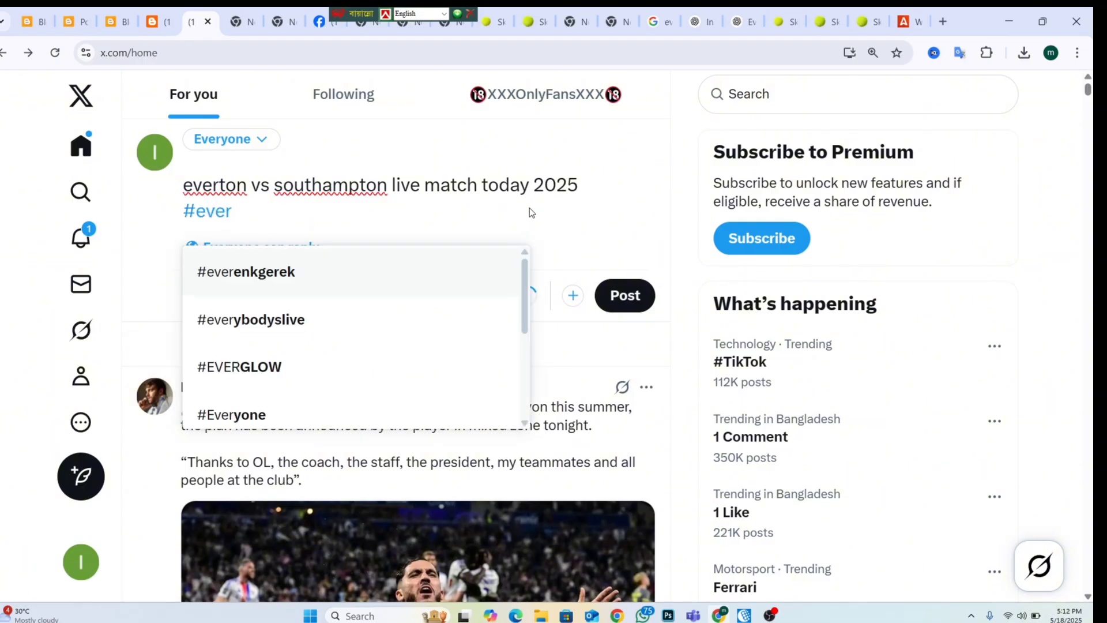
text(ton)
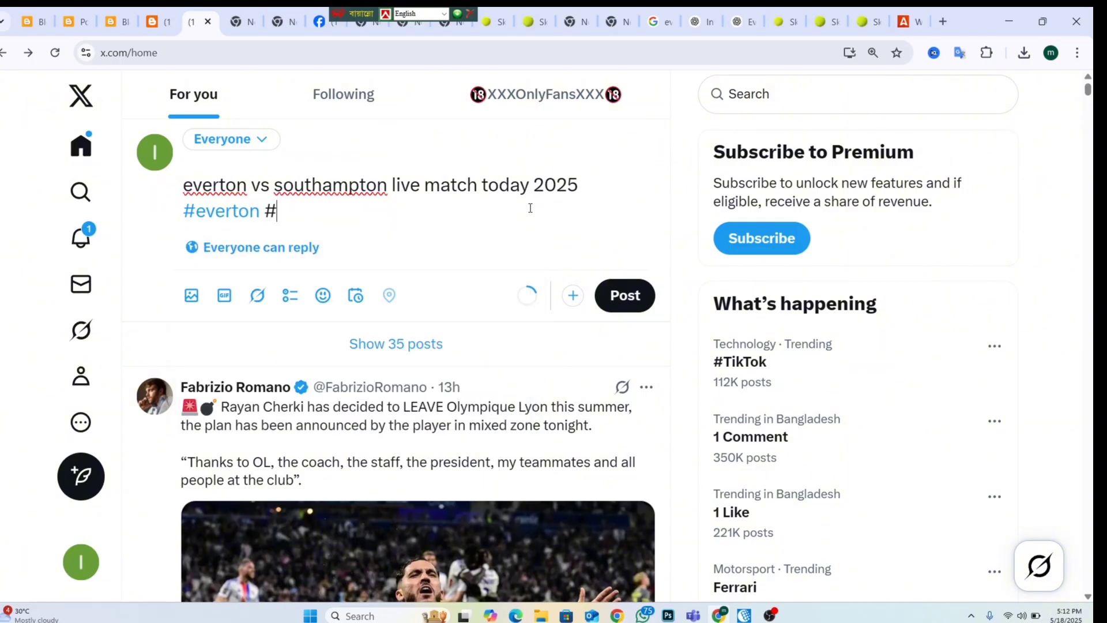
text( #so)
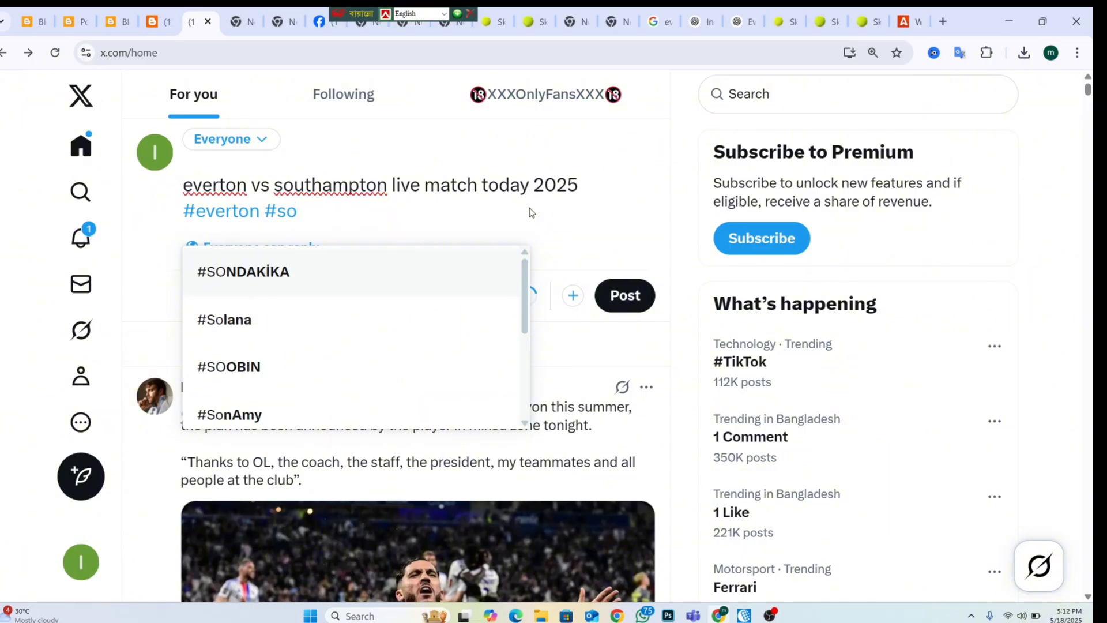
text(uth)
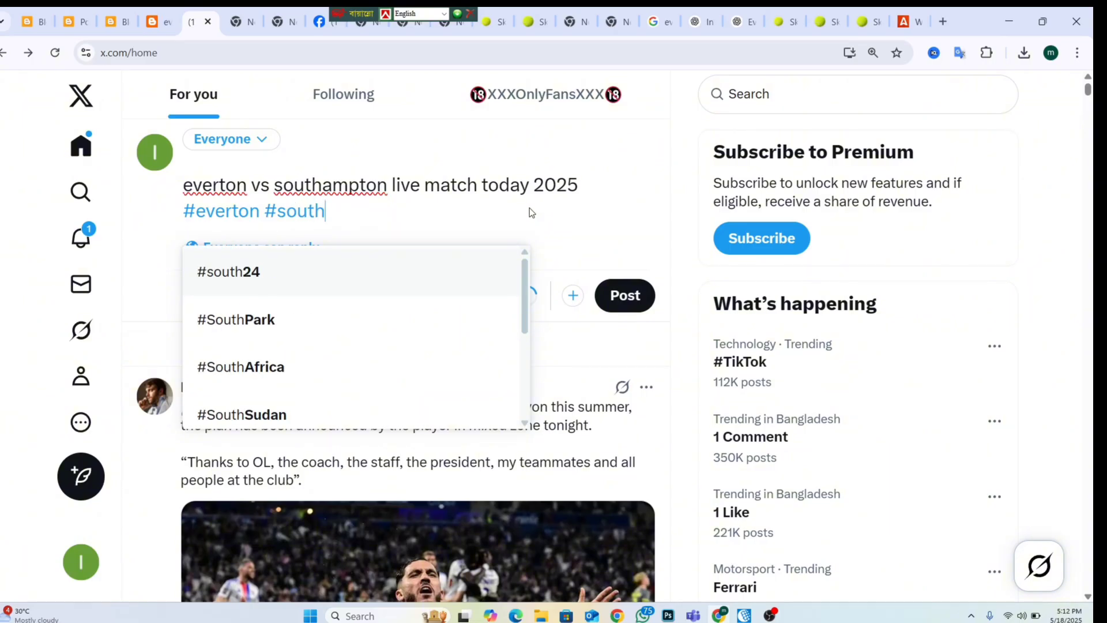
text(am)
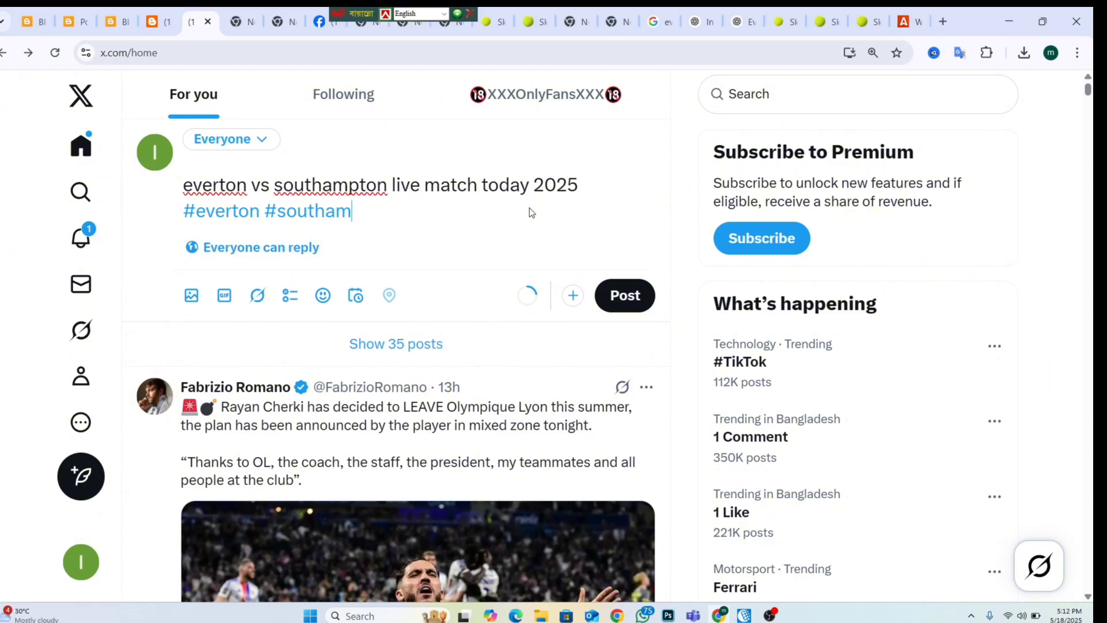
text(q)
key(BackSpace)
text(pton)
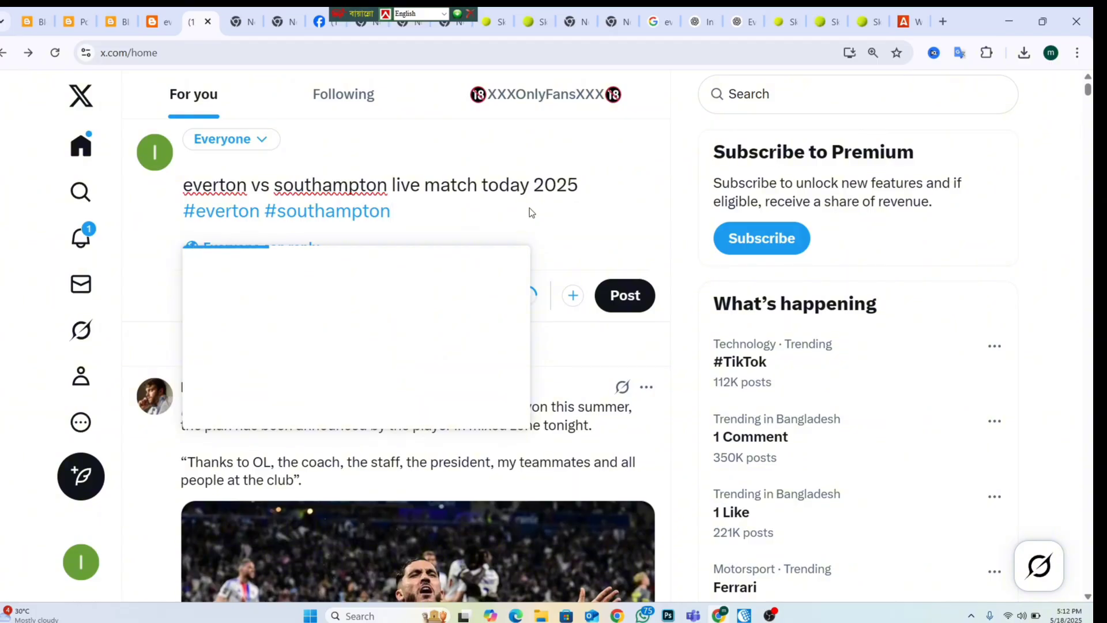
text( #)
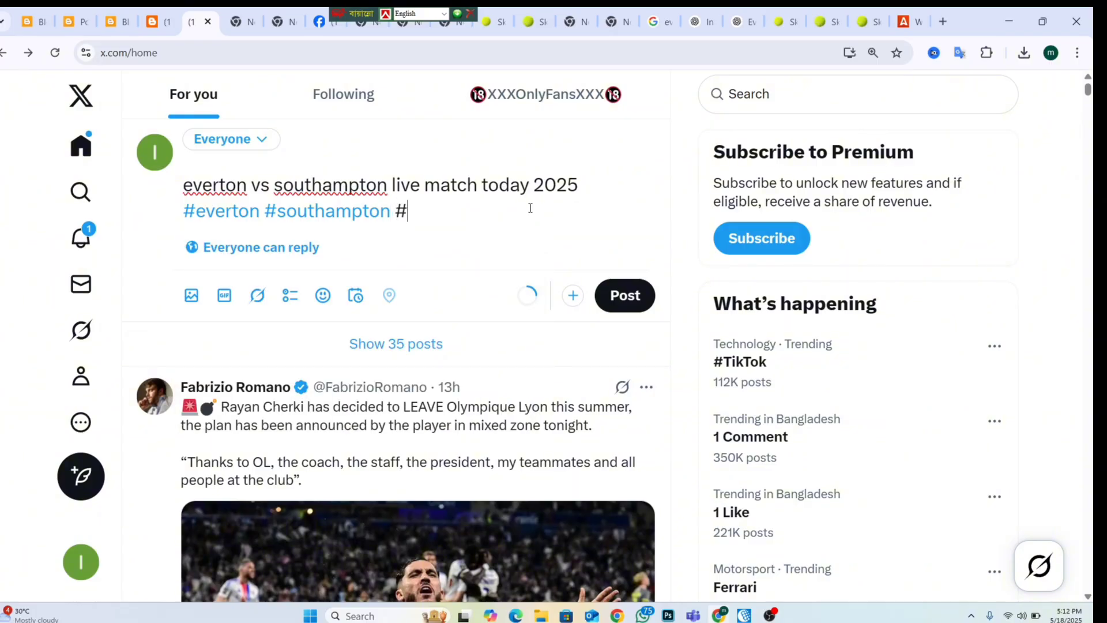
text(football)
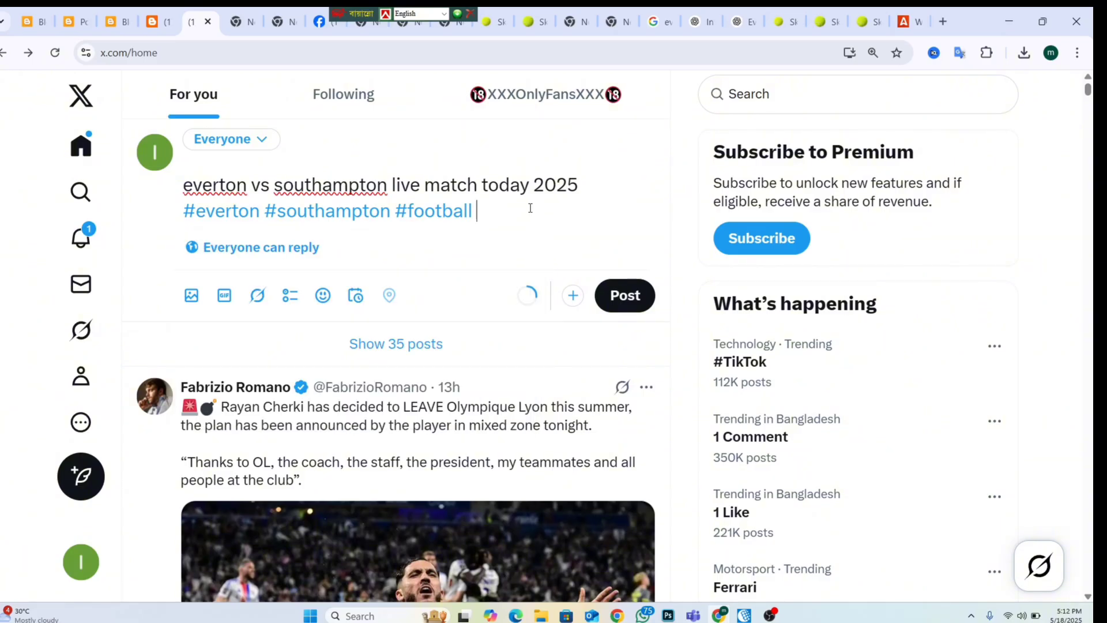
Insert the copied link to the Everton vs Southampton blog post on a new line below the hashtags
key(Return)
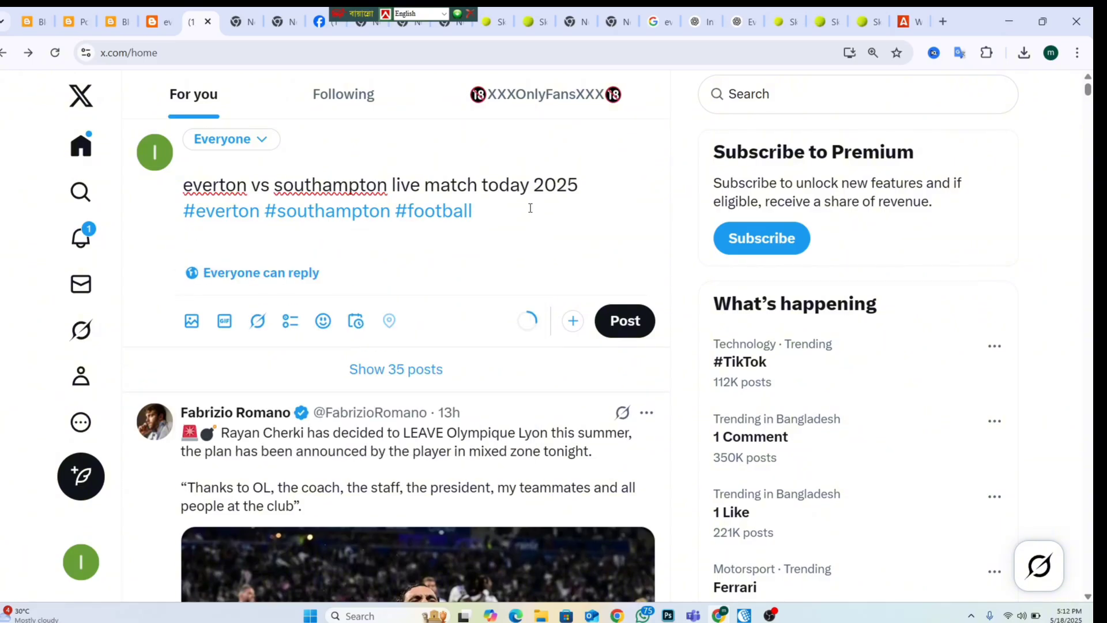
key(super+v)
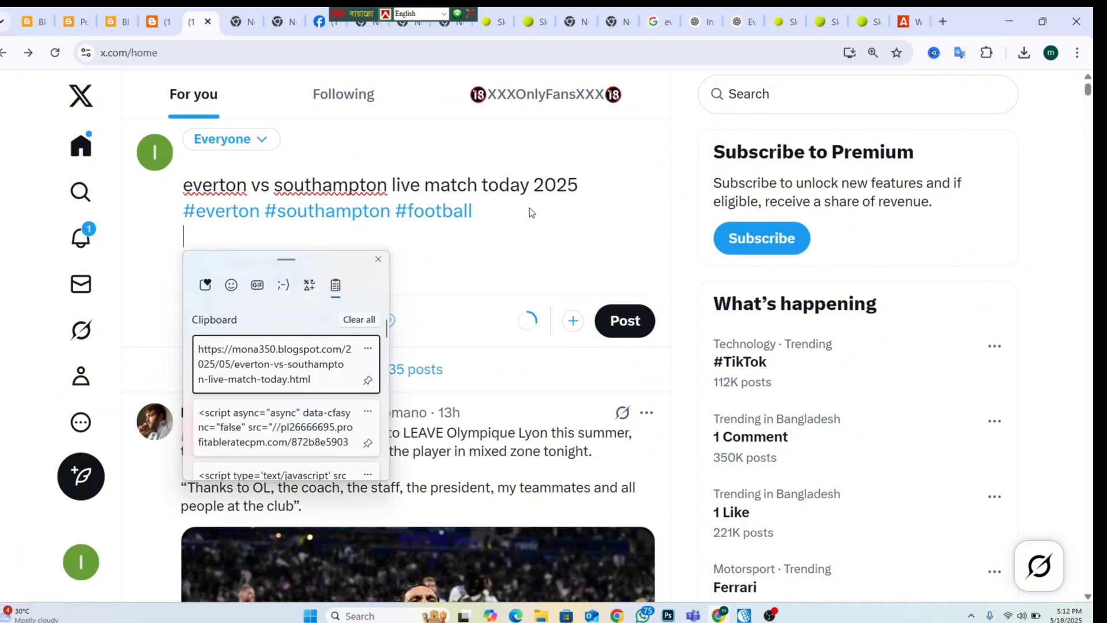
click(323, 355)
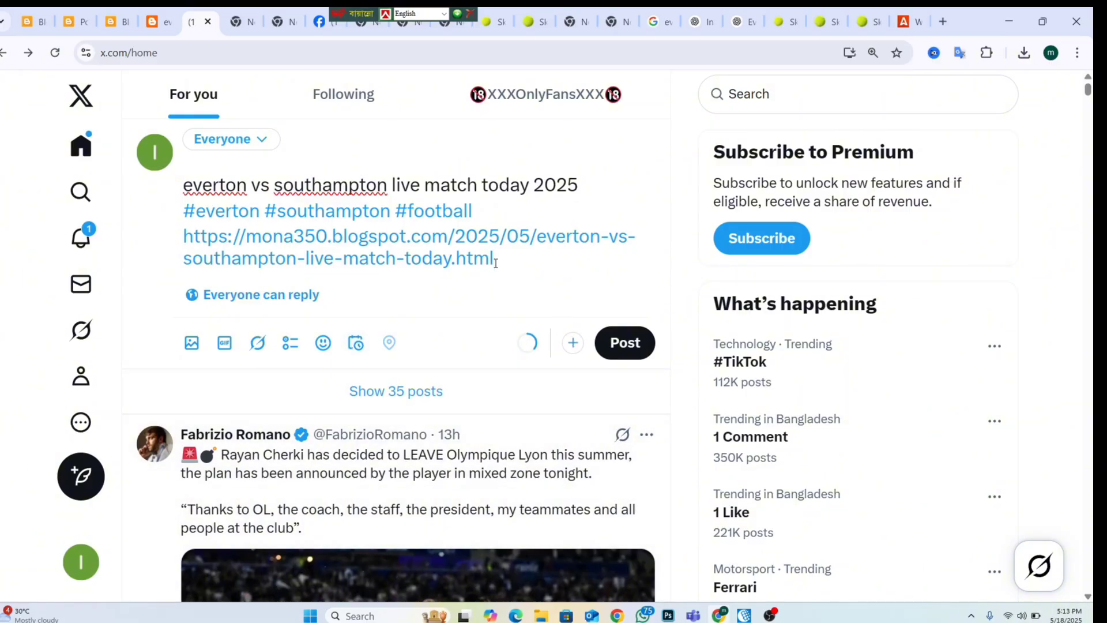
Copy the complete text of the X post, including hashtags and link, and publish the post
drag(495, 262, 179, 191)
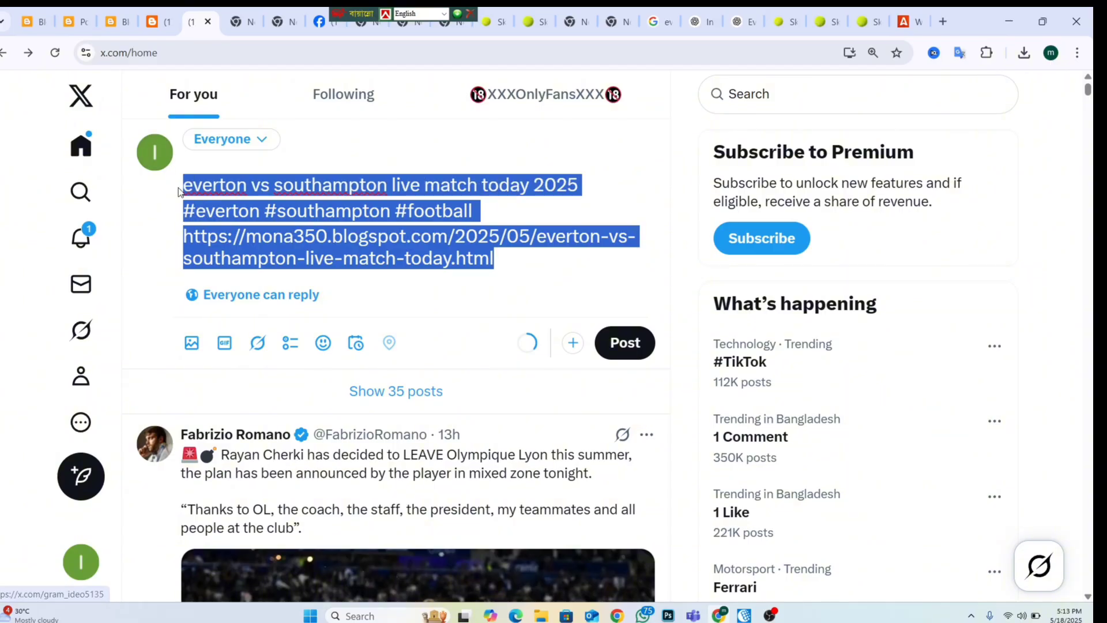
right_click(229, 197)
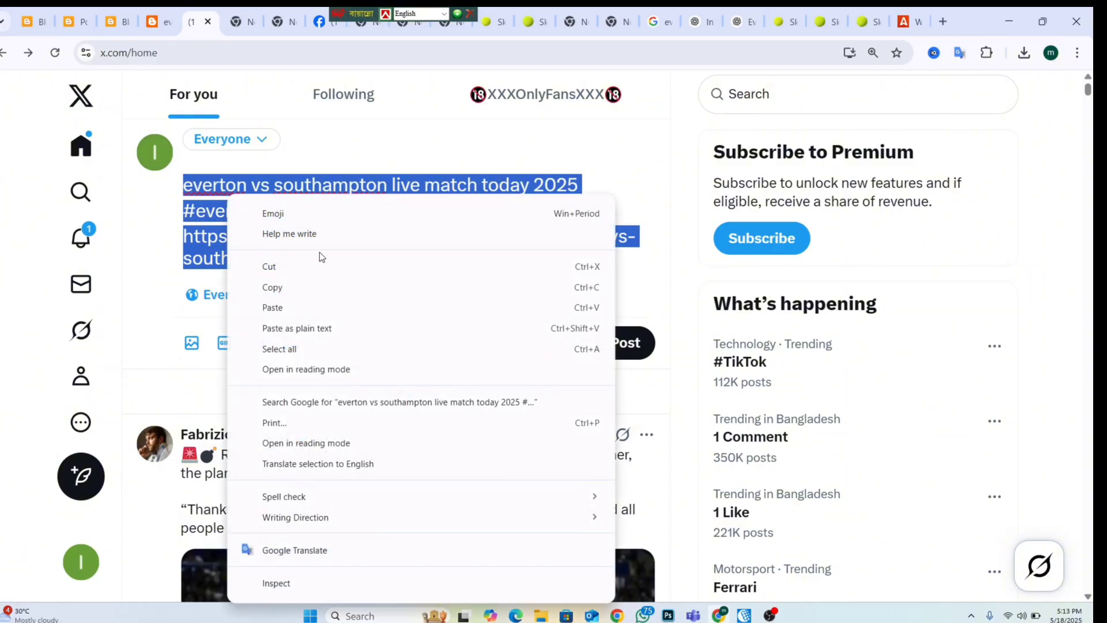
click(314, 292)
click(615, 344)
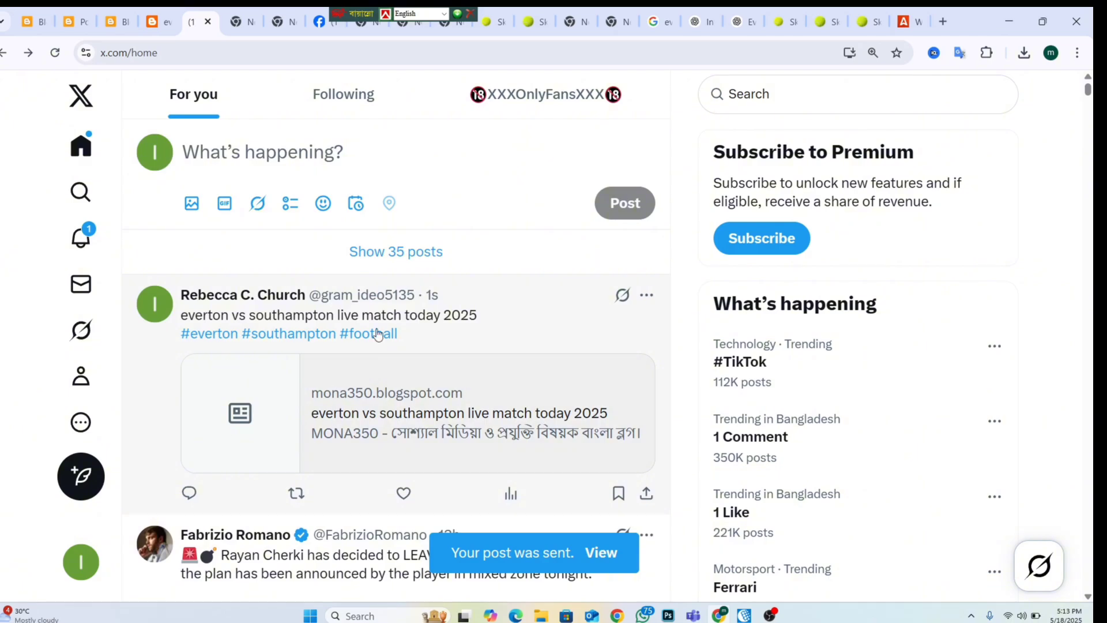
Publish a second X post with the same copied title, hashtags and link, and check it in the feed
click(330, 154)
right_click(297, 182)
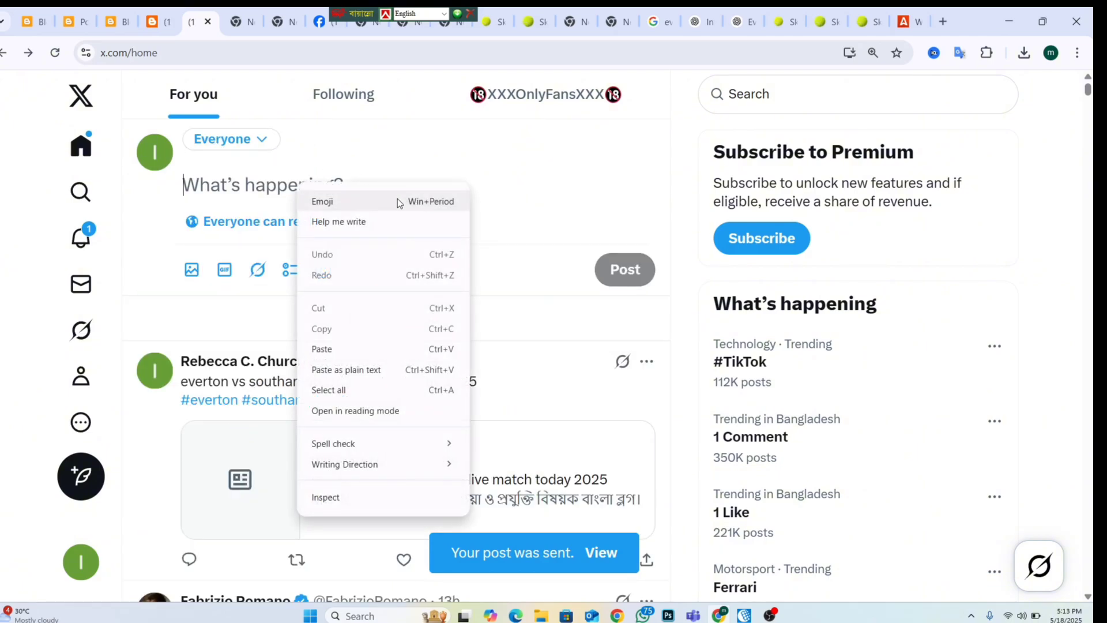
click(338, 348)
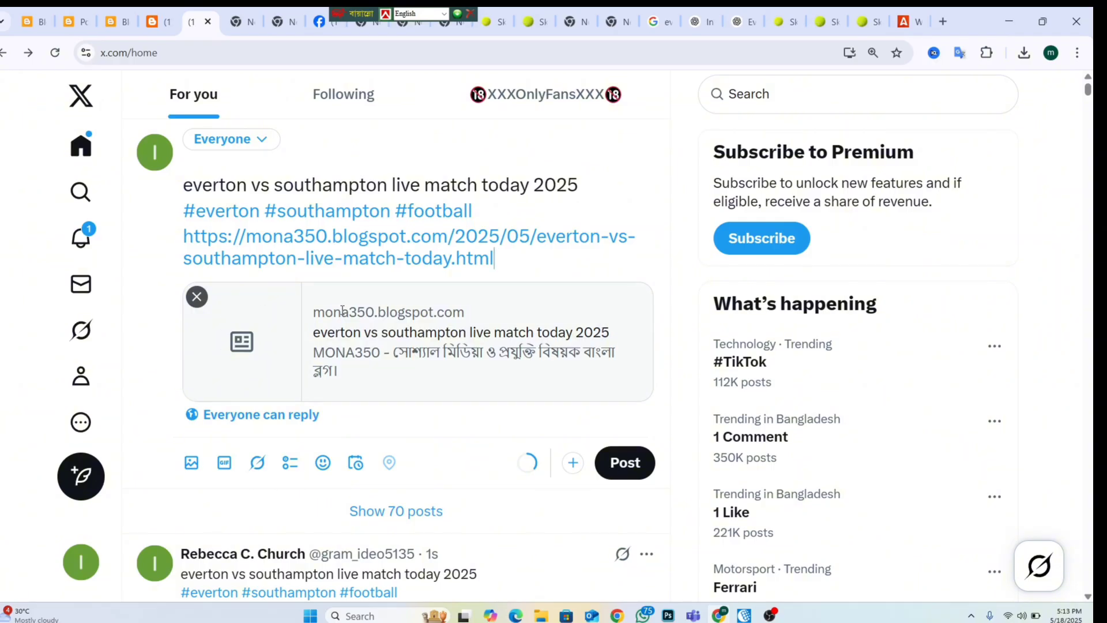
click(634, 464)
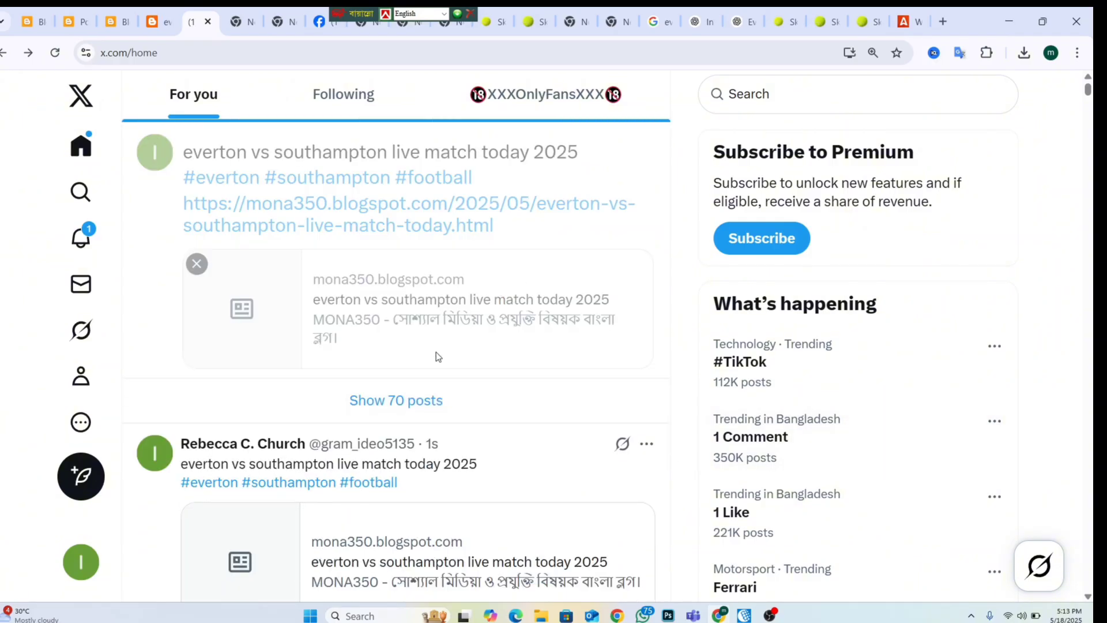
scroll(496, 397, down, 5)
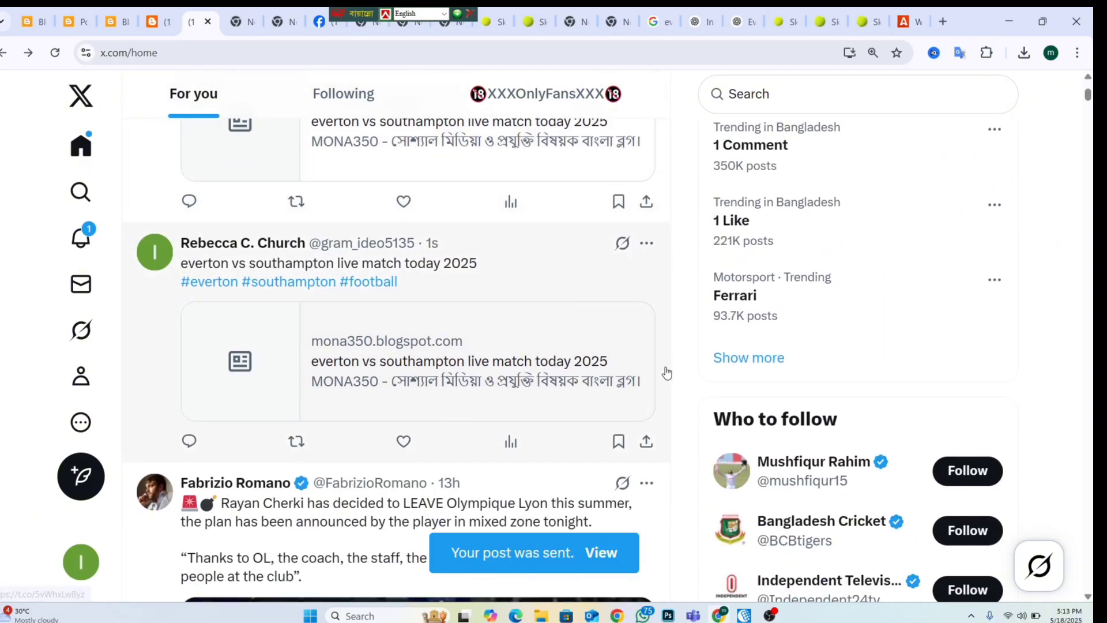
scroll(634, 381, up, 5)
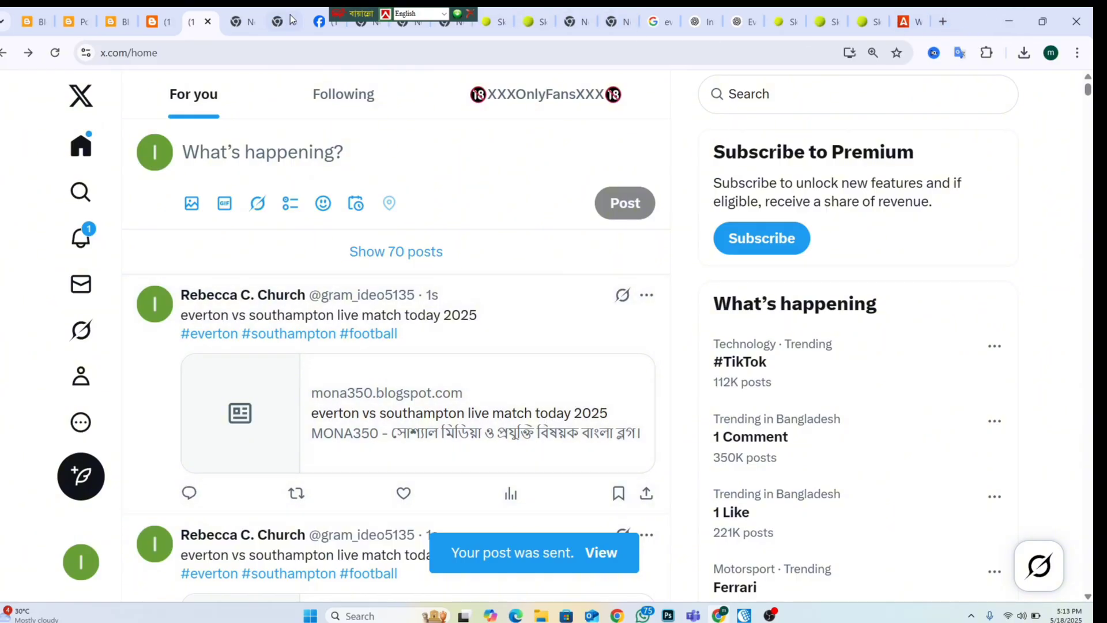
Switch to Facebook and publish a public page post with the copied Everton vs Southampton title, hashtags and blog link
click(321, 23)
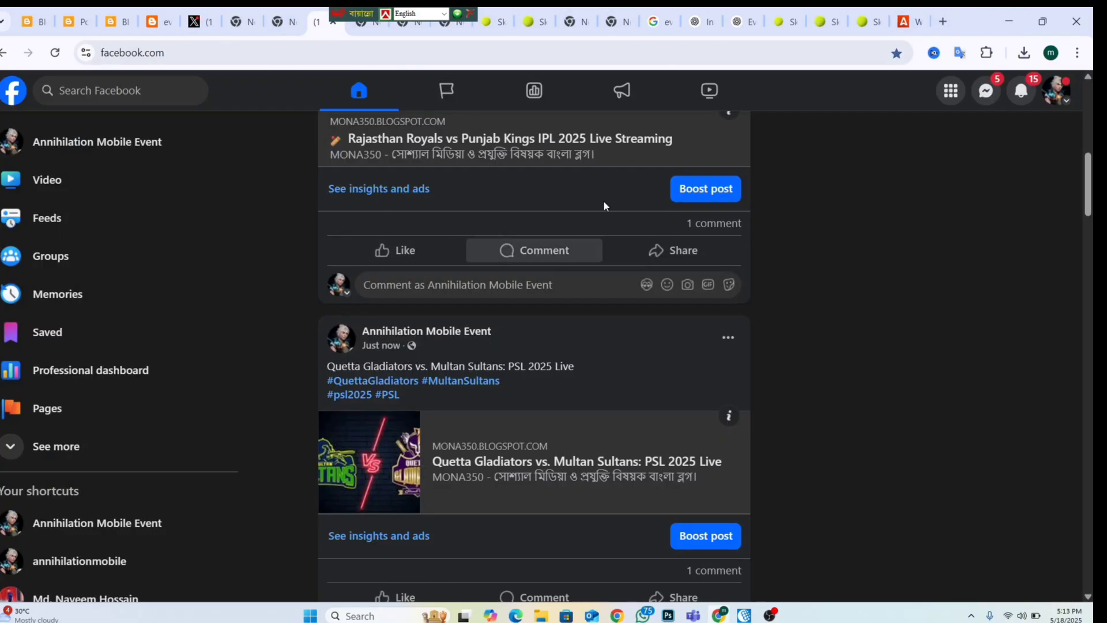
scroll(603, 202, up, 10)
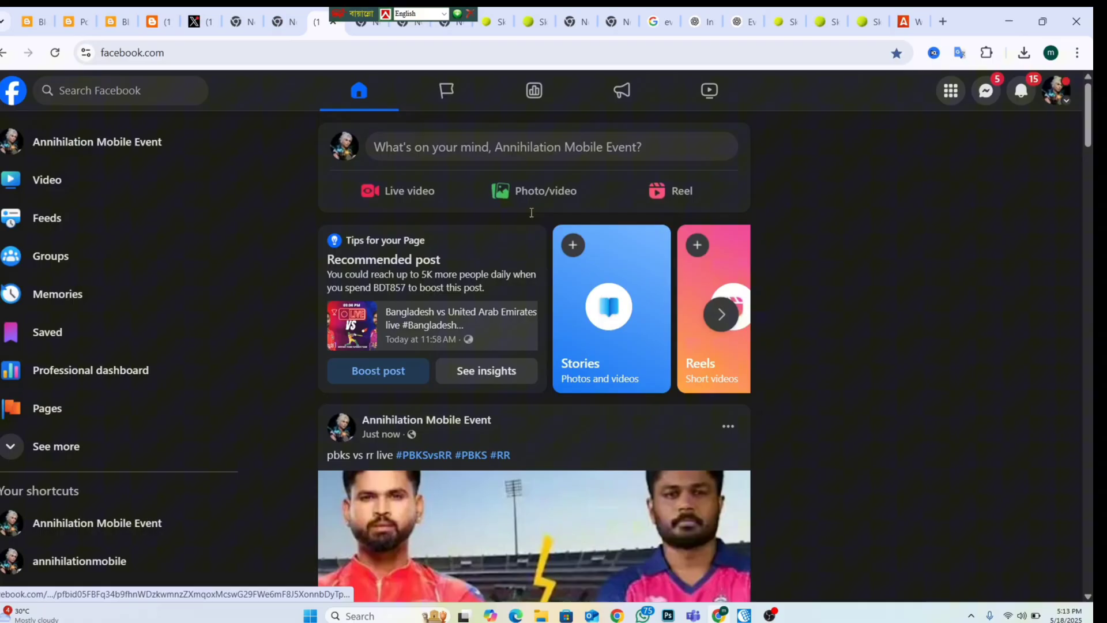
click(564, 155)
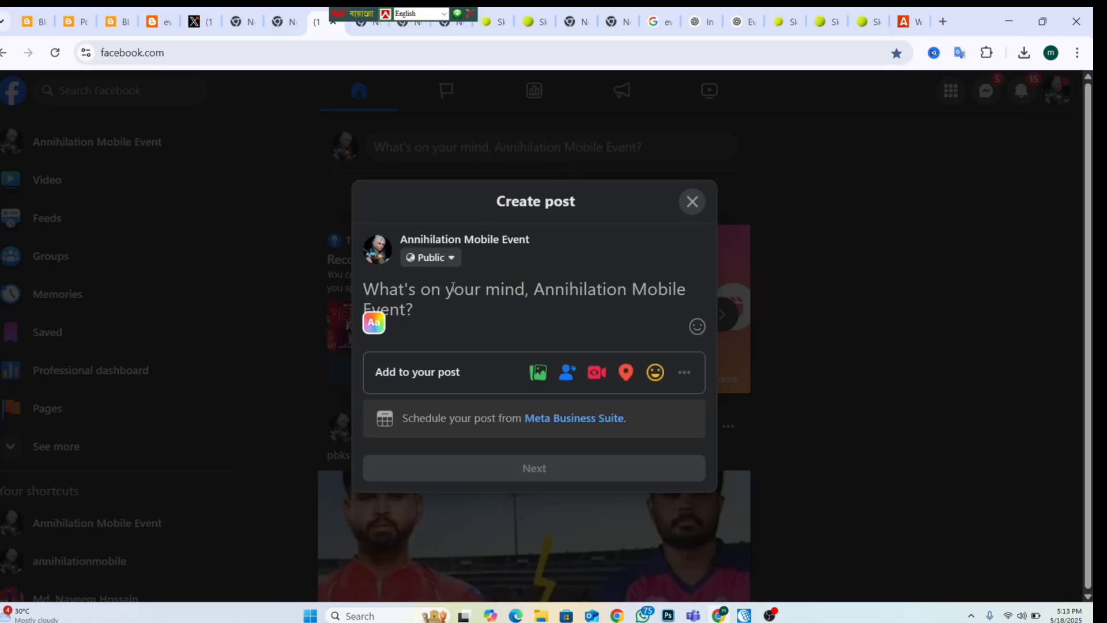
key(ctrl+v)
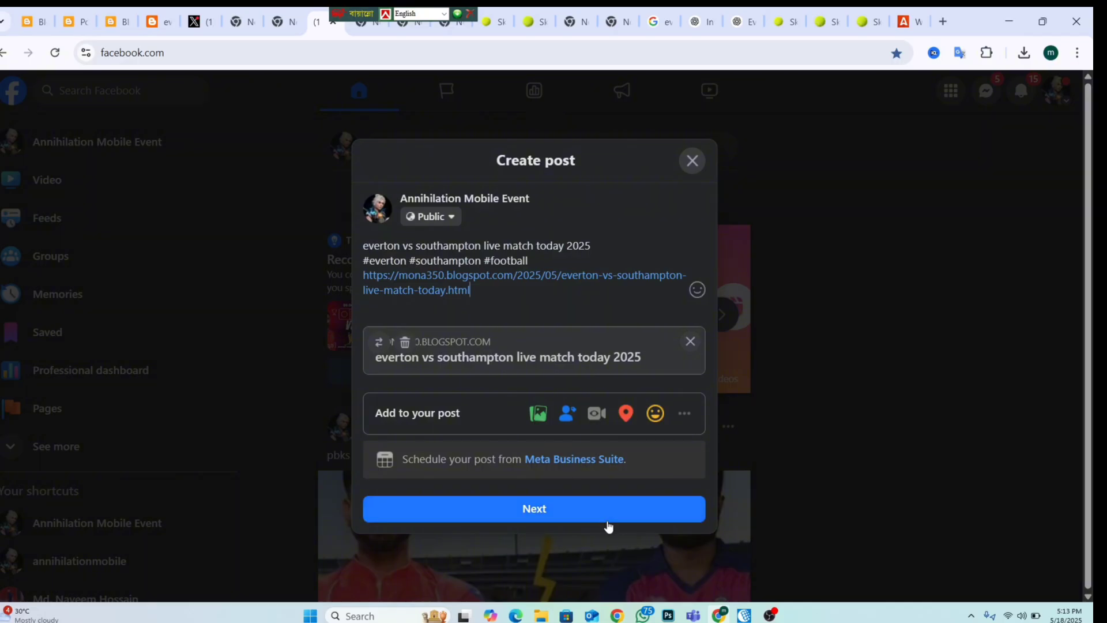
click(601, 517)
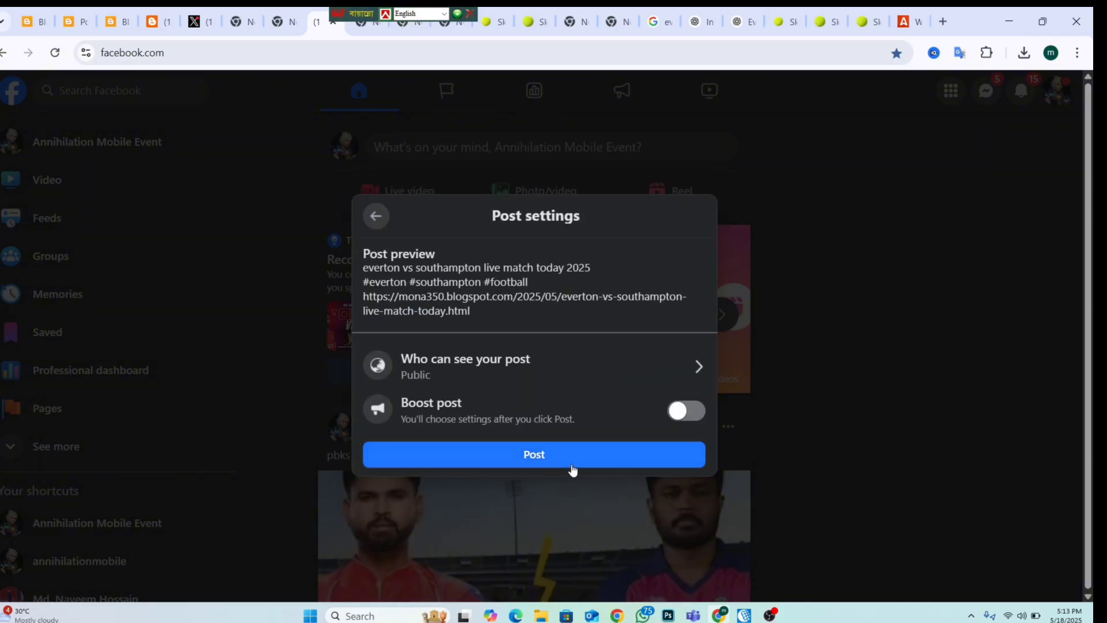
click(573, 465)
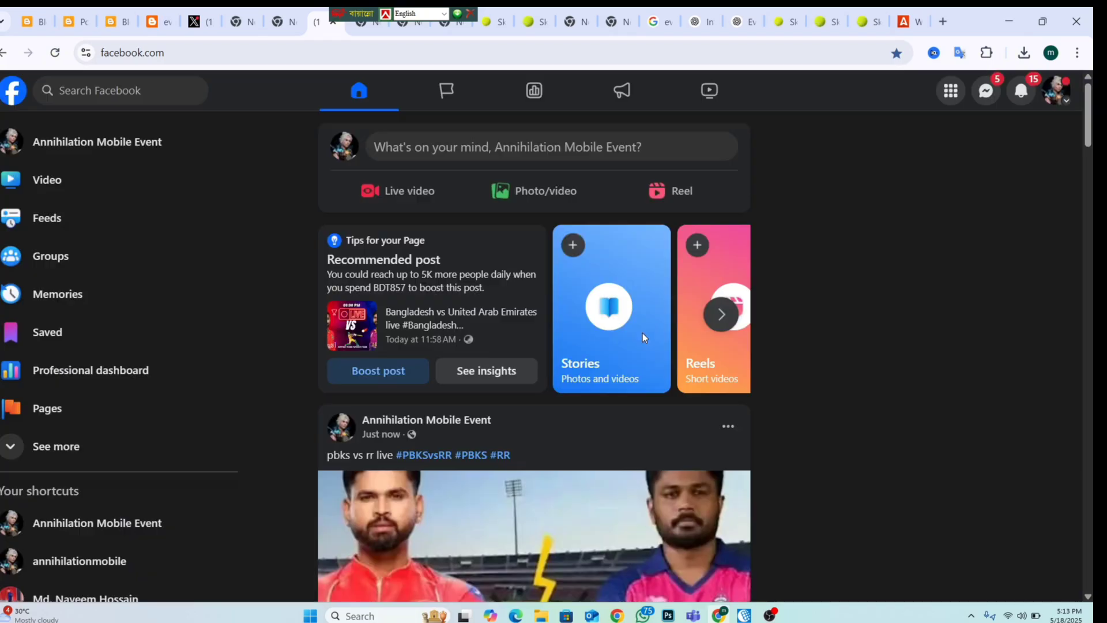
scroll(681, 259, down, 4)
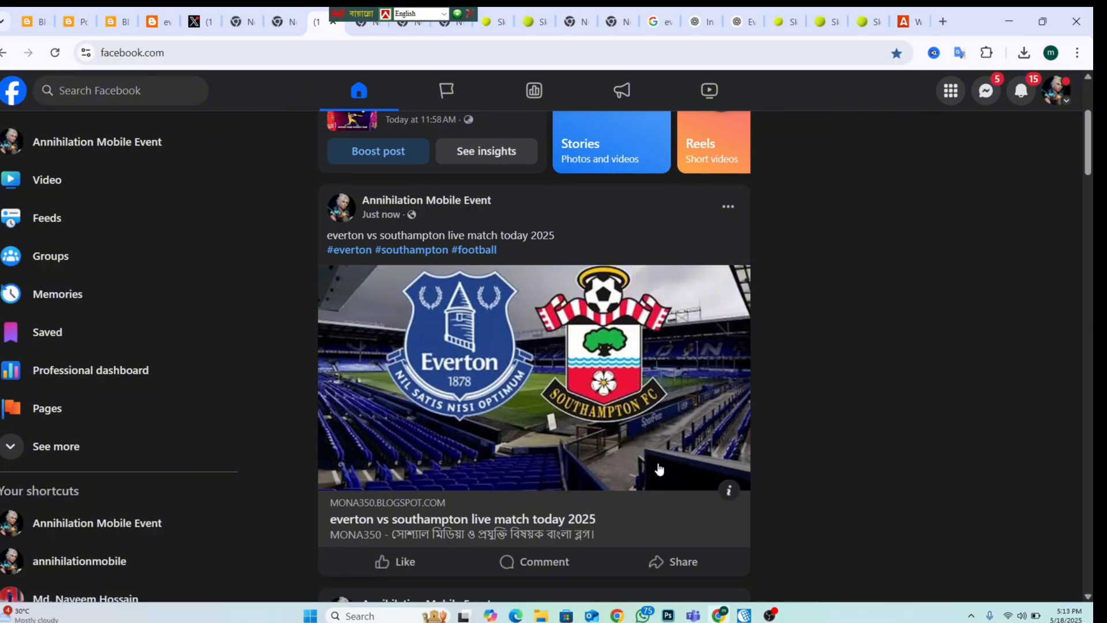
scroll(432, 530, down, 1)
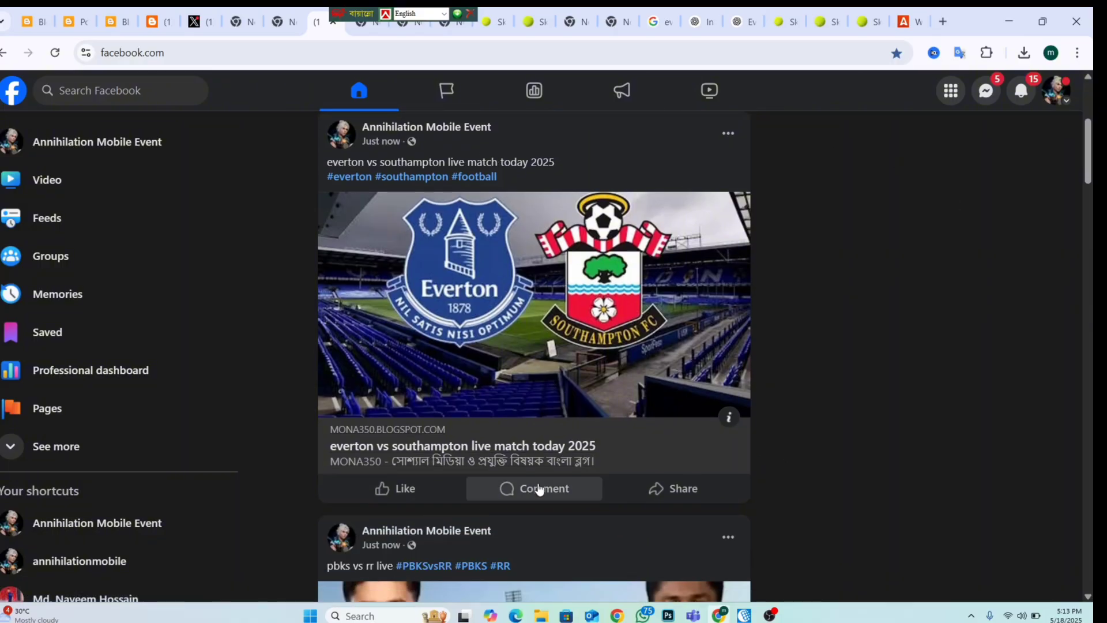
click(540, 489)
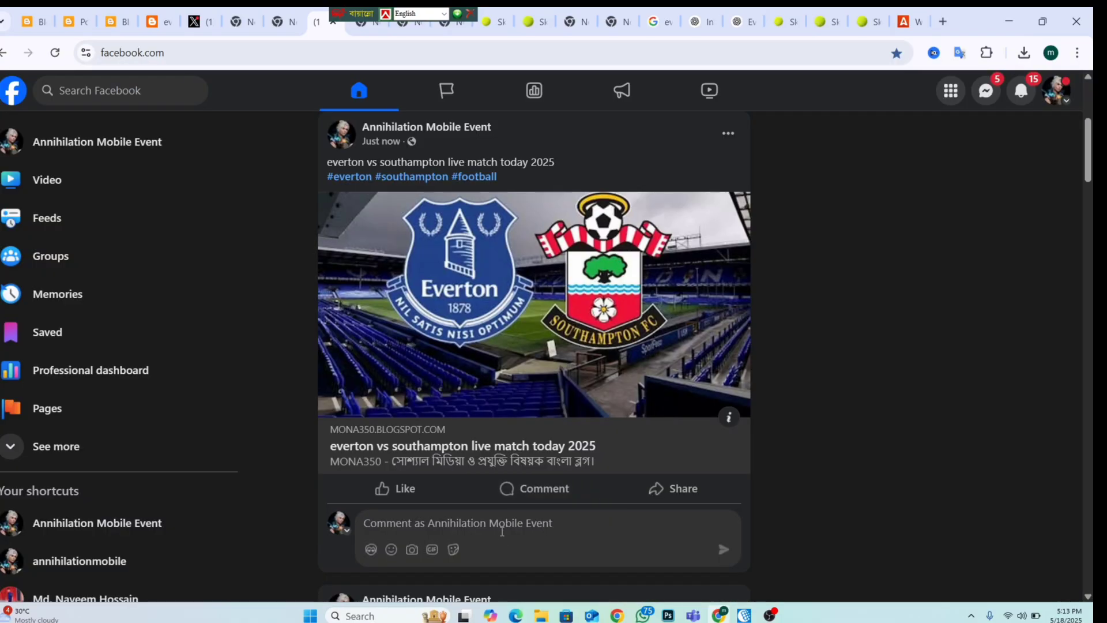
text(@followers)
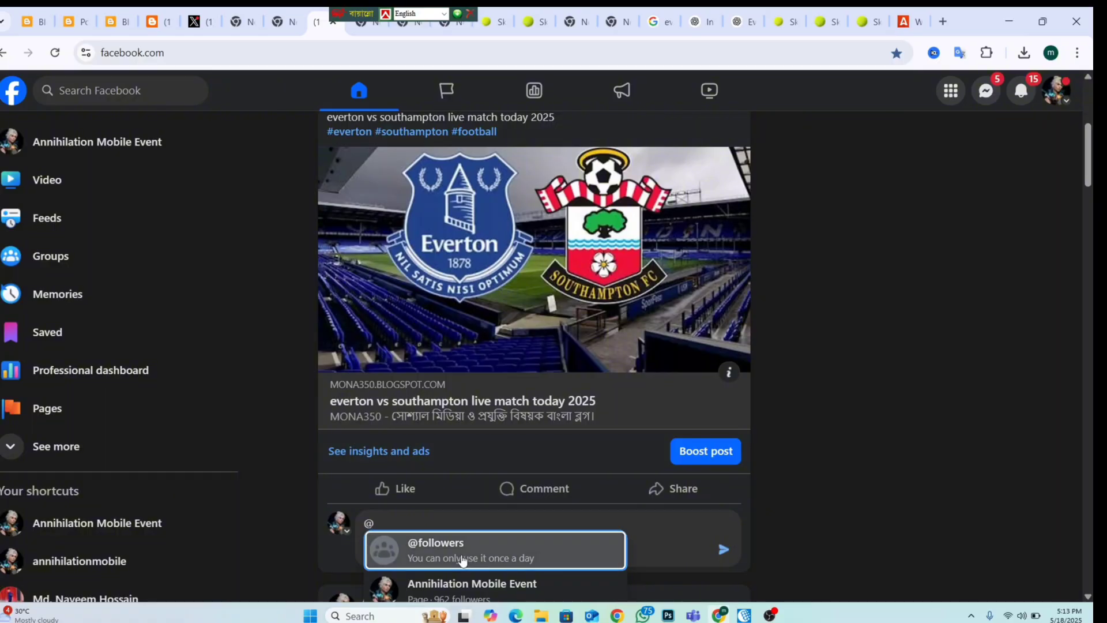
click(439, 551)
click(724, 549)
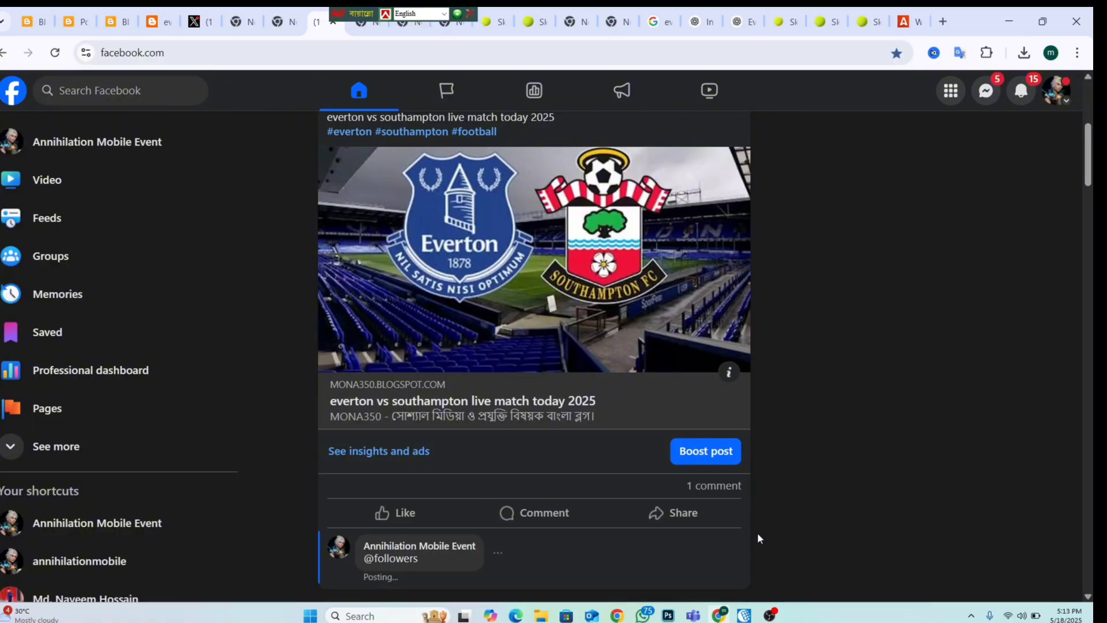
Open the blog article from the Facebook post's link preview and examine its match image, live stream player, ad banners and footer
scroll(613, 524, up, 4)
scroll(614, 411, down, 2)
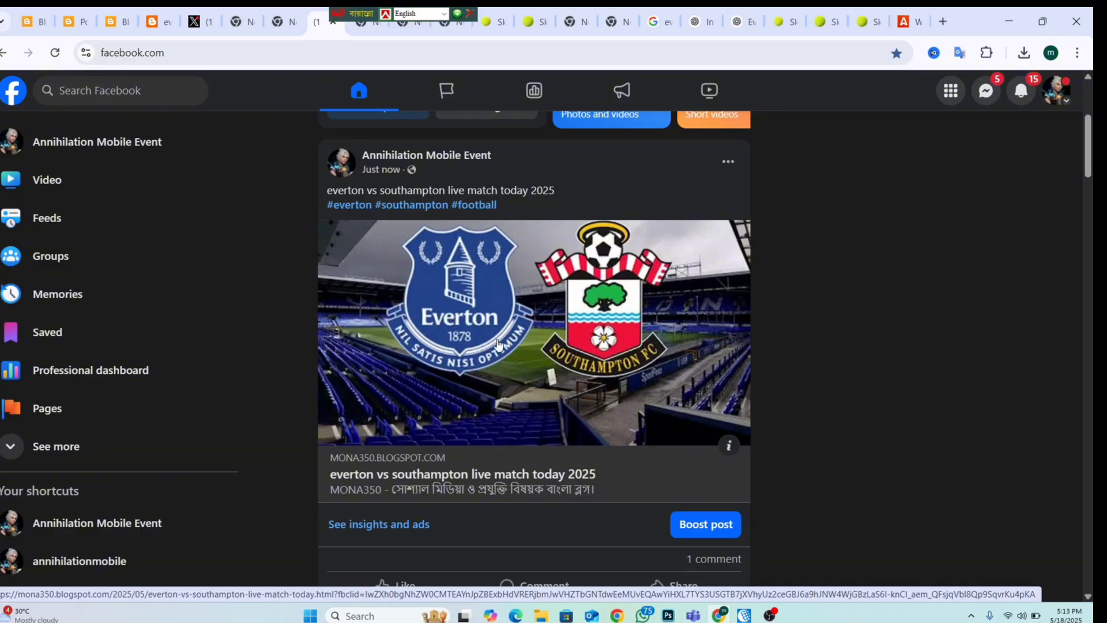
click(549, 367)
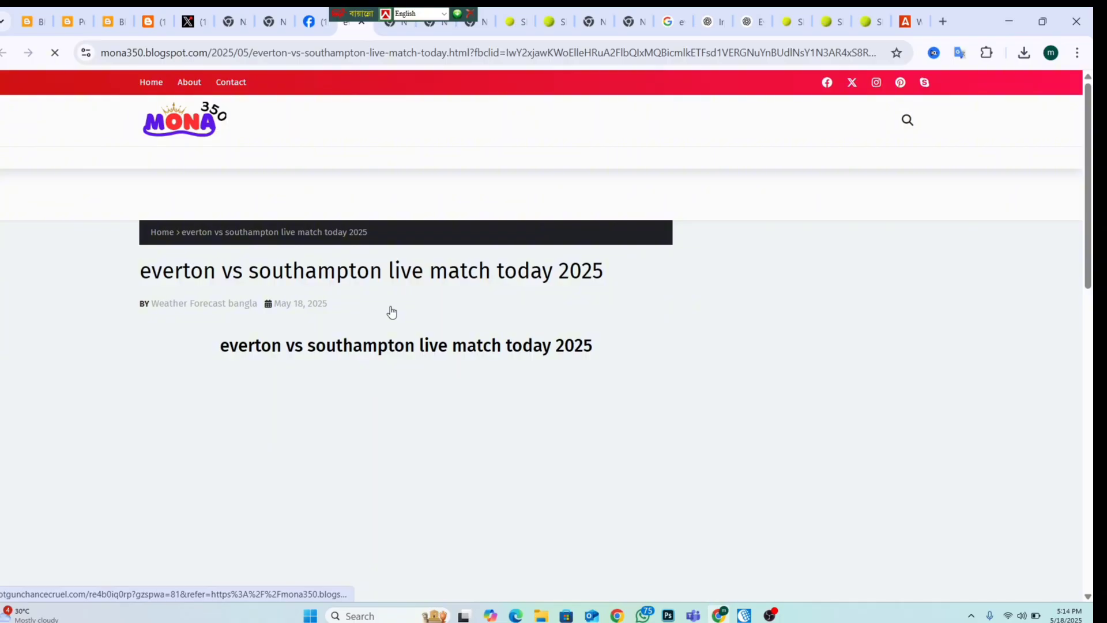
scroll(391, 311, down, 3)
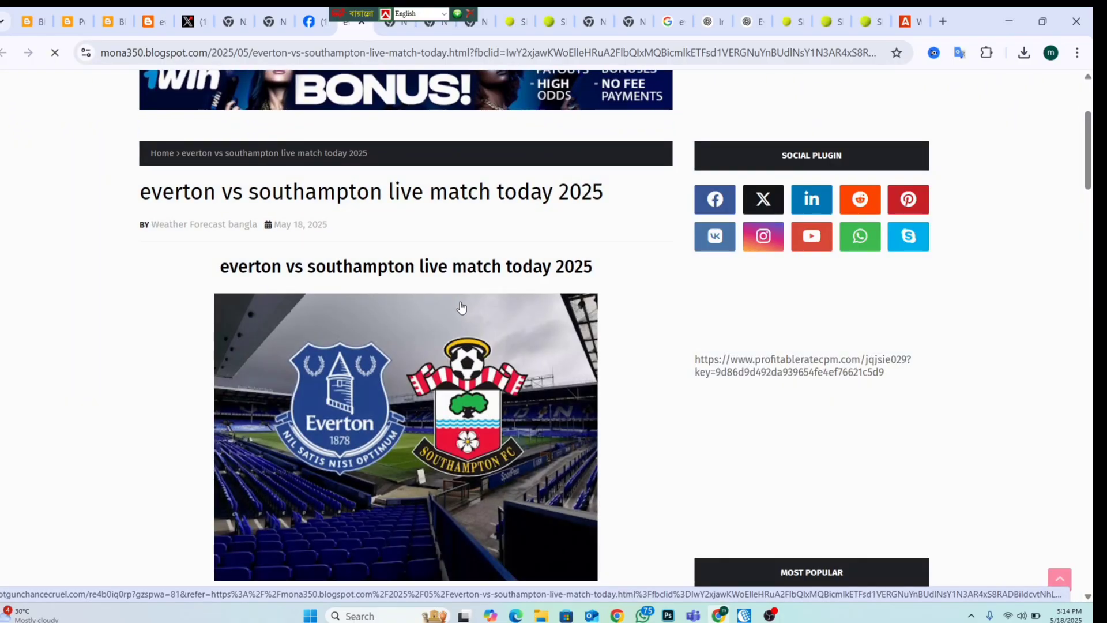
scroll(461, 307, down, 10)
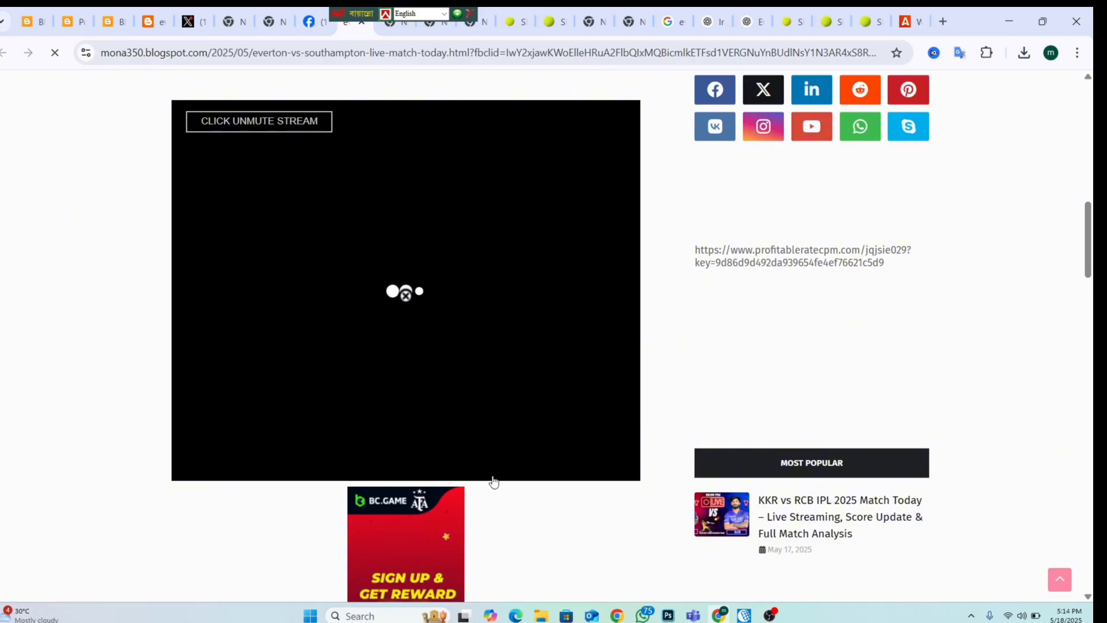
scroll(494, 481, down, 1)
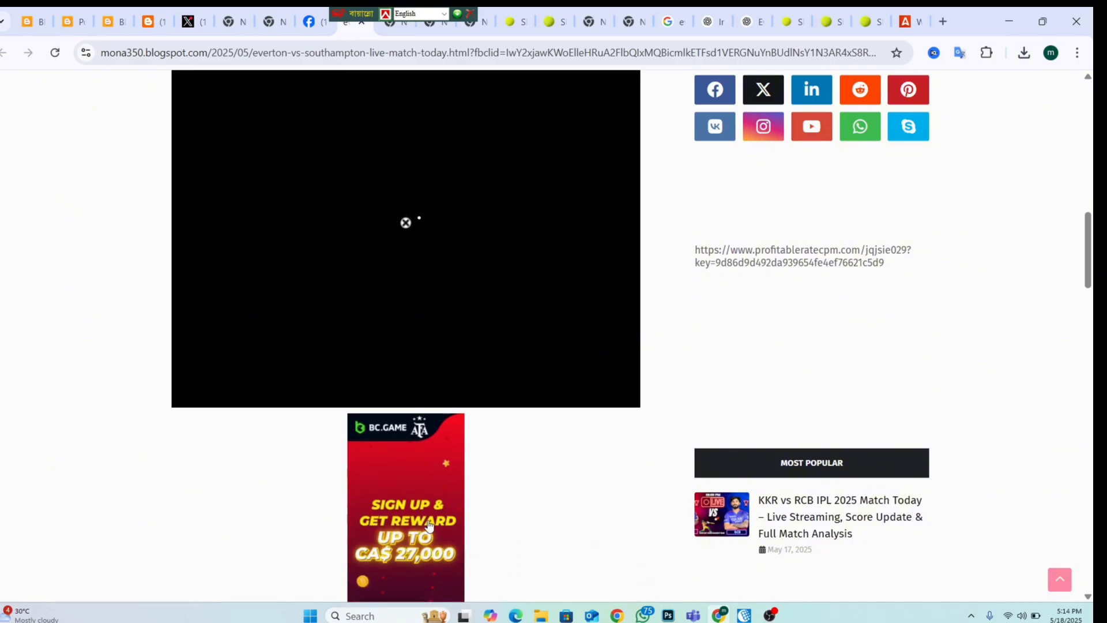
scroll(428, 524, down, 5)
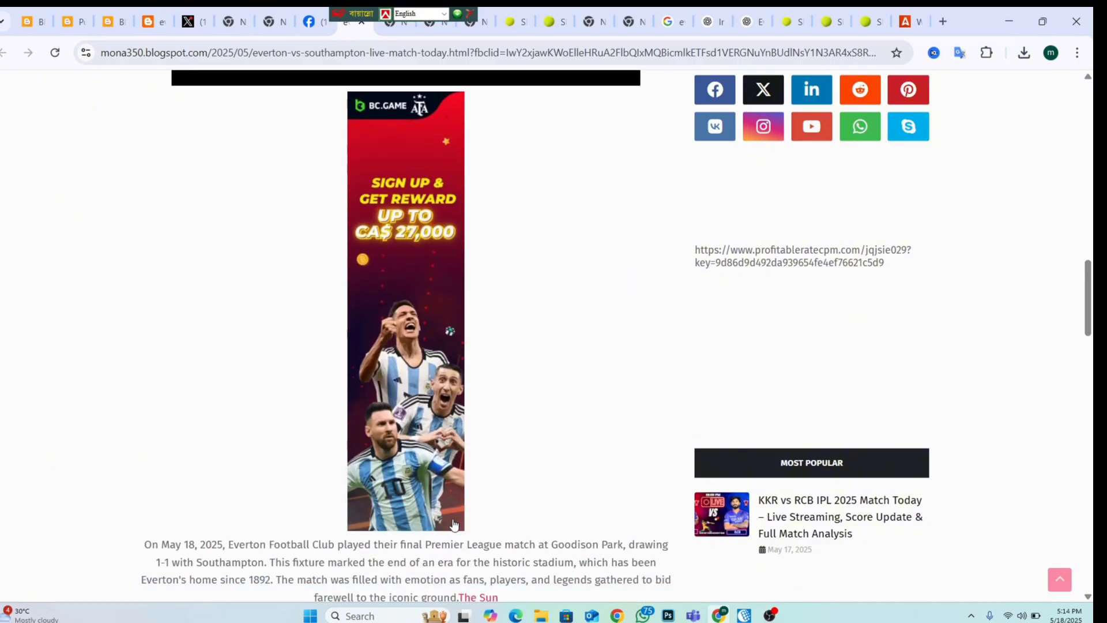
scroll(448, 513, up, 12)
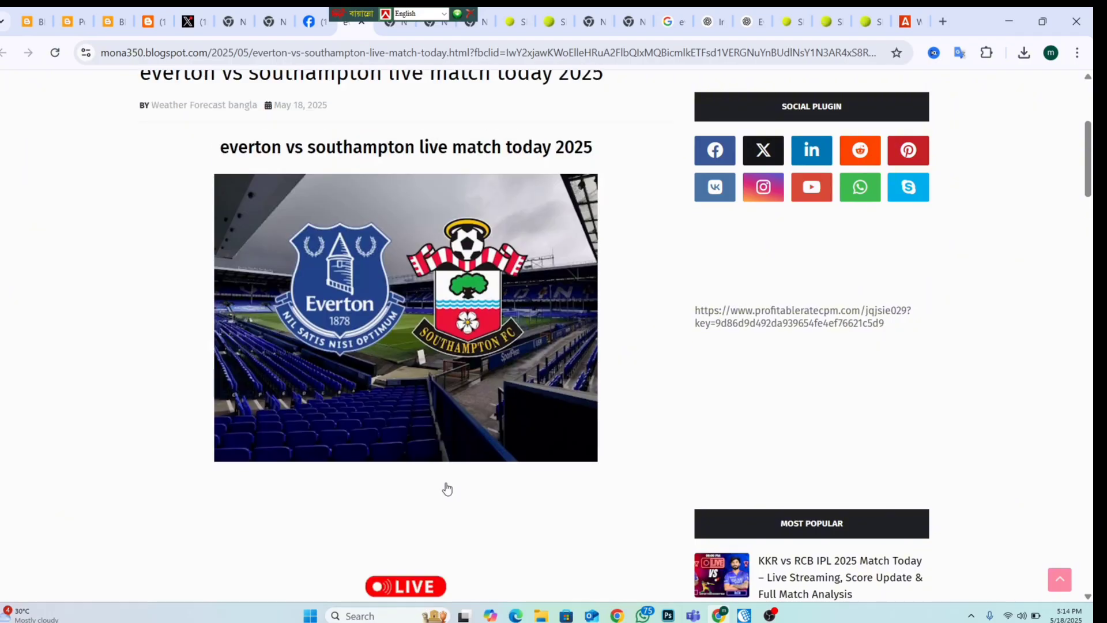
scroll(448, 489, up, 5)
scroll(495, 403, down, 15)
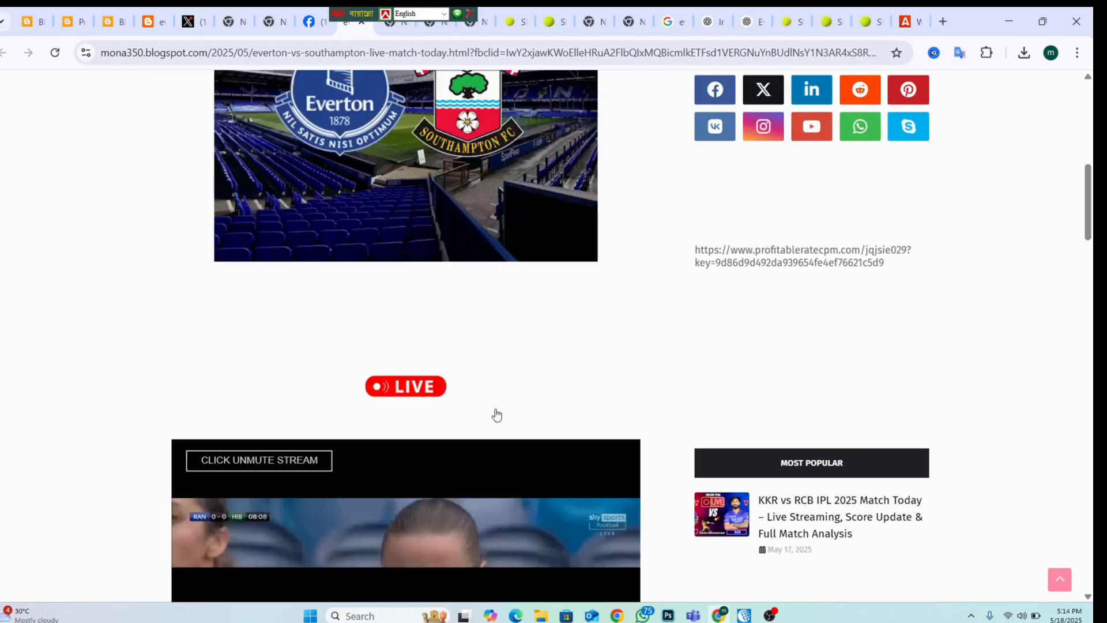
scroll(496, 392, up, 3)
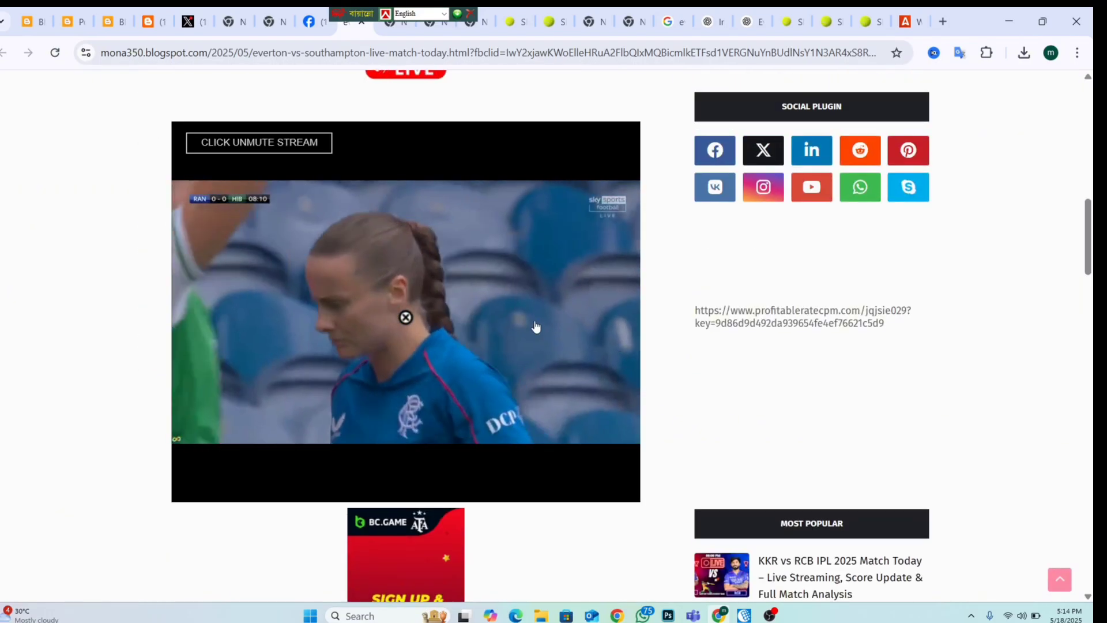
scroll(534, 324, down, 15)
scroll(551, 548, down, 3)
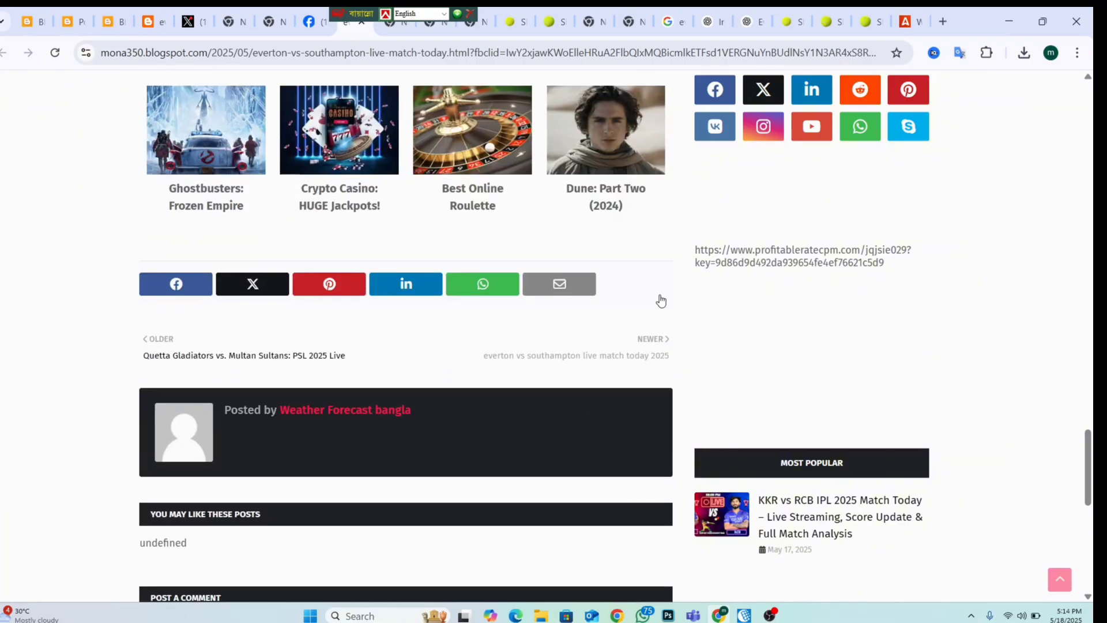
scroll(497, 257, down, 9)
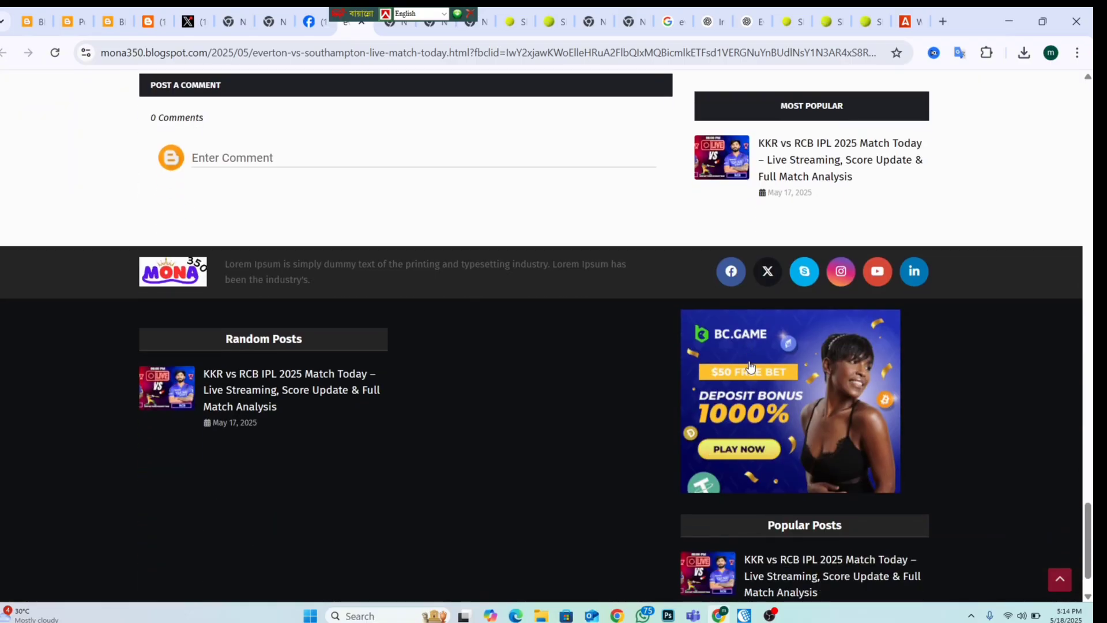
scroll(751, 414, down, 2)
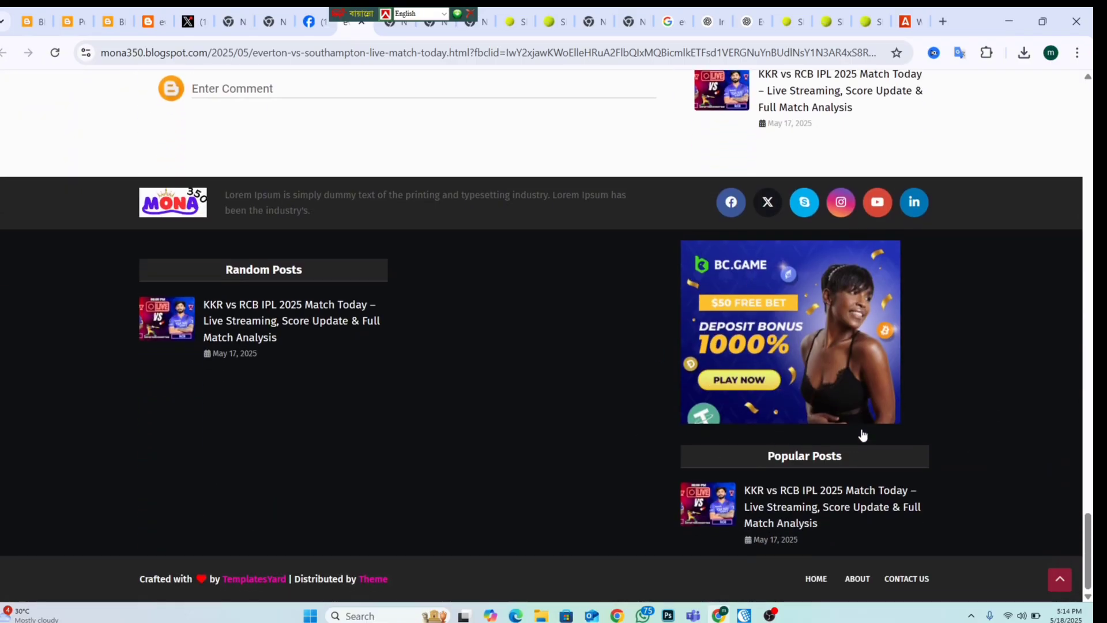
scroll(455, 402, up, 20)
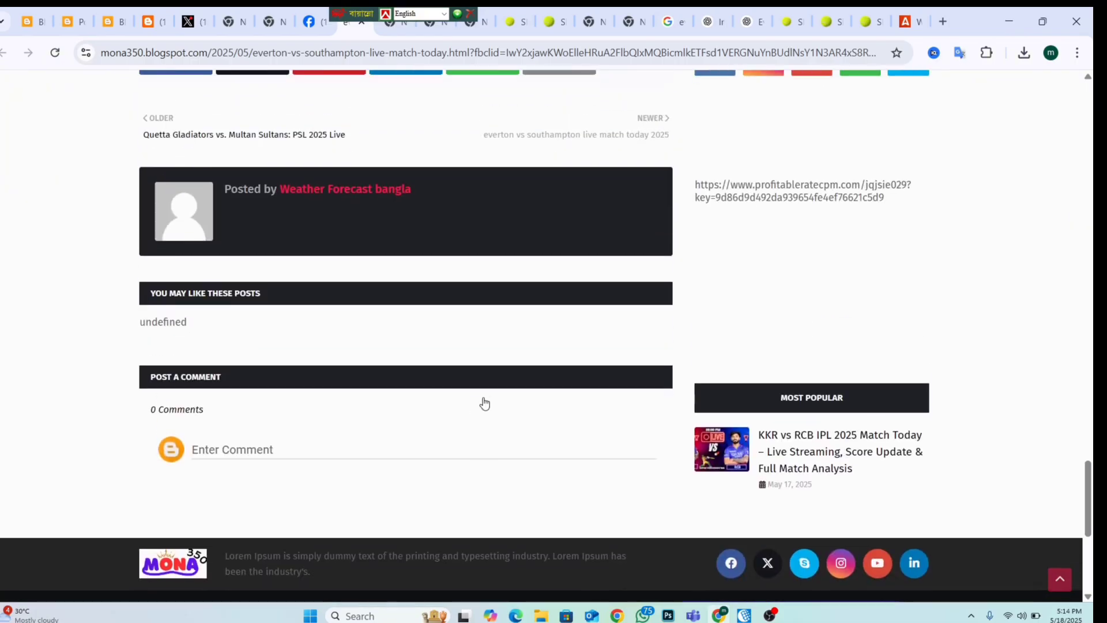
scroll(489, 392, up, 20)
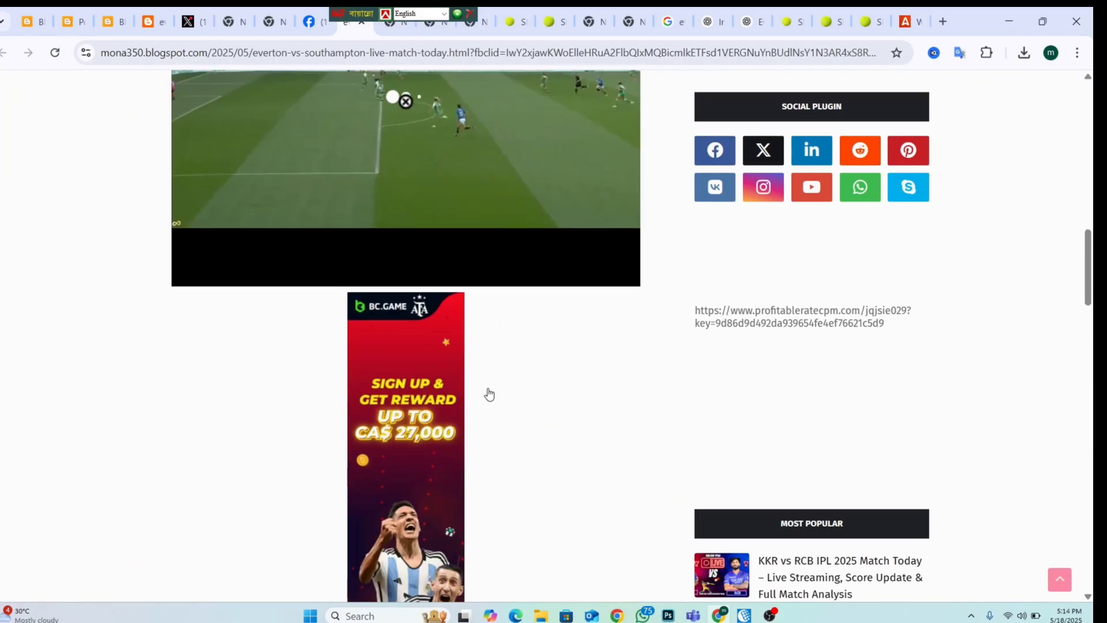